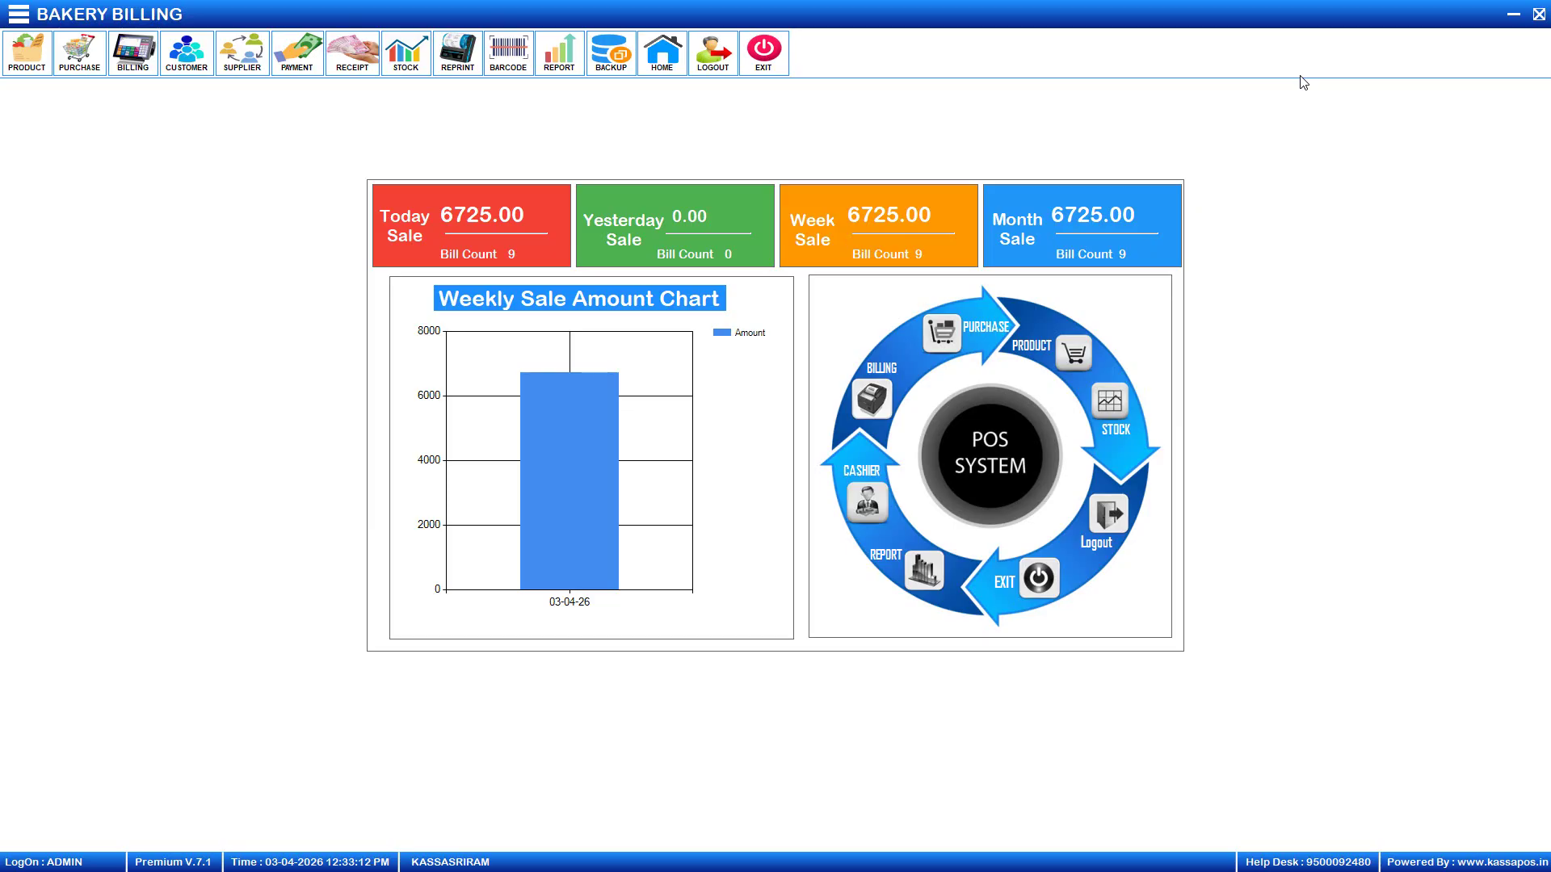
# Open the product master and enter a new item BUTTER SCOTCH 1KG with category BIRTHDAY CAKE and unit KGS.
pyautogui.click(1074, 356)
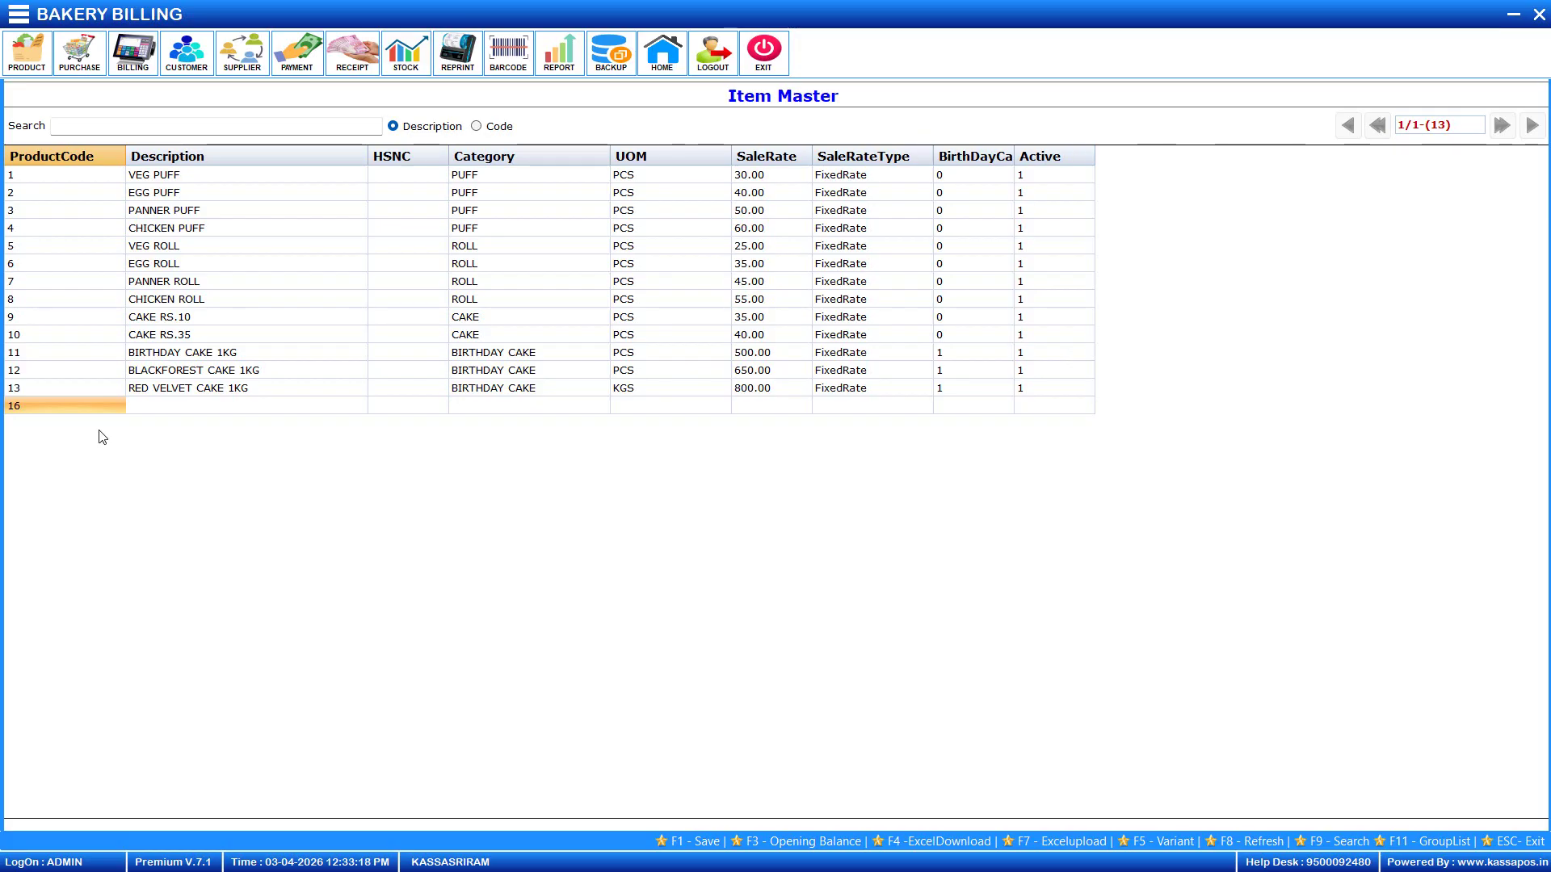
pyautogui.press('Tab')
pyautogui.write('BU')
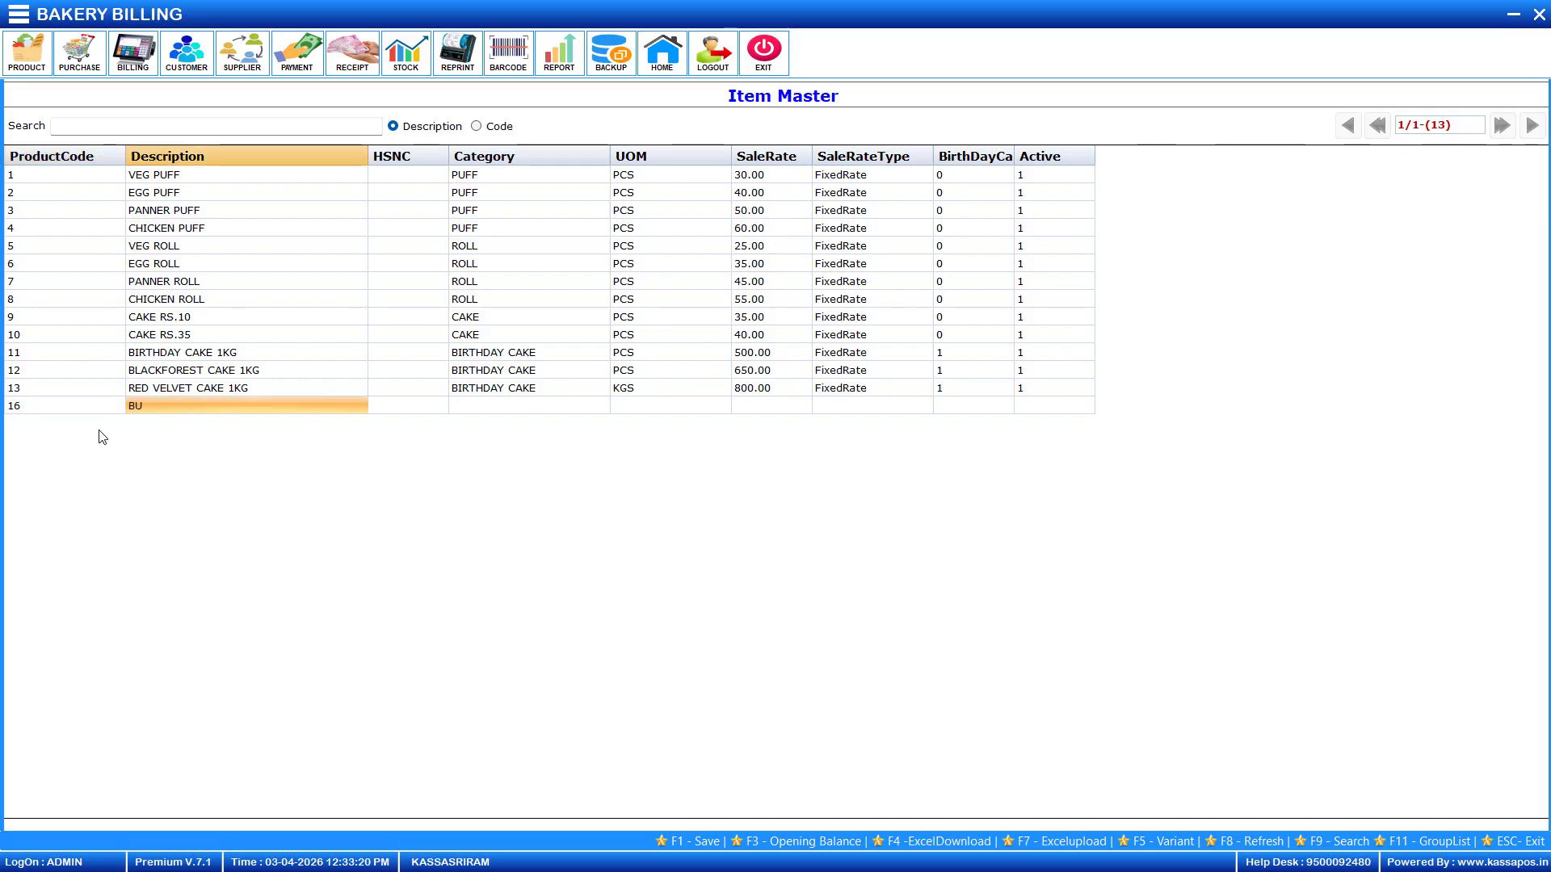
pyautogui.write('TTER SCOTCH 1KG')
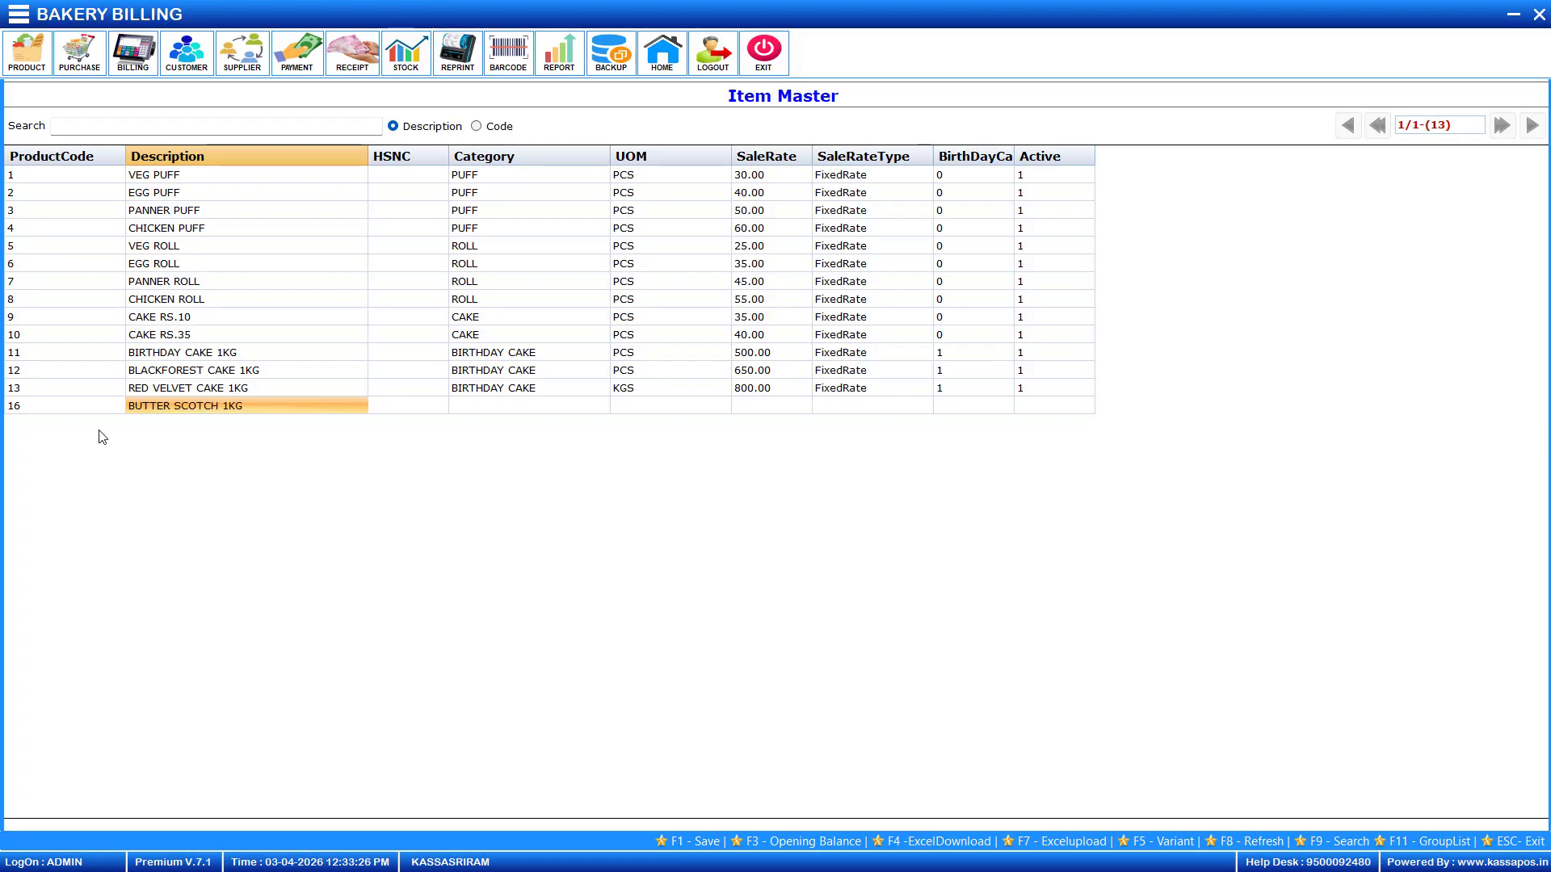
pyautogui.press('Return')
pyautogui.press('Return')
pyautogui.press('Down')
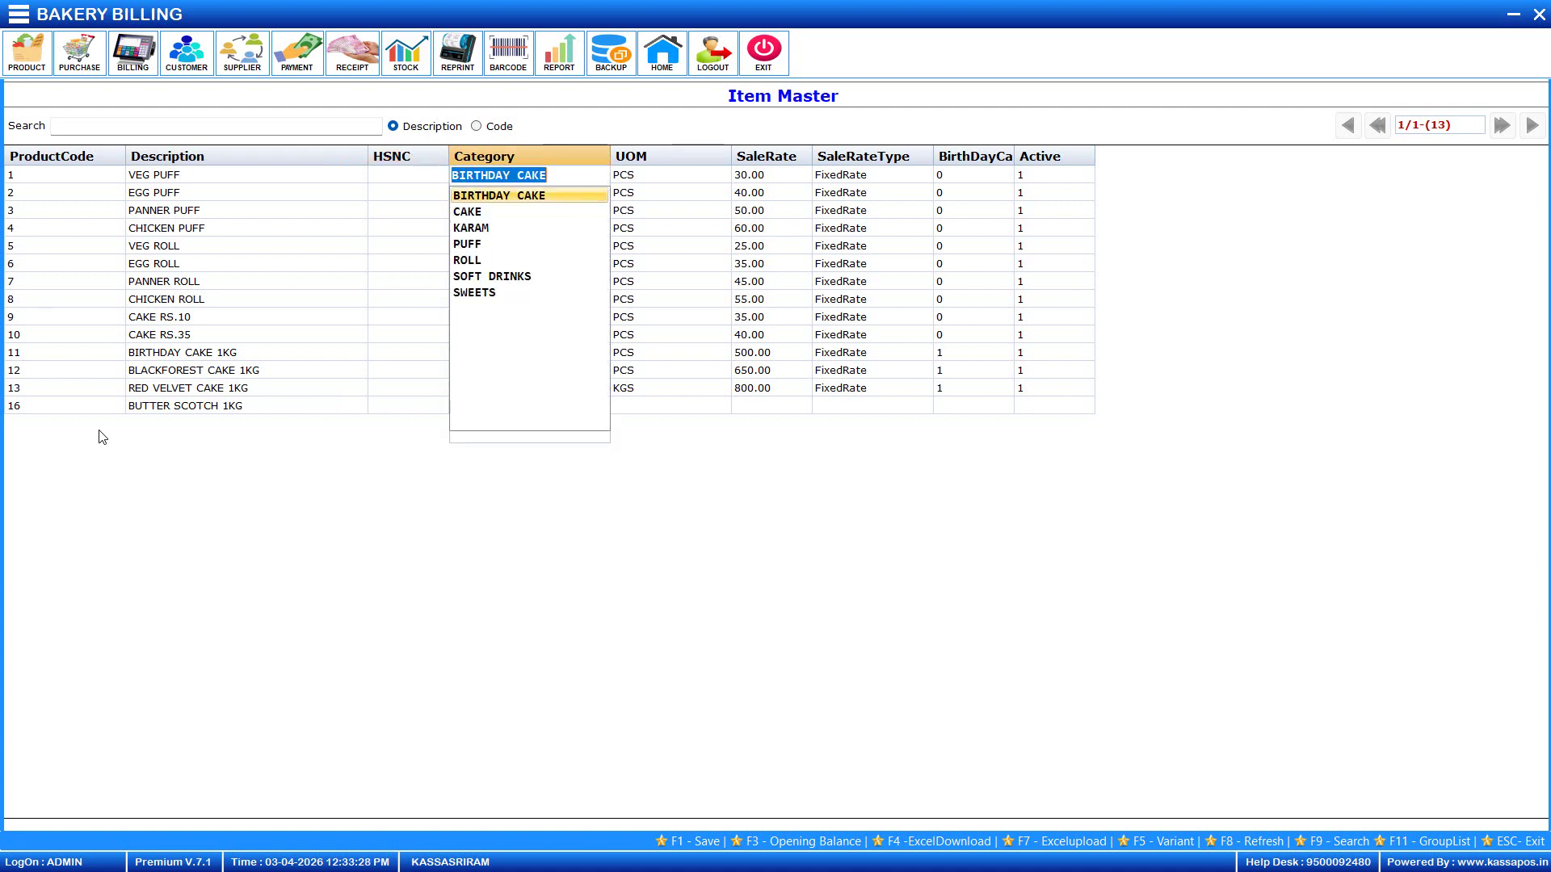
pyautogui.press('Return')
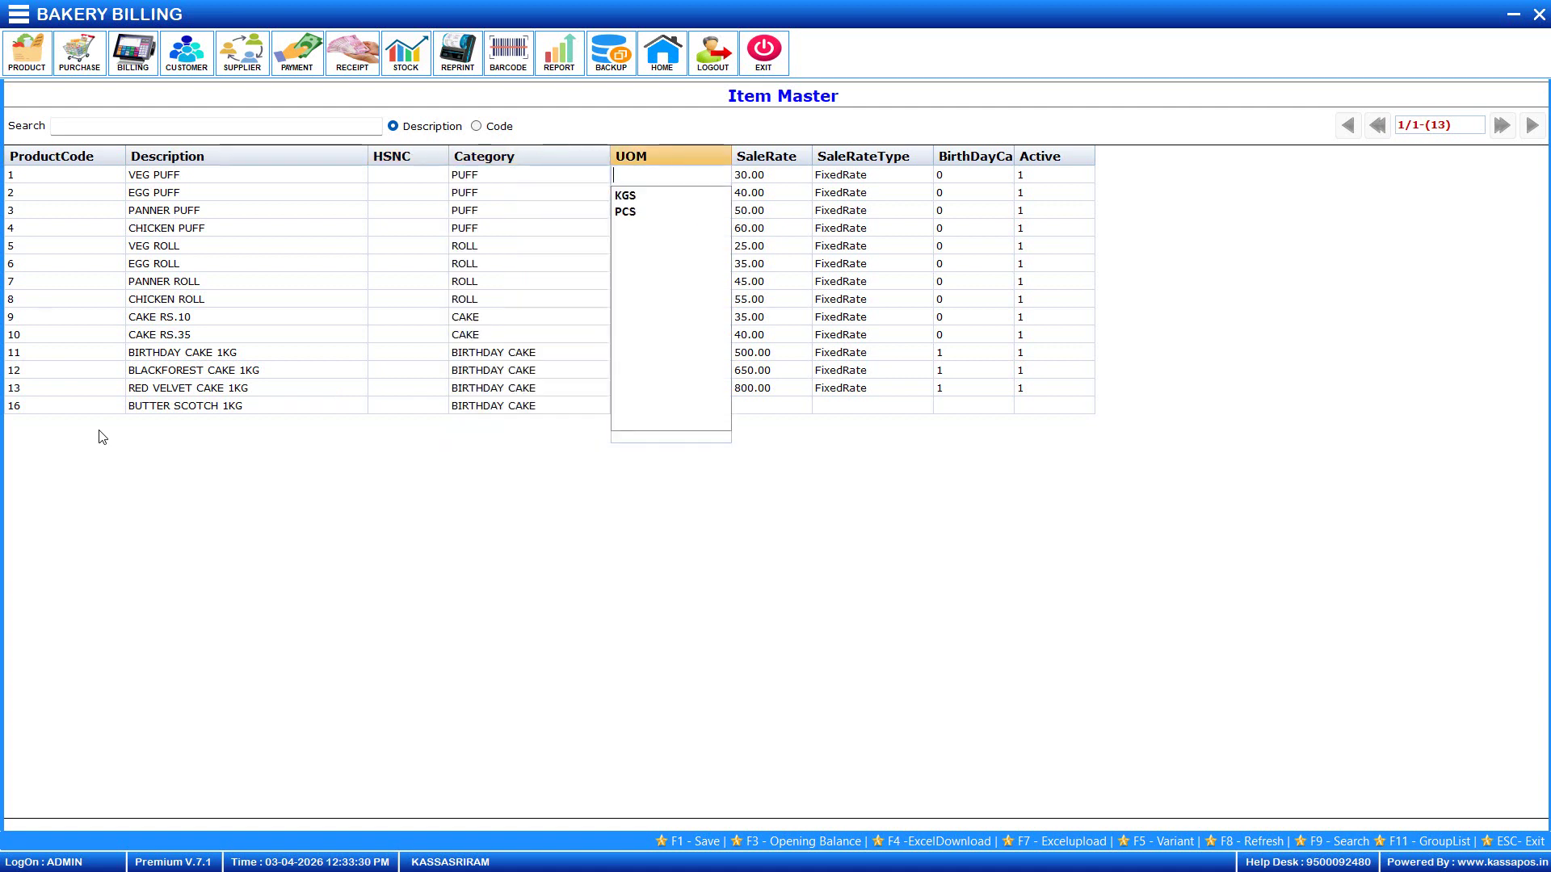
pyautogui.press('Down')
pyautogui.press('Return')
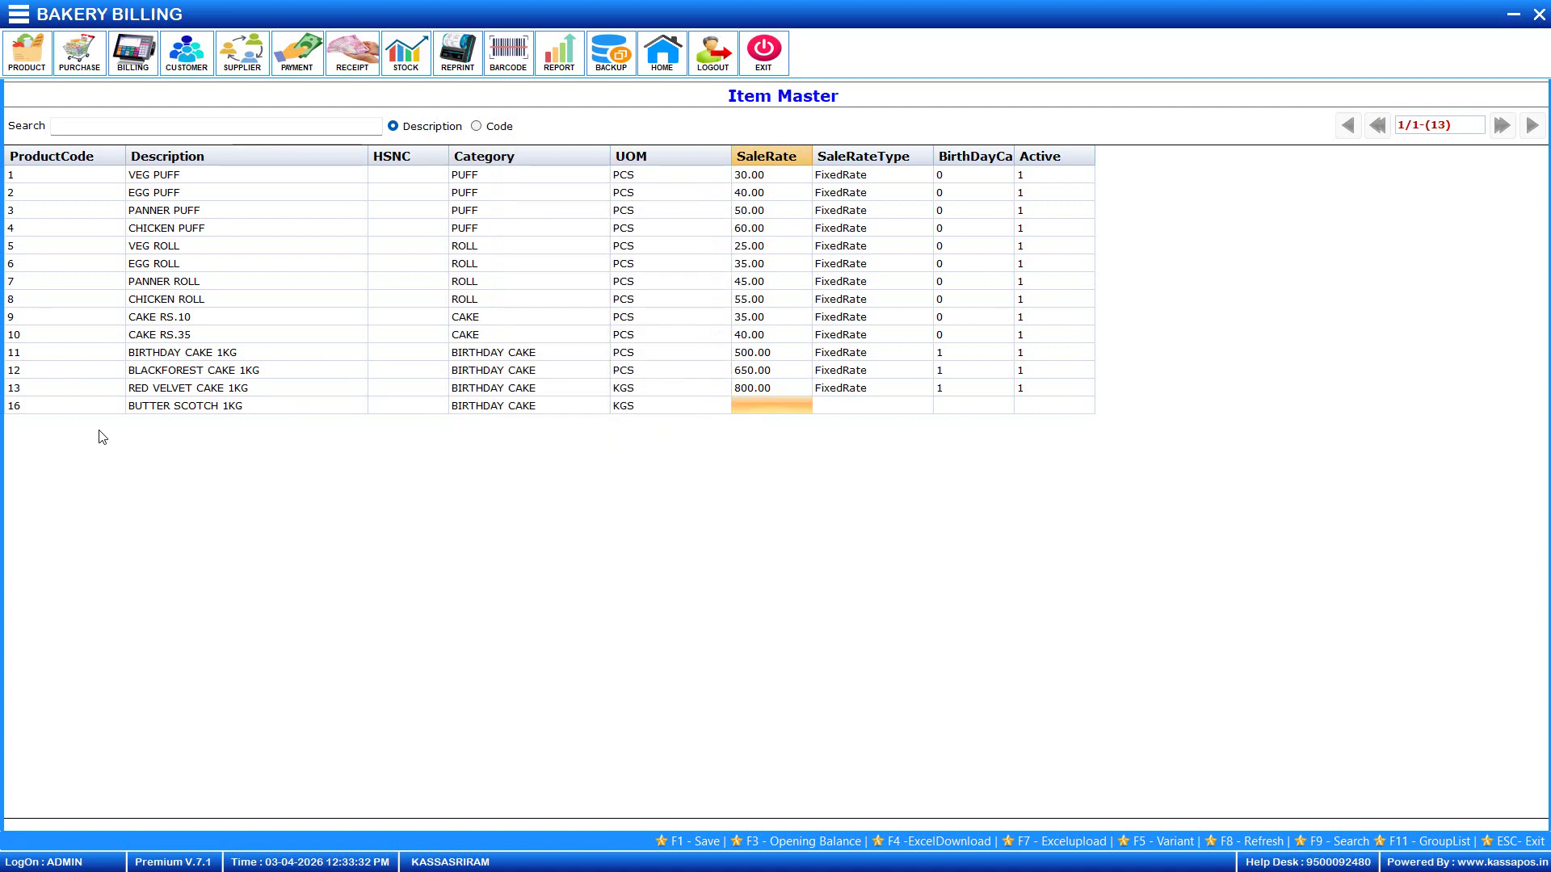
# Set the new item's sale rate to 950 as FixedRate, set its birthday cake and active flags to 1, and save it.
pyautogui.write('950')
pyautogui.press('Return')
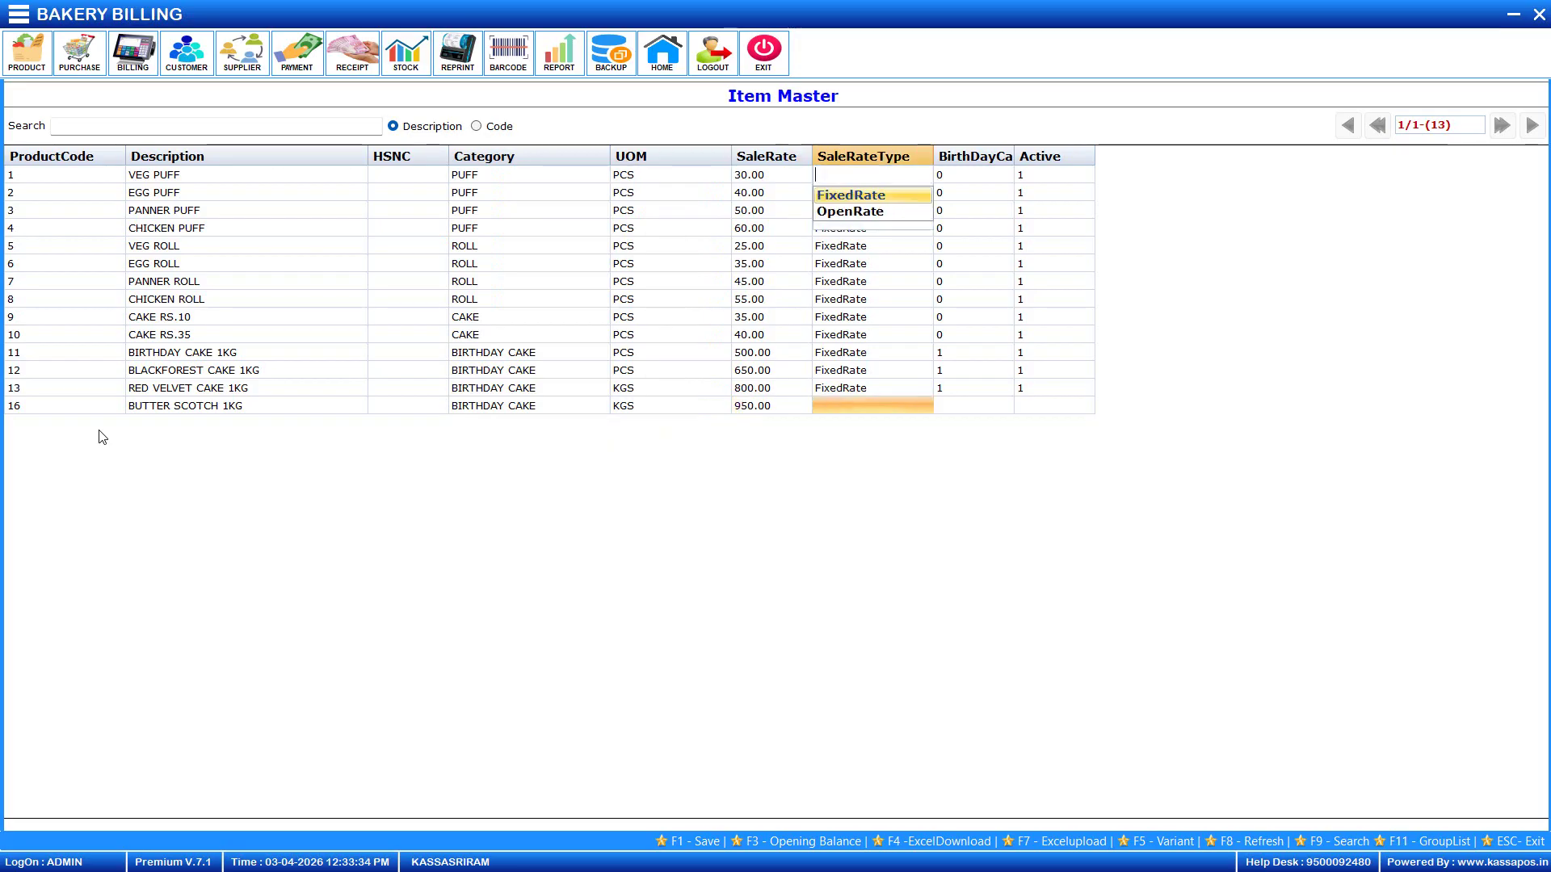
pyautogui.press('Return')
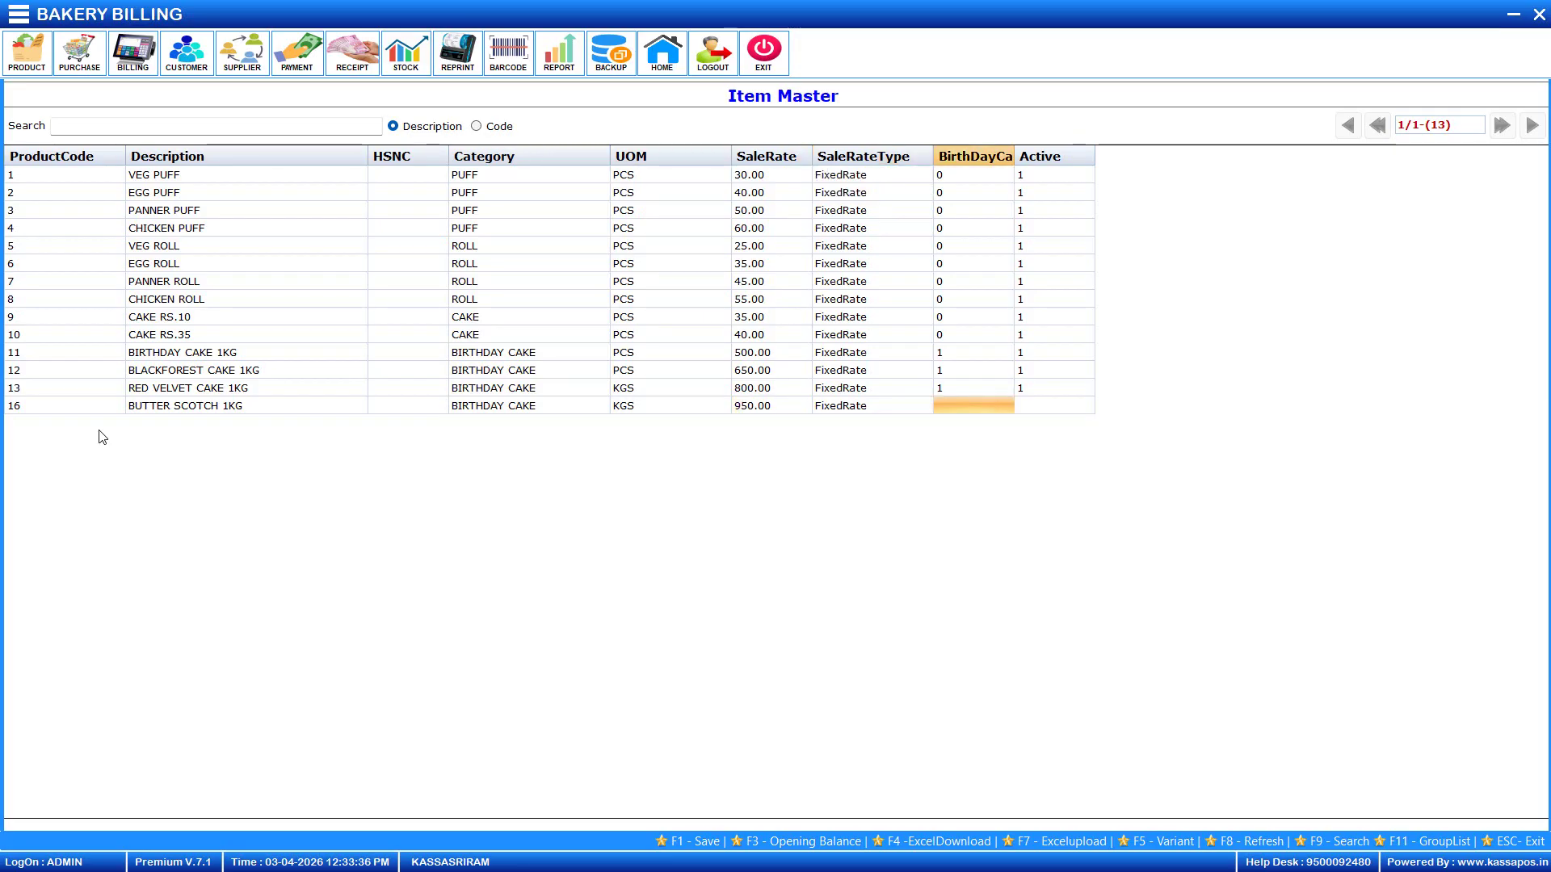
pyautogui.write('1')
pyautogui.press('Return')
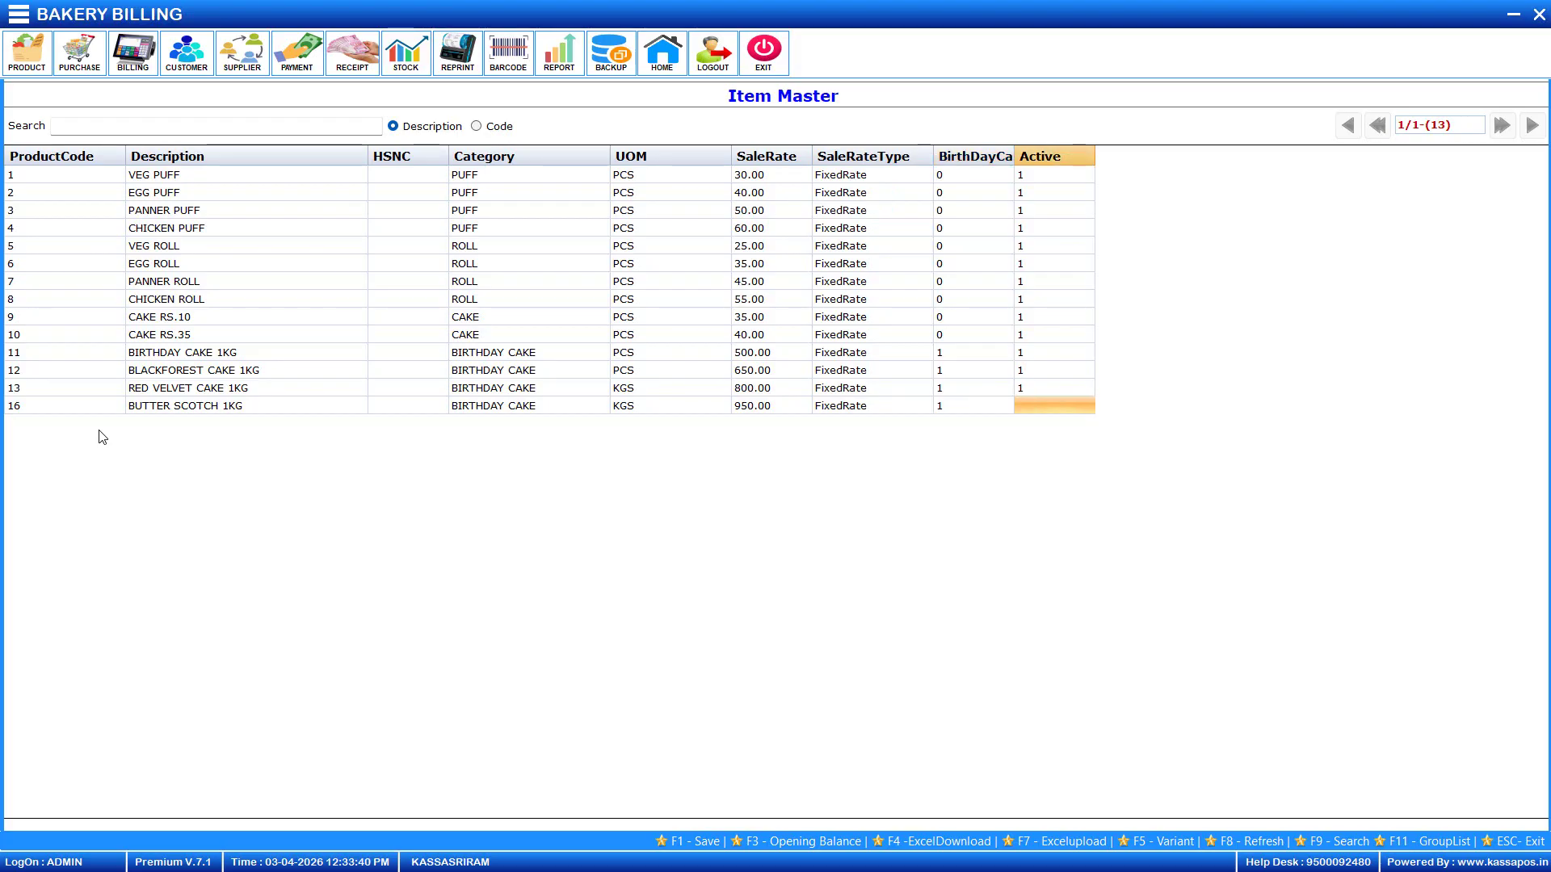
pyautogui.write('1')
pyautogui.press('Return')
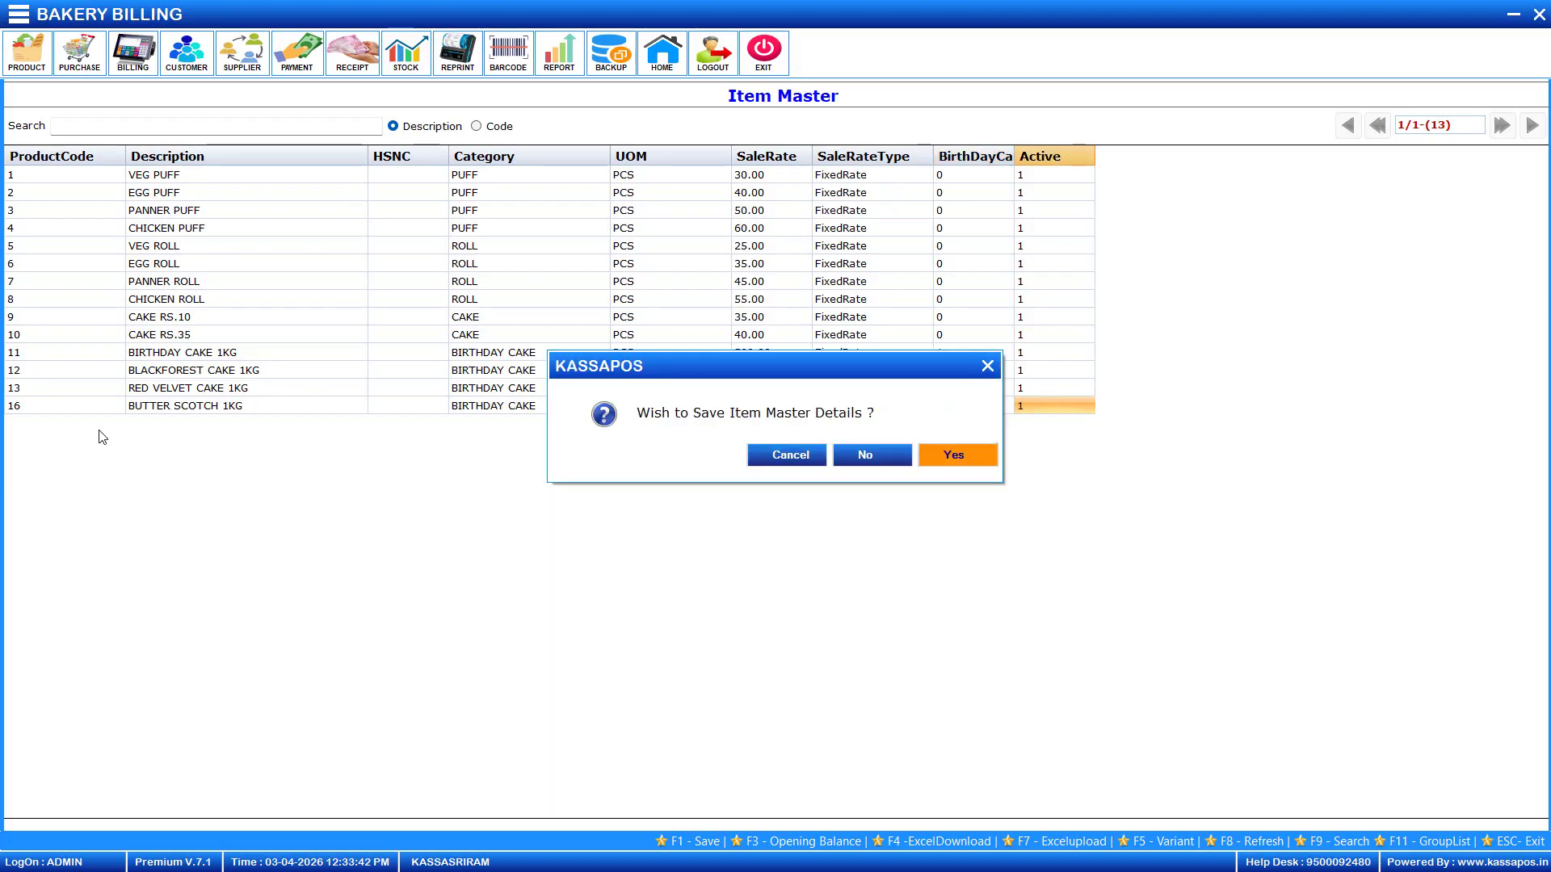
pyautogui.press('Return')
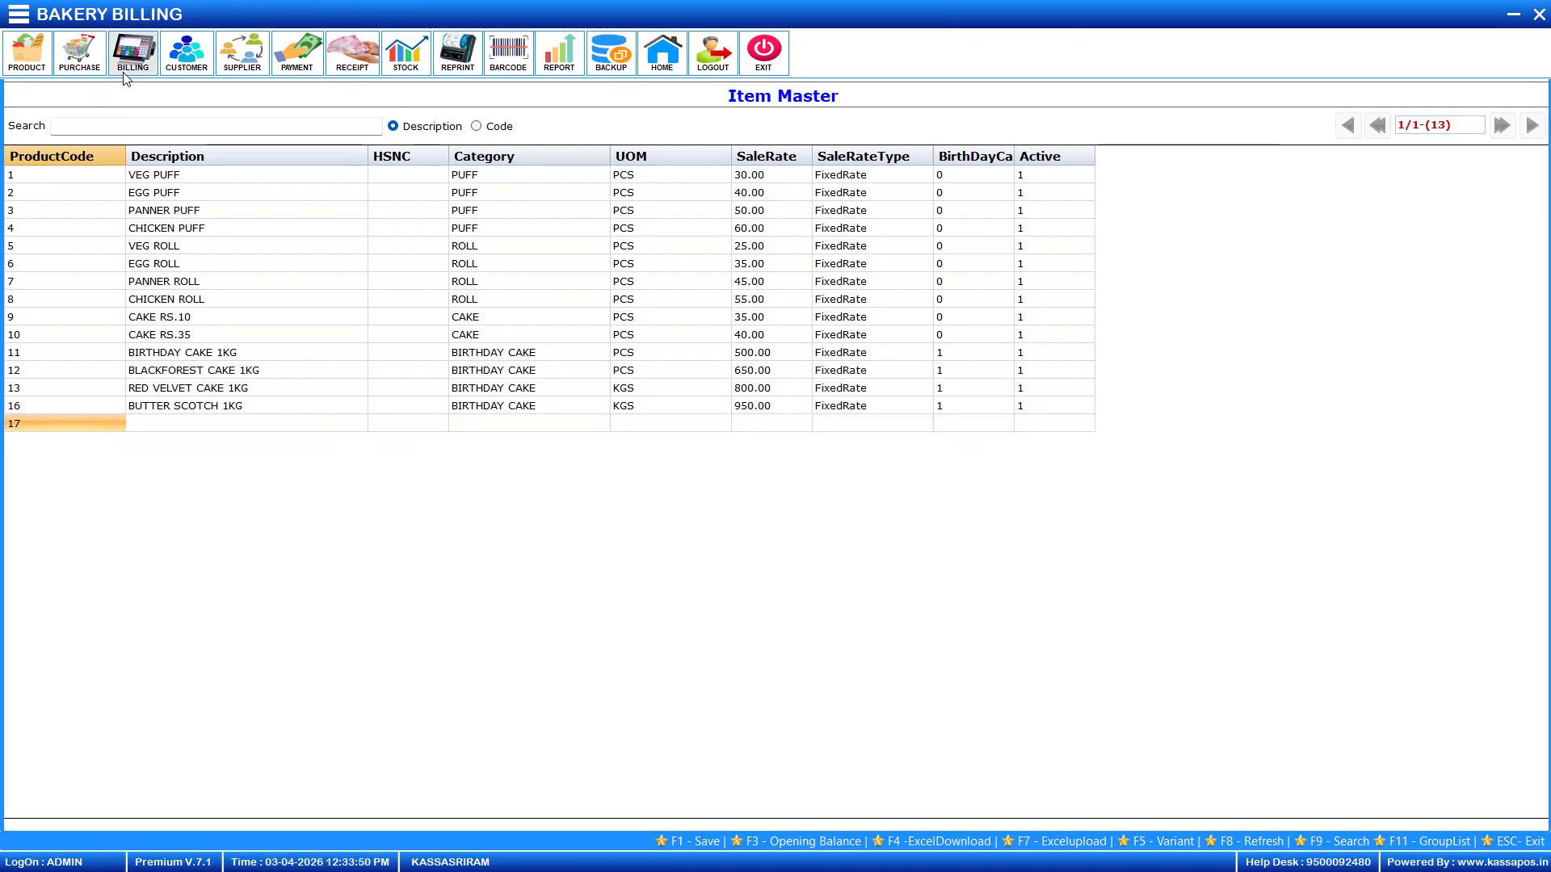
# Open POS billing and add product code 2, EGG PUFF, with quantity 5 as the first bill line.
pyautogui.click(133, 53)
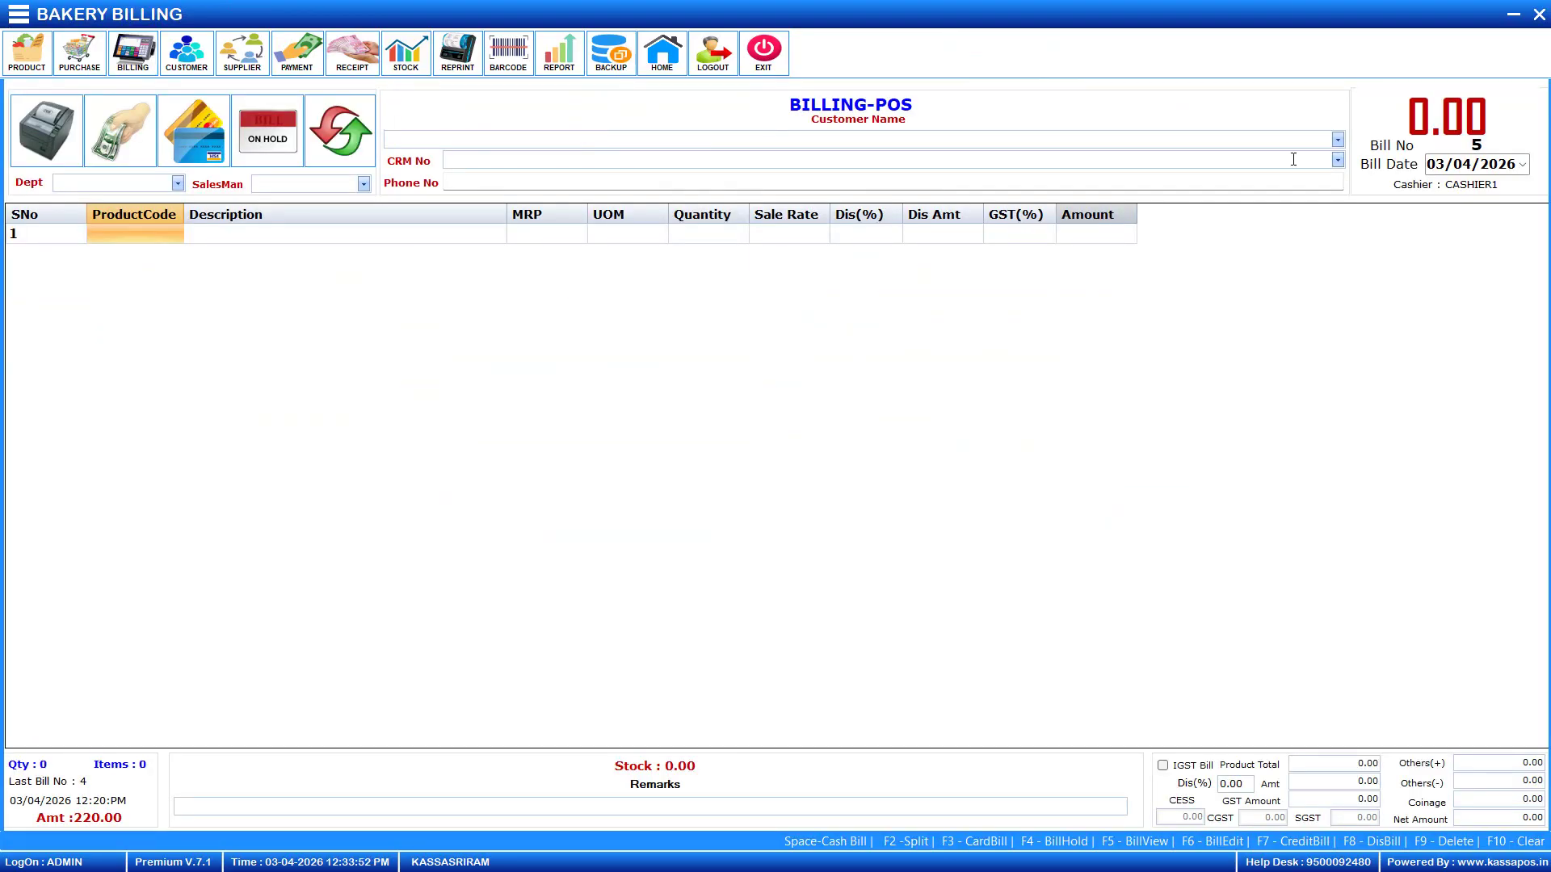
pyautogui.click(1337, 141)
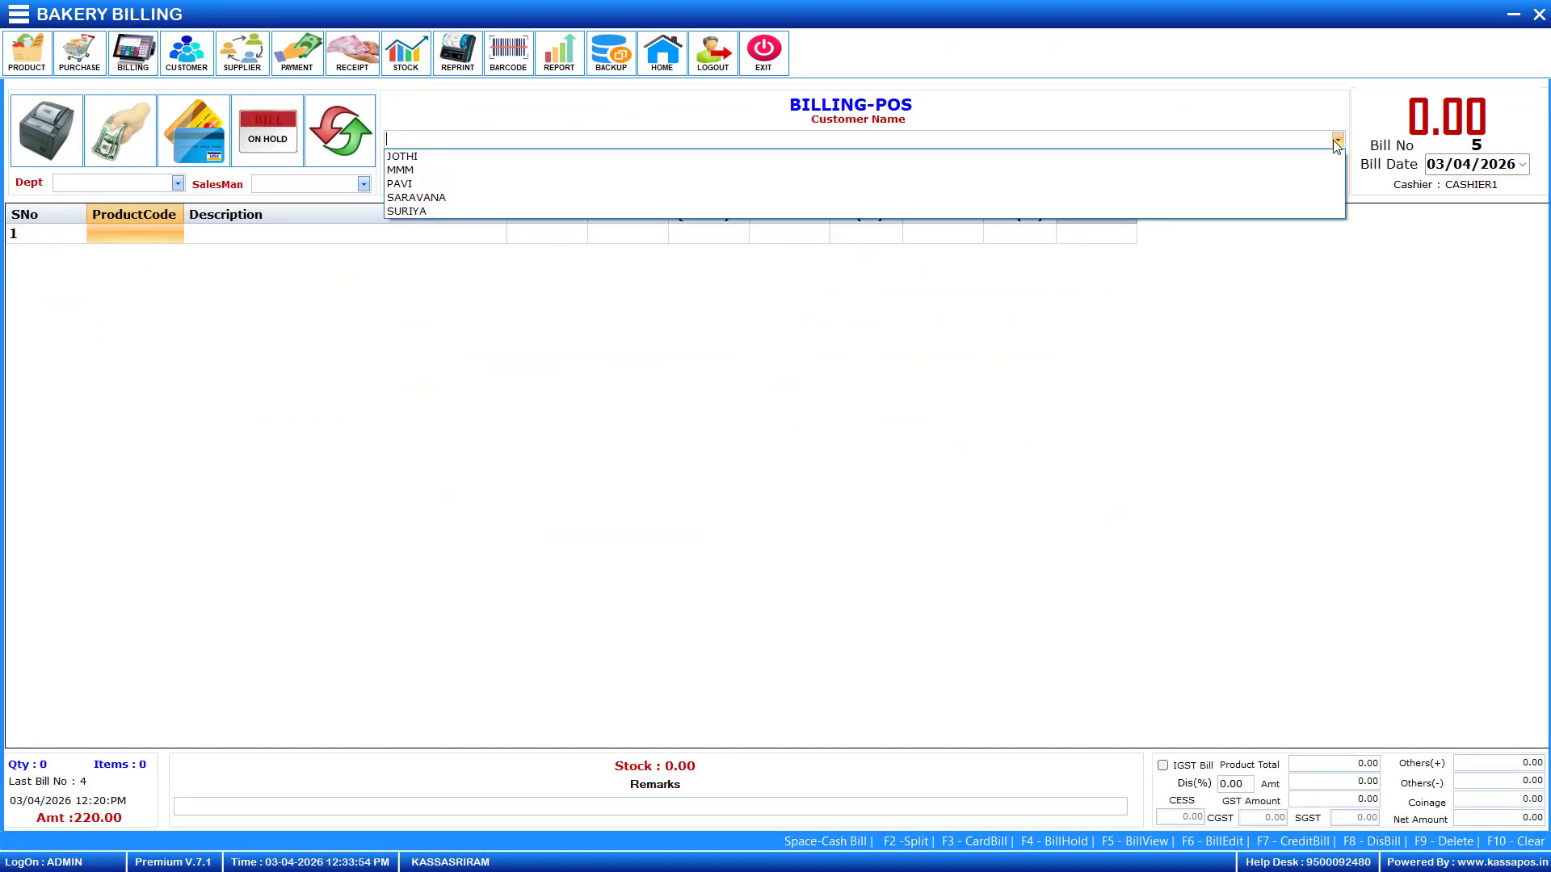
pyautogui.click(172, 246)
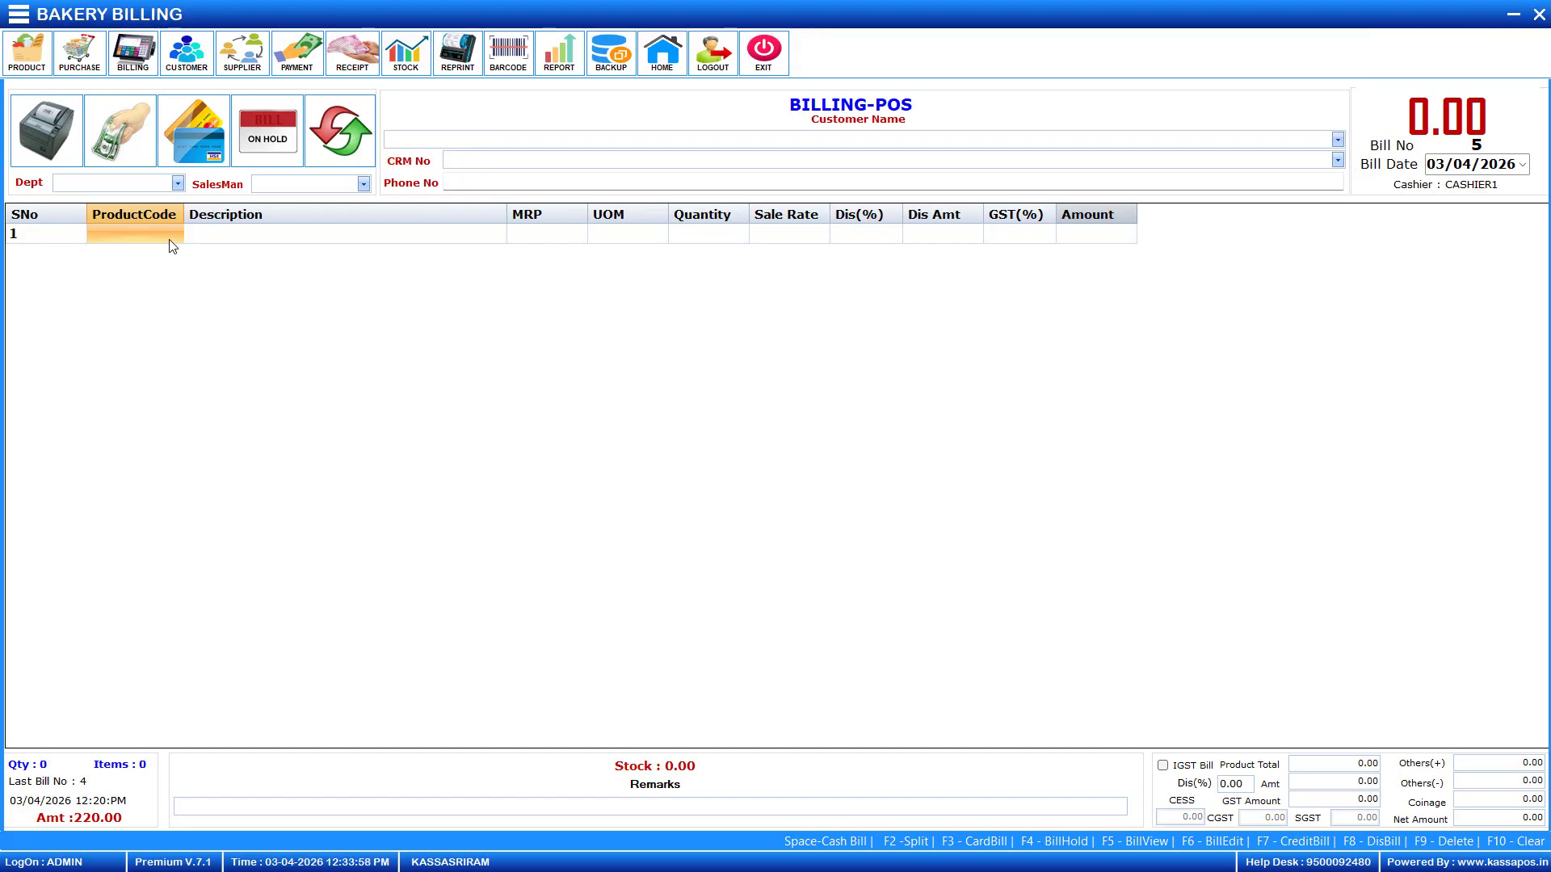
pyautogui.write('22')
pyautogui.press('Return')
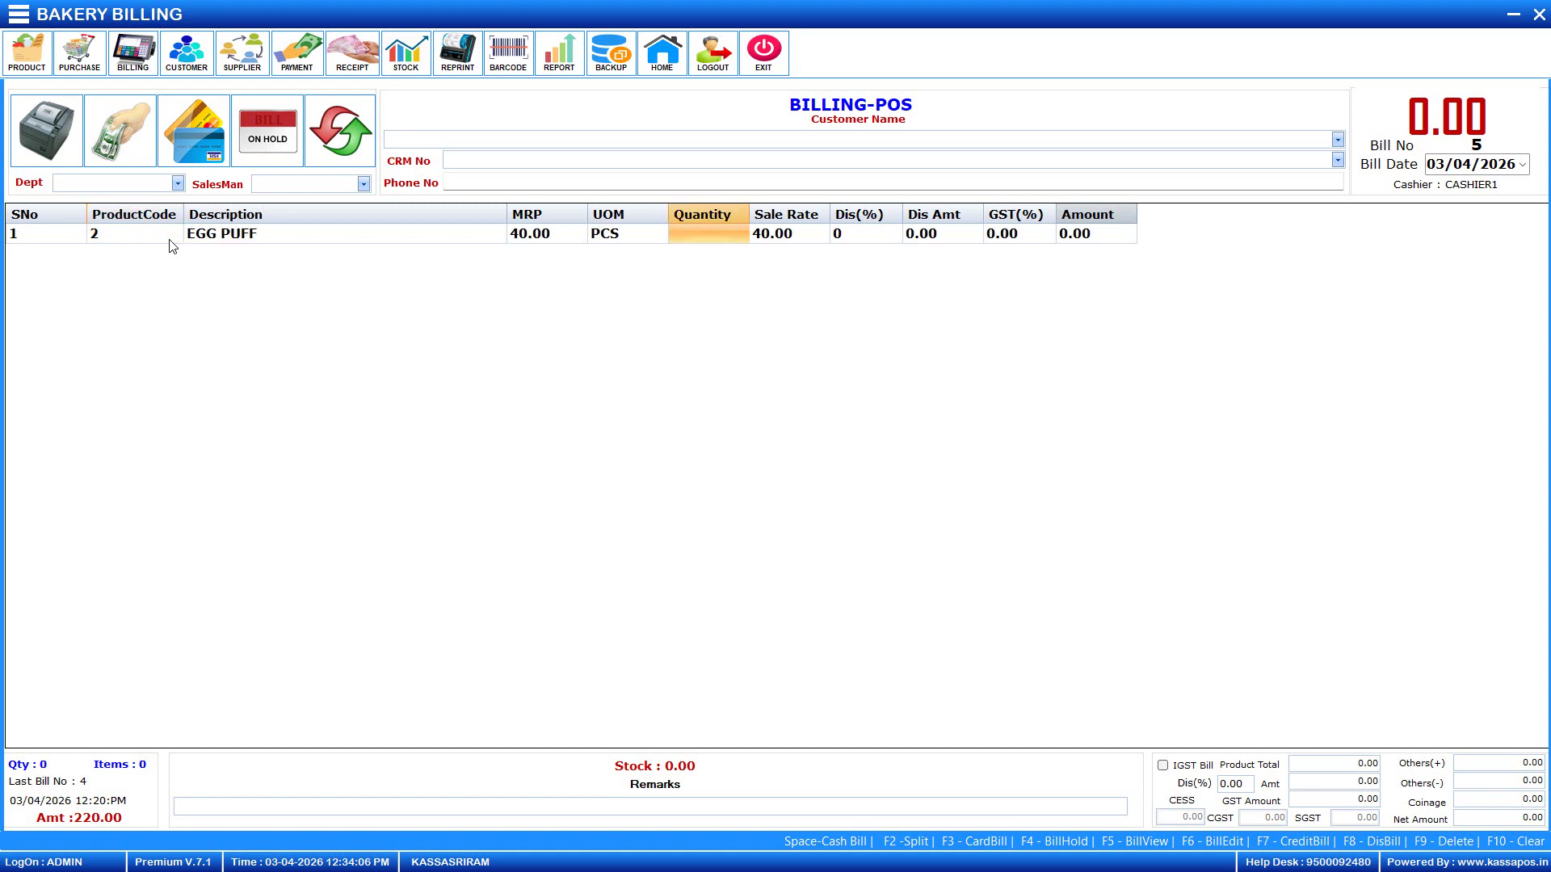
pyautogui.write('5')
pyautogui.press('Return')
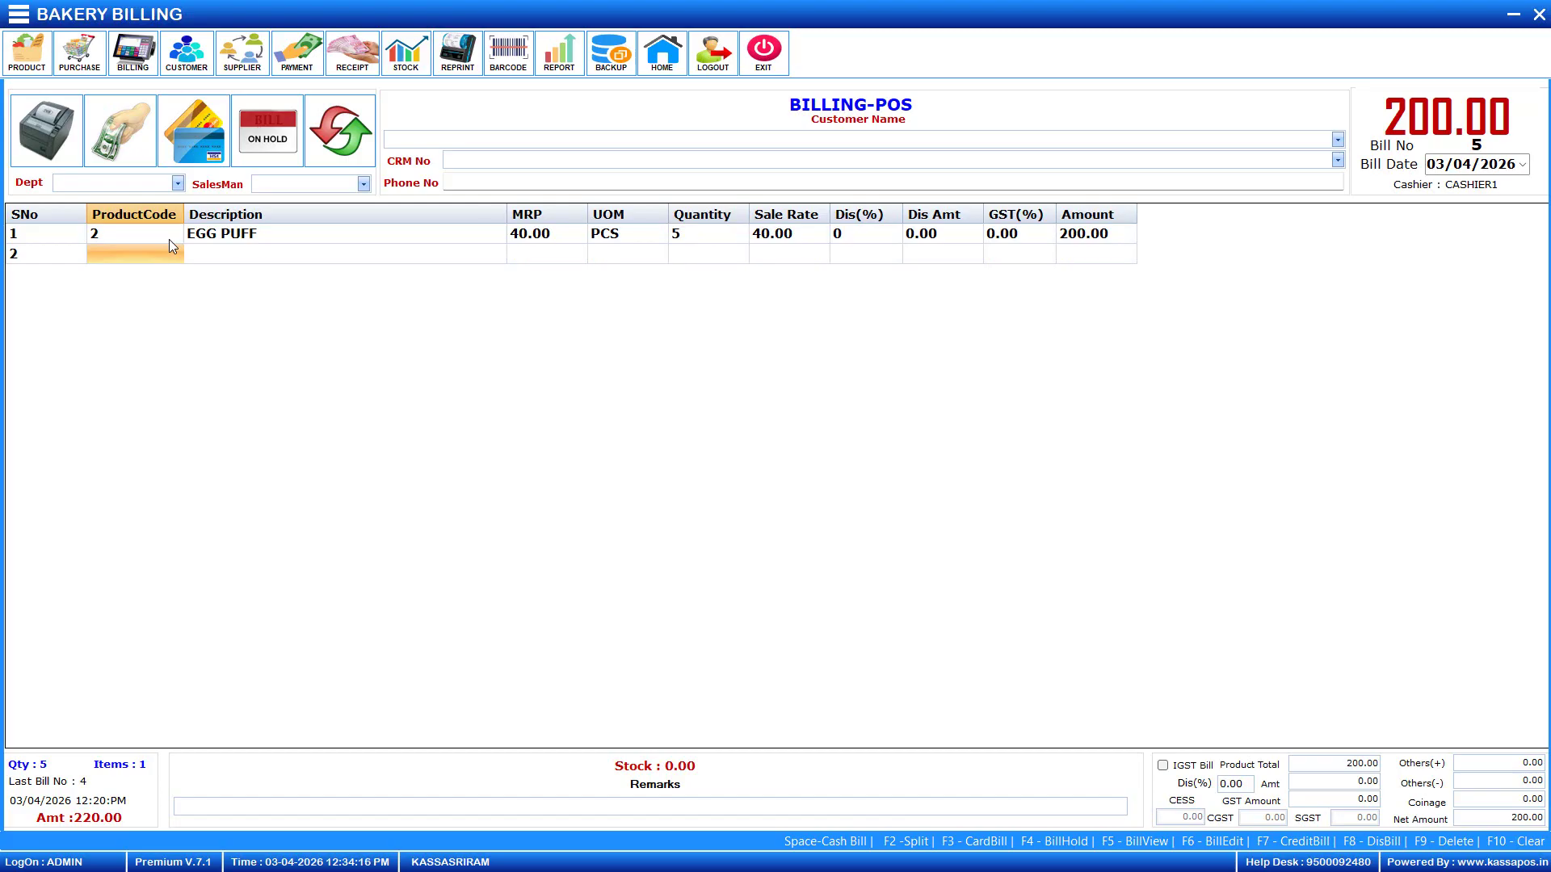
# Add PANNER PUFF from the product list as the second bill line with quantity 4.
pyautogui.press('Return')
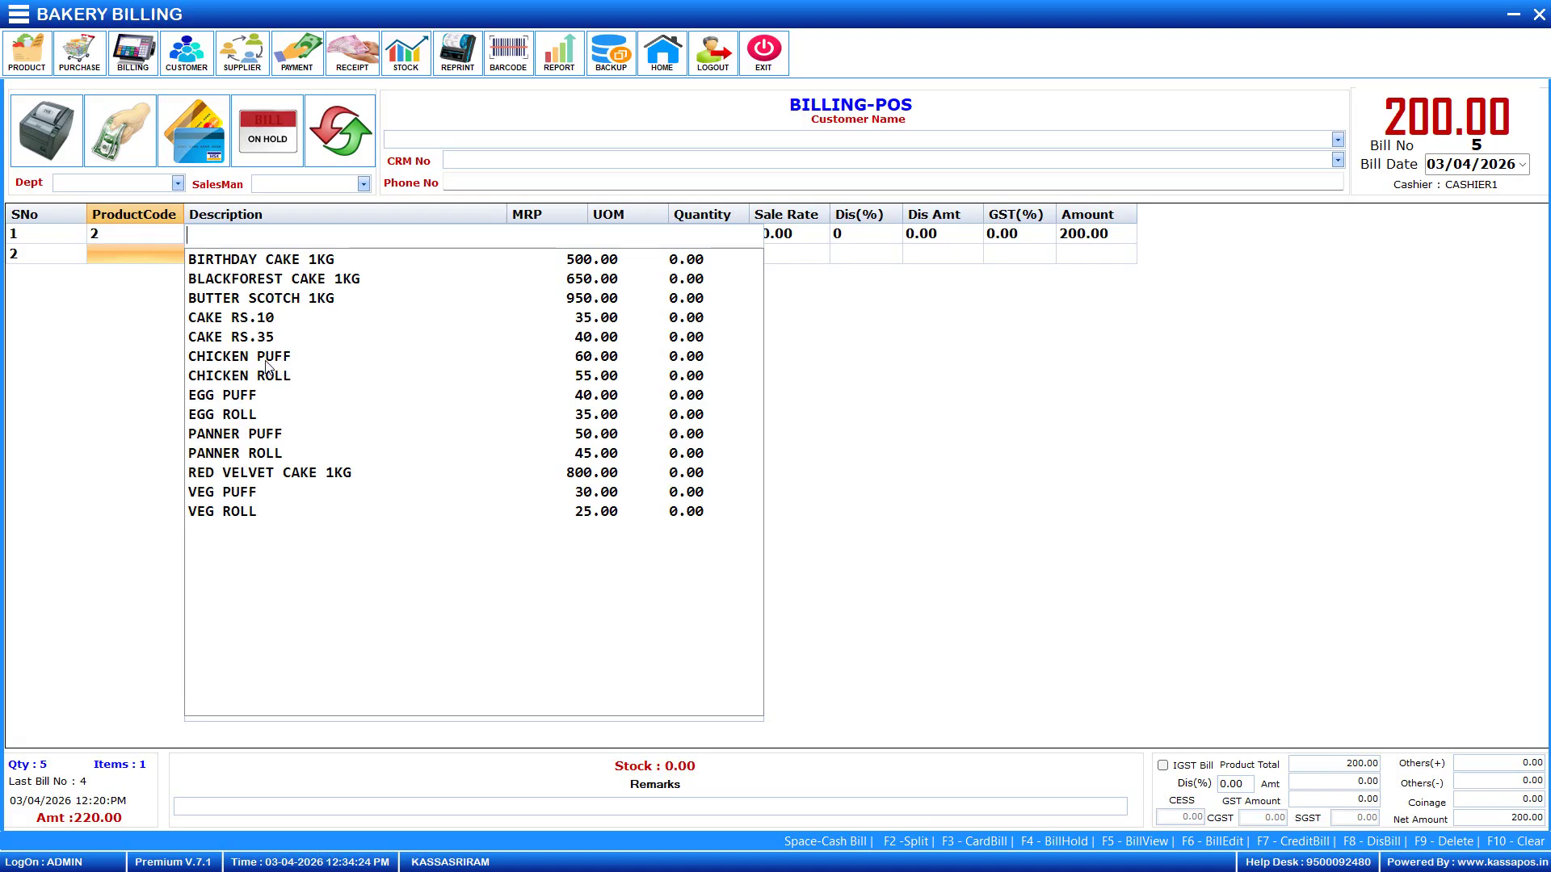
pyautogui.click(244, 396)
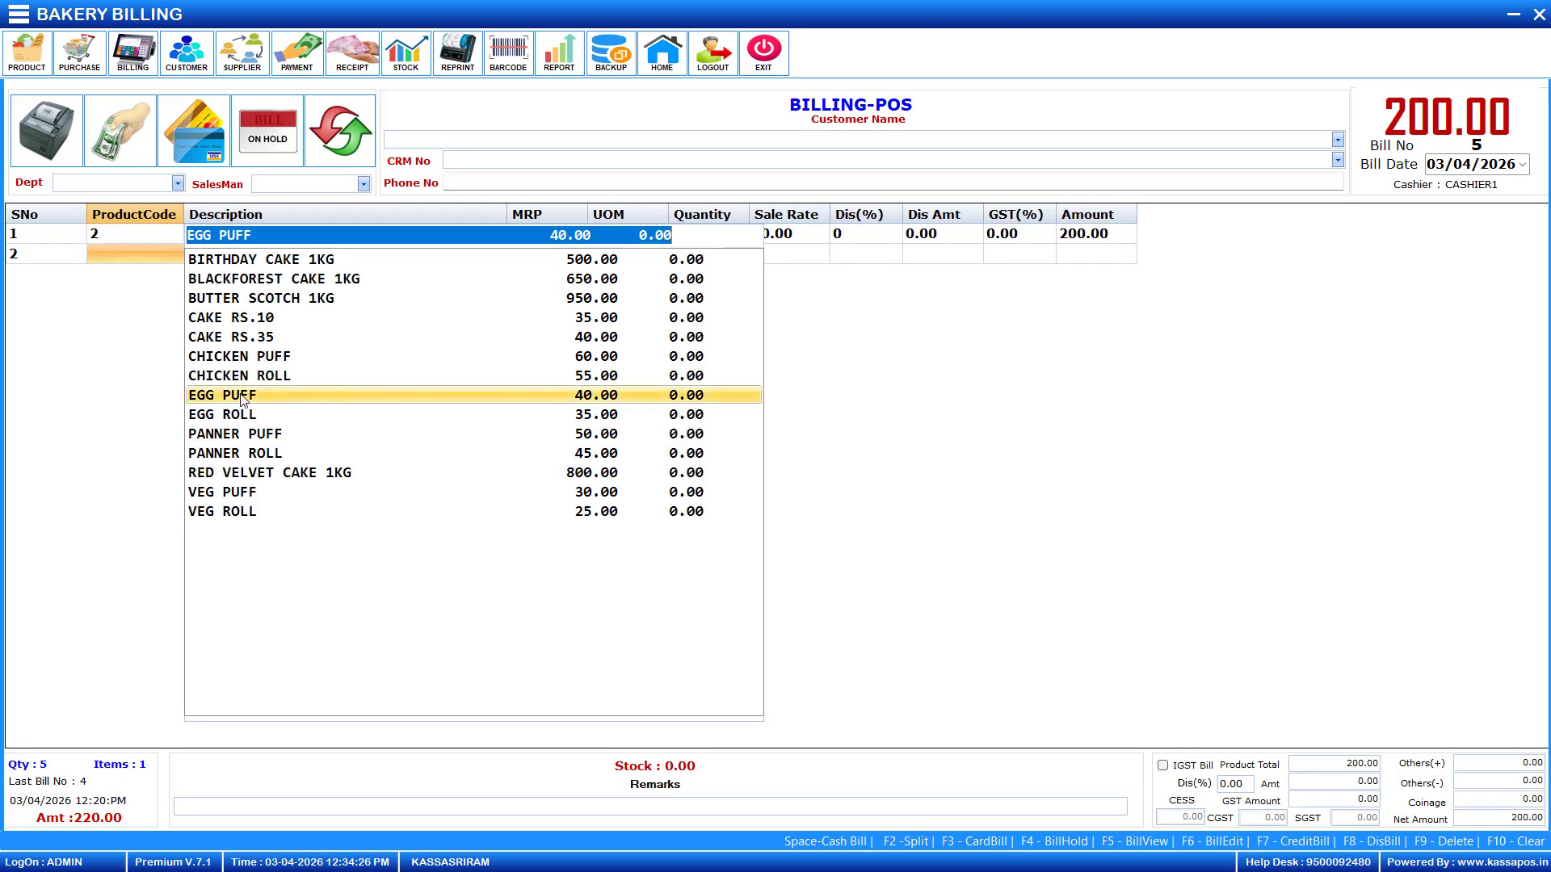
pyautogui.click(1079, 30)
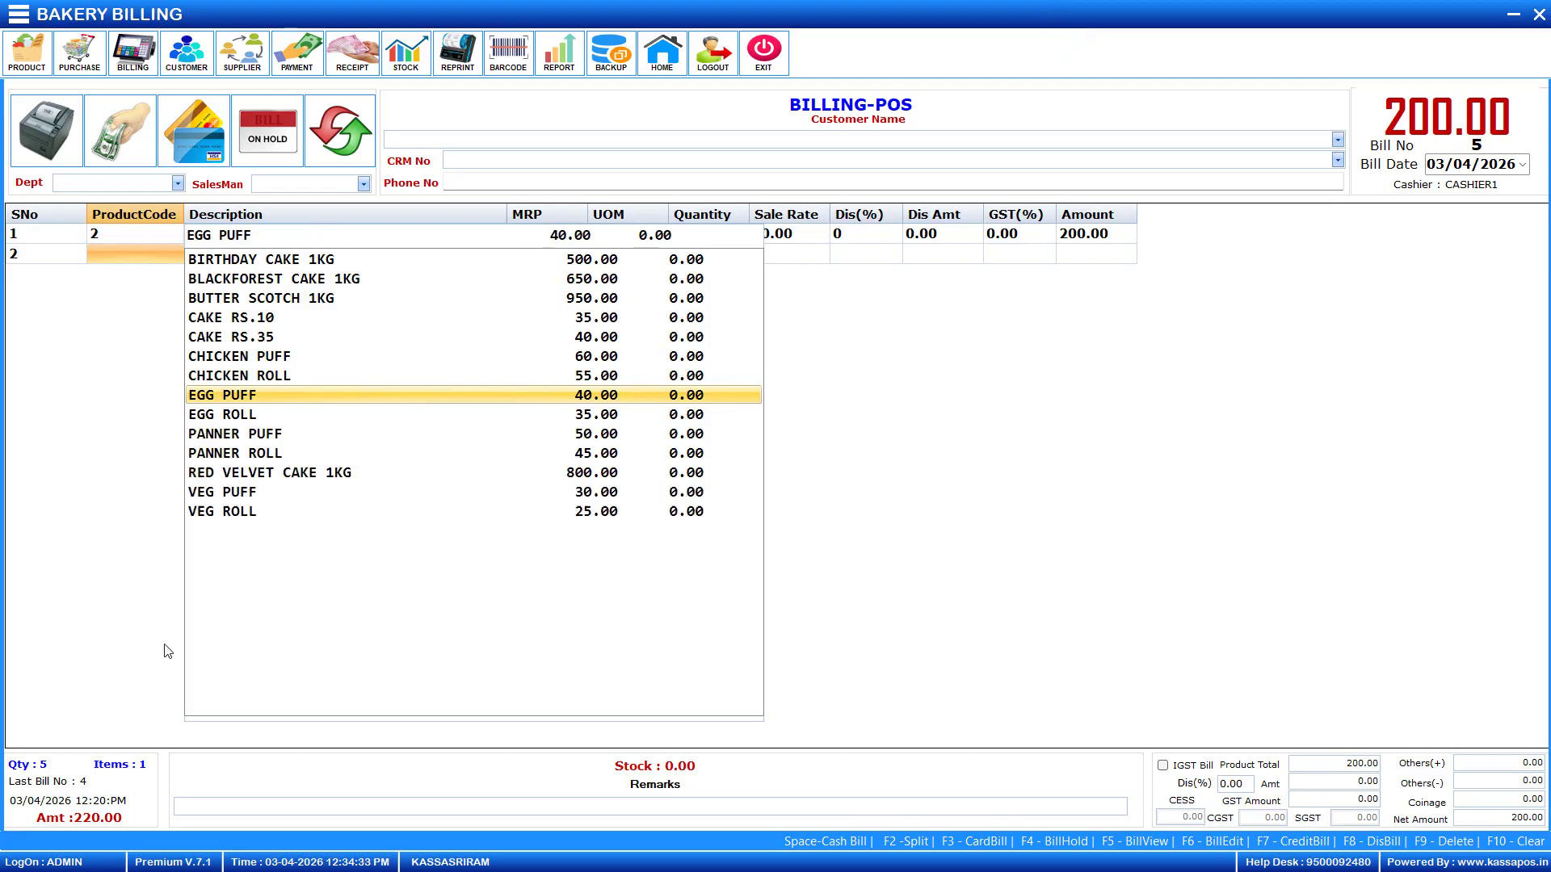
pyautogui.click(269, 436)
pyautogui.click(267, 439)
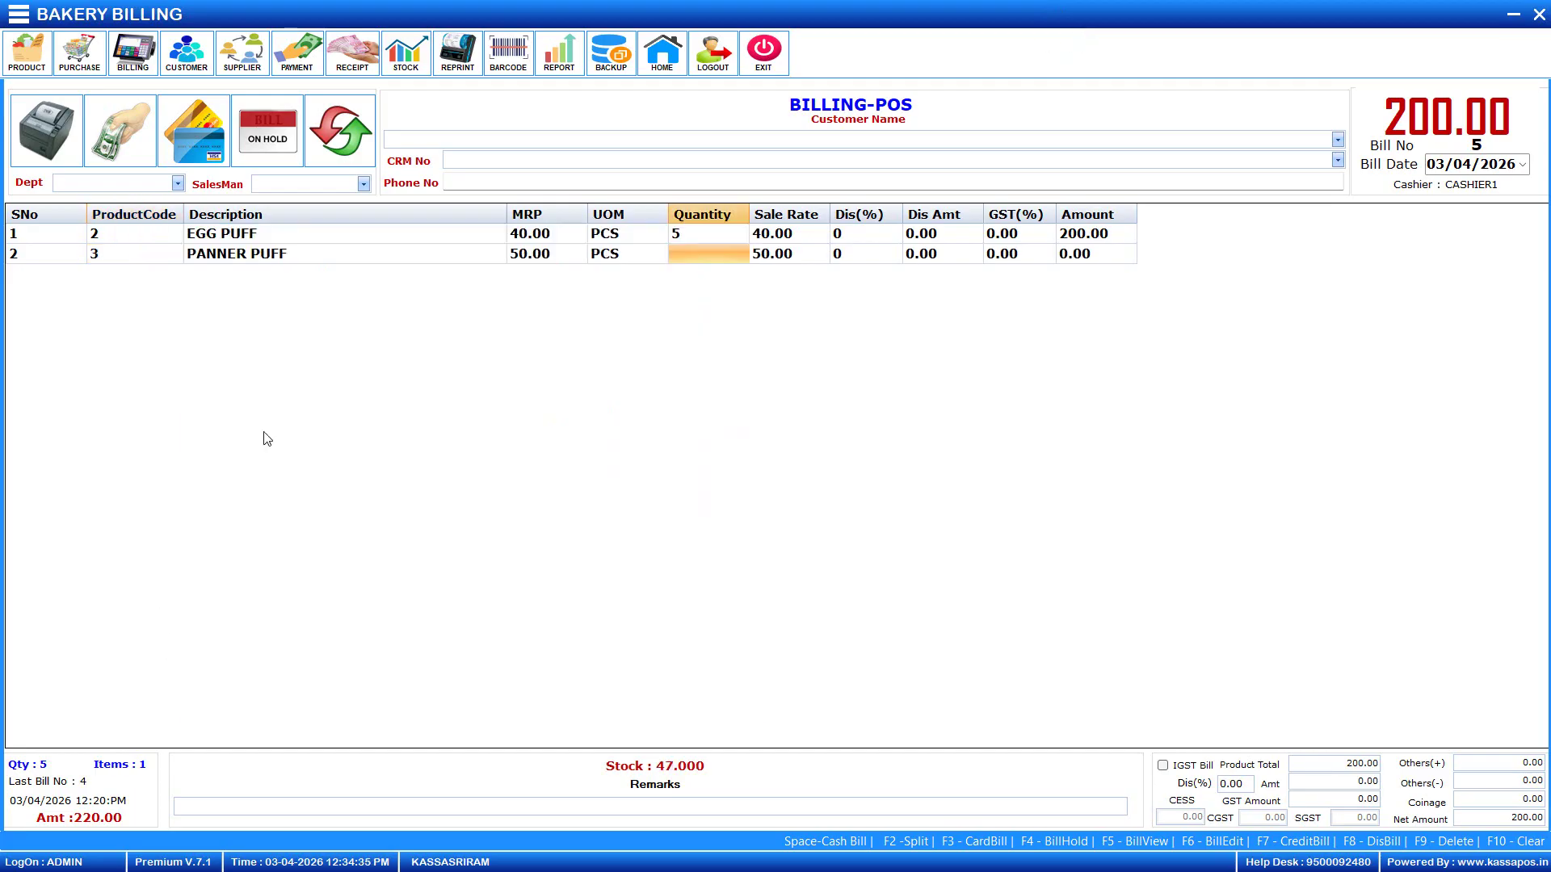
pyautogui.write('4')
pyautogui.press('Return')
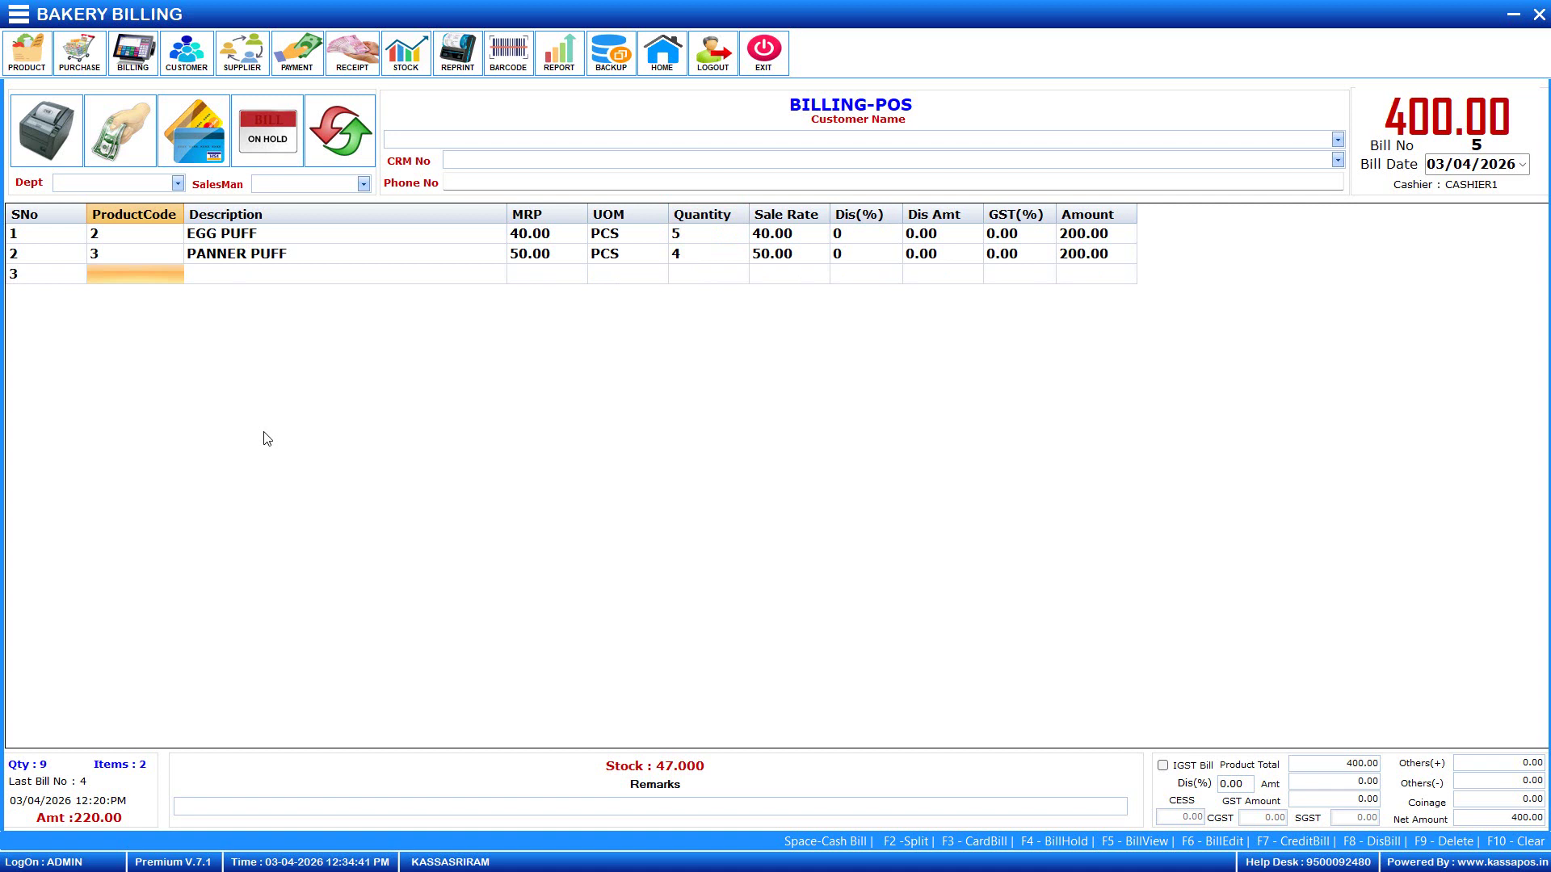
# Settle the bill with the full amount in cash and save it.
pyautogui.press('space')
pyautogui.press('space')
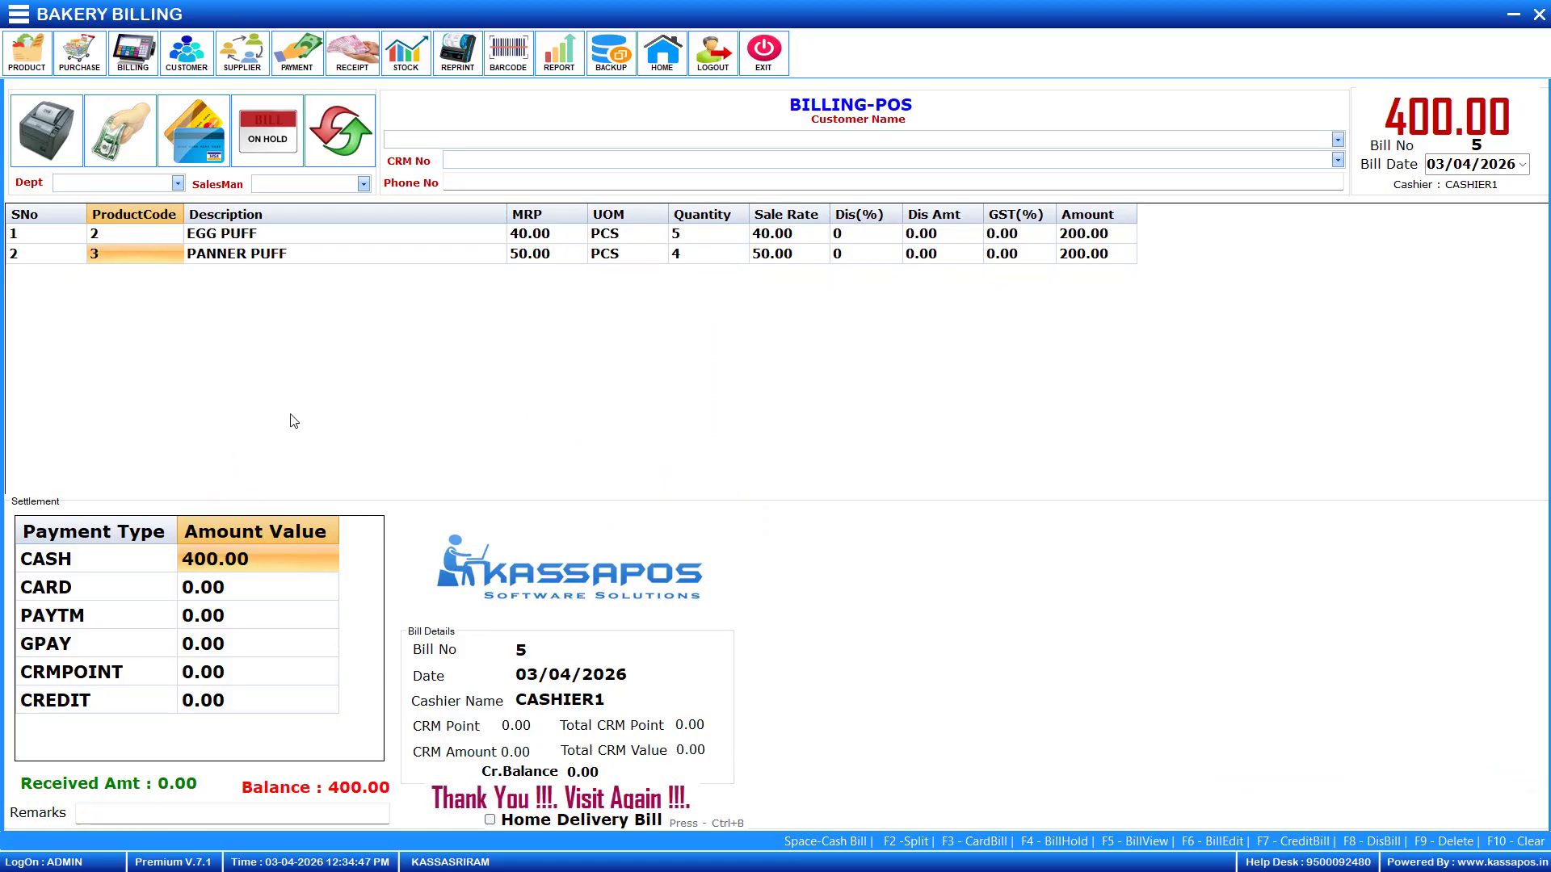
pyautogui.press('Return')
pyautogui.press('Return')
pyautogui.press('Return')
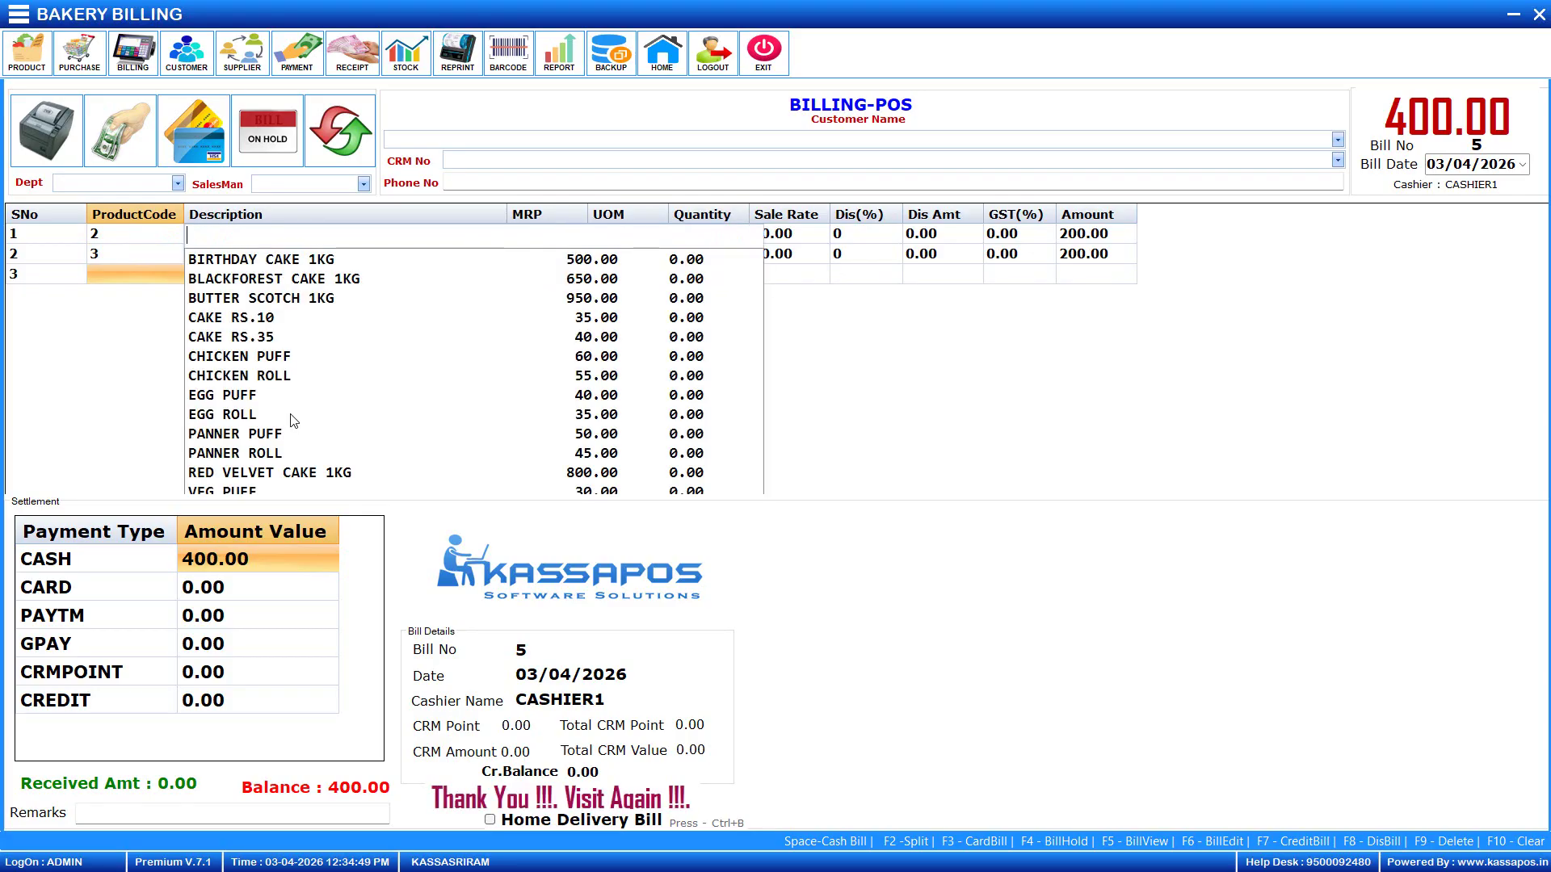
pyautogui.press('Escape')
pyautogui.click(247, 642)
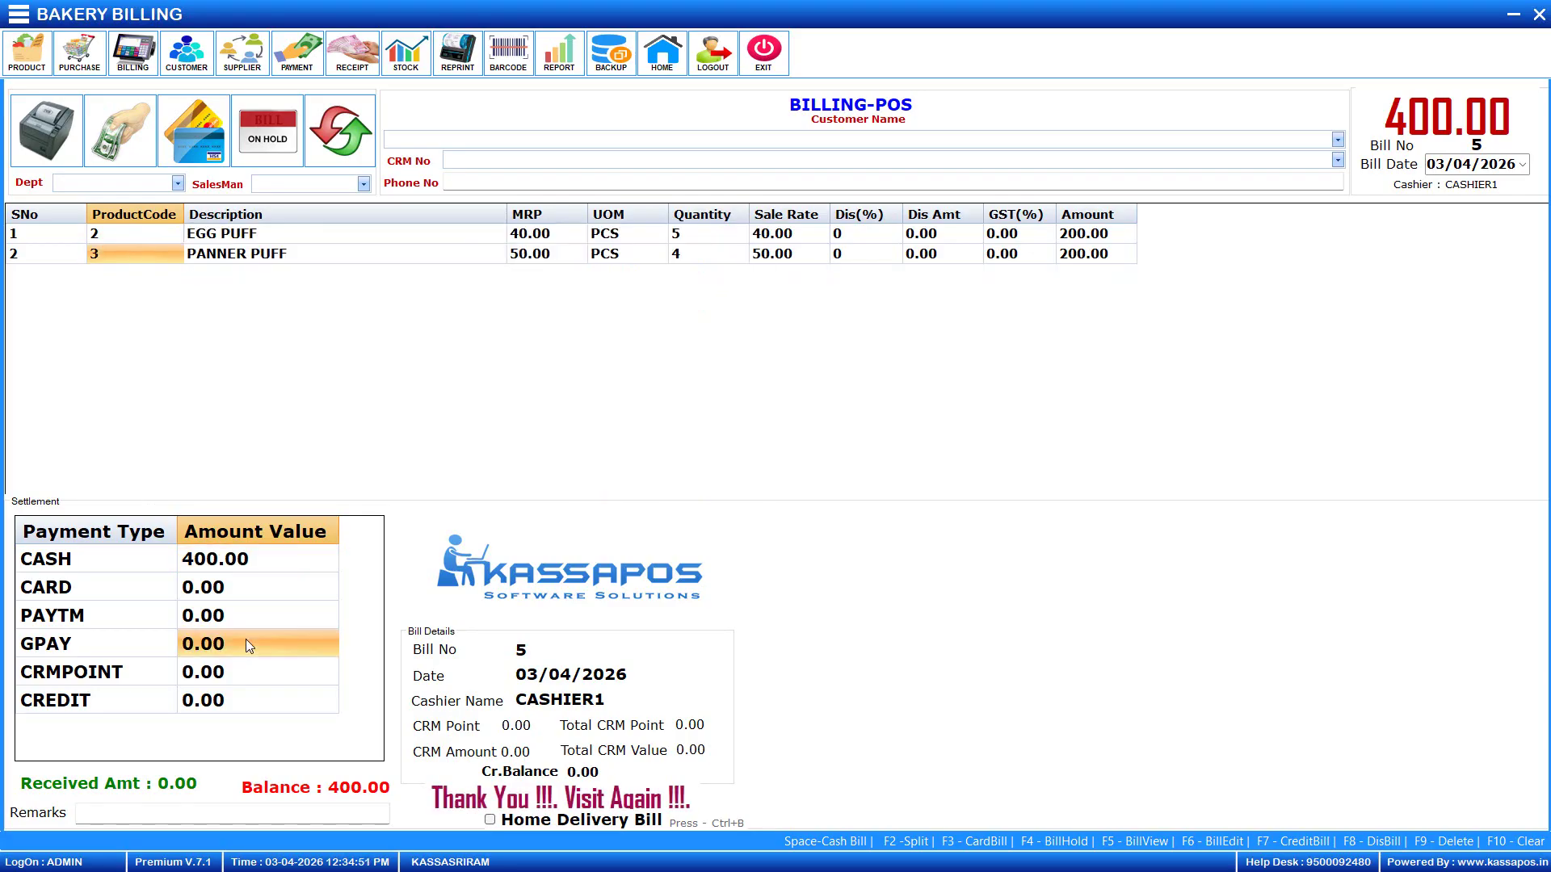
pyautogui.press('Return')
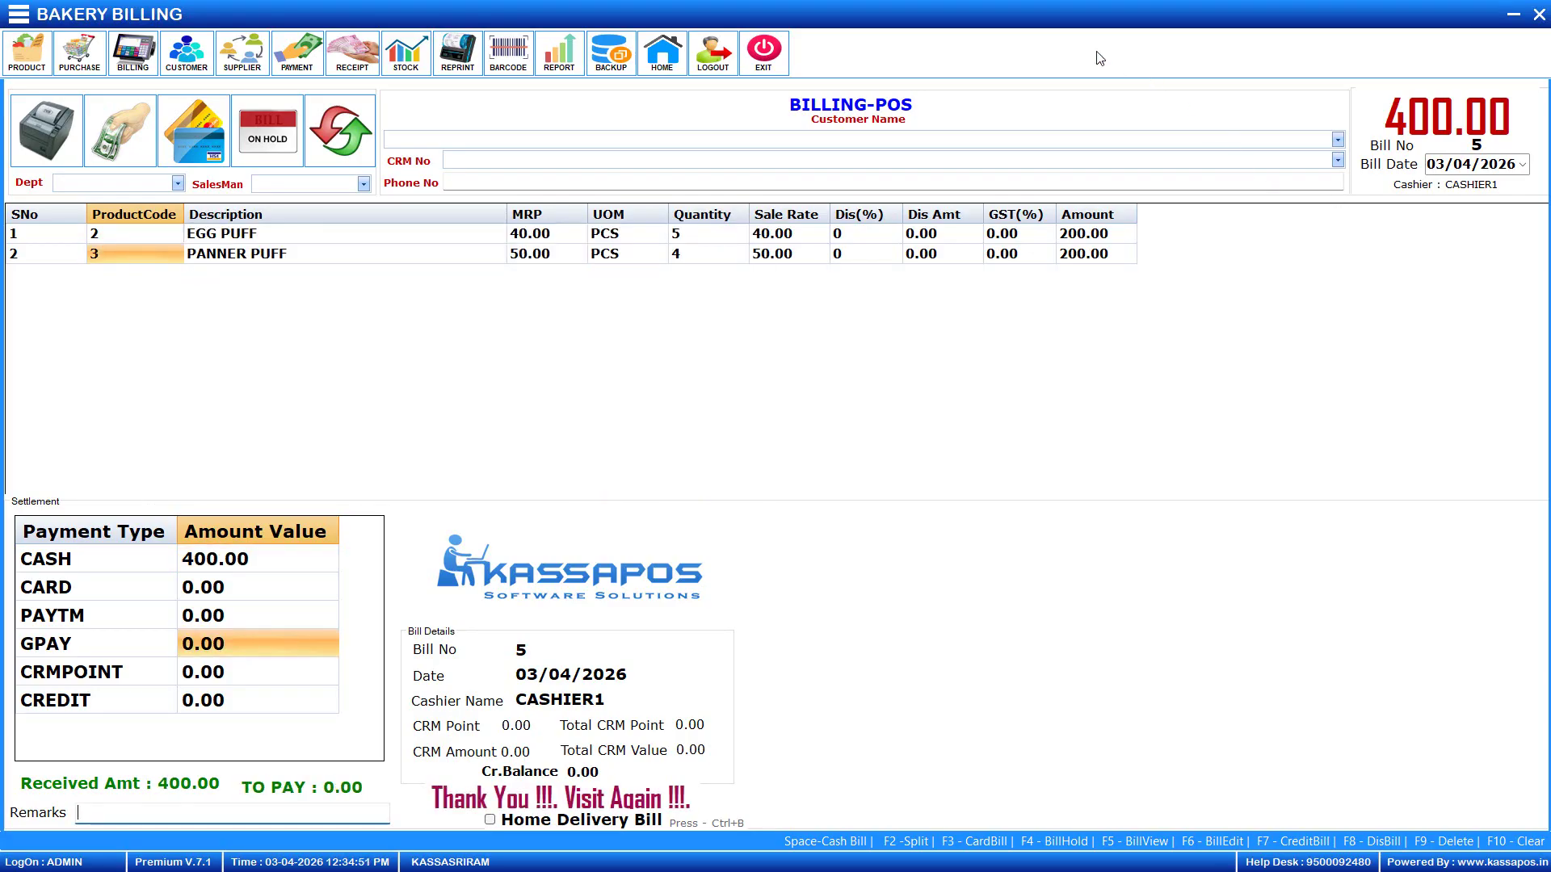
pyautogui.press('Return')
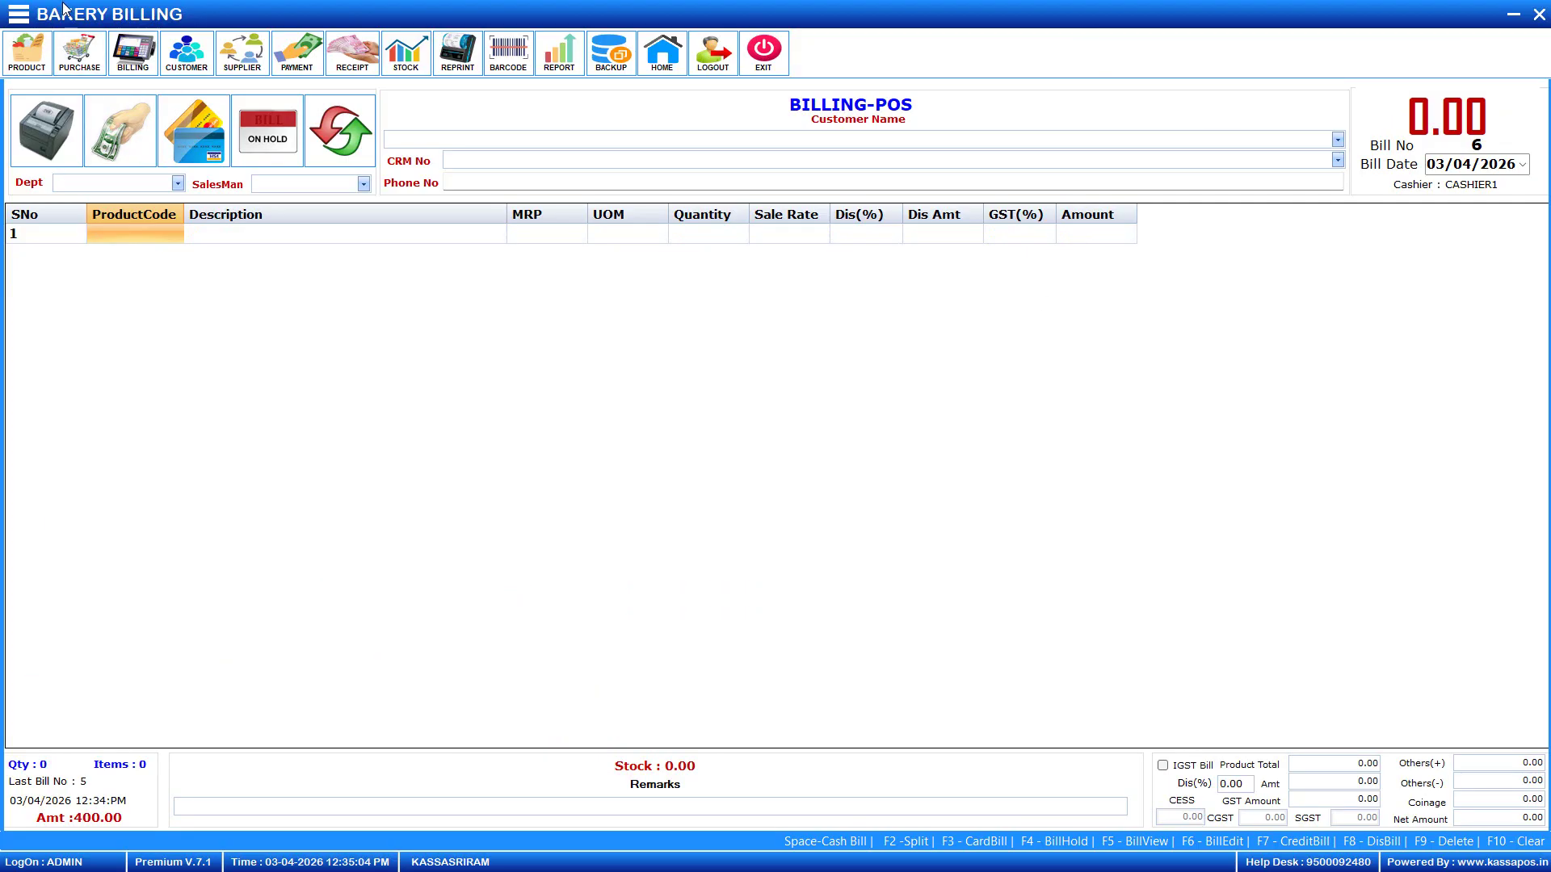
# Open the Birthday Cake Order form and select an existing customer by mobile number.
pyautogui.click(22, 15)
pyautogui.click(41, 63)
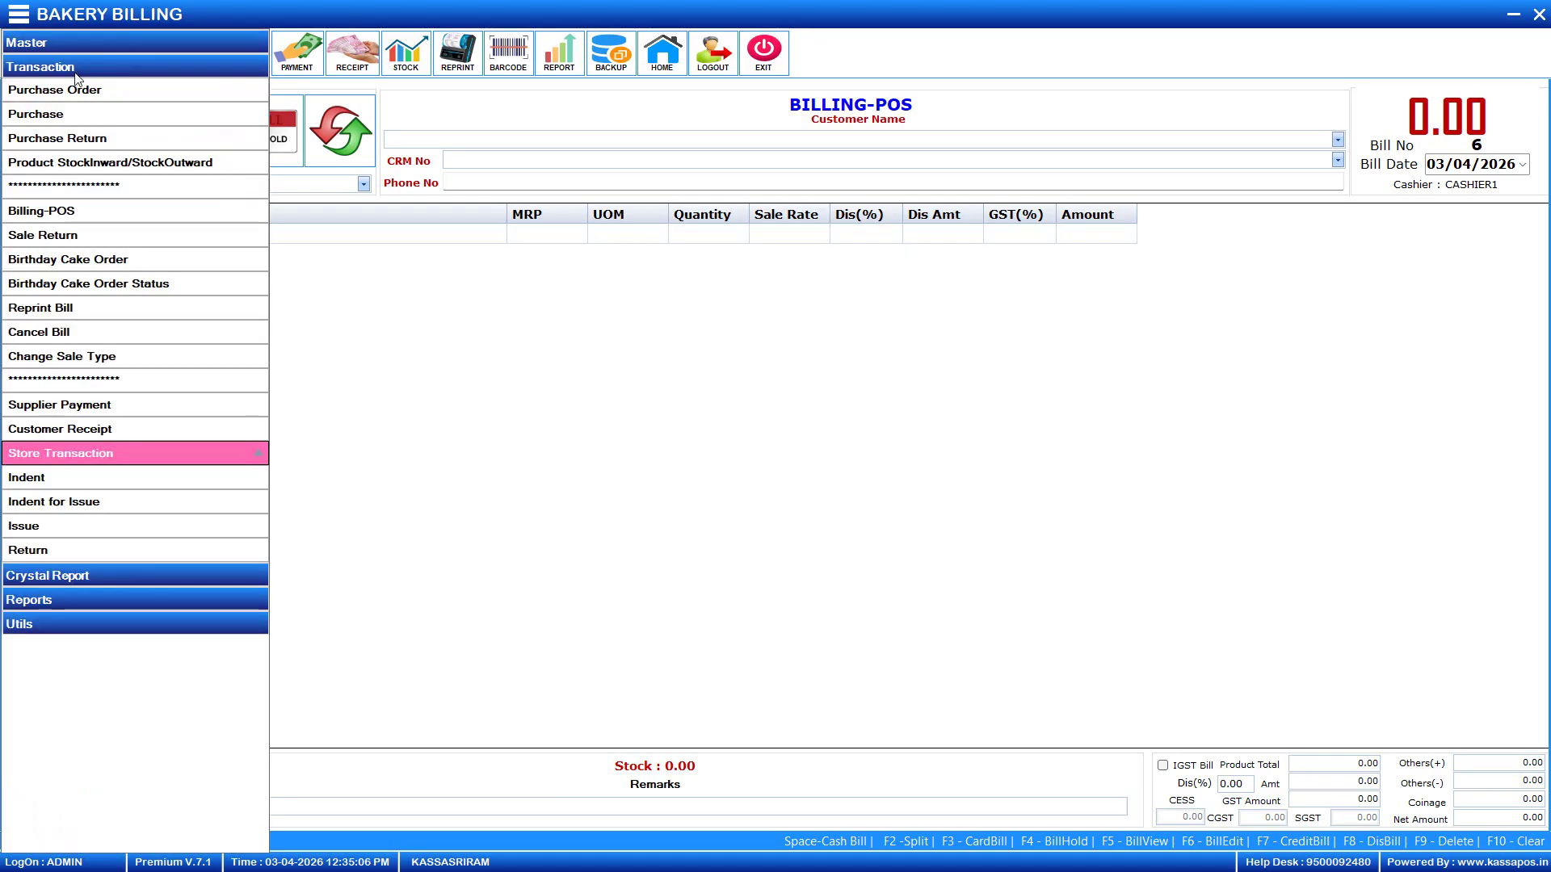
pyautogui.click(109, 258)
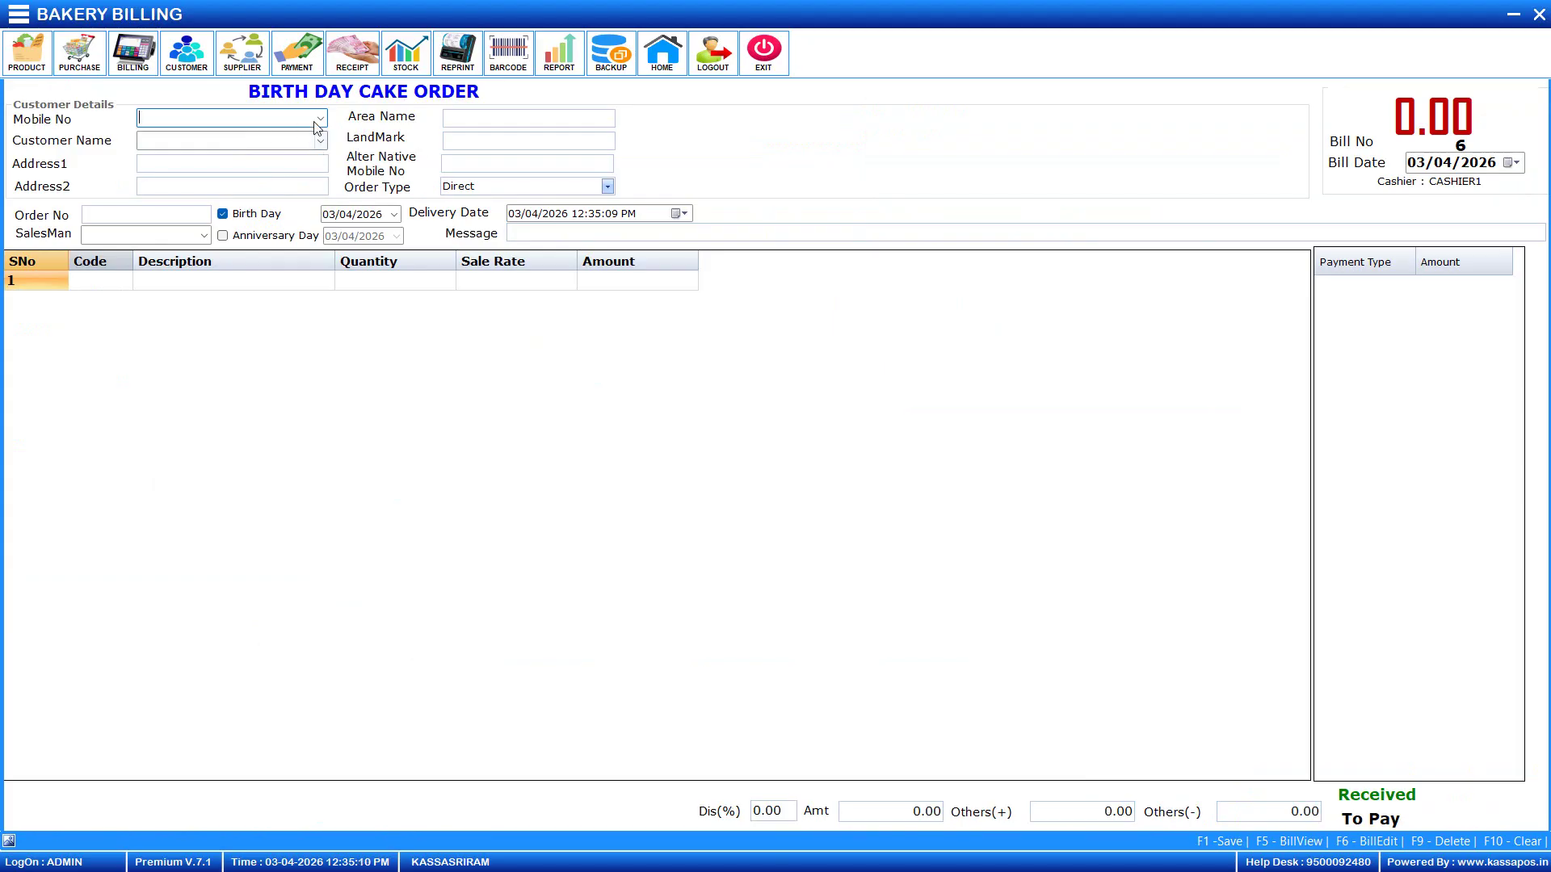
pyautogui.click(320, 119)
pyautogui.click(259, 149)
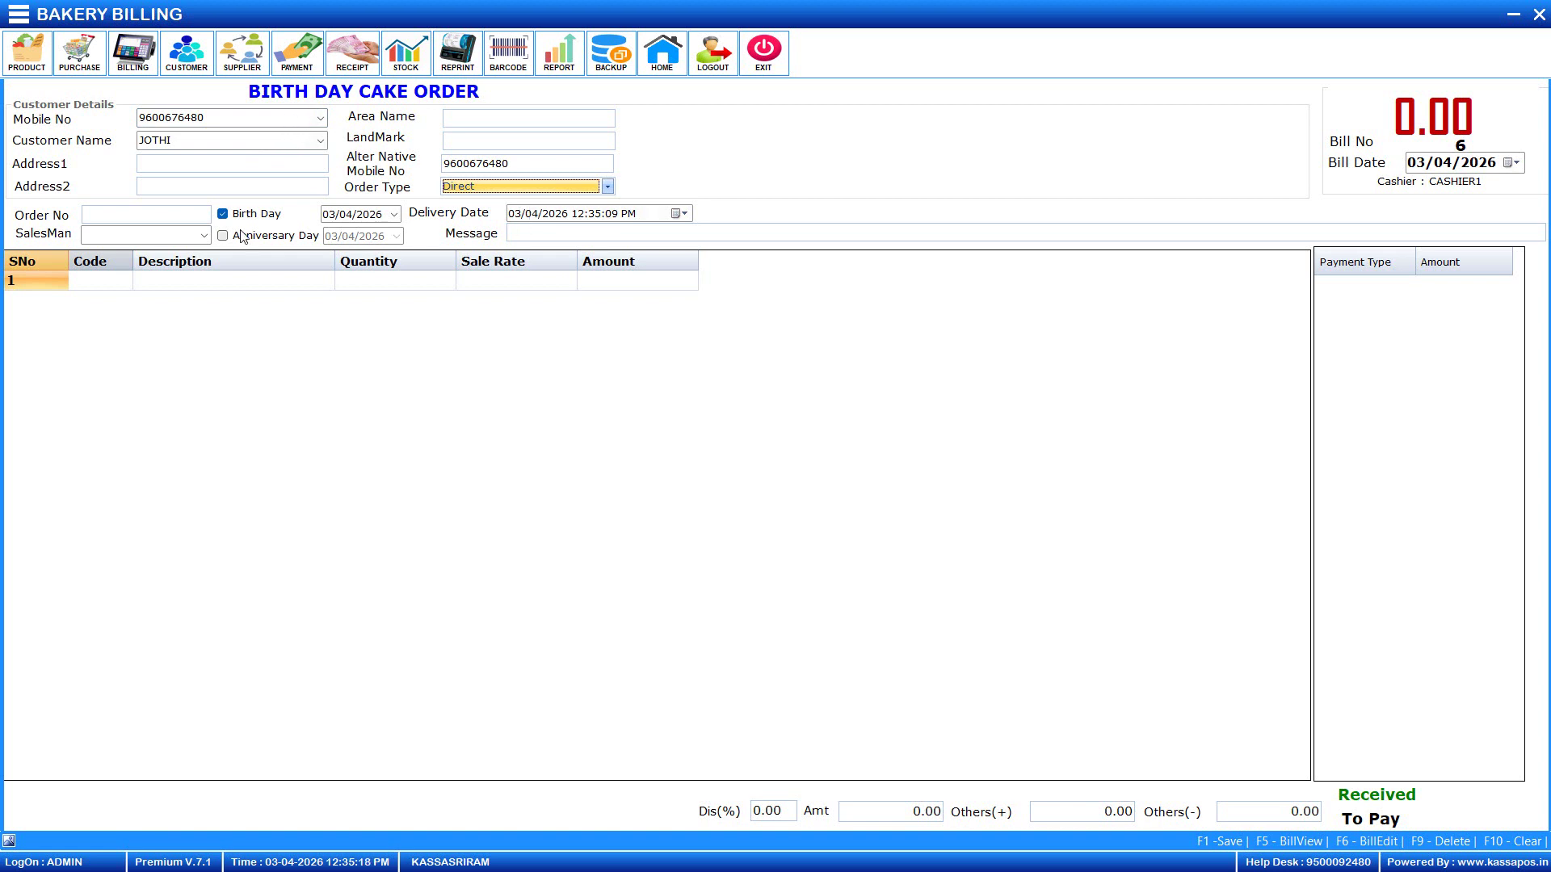
# Enter the order number for the cake order and choose SALESMAN2 as the salesman.
pyautogui.press('Tab')
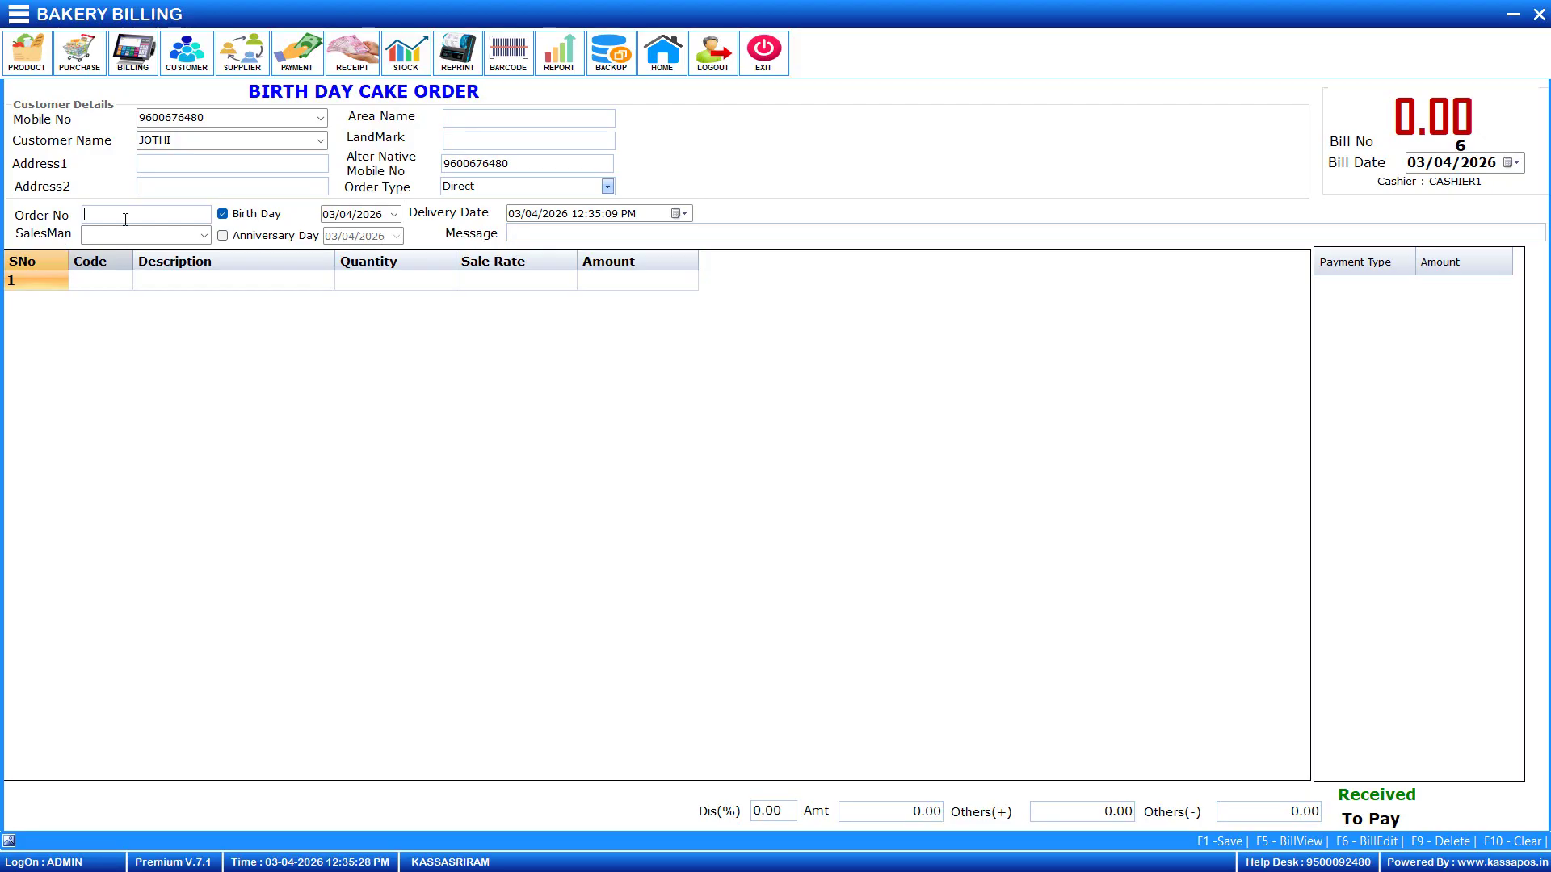
pyautogui.write('15')
pyautogui.press('Return')
pyautogui.click(203, 235)
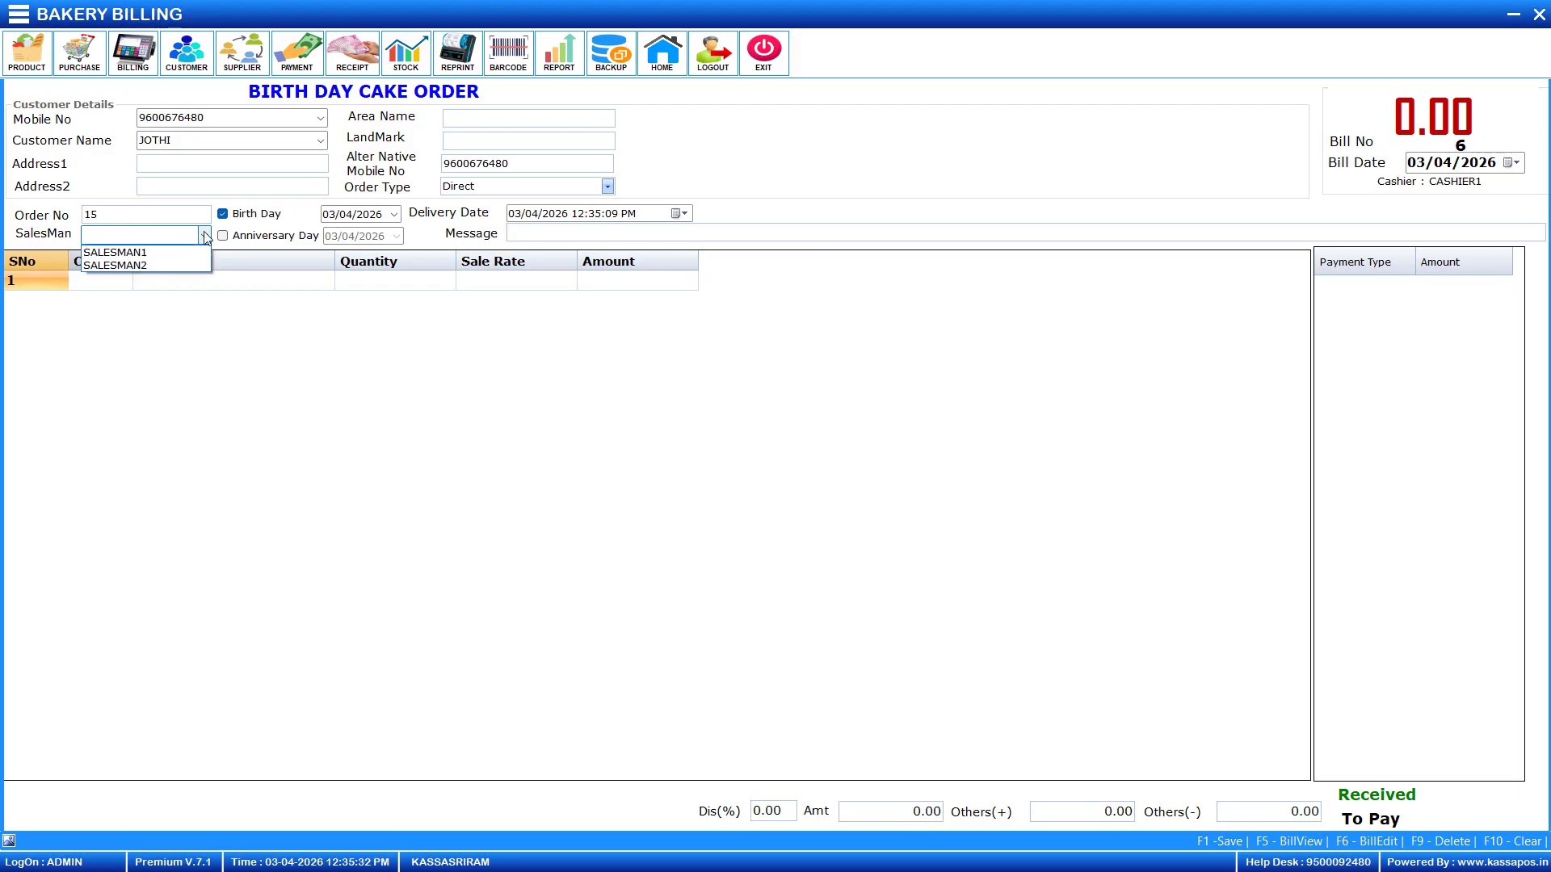
pyautogui.click(182, 267)
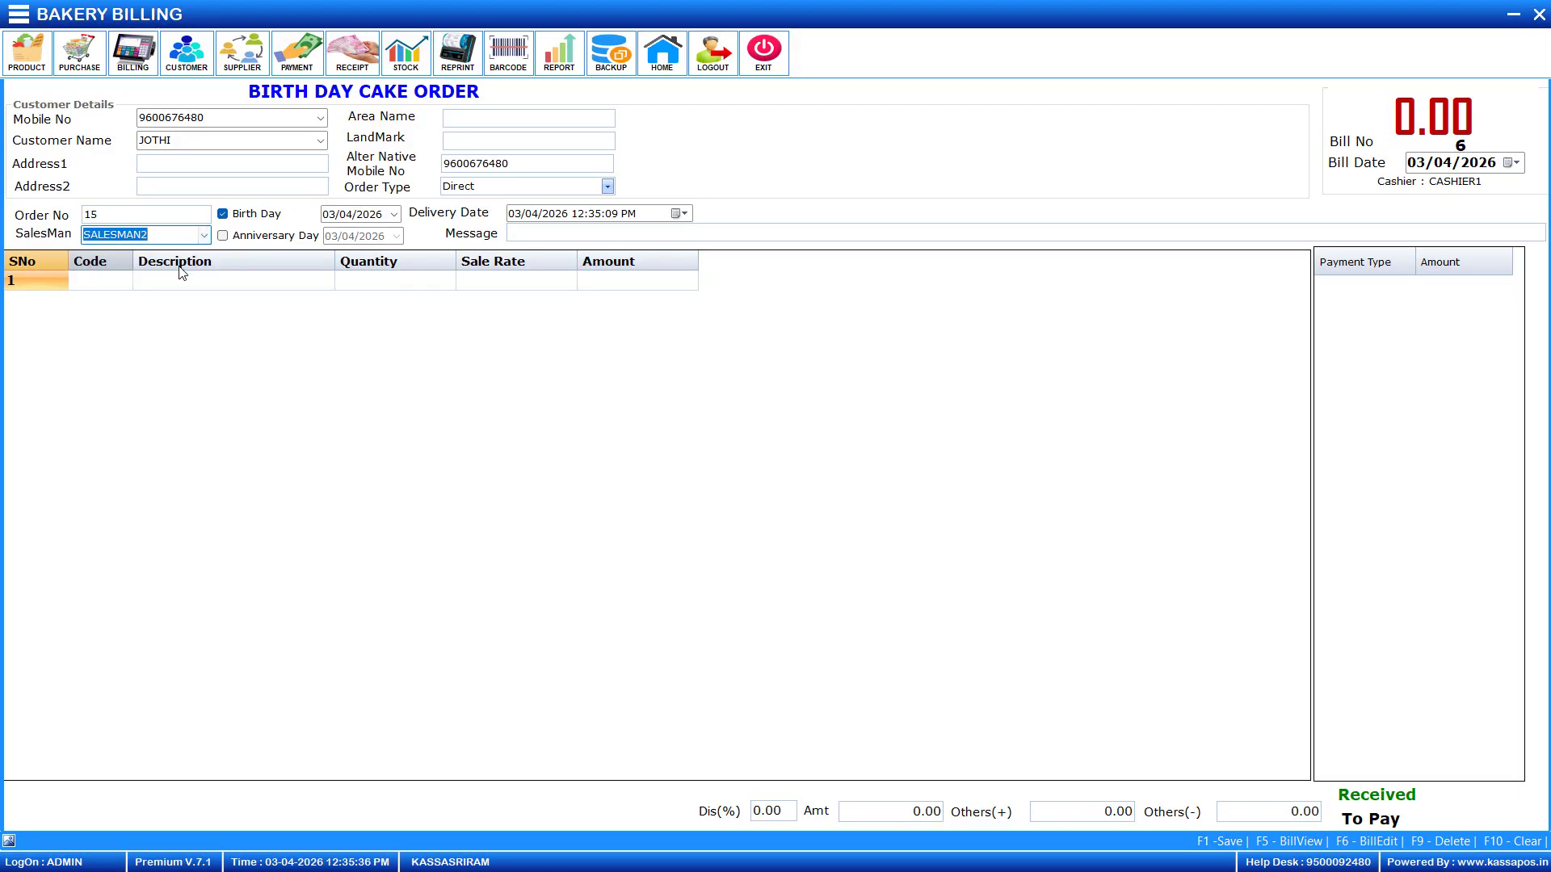
# Enter the cake message "HAPPY 1ST BIRTHDAY" followed by the recipient's name.
pyautogui.click(548, 231)
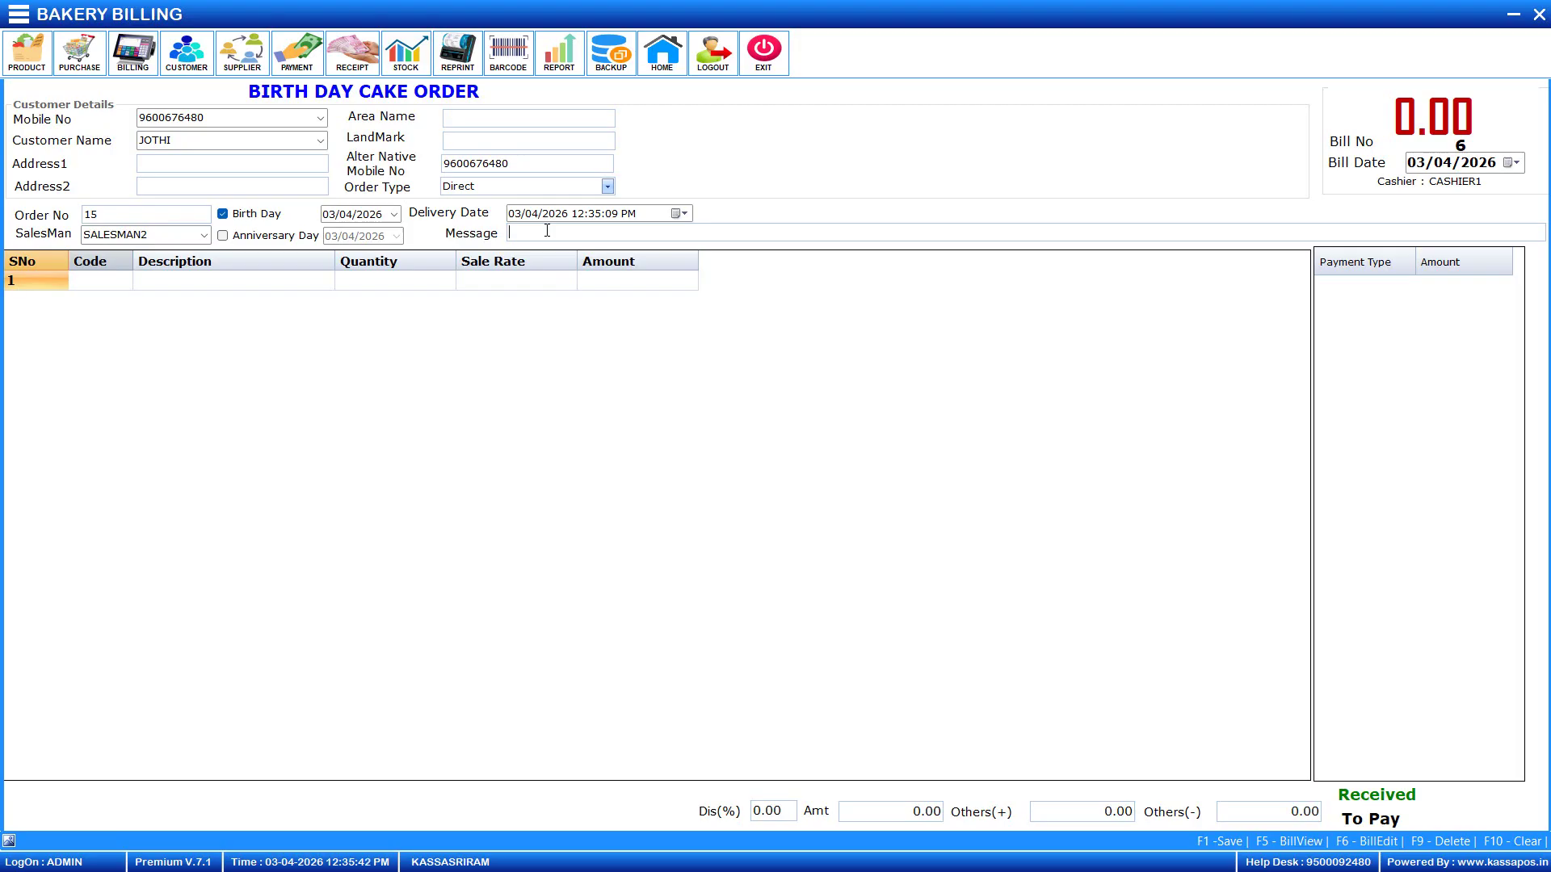
pyautogui.write('HAPPY 1ST BIRTHAY')
pyautogui.press('BackSpace')
pyautogui.write('DAY THAARA')
pyautogui.press('Return')
pyautogui.press('Return')
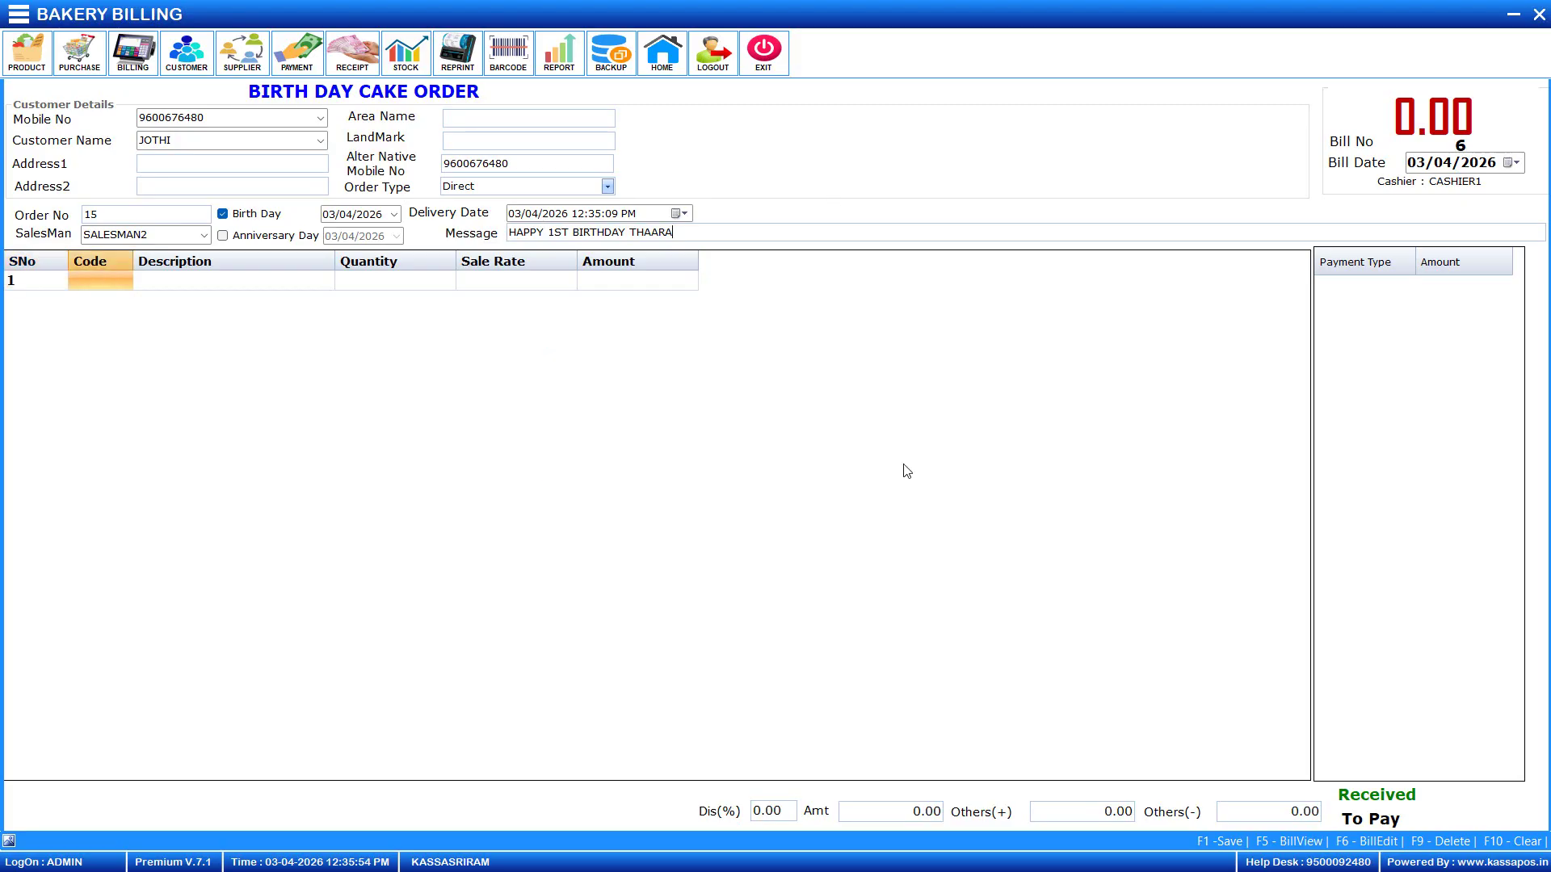
# Add BUTTER SCOTCH 1KG to the cake order with a quantity of 3.
pyautogui.click(105, 283)
pyautogui.press('Return')
pyautogui.press('Down')
pyautogui.press('Down')
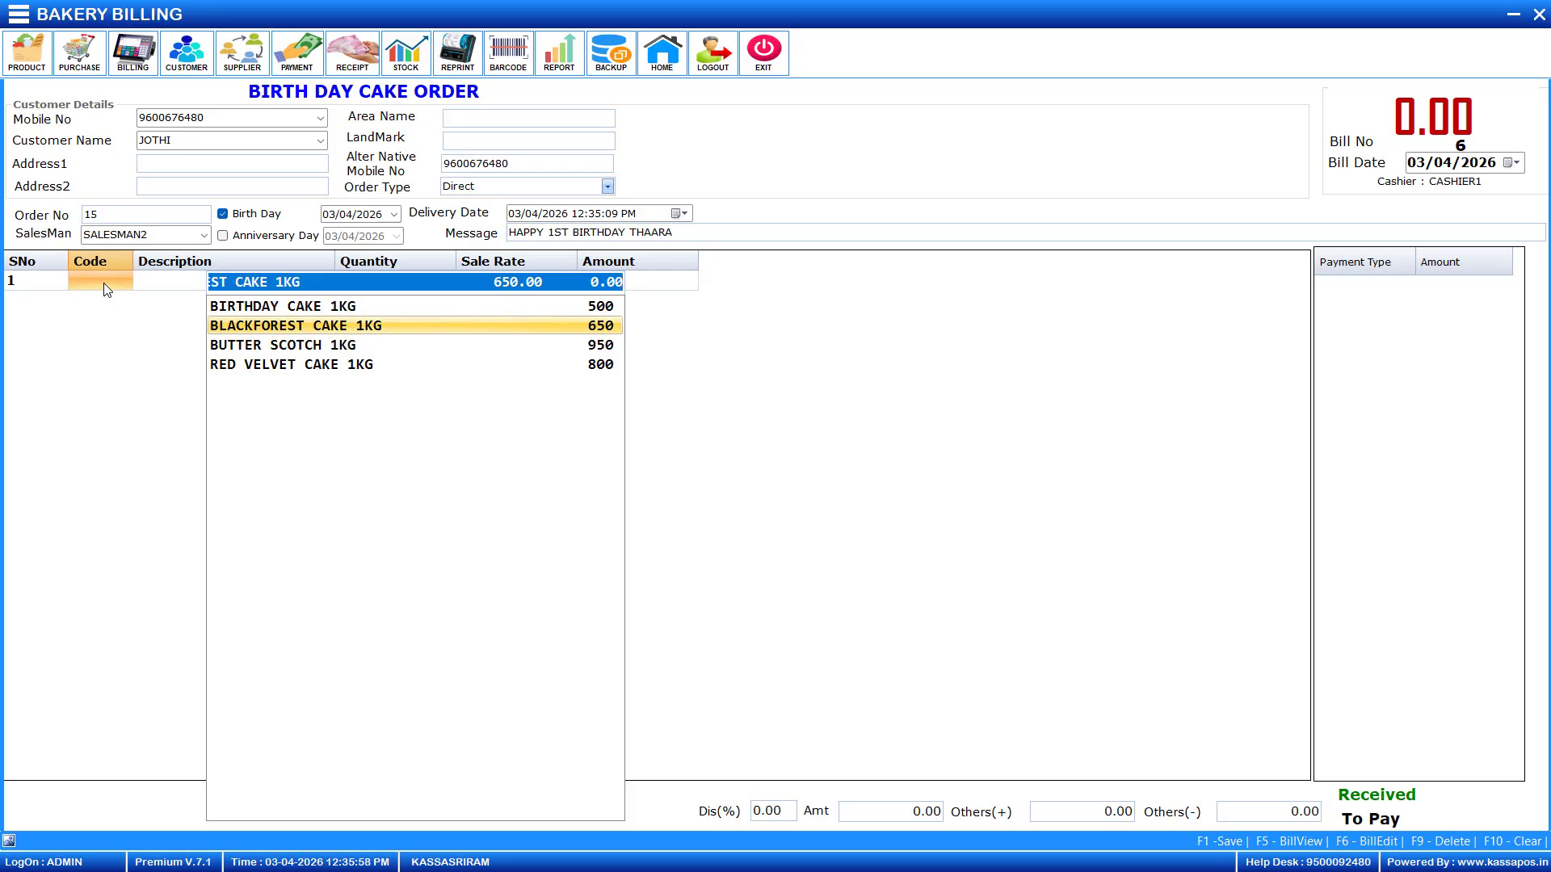
pyautogui.press('Down')
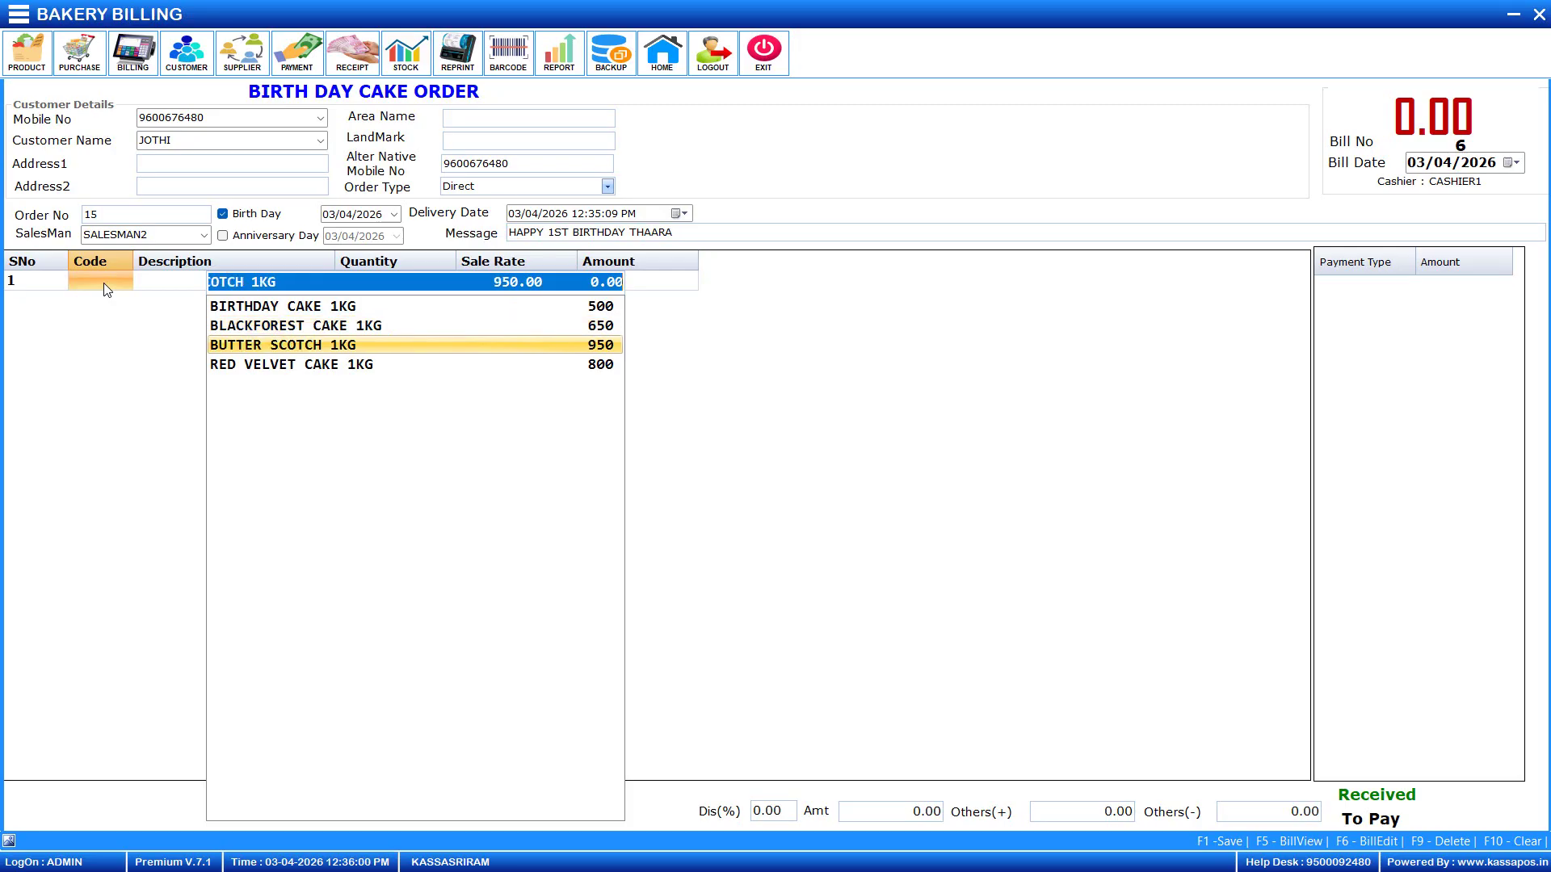
pyautogui.press('Return')
pyautogui.write('3')
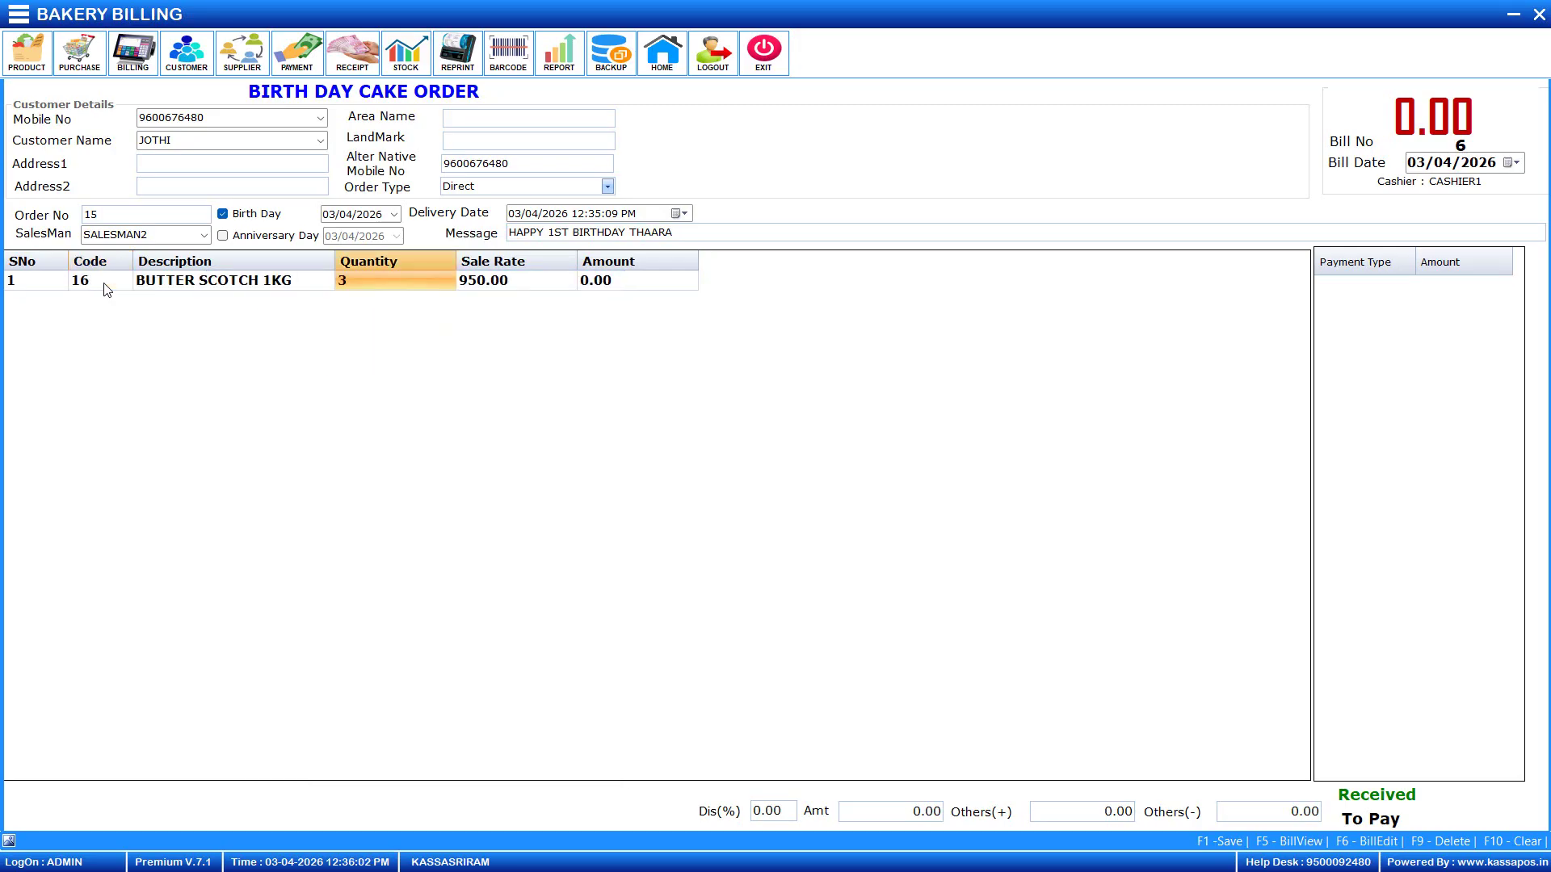
pyautogui.press('Return')
pyautogui.press('Return')
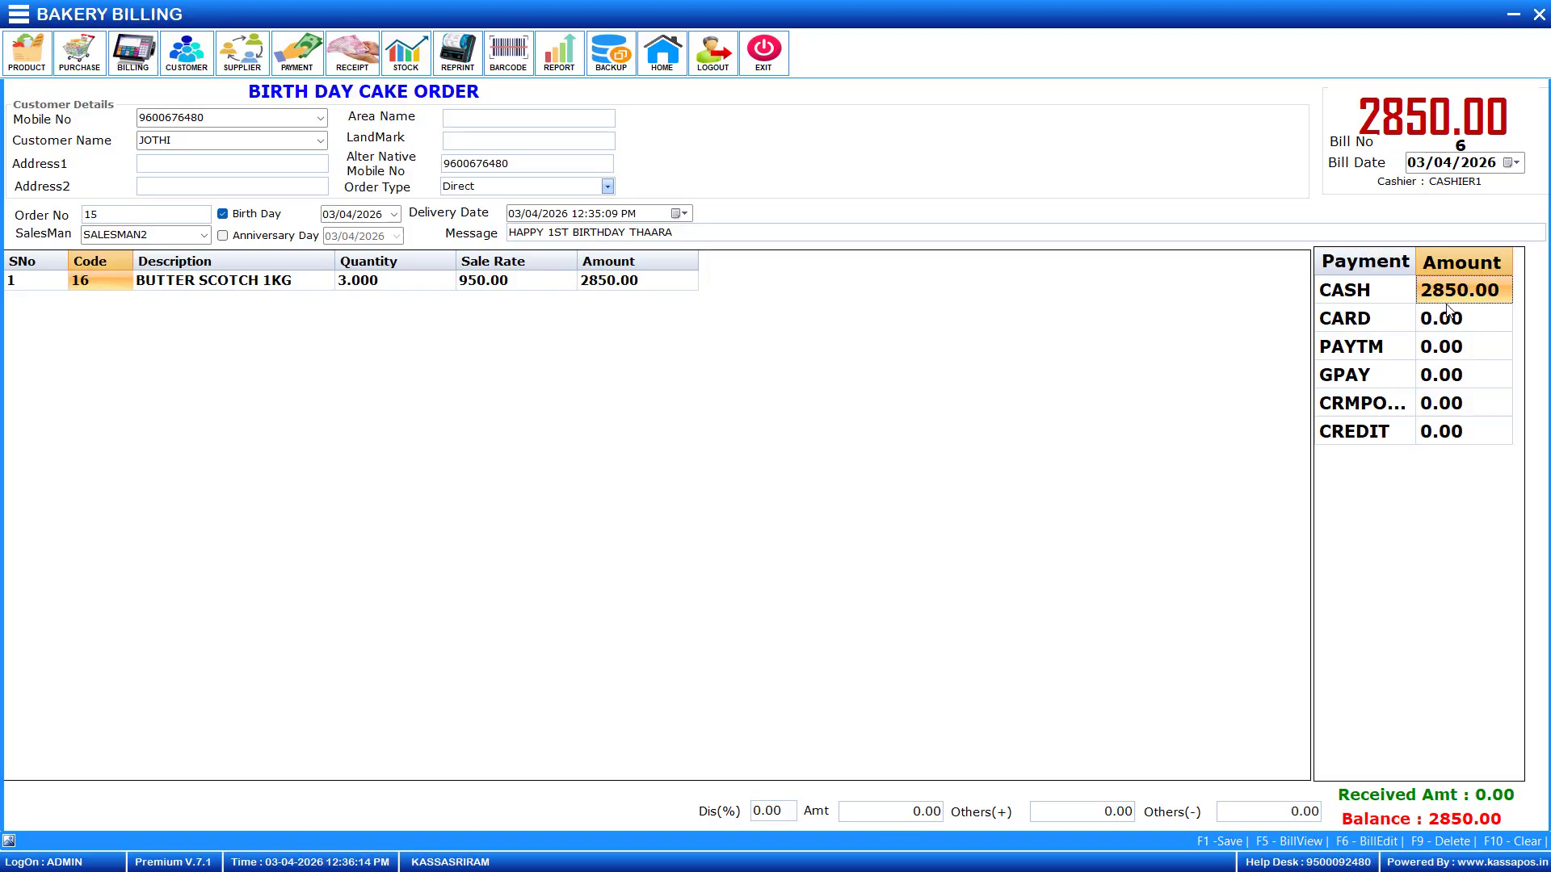
# Split the order payment into 1500 cash and 1350 credit, and save the cake order.
pyautogui.write('1500')
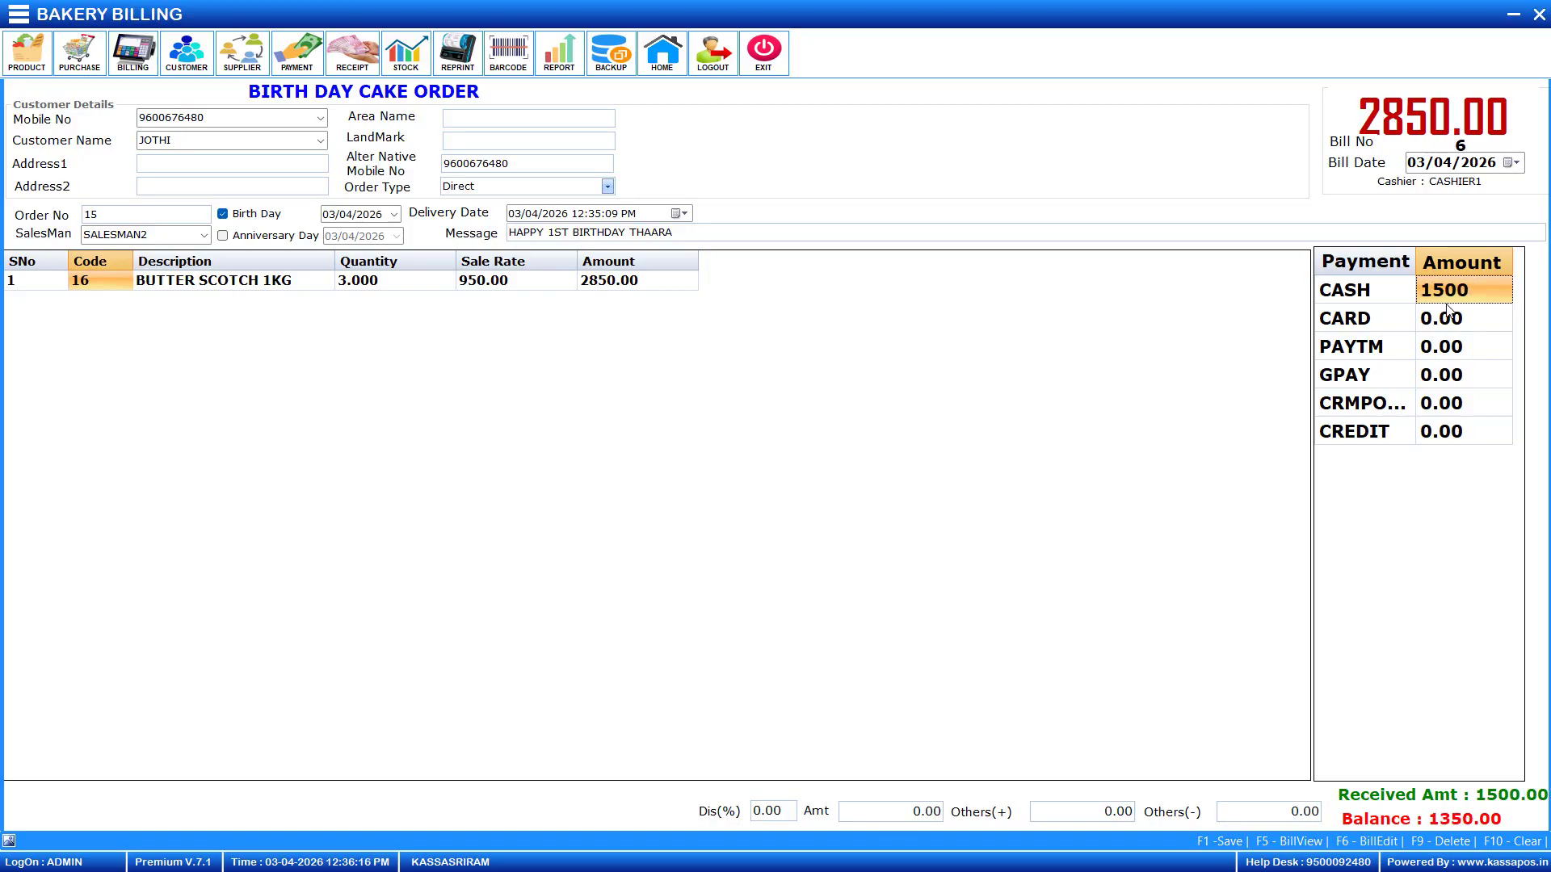
pyautogui.click(1445, 434)
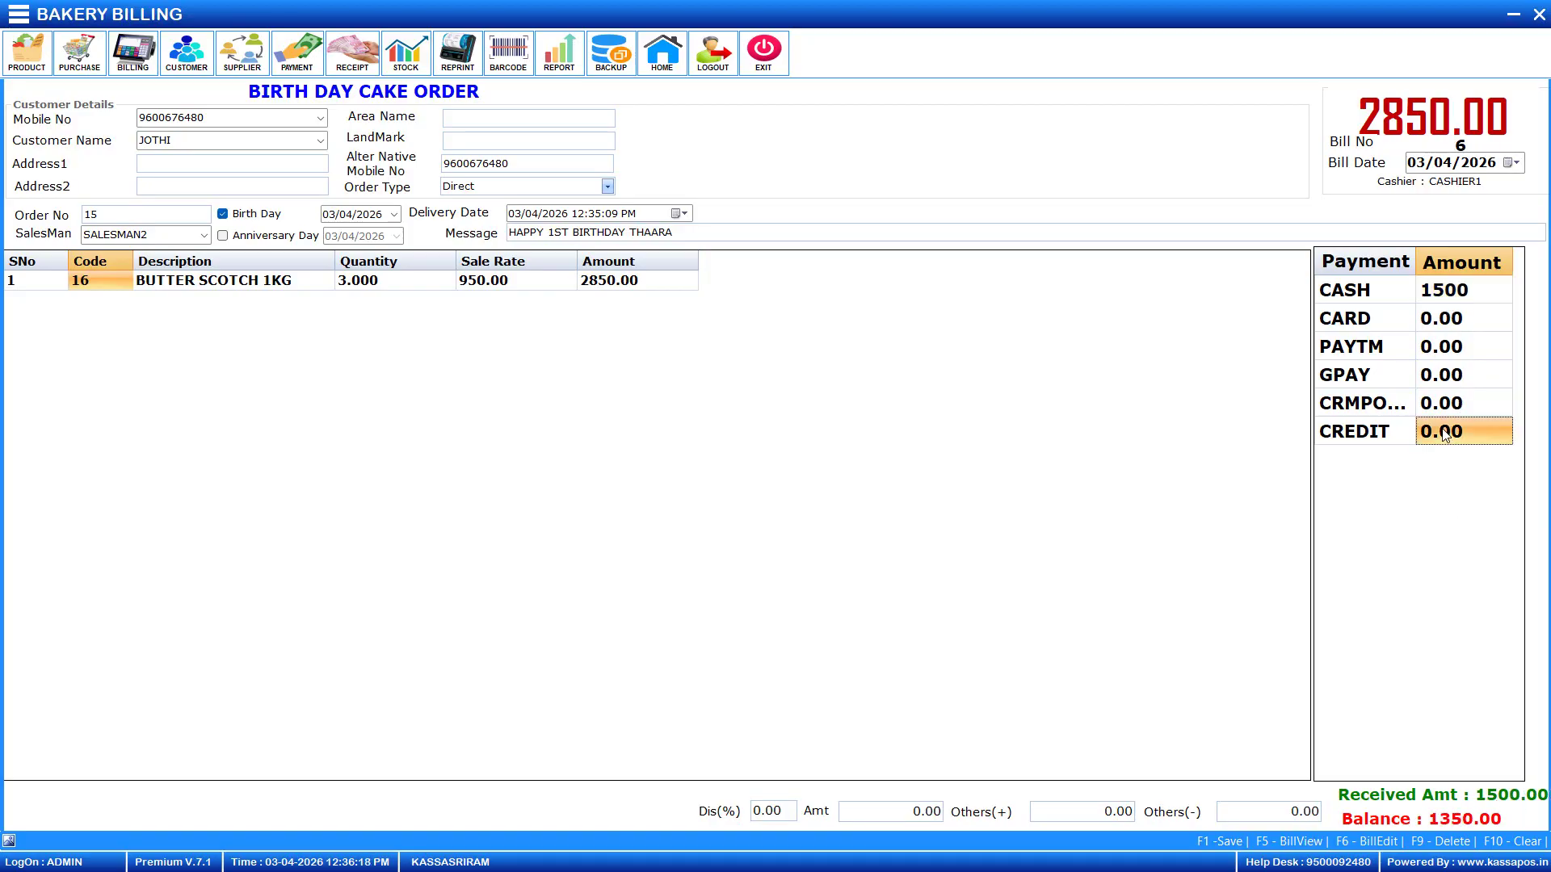
pyautogui.write('1350')
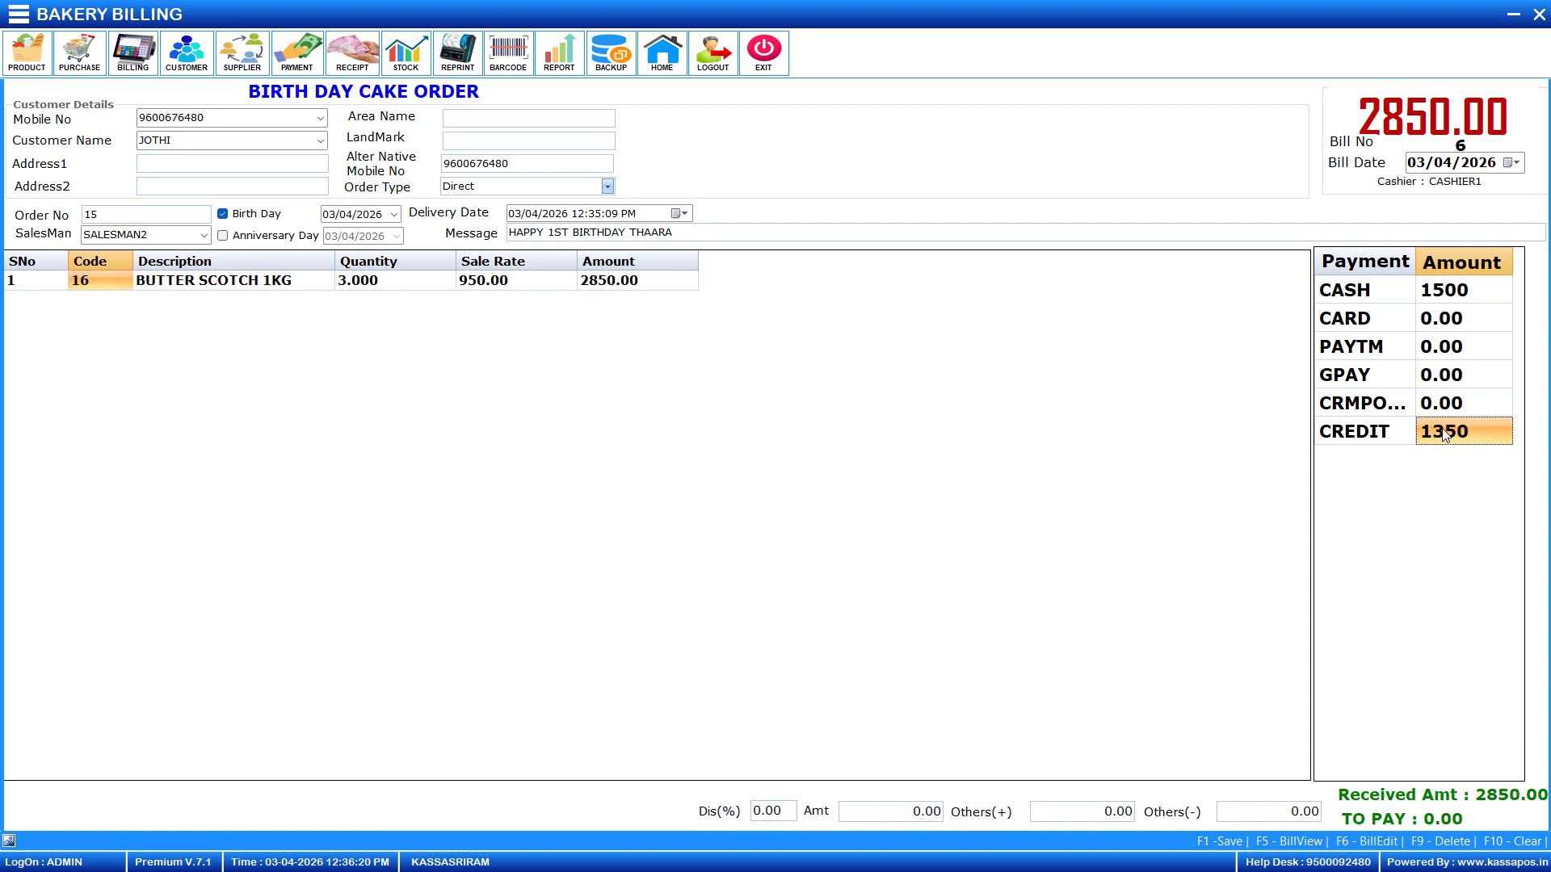
pyautogui.click(683, 336)
pyautogui.click(1491, 435)
pyautogui.press('F1')
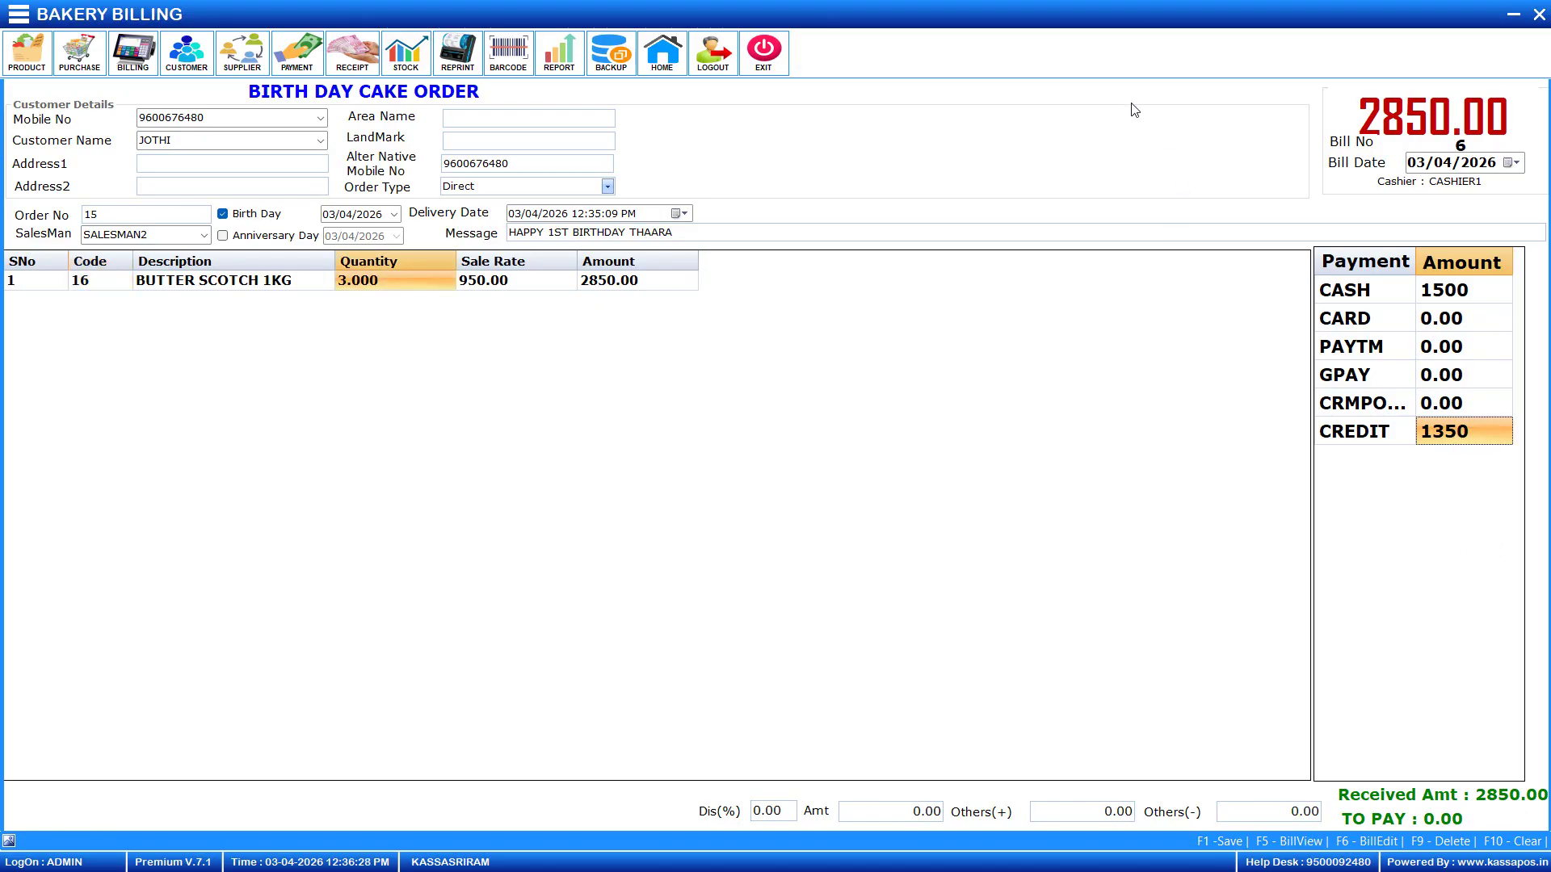
pyautogui.press('F1')
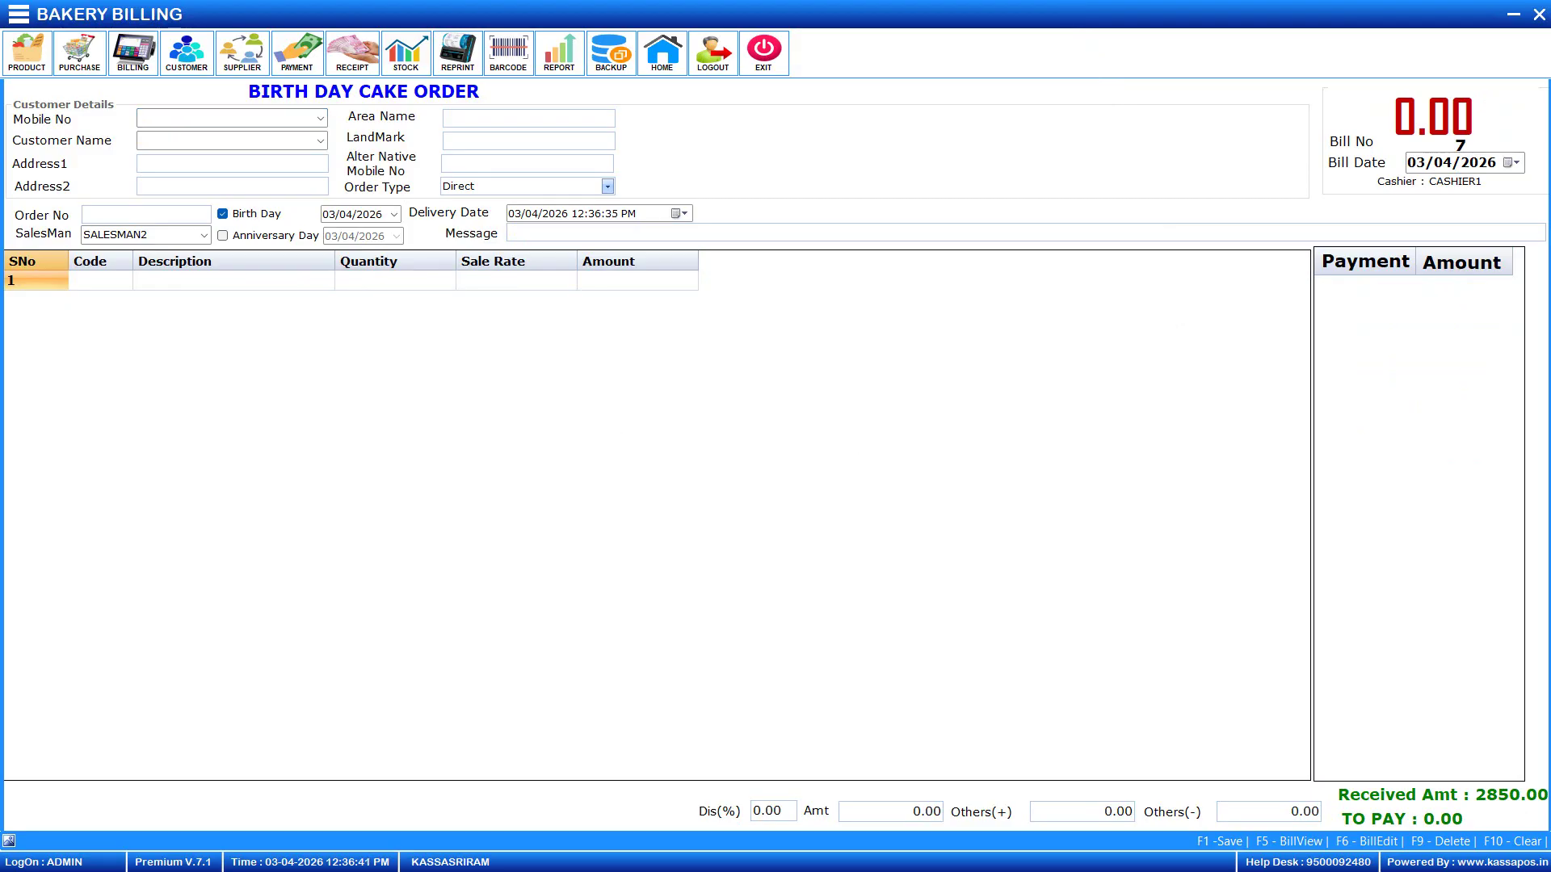
# Open the Birthday Cake Order Status form and deliver the pending order, settling its balance of 1350 in cash.
pyautogui.click(26, 14)
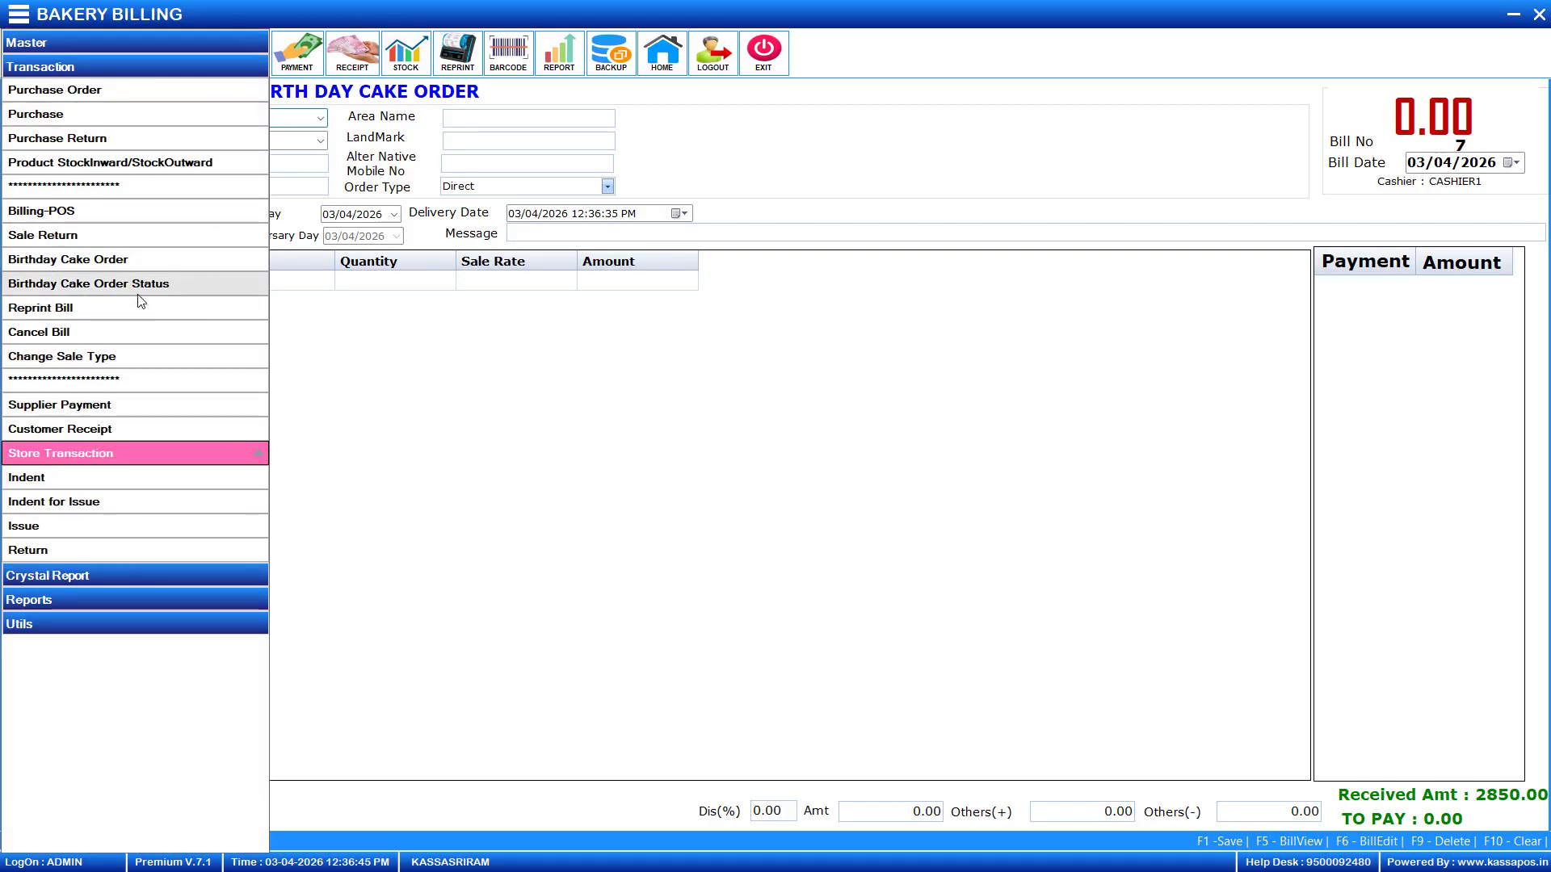
pyautogui.click(161, 292)
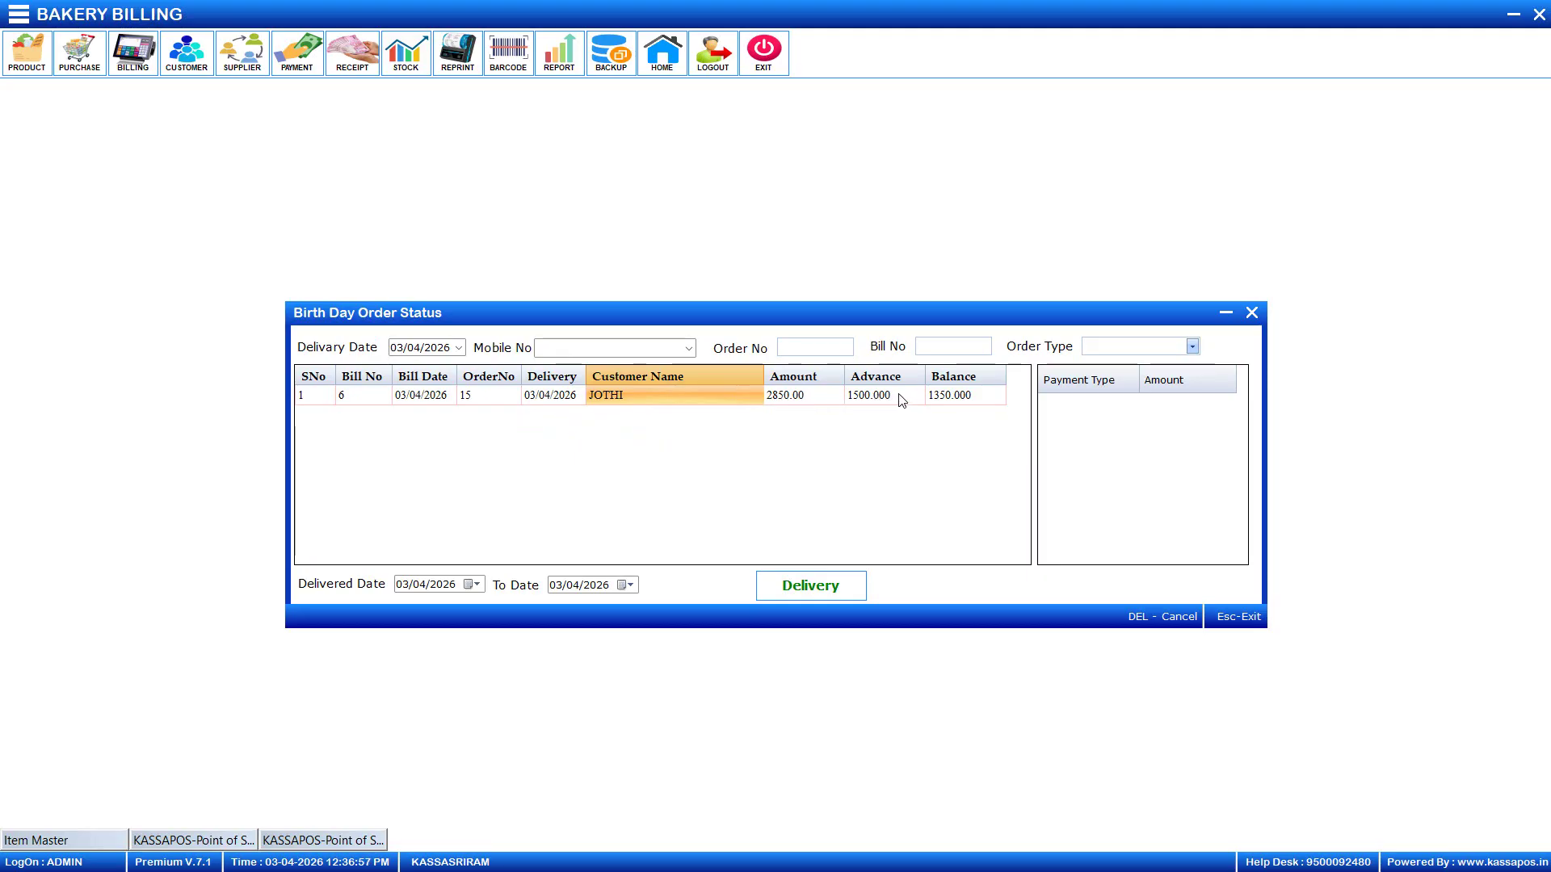
pyautogui.click(947, 399)
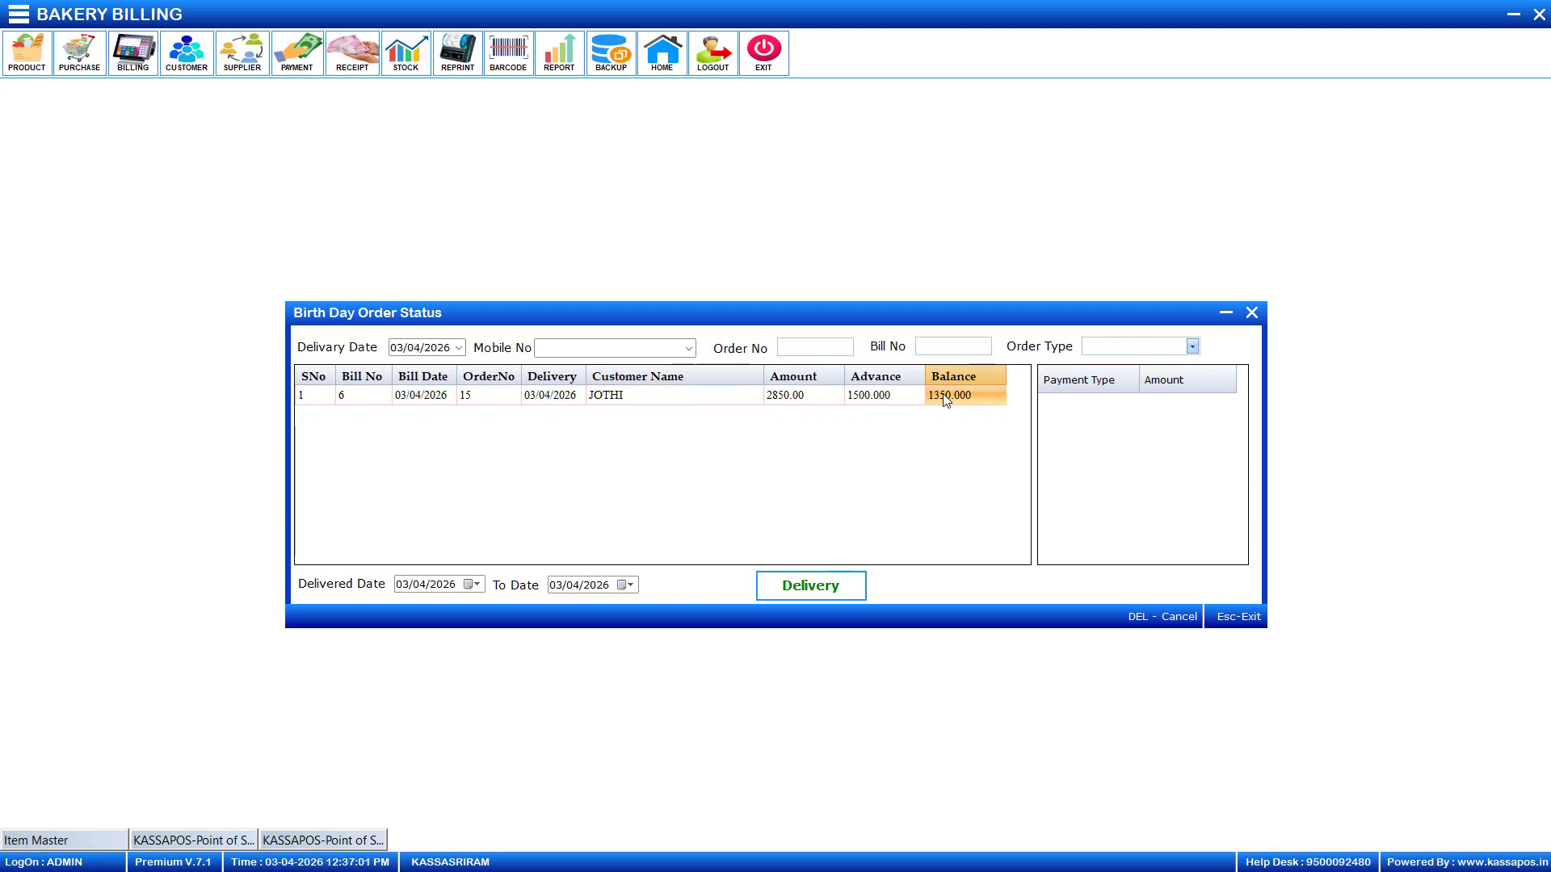
pyautogui.doubleClick(946, 399)
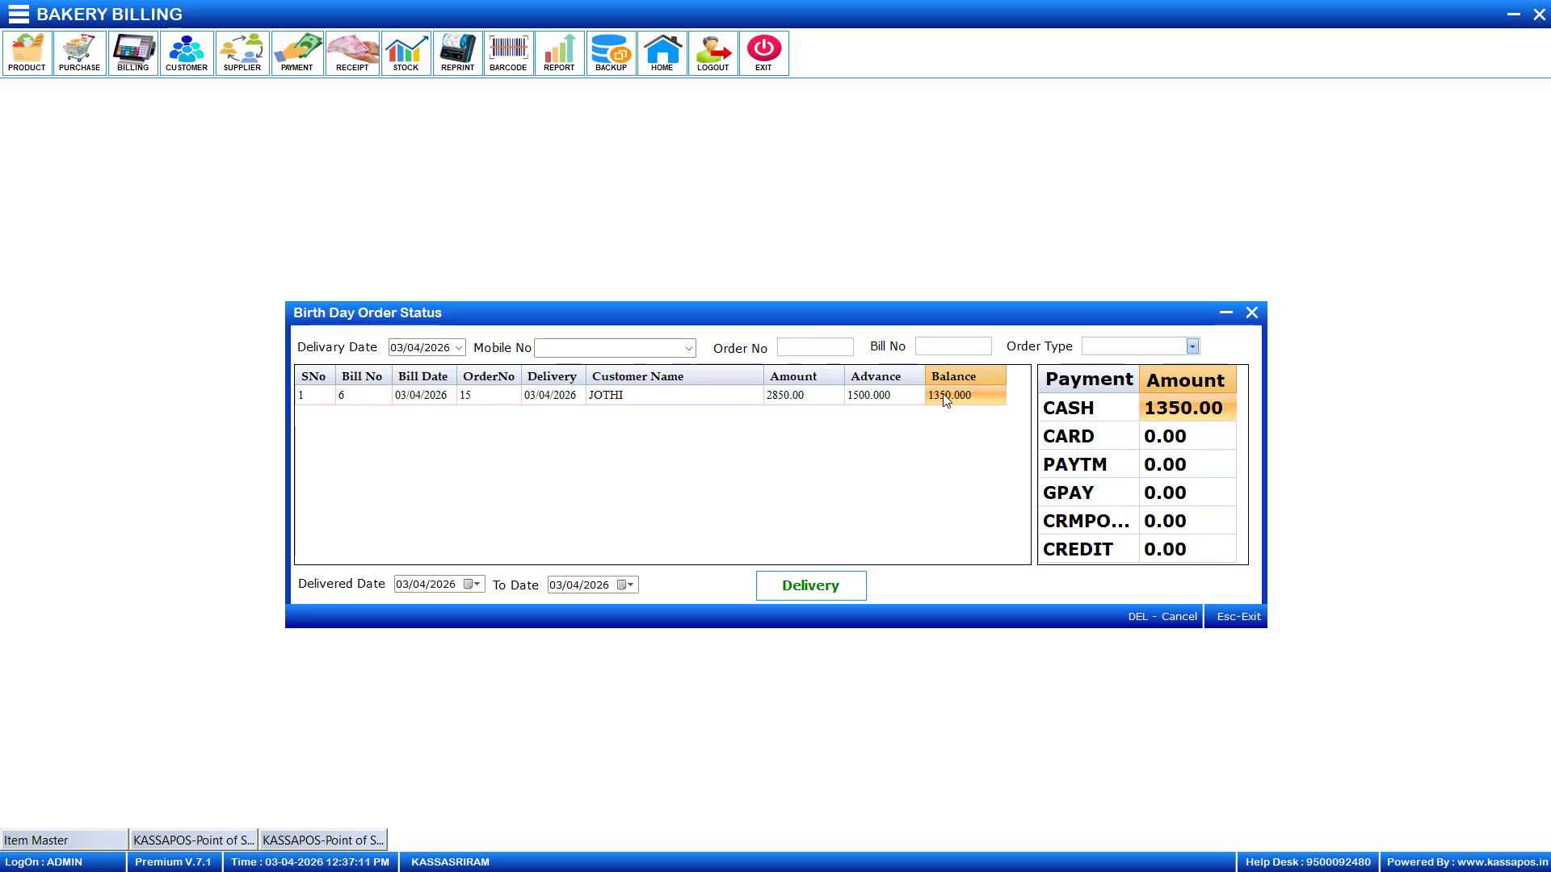
pyautogui.press('Return')
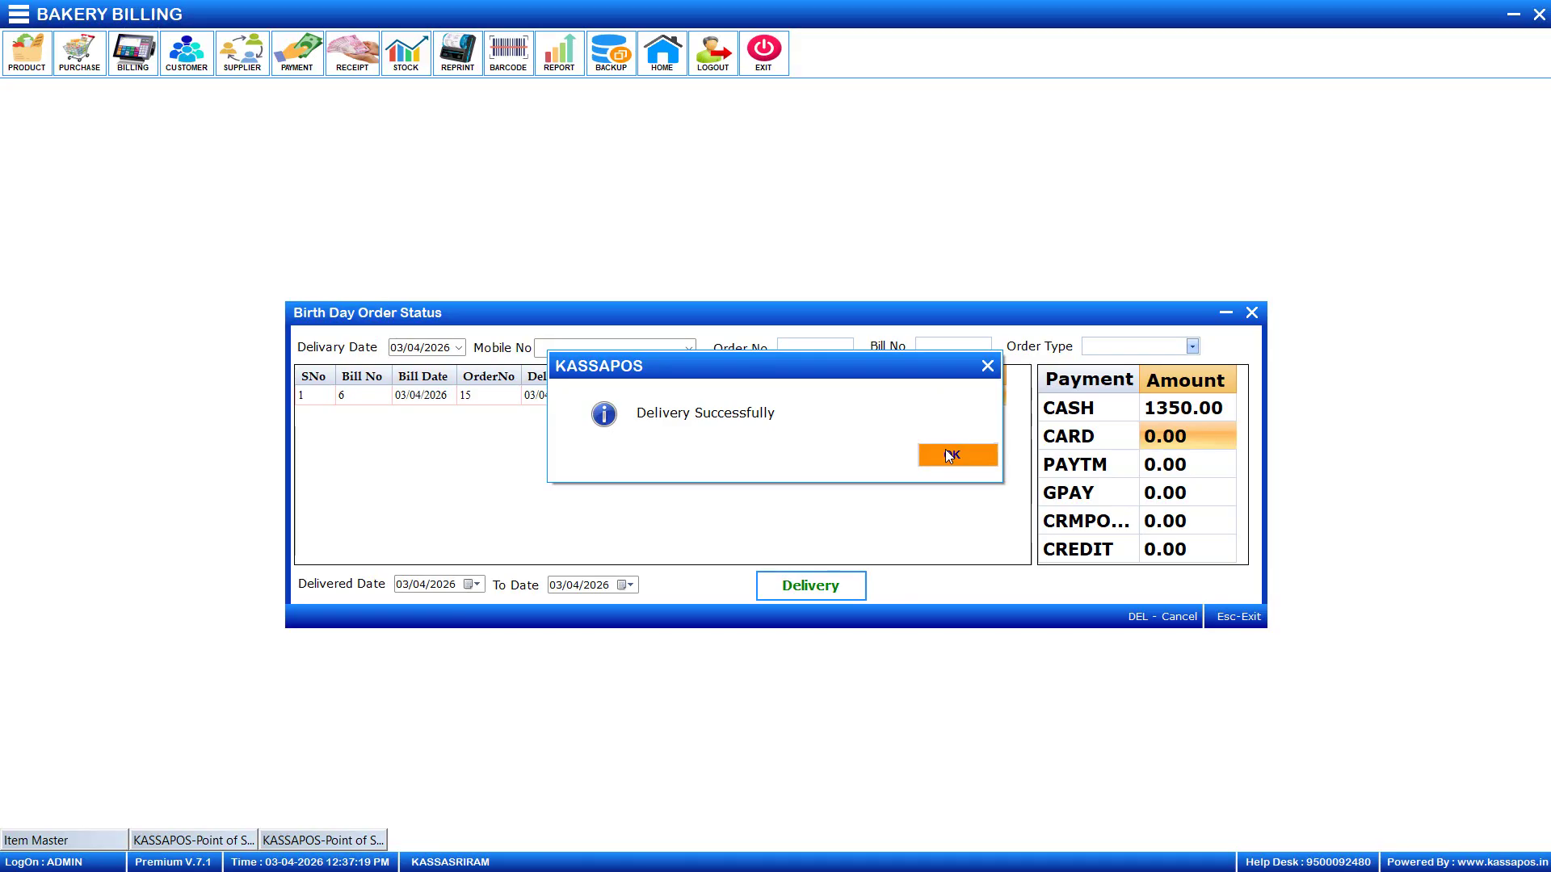
pyautogui.click(965, 456)
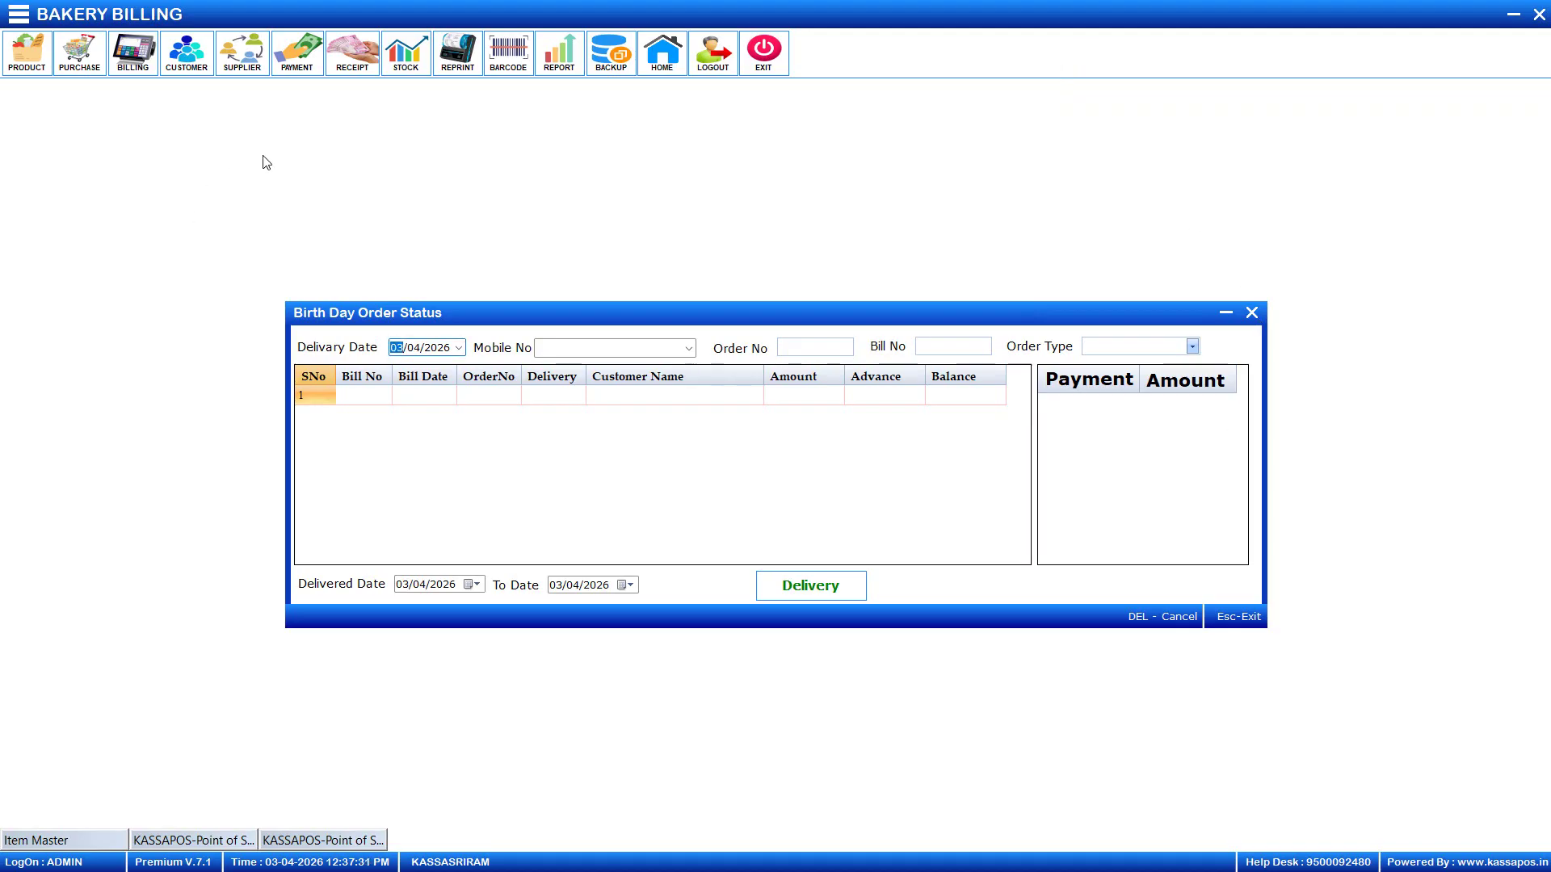
# Open the barcode label form, browse its product list, enter a label quantity of 5, and leave without saving.
pyautogui.click(510, 50)
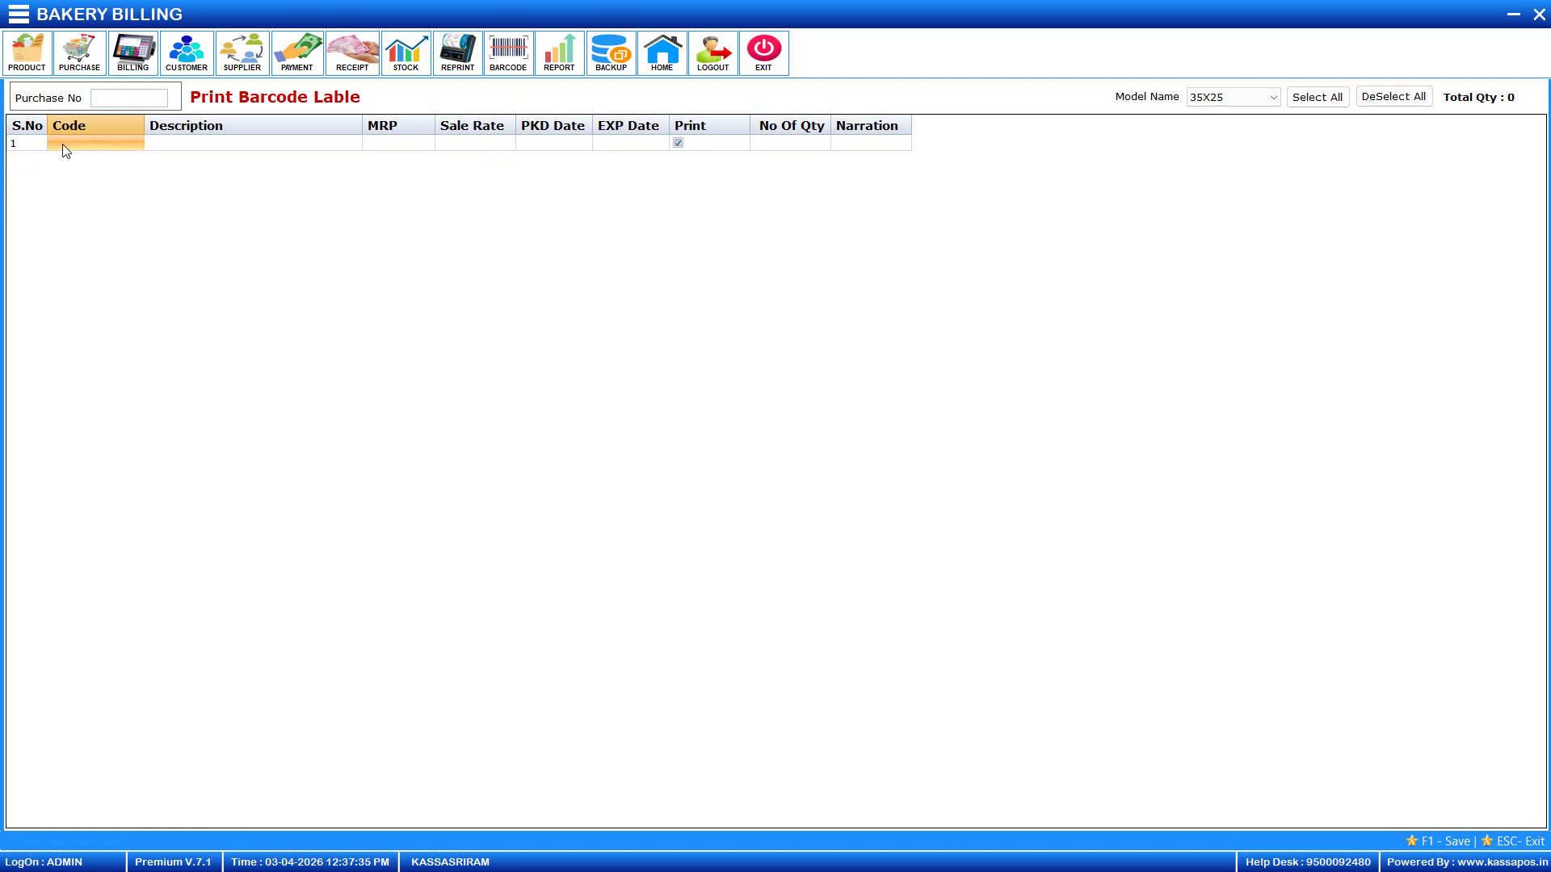
pyautogui.press('Return')
pyautogui.press('Down')
pyautogui.press('Down')
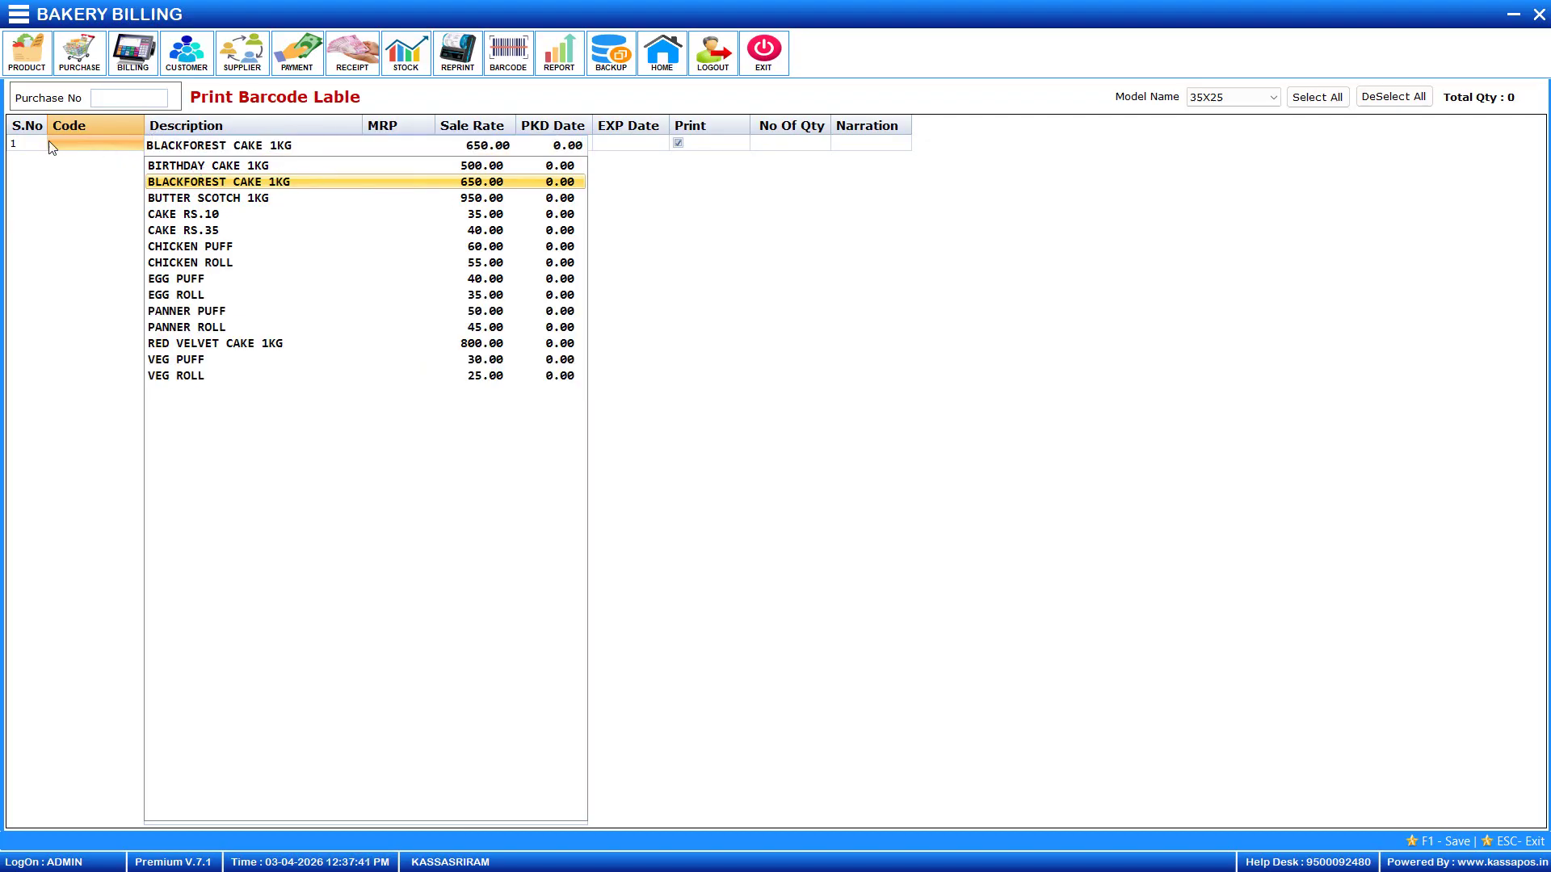
pyautogui.click(12, 143)
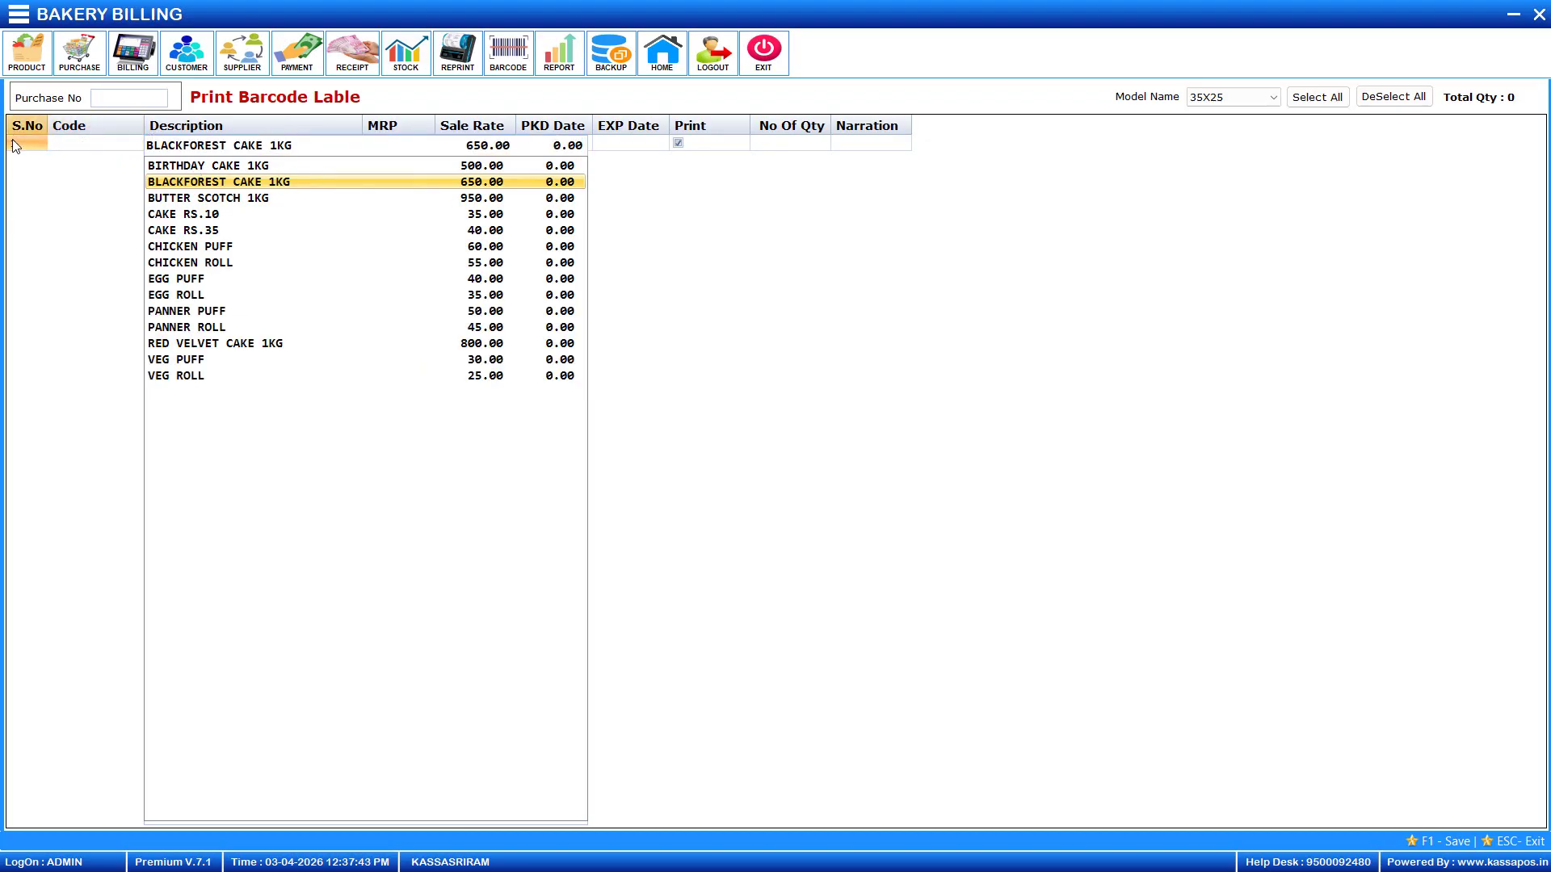
pyautogui.press('Tab')
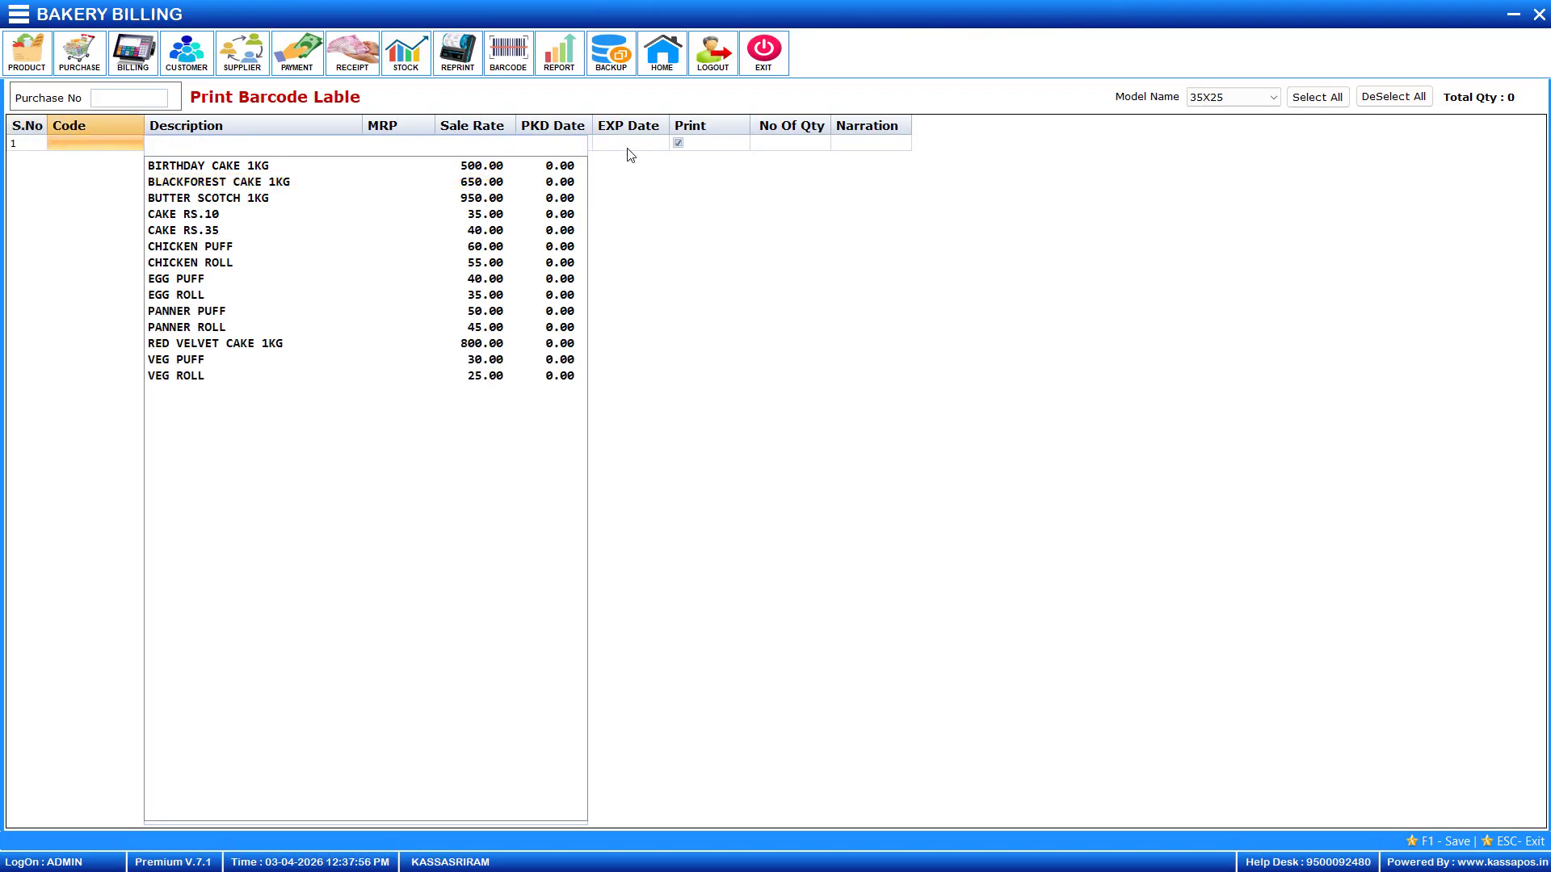
pyautogui.click(795, 147)
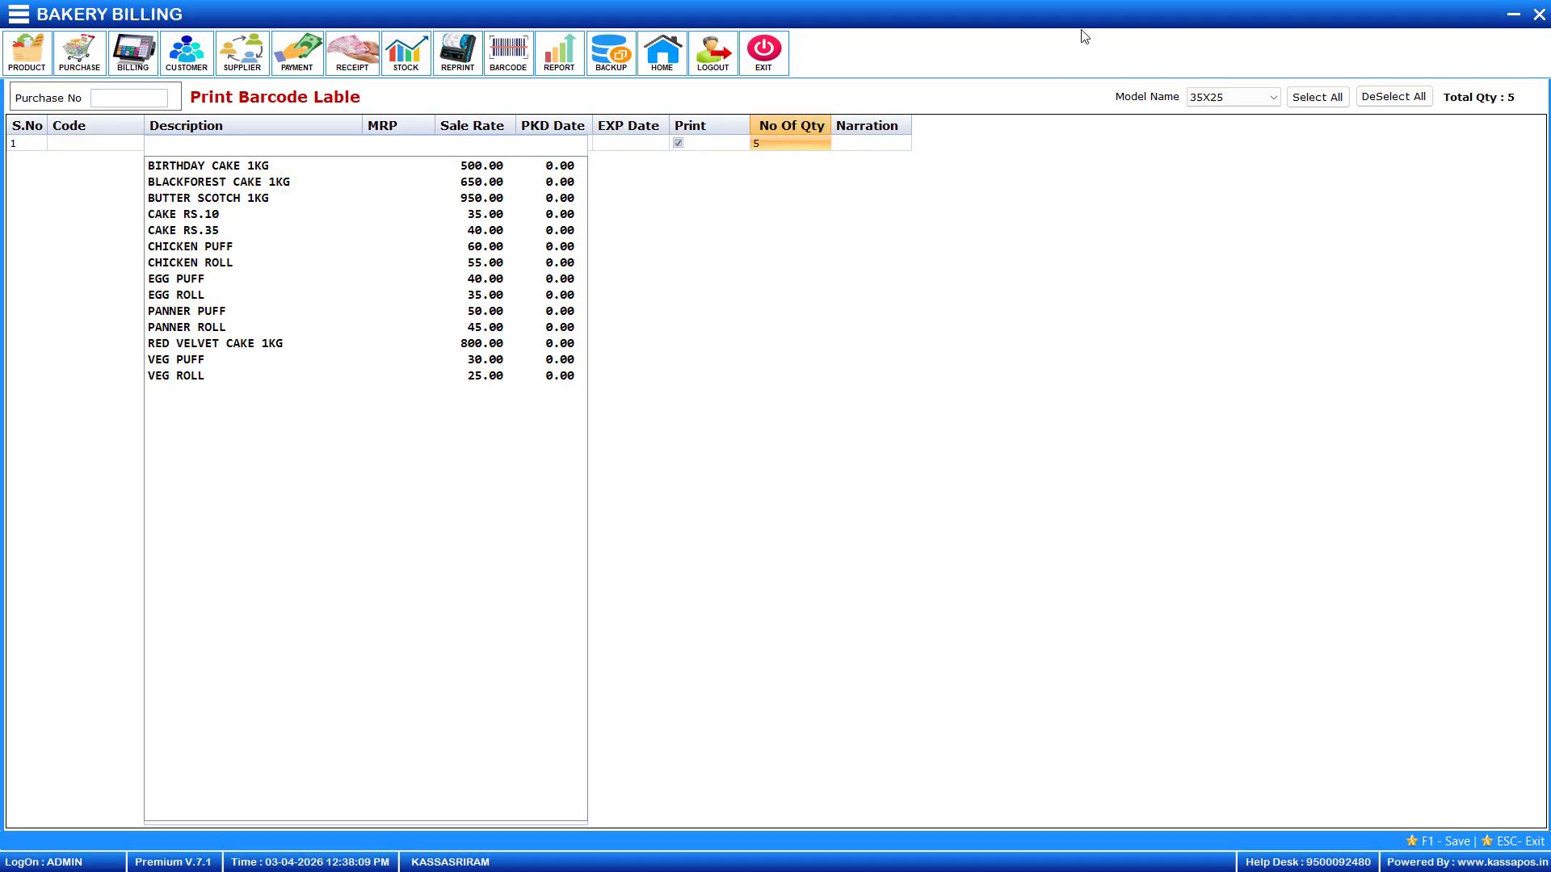
pyautogui.press('Escape')
# Open the Product Master and name a new product CHILLY POWDER in the first empty row.
pyautogui.click(66, 41)
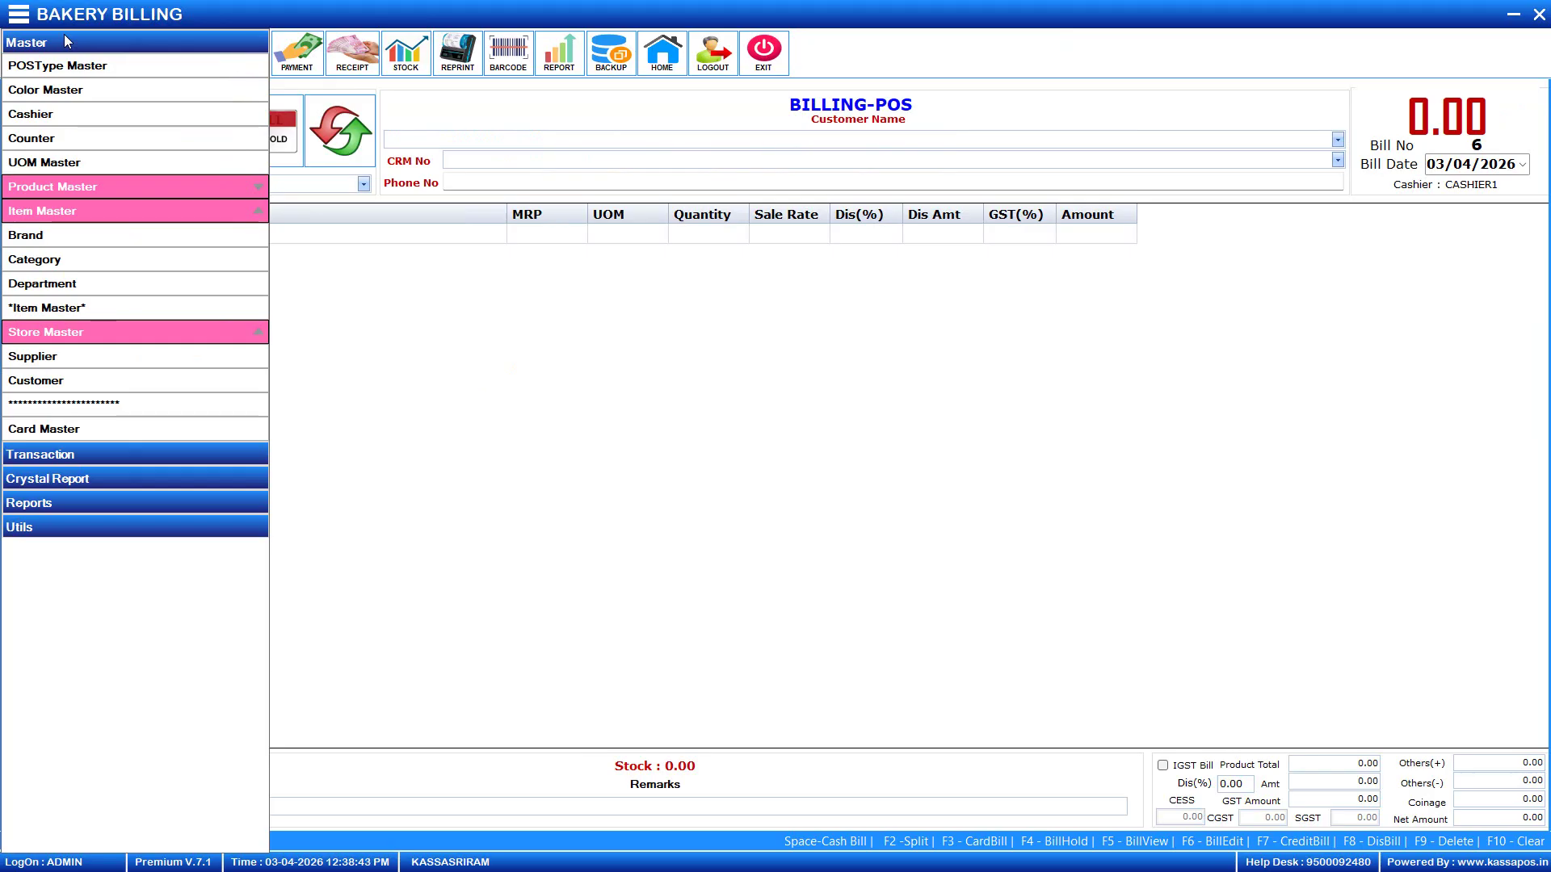
pyautogui.click(113, 189)
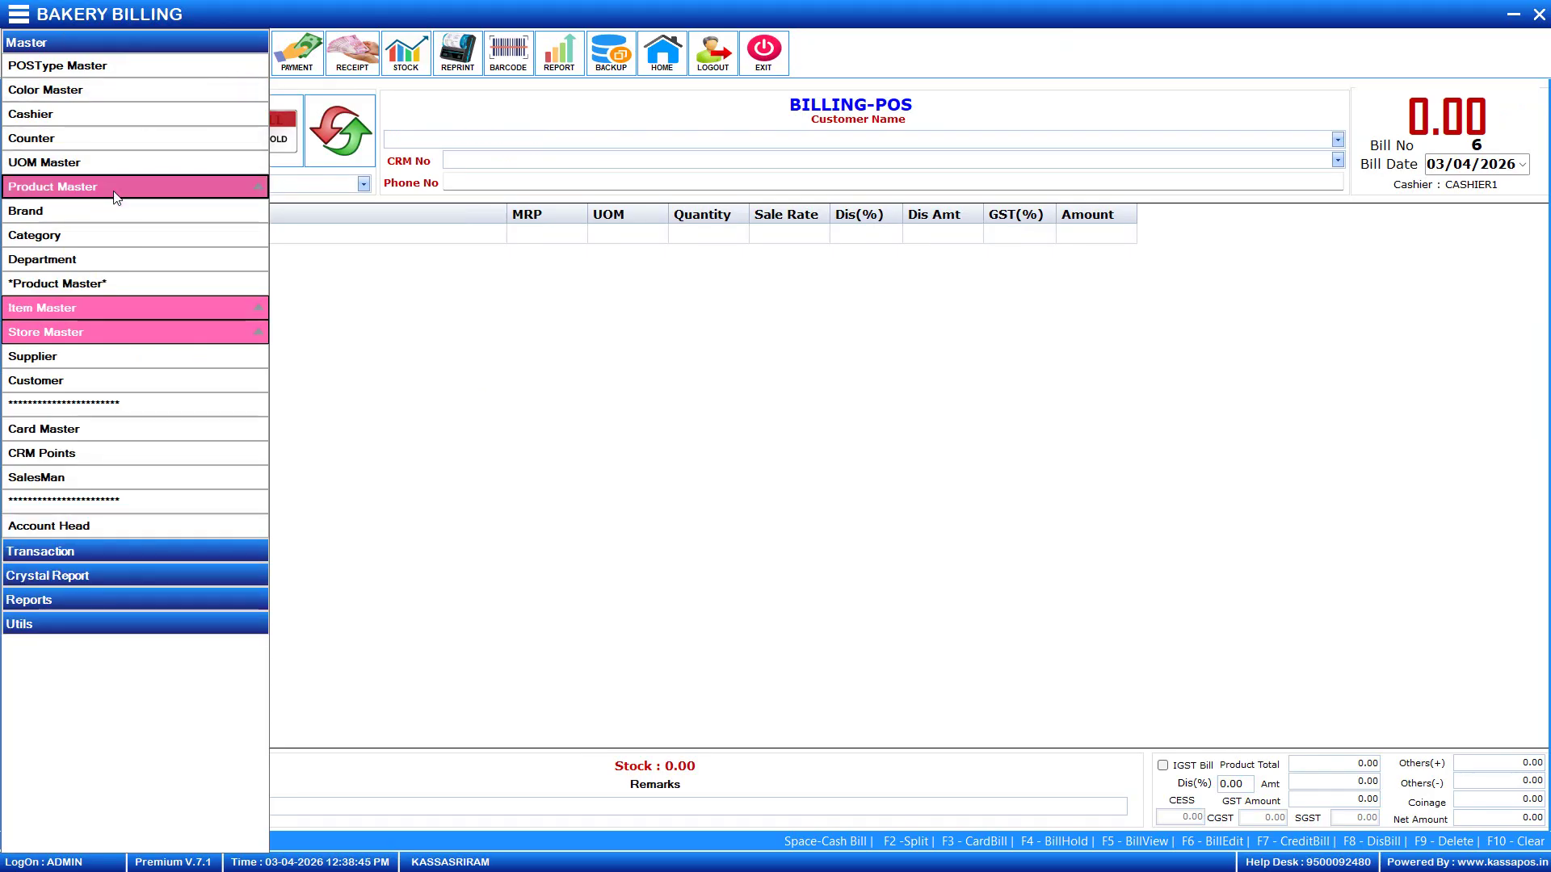
pyautogui.click(111, 289)
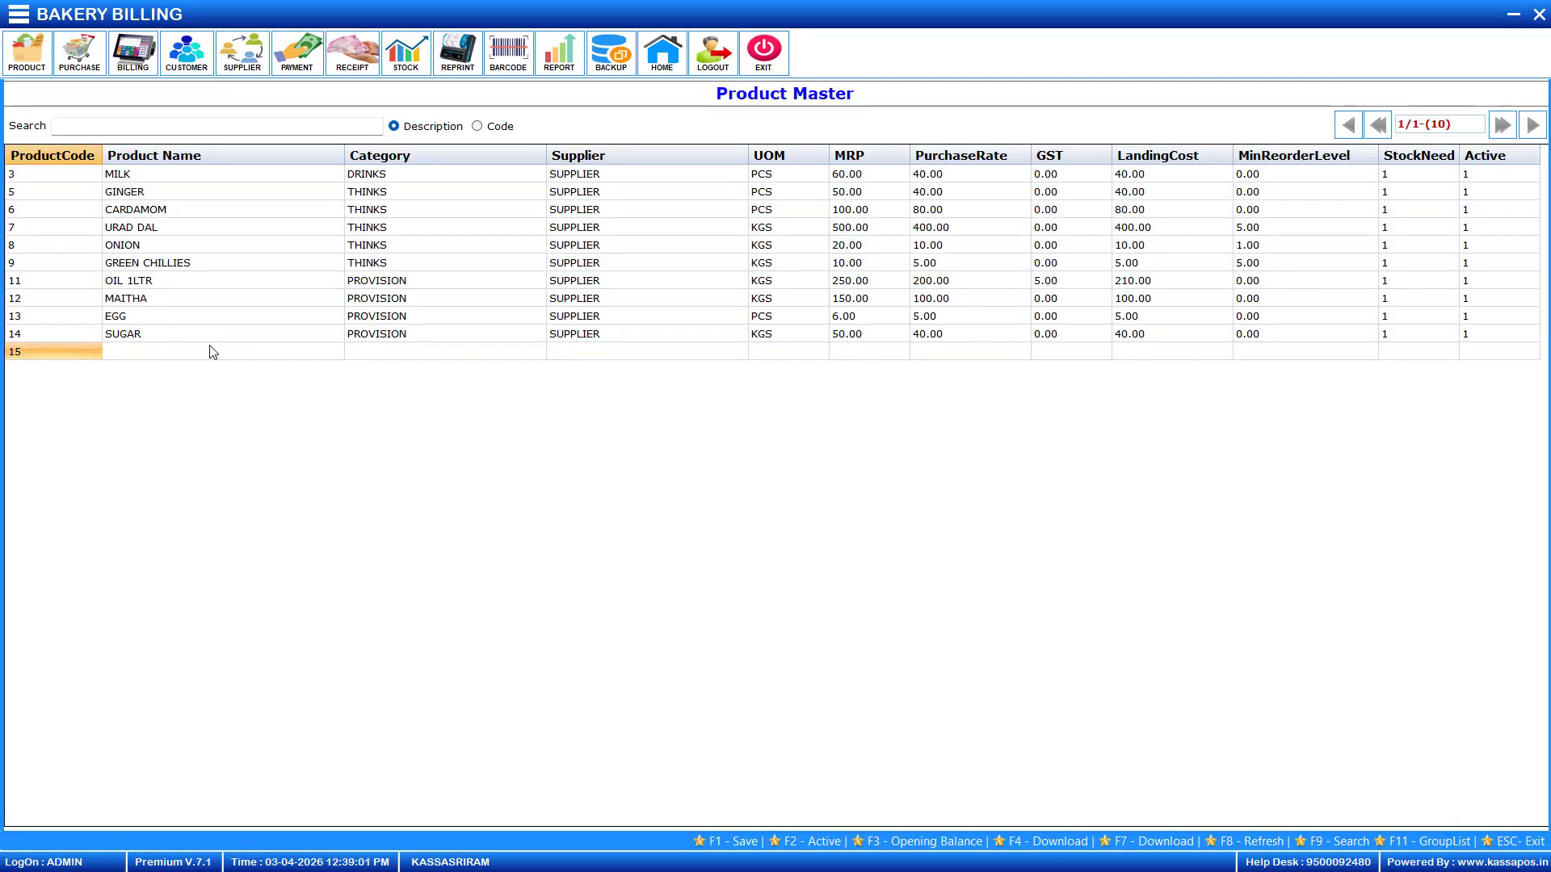
pyautogui.click(210, 353)
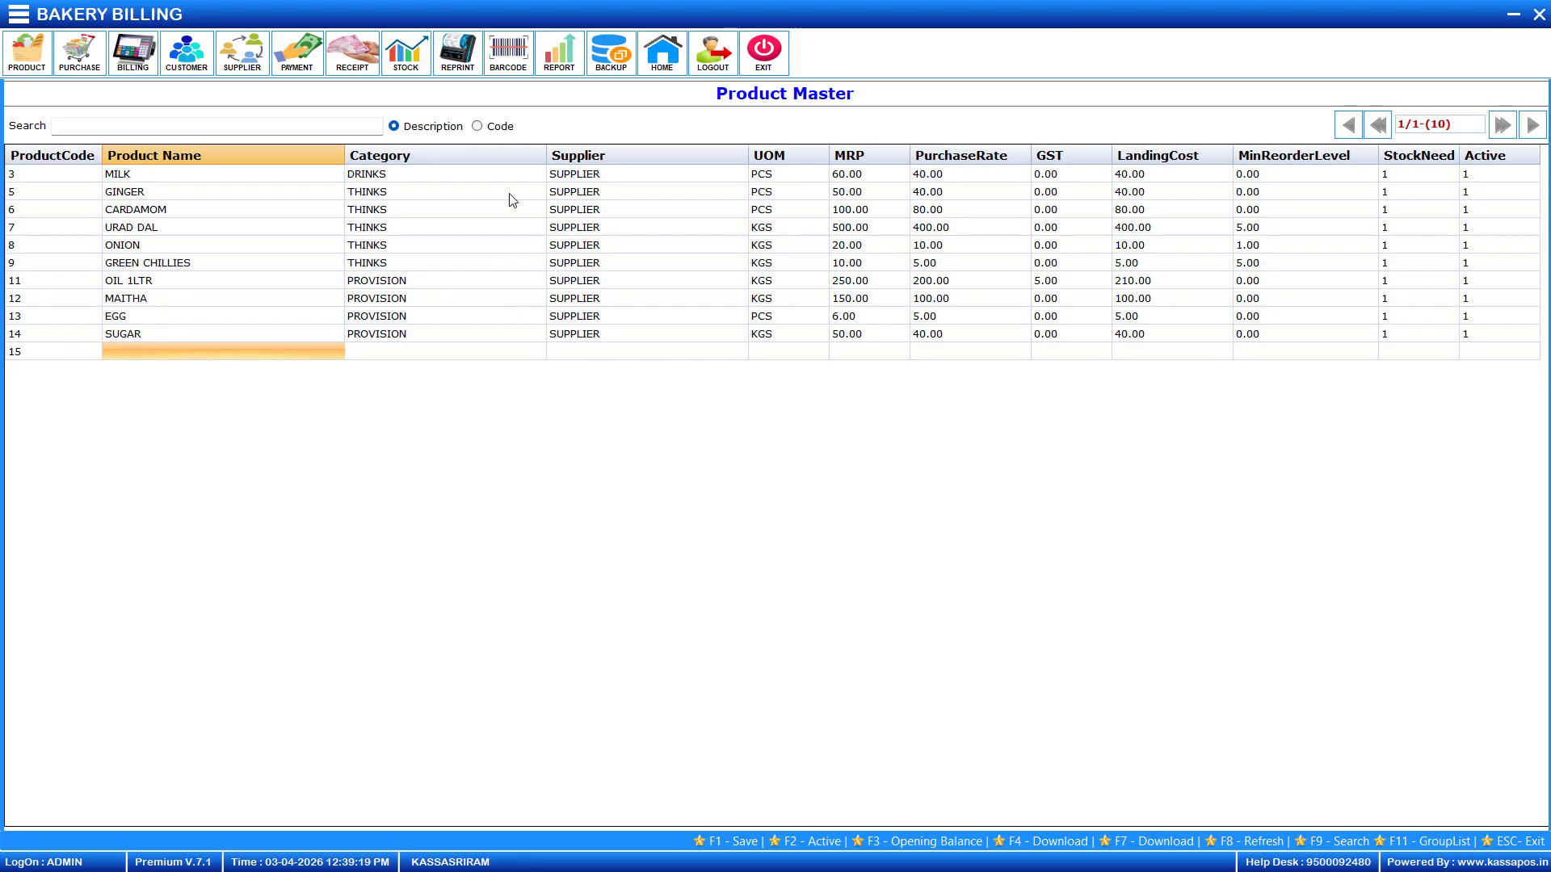
pyautogui.press('Return')
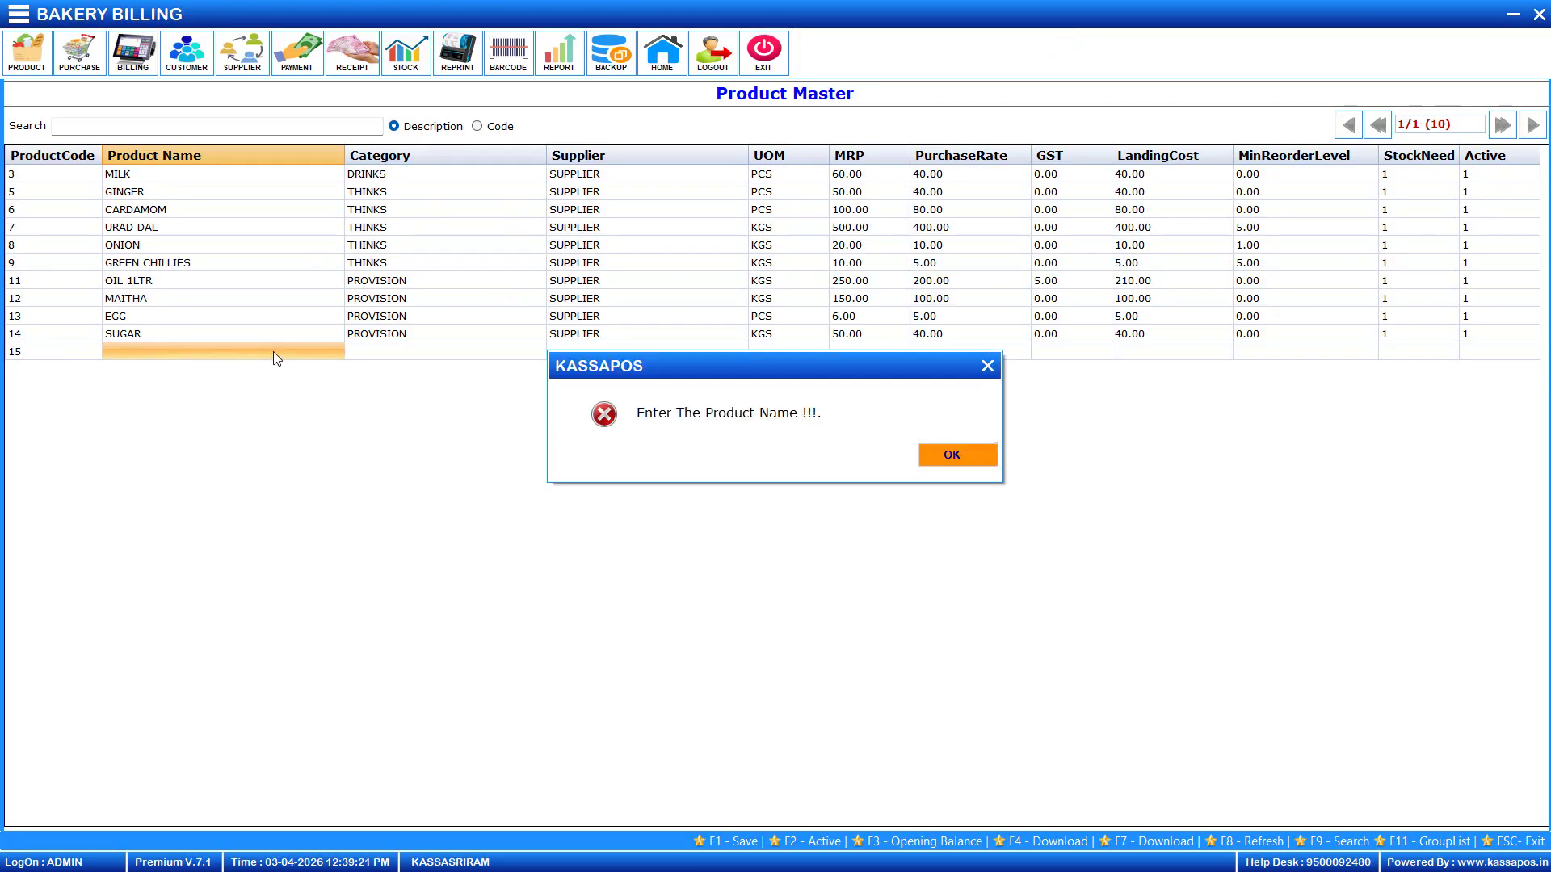
pyautogui.click(953, 455)
pyautogui.click(239, 352)
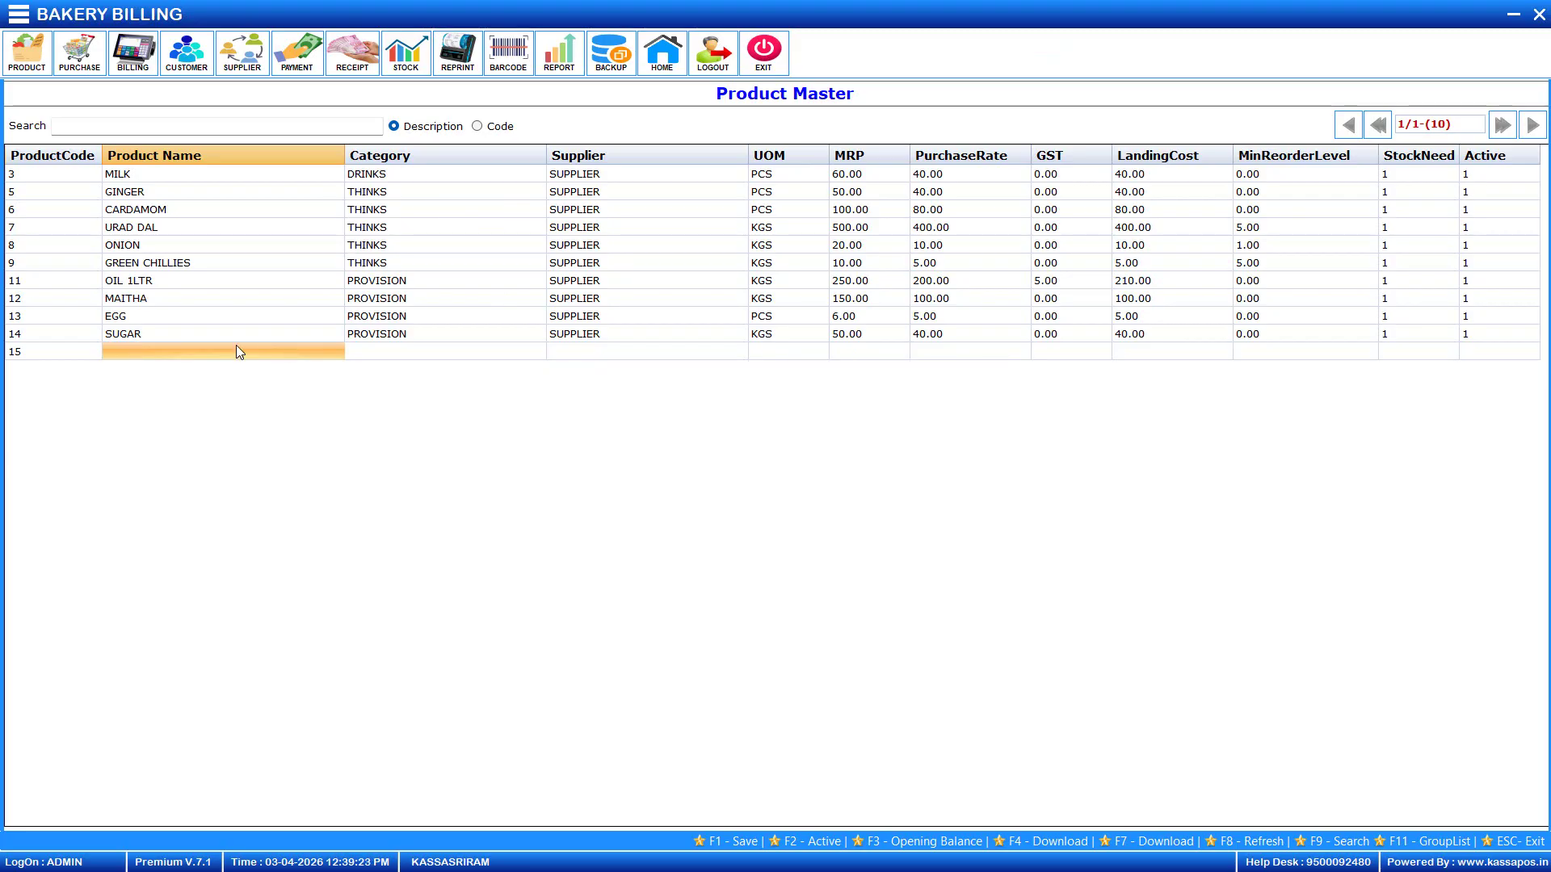
pyautogui.write('CHILLY POWR')
pyautogui.press('BackSpace')
pyautogui.press('BackSpace')
pyautogui.write('DER')
pyautogui.press('Return')
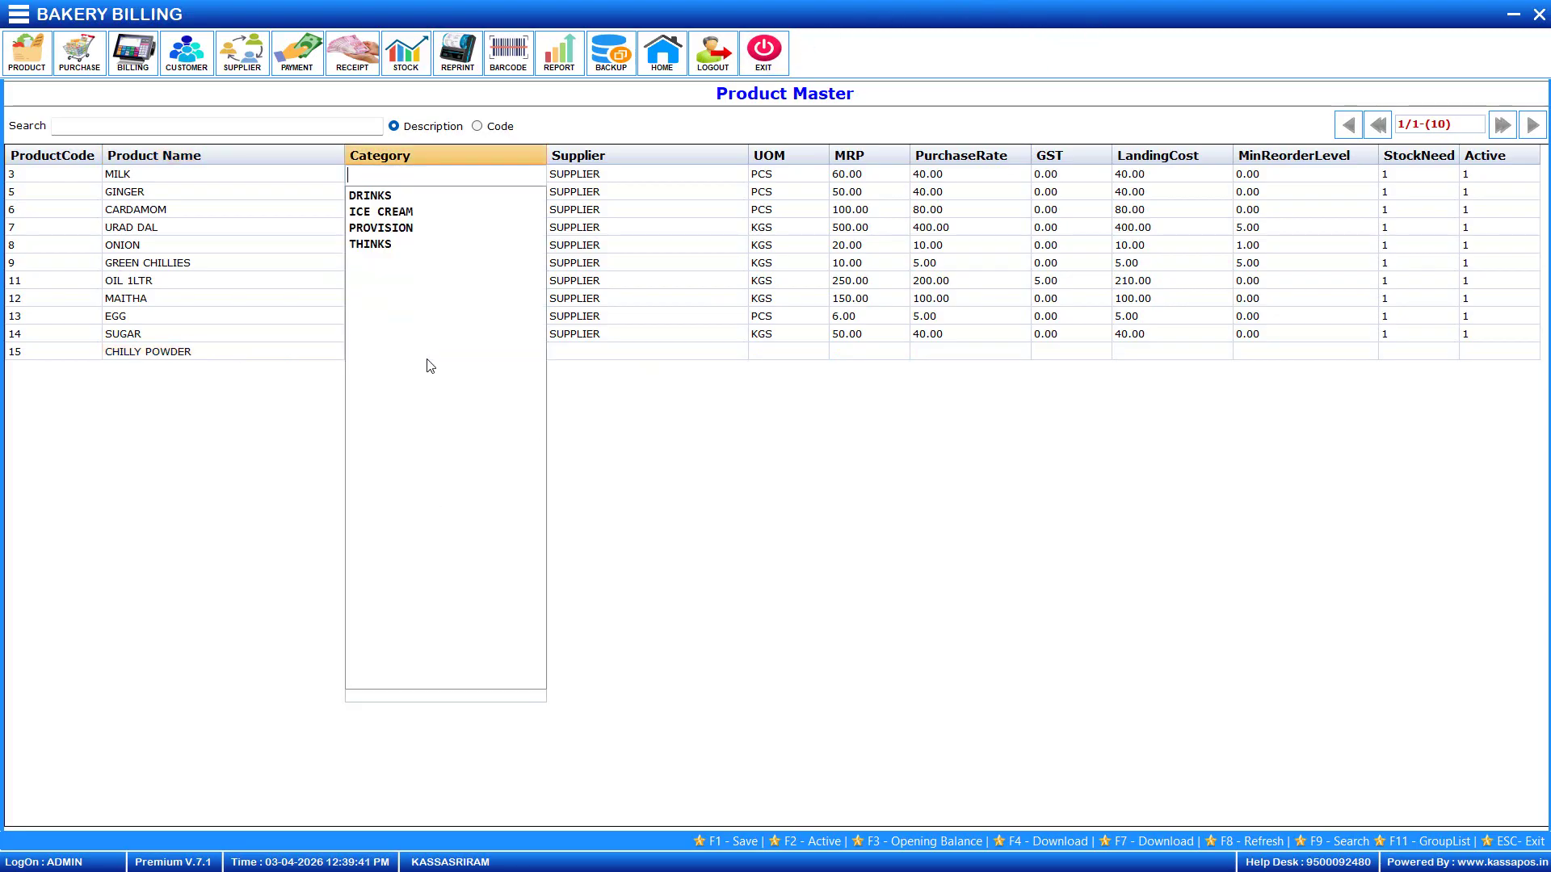
# Assign the CHILLY POWDER product the category PROVISION, the supplier SUPPLIER and the unit PCS.
pyautogui.press('Down')
pyautogui.press('Down')
pyautogui.press('Down')
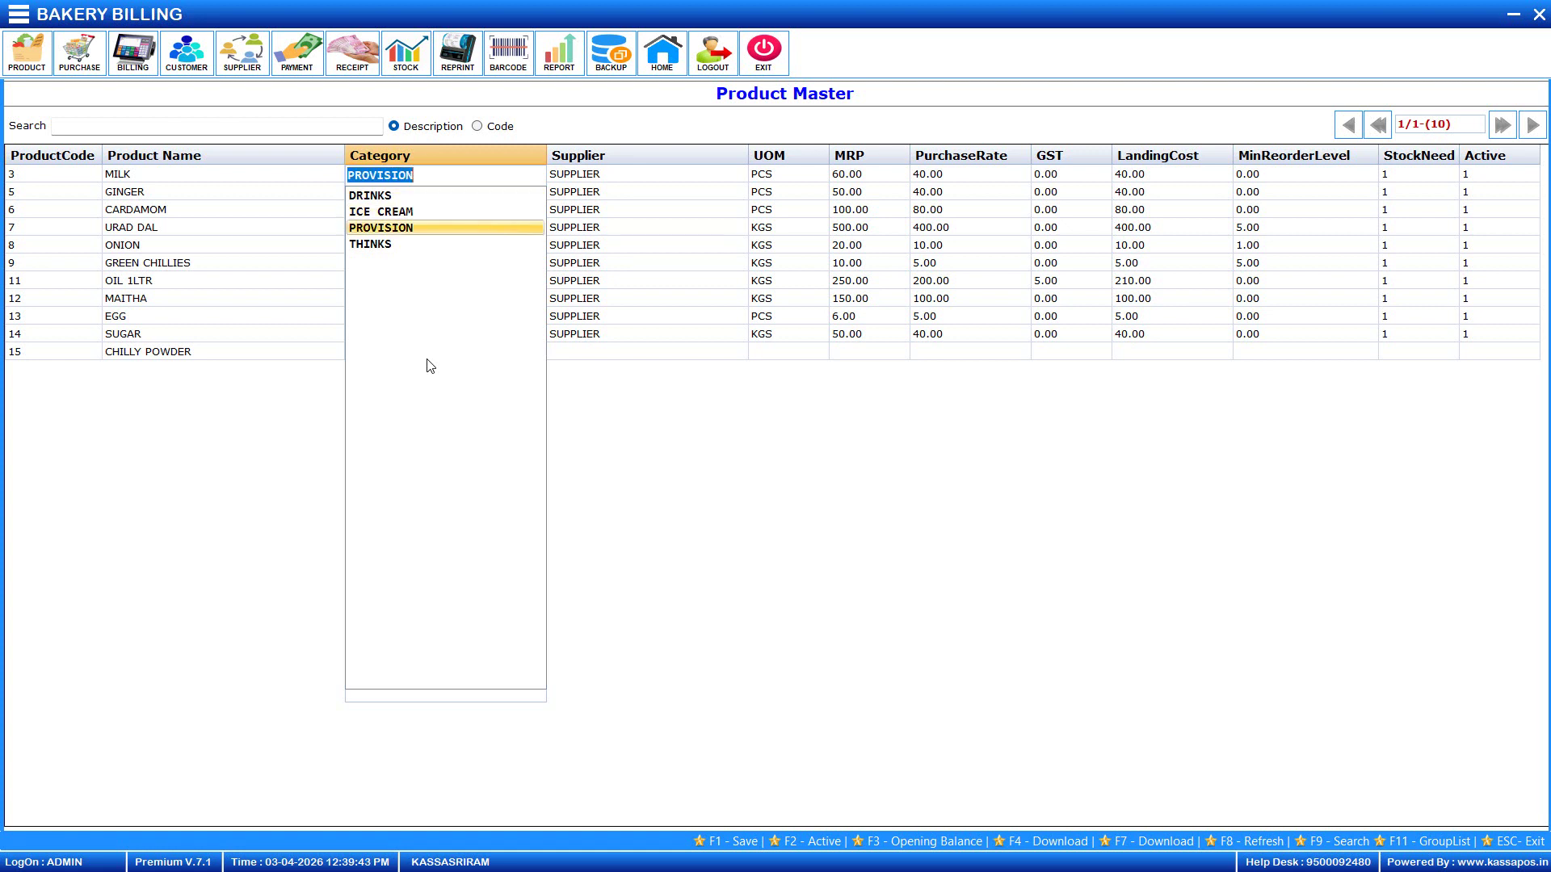
pyautogui.press('Return')
pyautogui.press('Down')
pyautogui.press('Return')
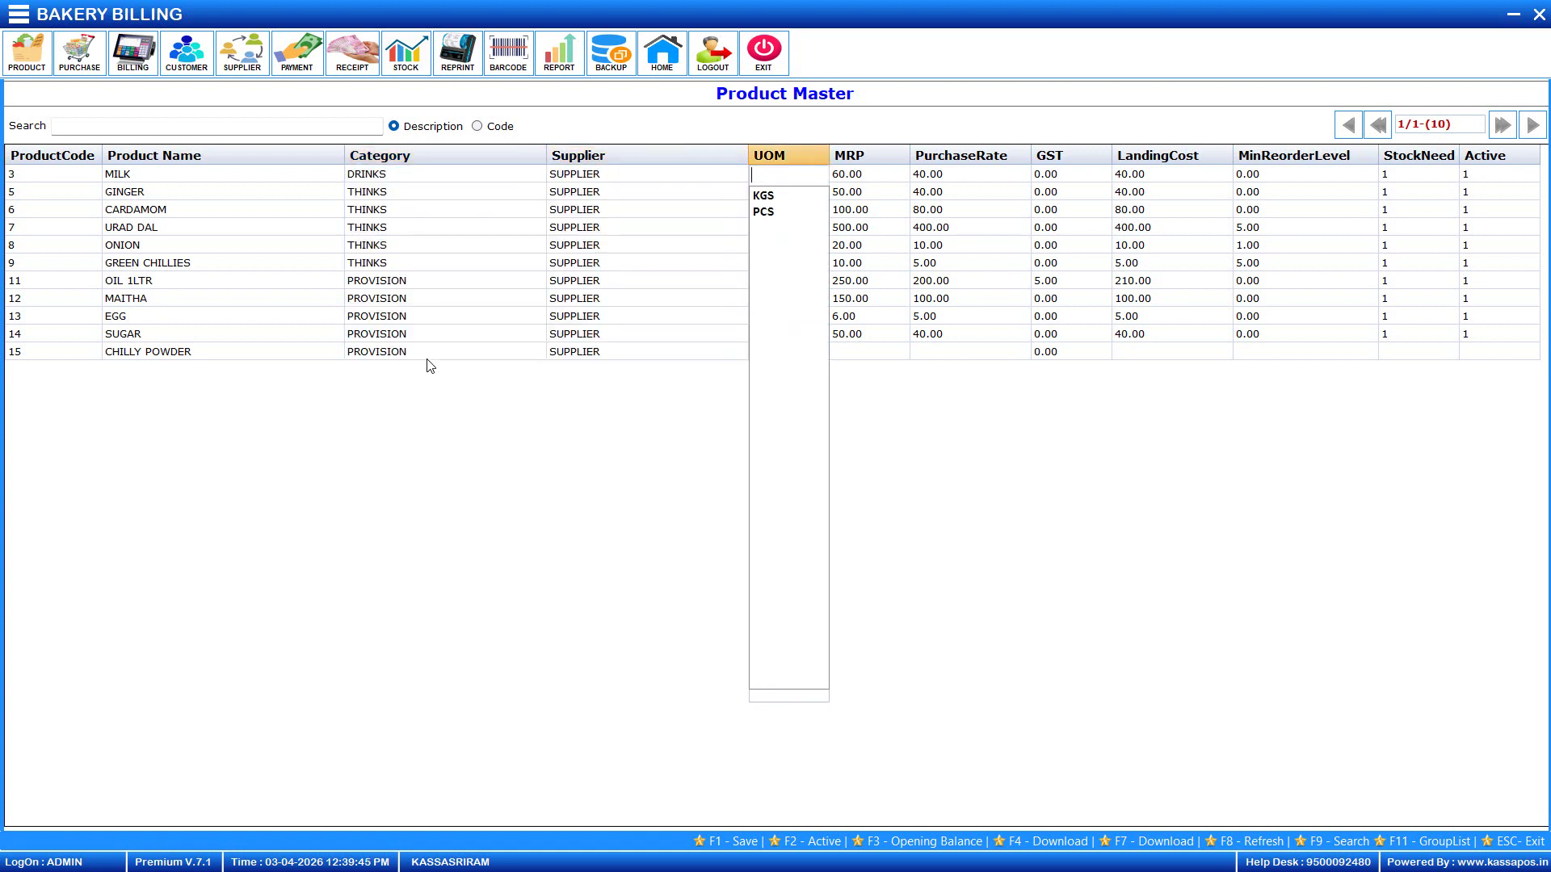
pyautogui.press('Down')
pyautogui.press('Down')
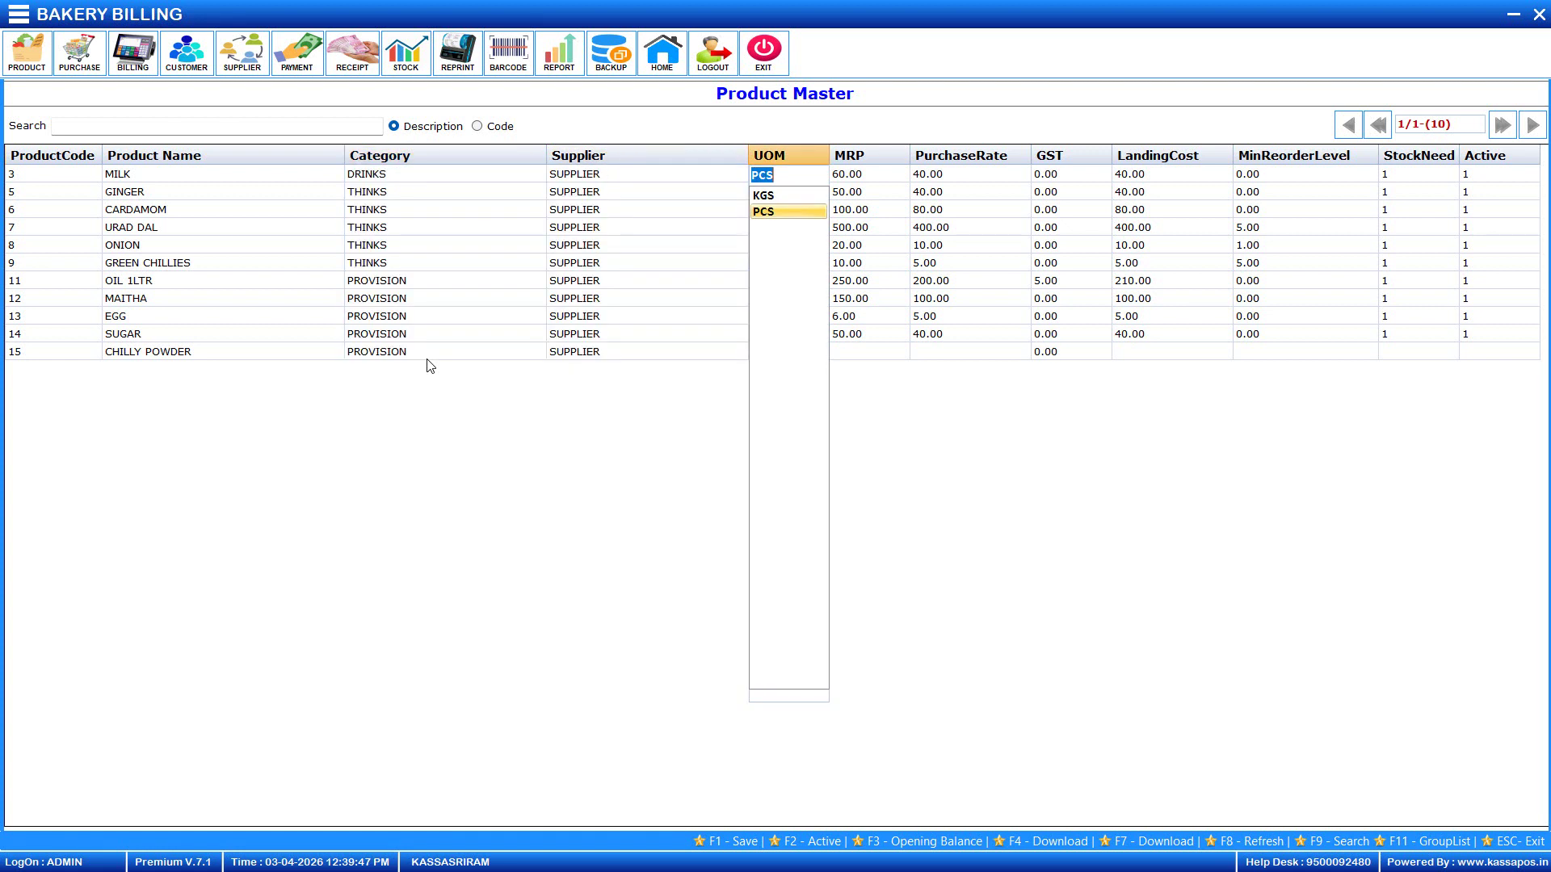
pyautogui.press('Return')
# Set the product's MRP to 100 and purchase rate to 95, accept the remaining defaults, and save it.
pyautogui.write('100')
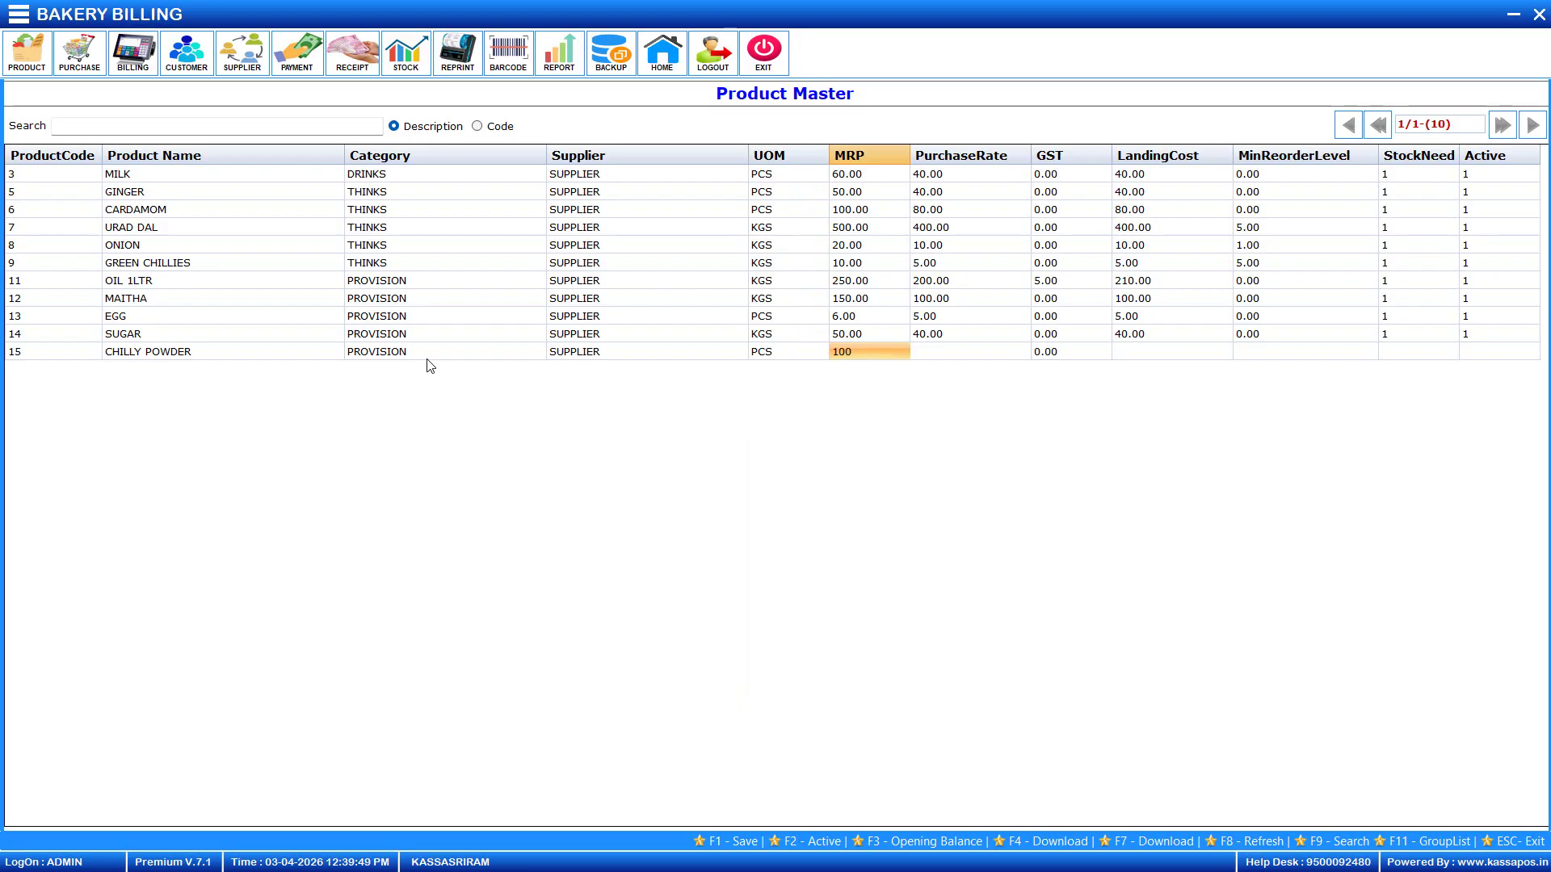
pyautogui.press('Return')
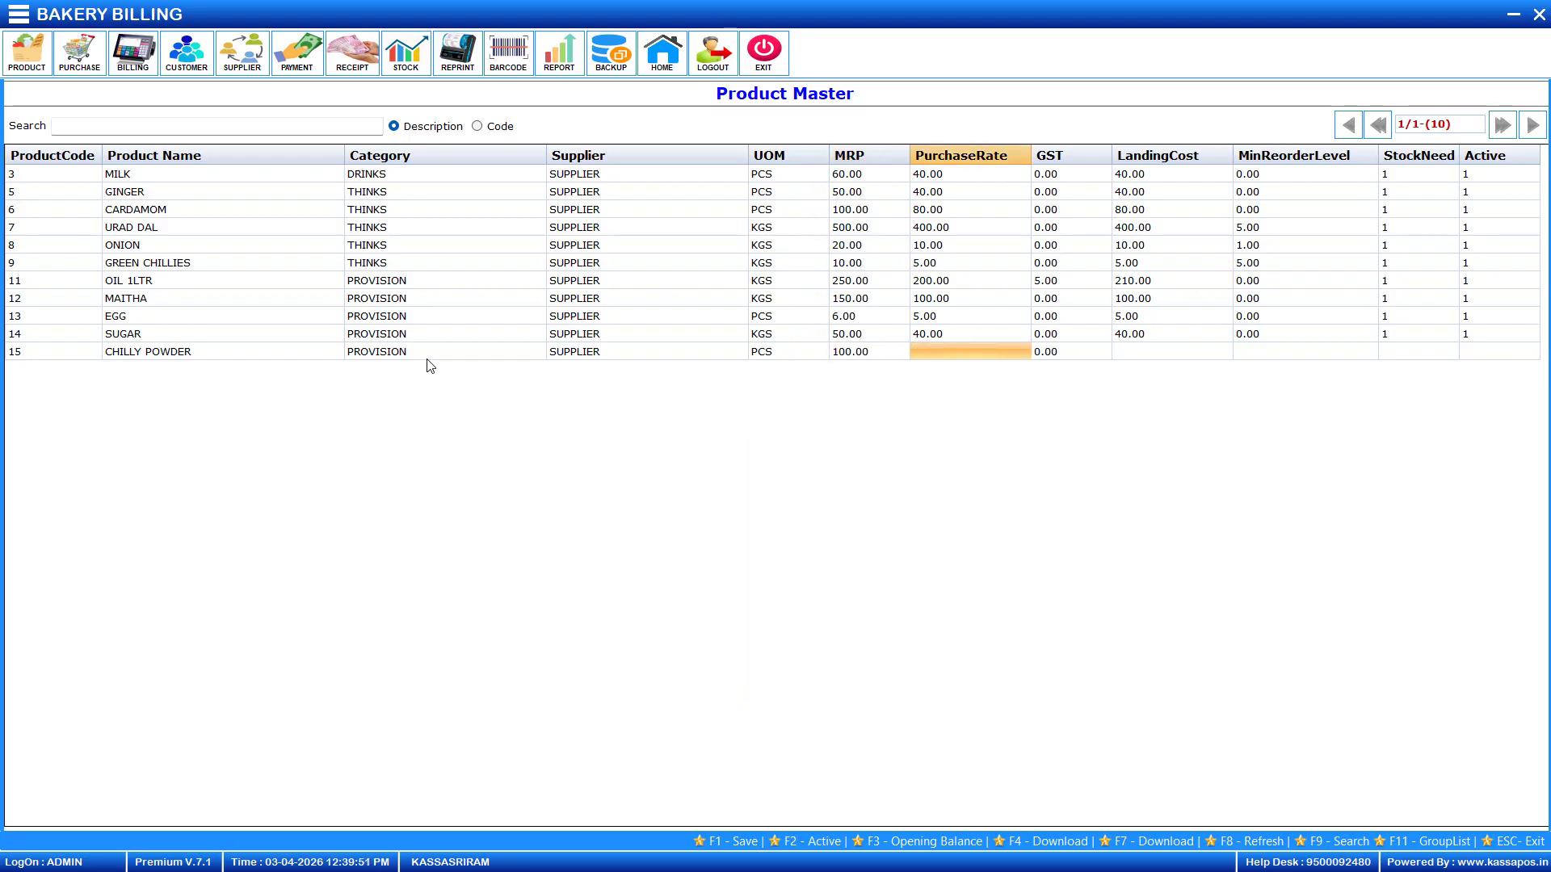
pyautogui.write('95')
pyautogui.press('Return')
pyautogui.press('Return')
pyautogui.press('Return')
pyautogui.press('Return')
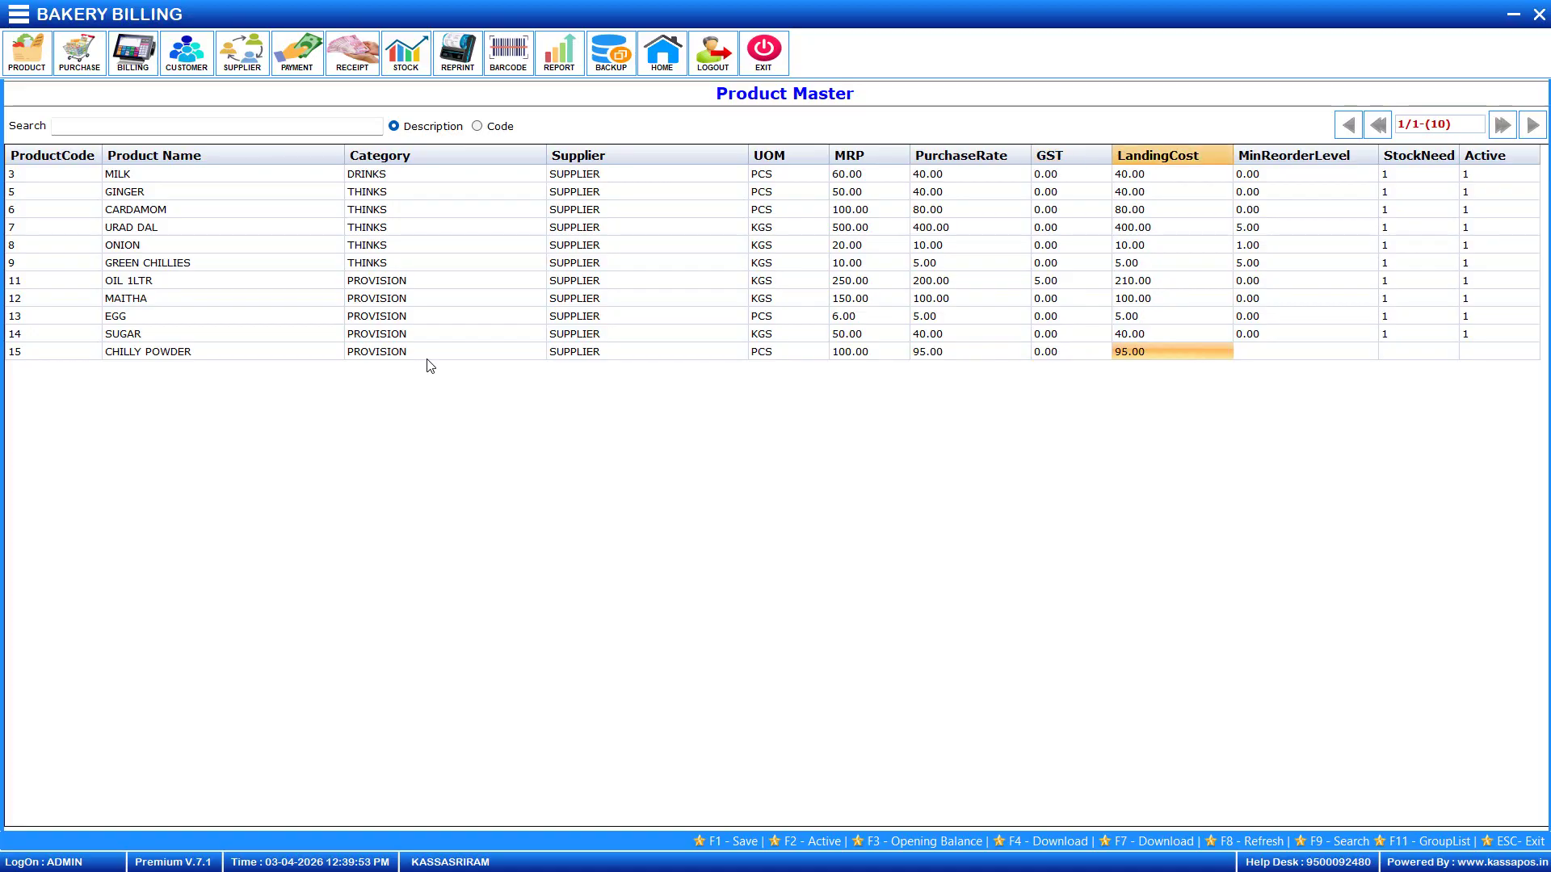
pyautogui.press('Return')
pyautogui.press('Return')
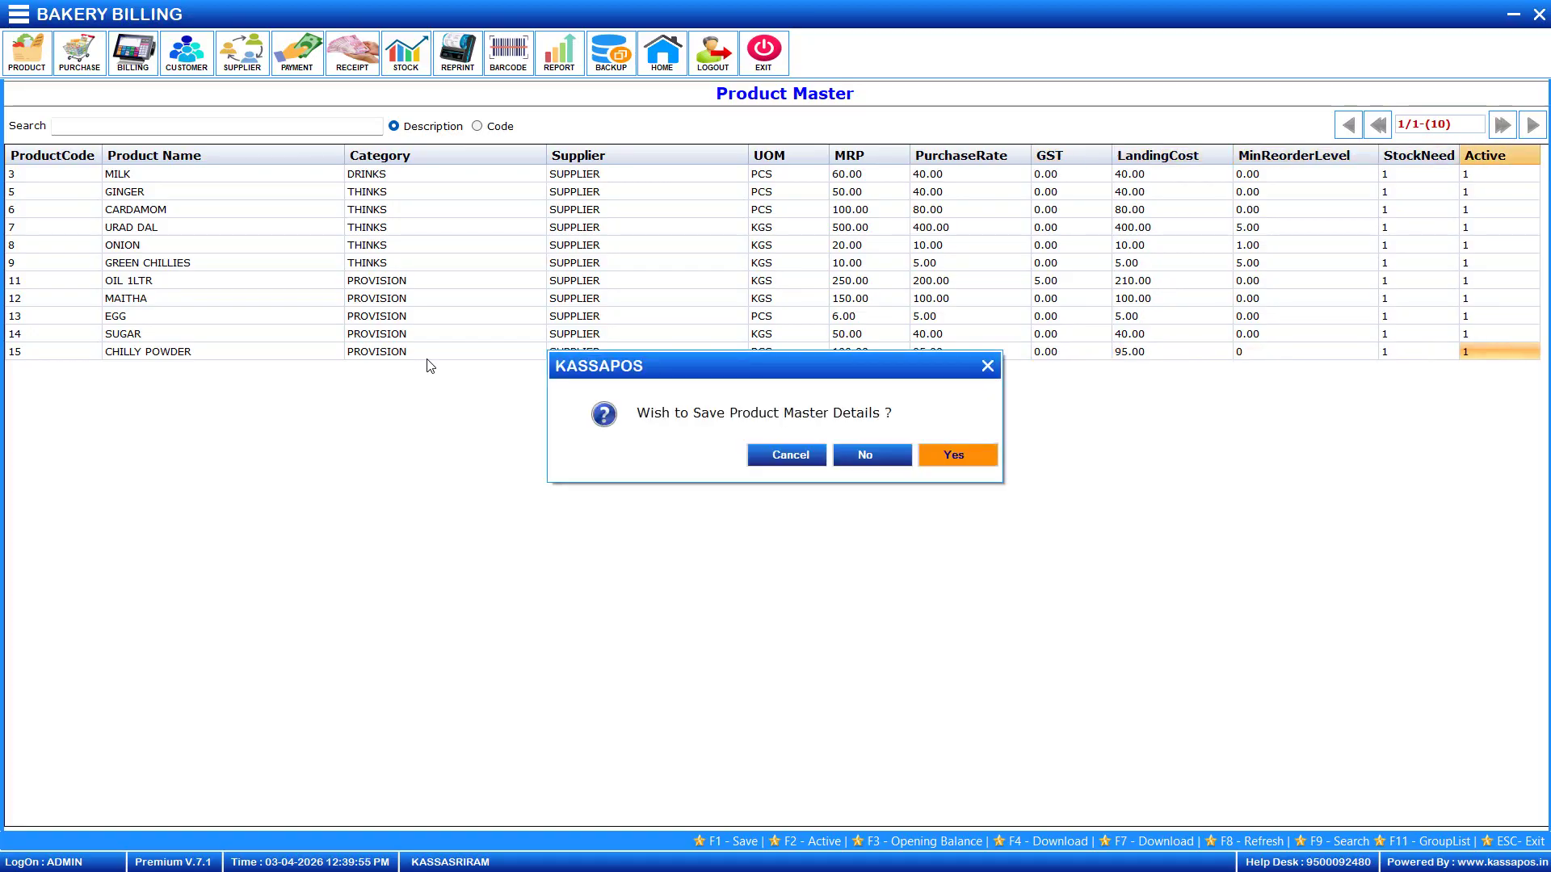
pyautogui.press('Return')
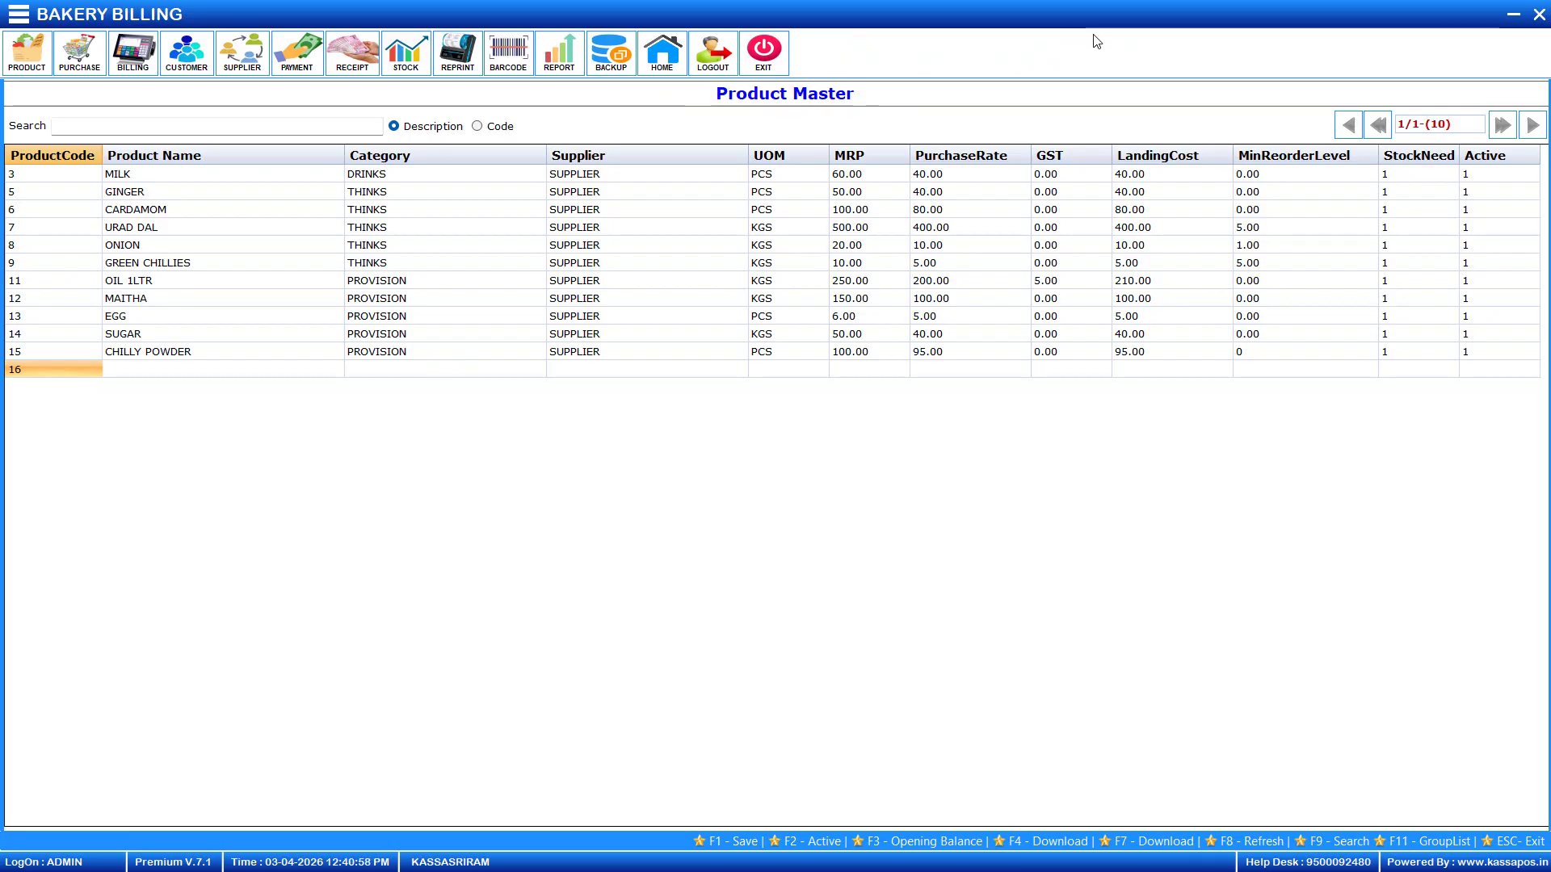
# Open the Item Master to view the list of bakery sale items.
pyautogui.click(17, 15)
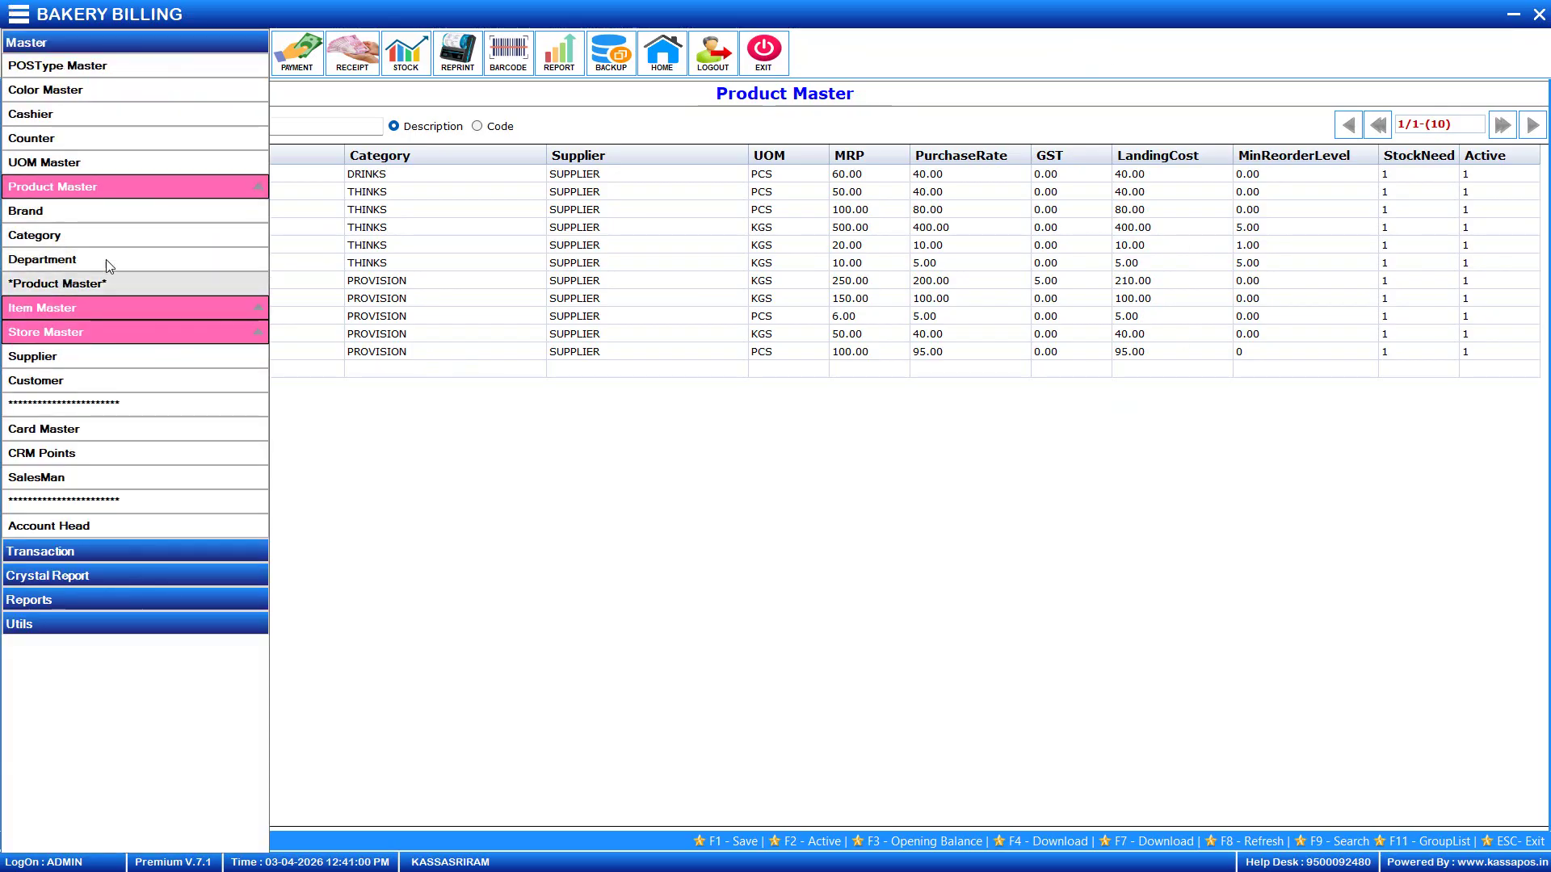
pyautogui.click(121, 188)
pyautogui.click(119, 208)
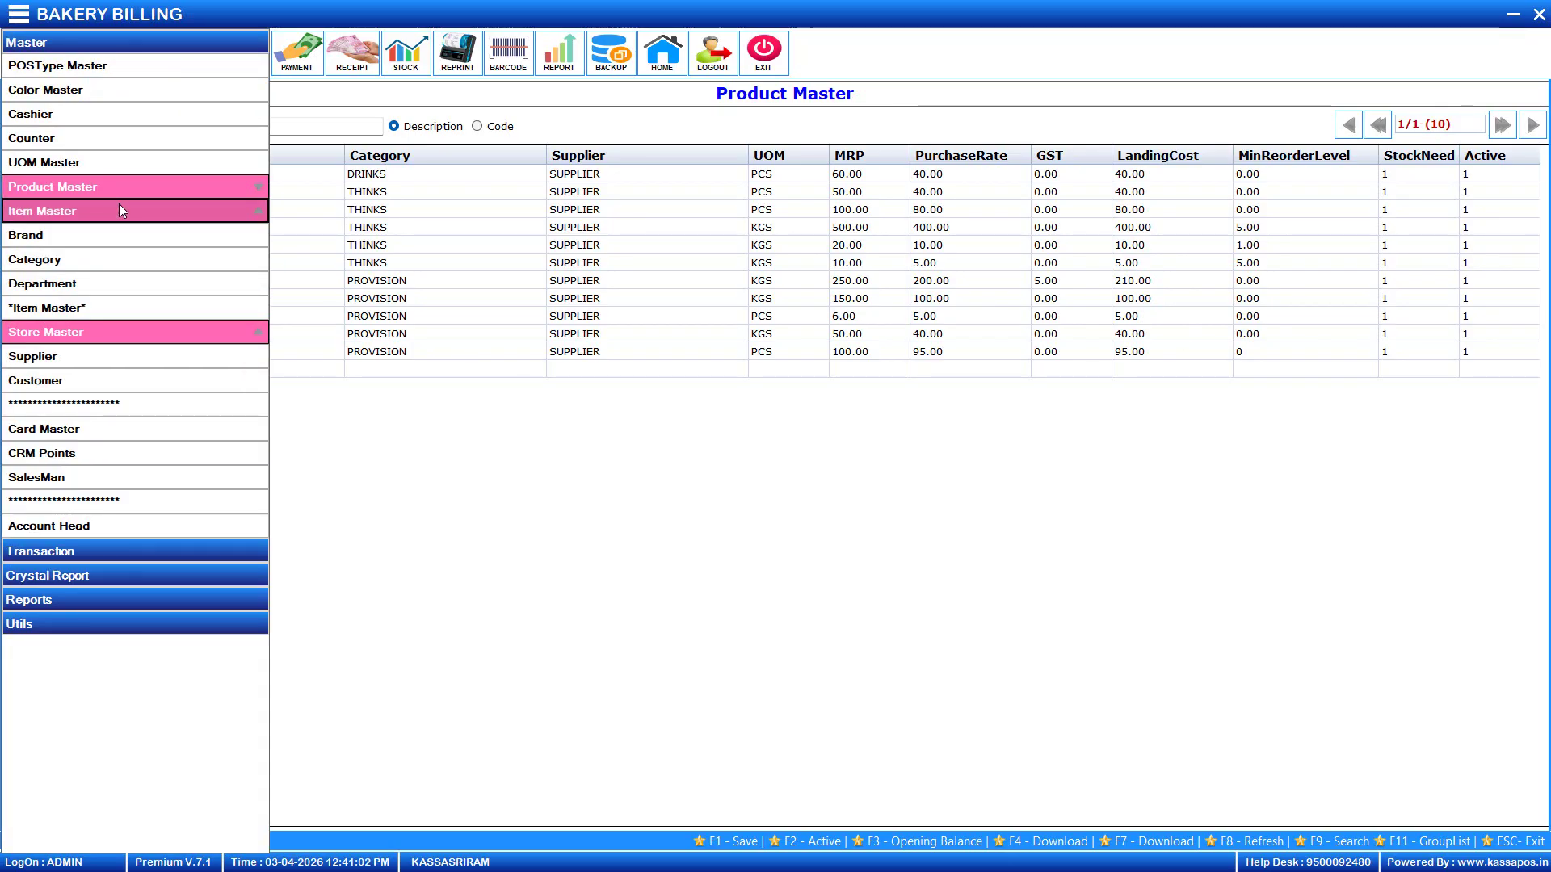
pyautogui.click(99, 307)
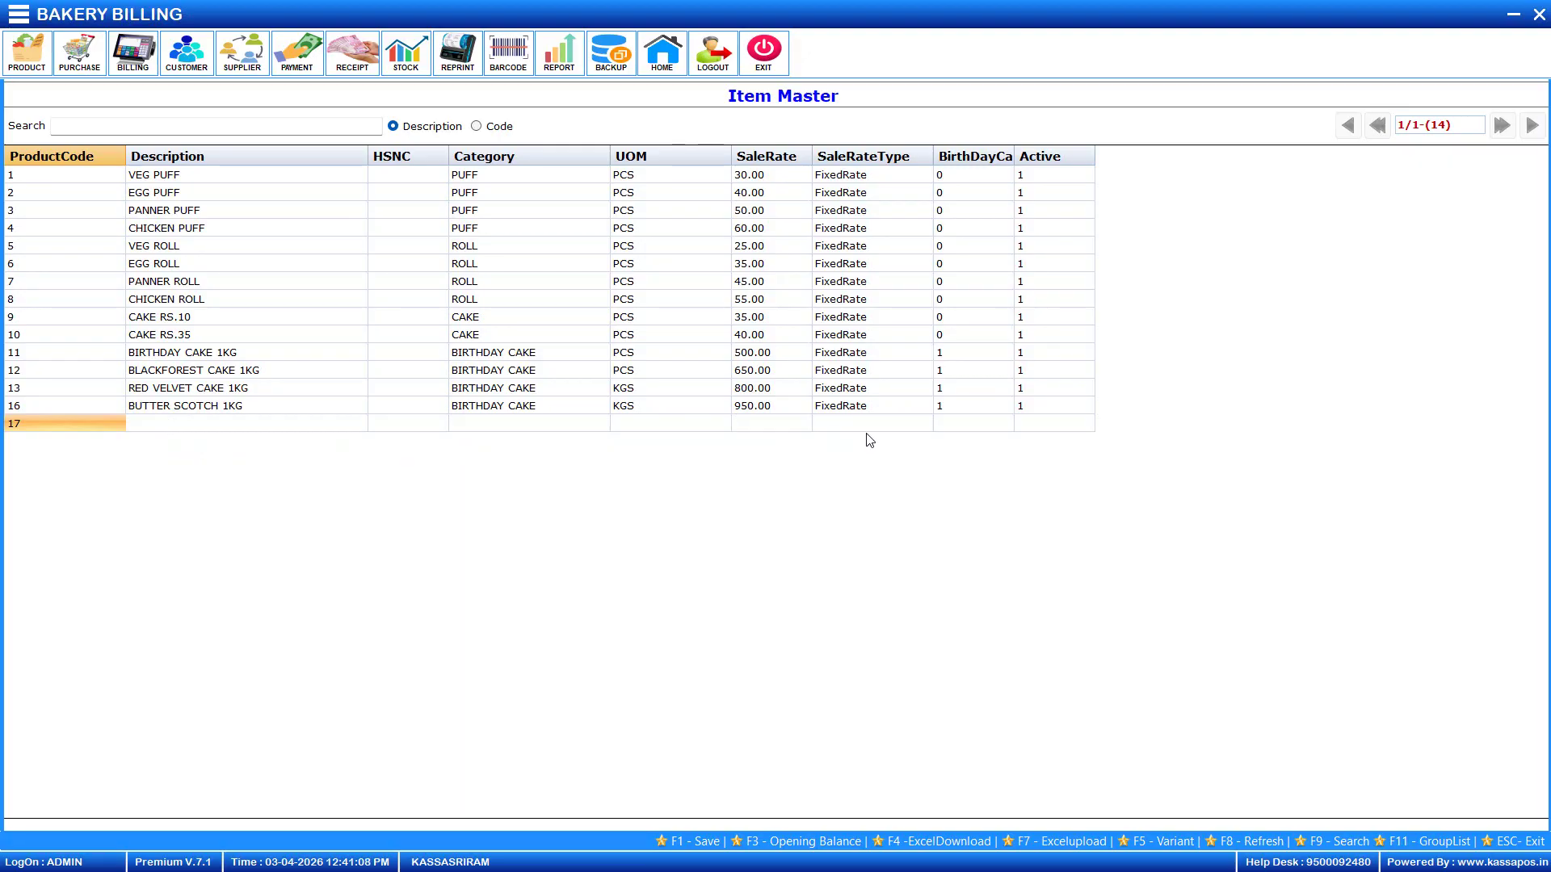
# Start a new purchase entry and choose SUPPLIER as its supplier.
pyautogui.click(79, 51)
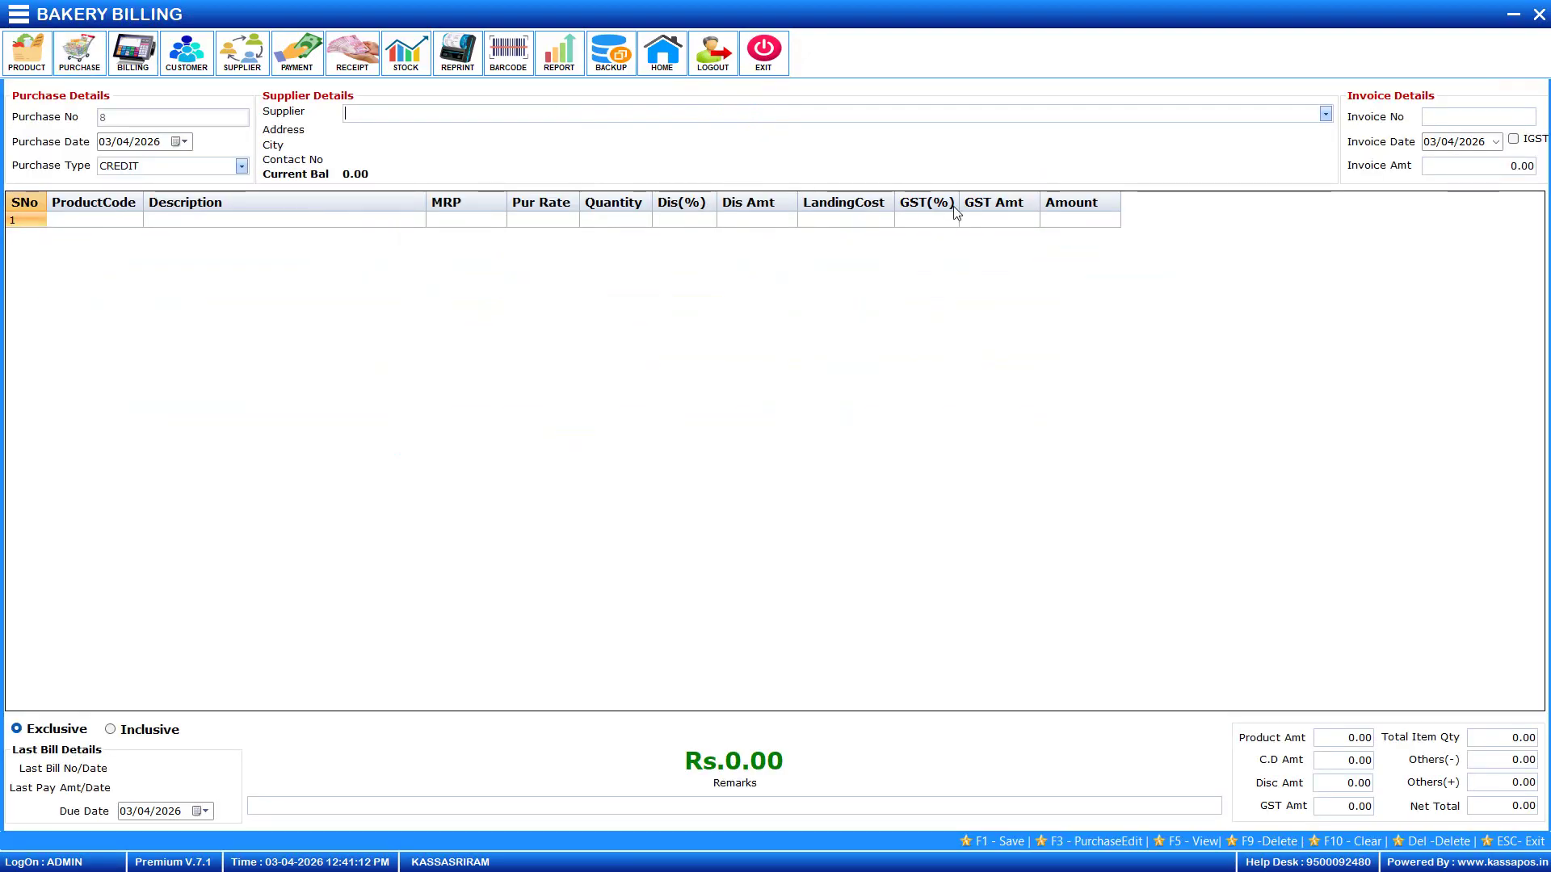
pyautogui.click(1325, 120)
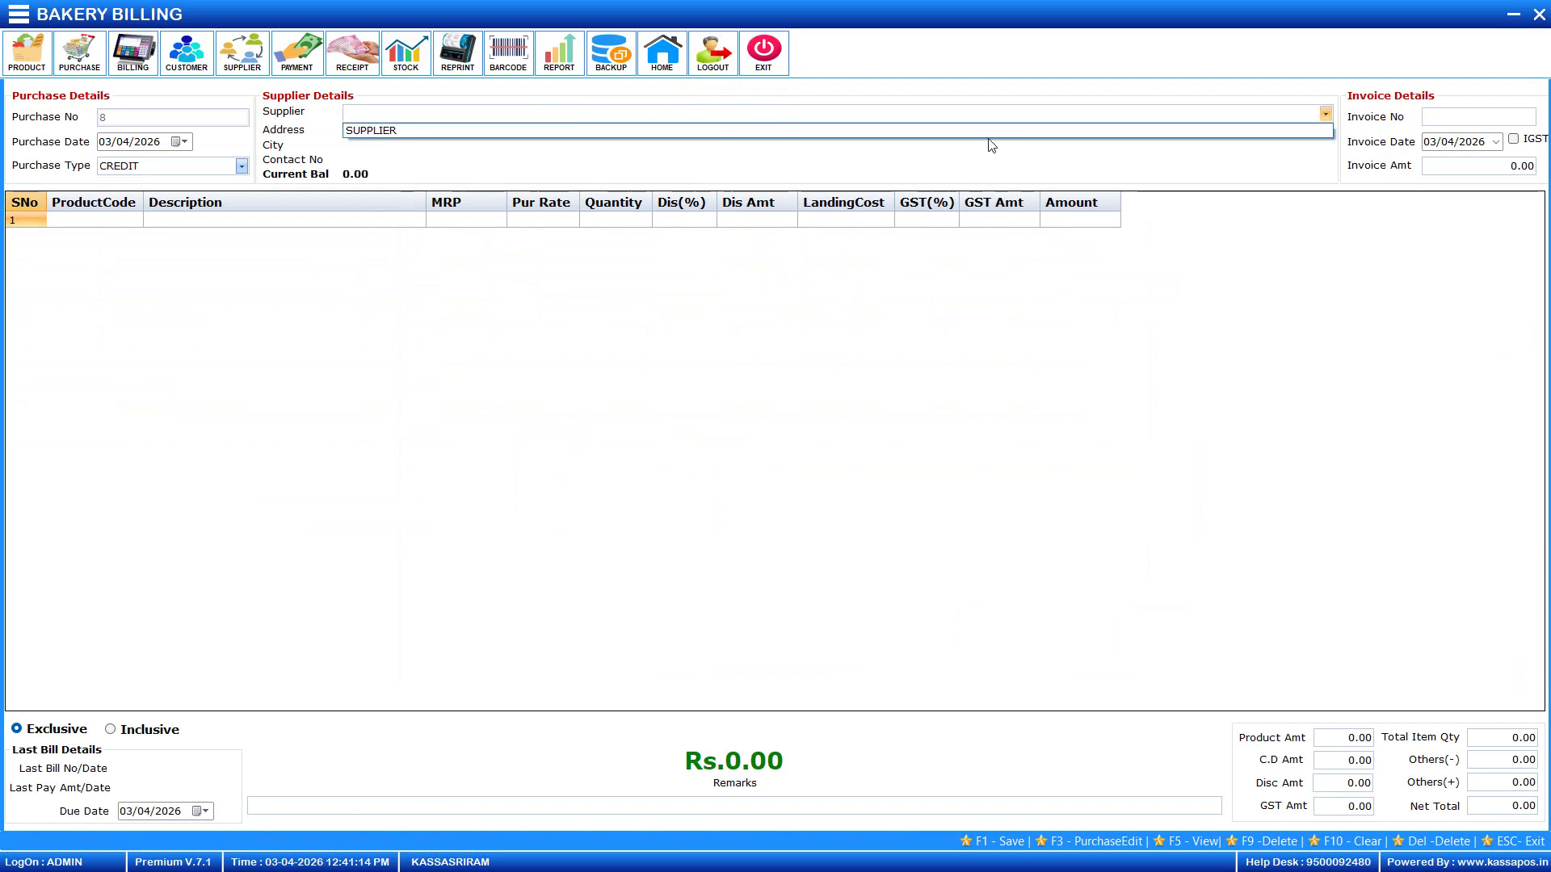
pyautogui.click(993, 139)
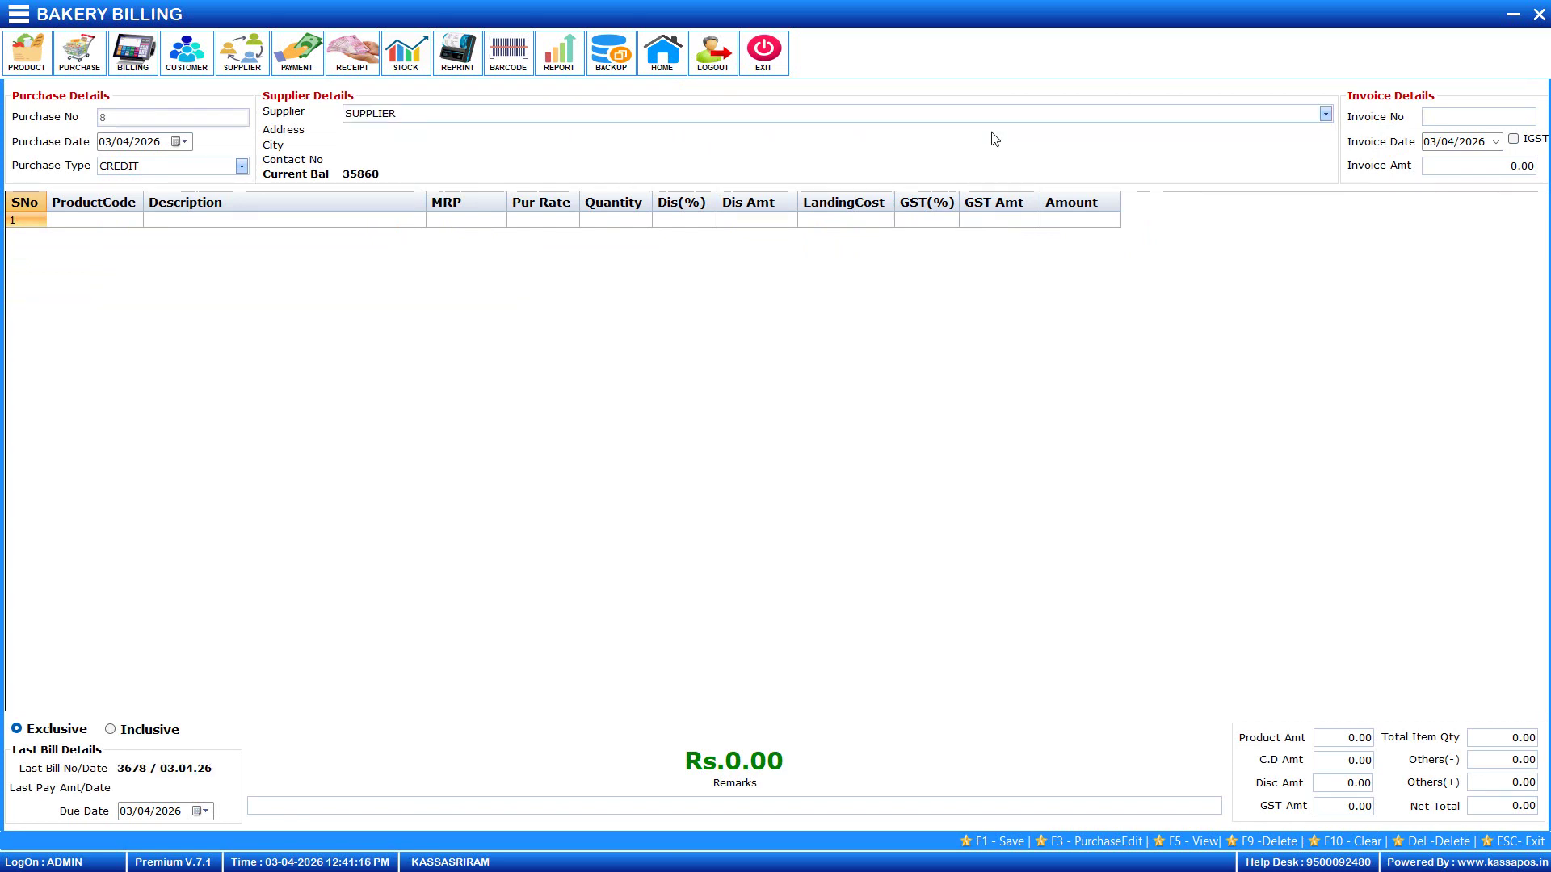
# Add EGG as the first purchase line with a quantity of 200, accepting the default rate and discount.
pyautogui.click(123, 220)
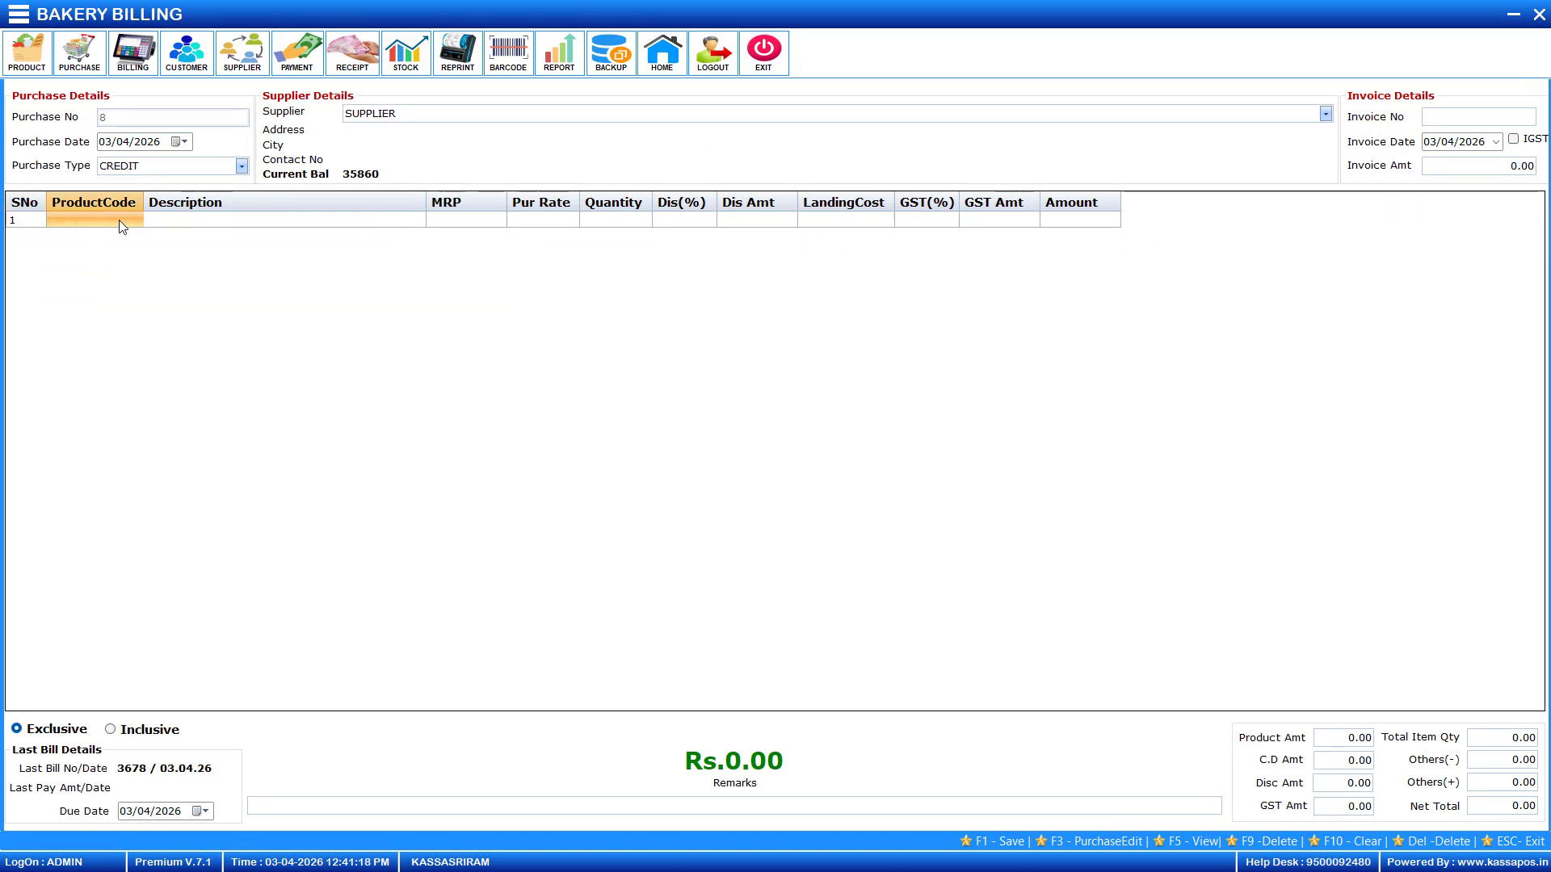
pyautogui.press('Down')
pyautogui.press('Down')
pyautogui.press('Down')
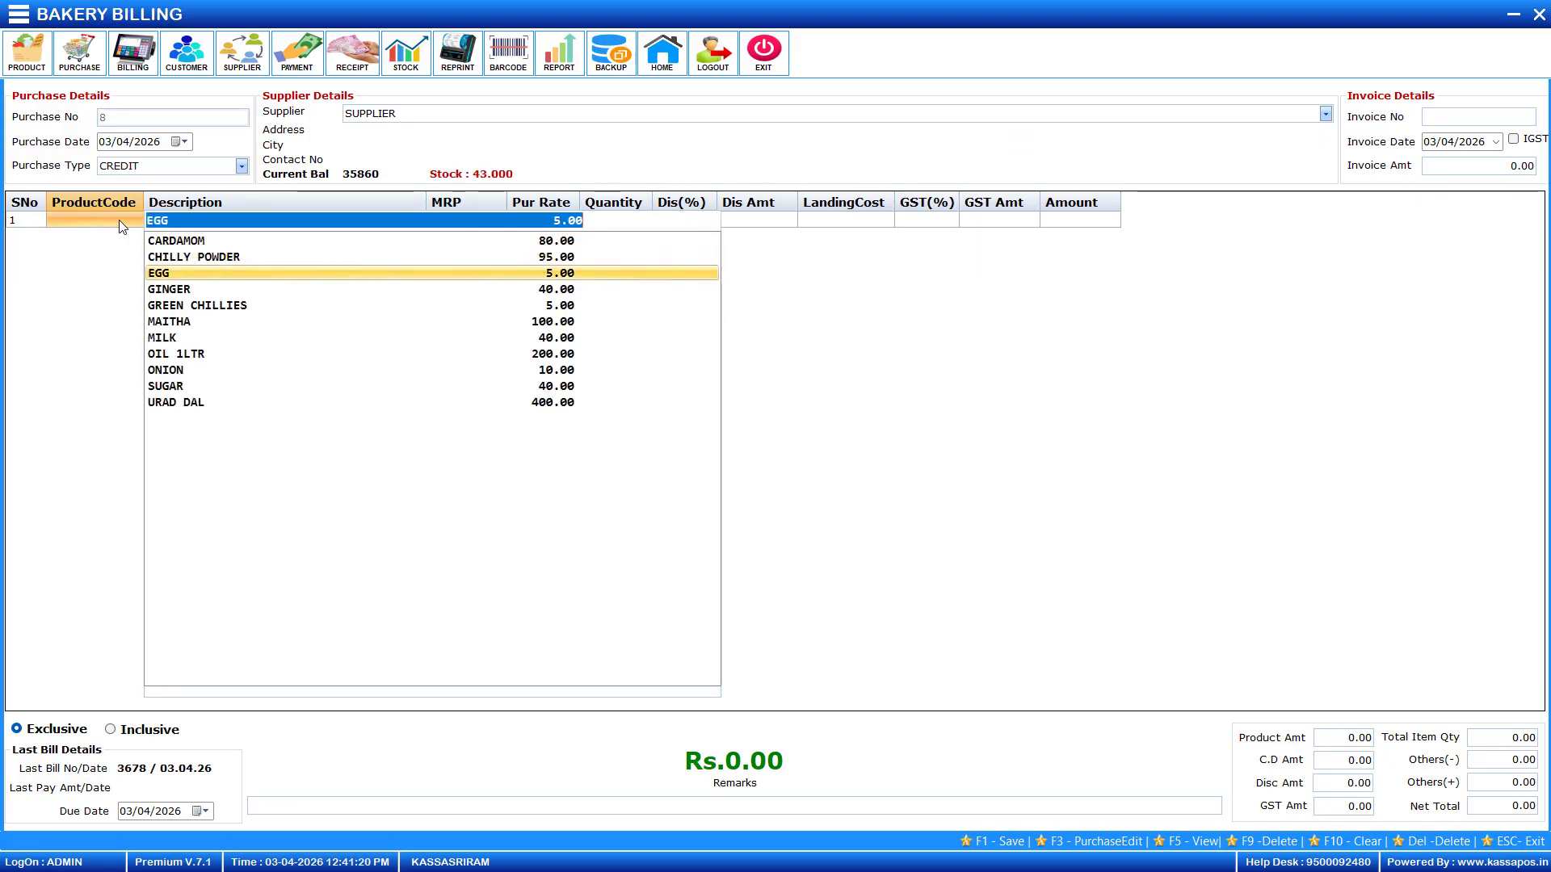
pyautogui.press('Return')
pyautogui.press('Return')
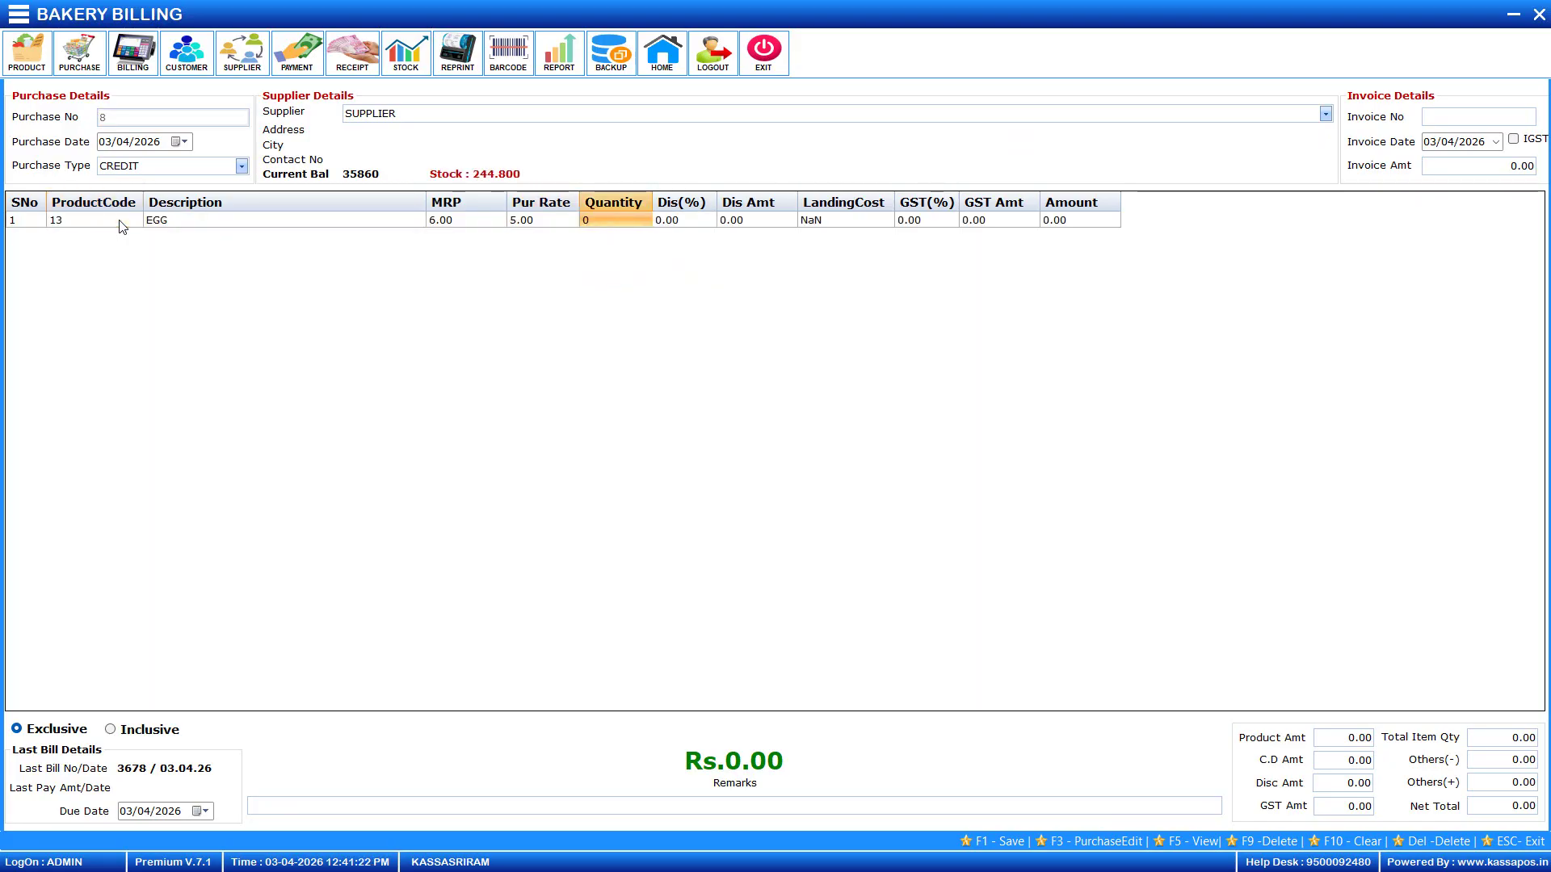
pyautogui.write('200')
pyautogui.press('Return')
pyautogui.press('Return')
pyautogui.press('Return')
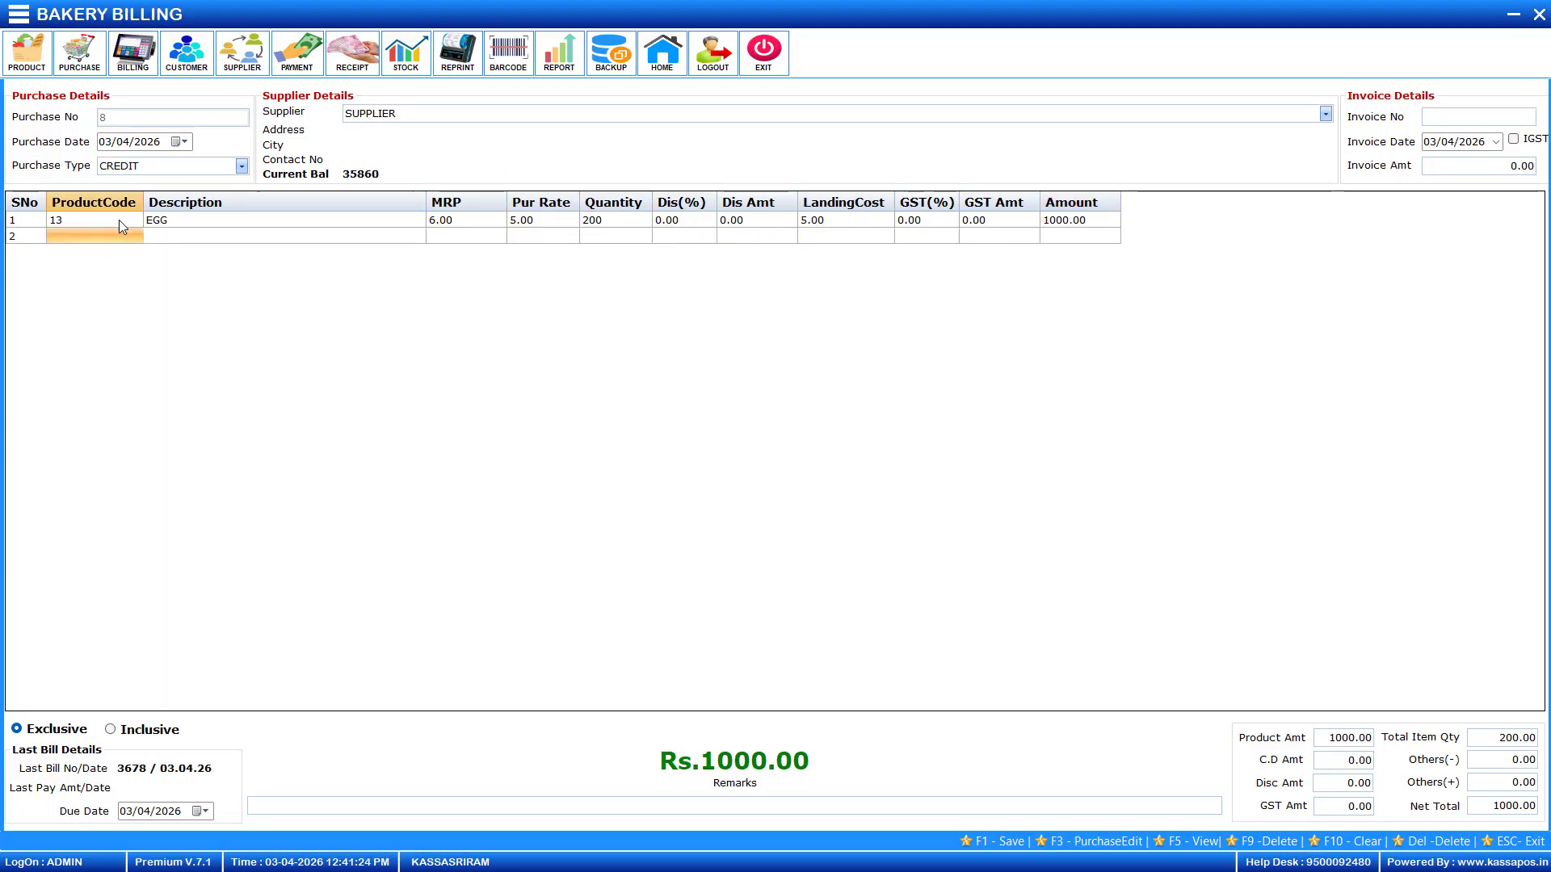
# Add GREEN CHILLIES to the purchase with a quantity of 10, keeping its default rate and discount.
pyautogui.press('Return')
pyautogui.press('Down')
pyautogui.press('Down')
pyautogui.press('Down')
pyautogui.press('Down')
pyautogui.press('Down')
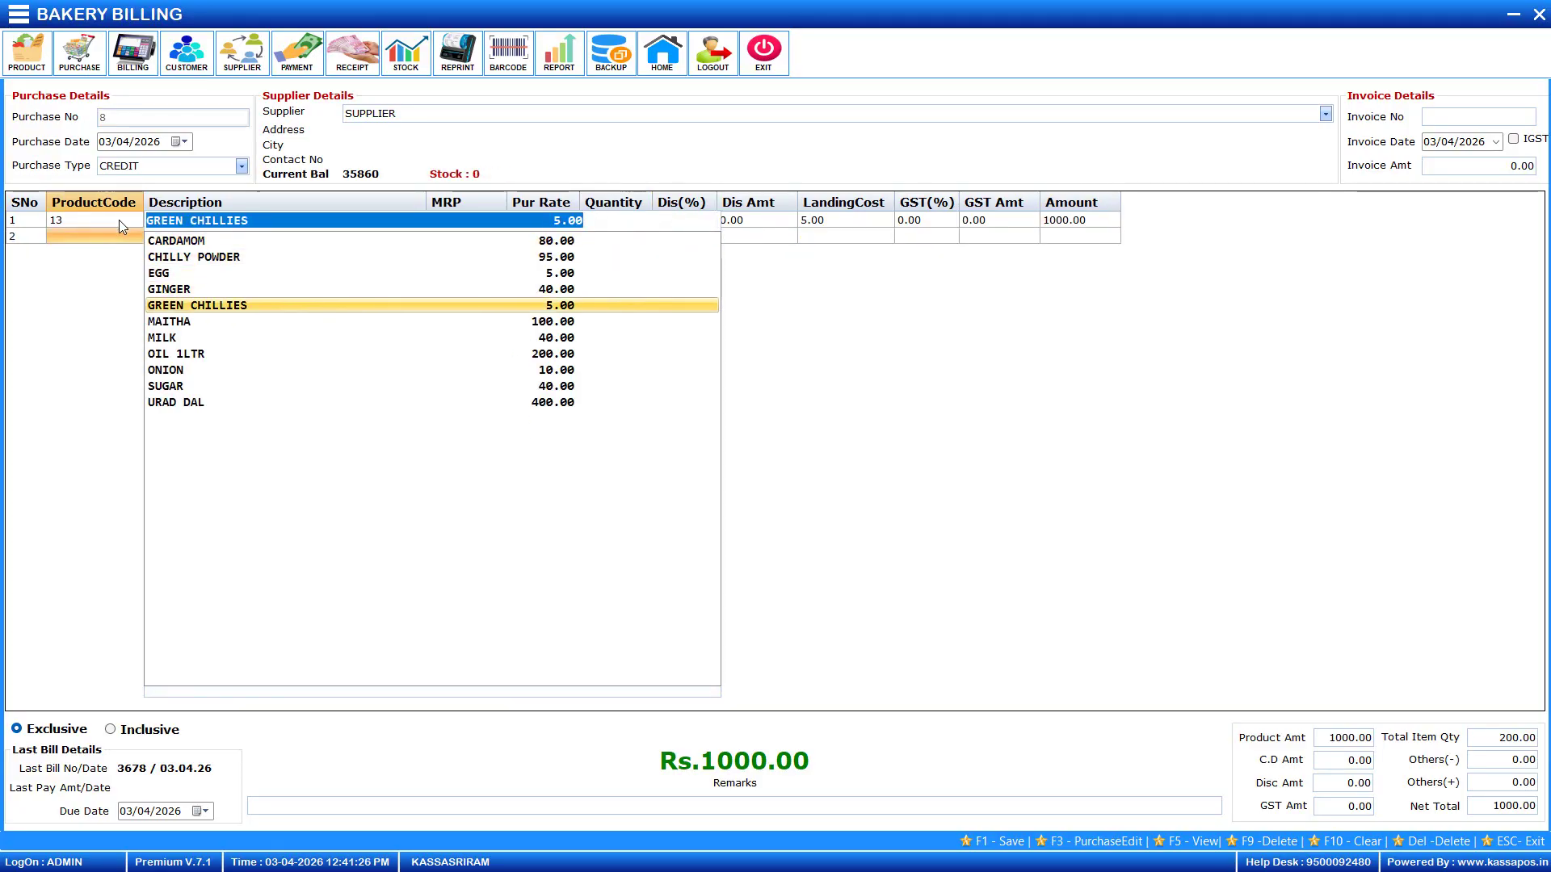
pyautogui.press('Return')
pyautogui.press('Return')
pyautogui.write('10')
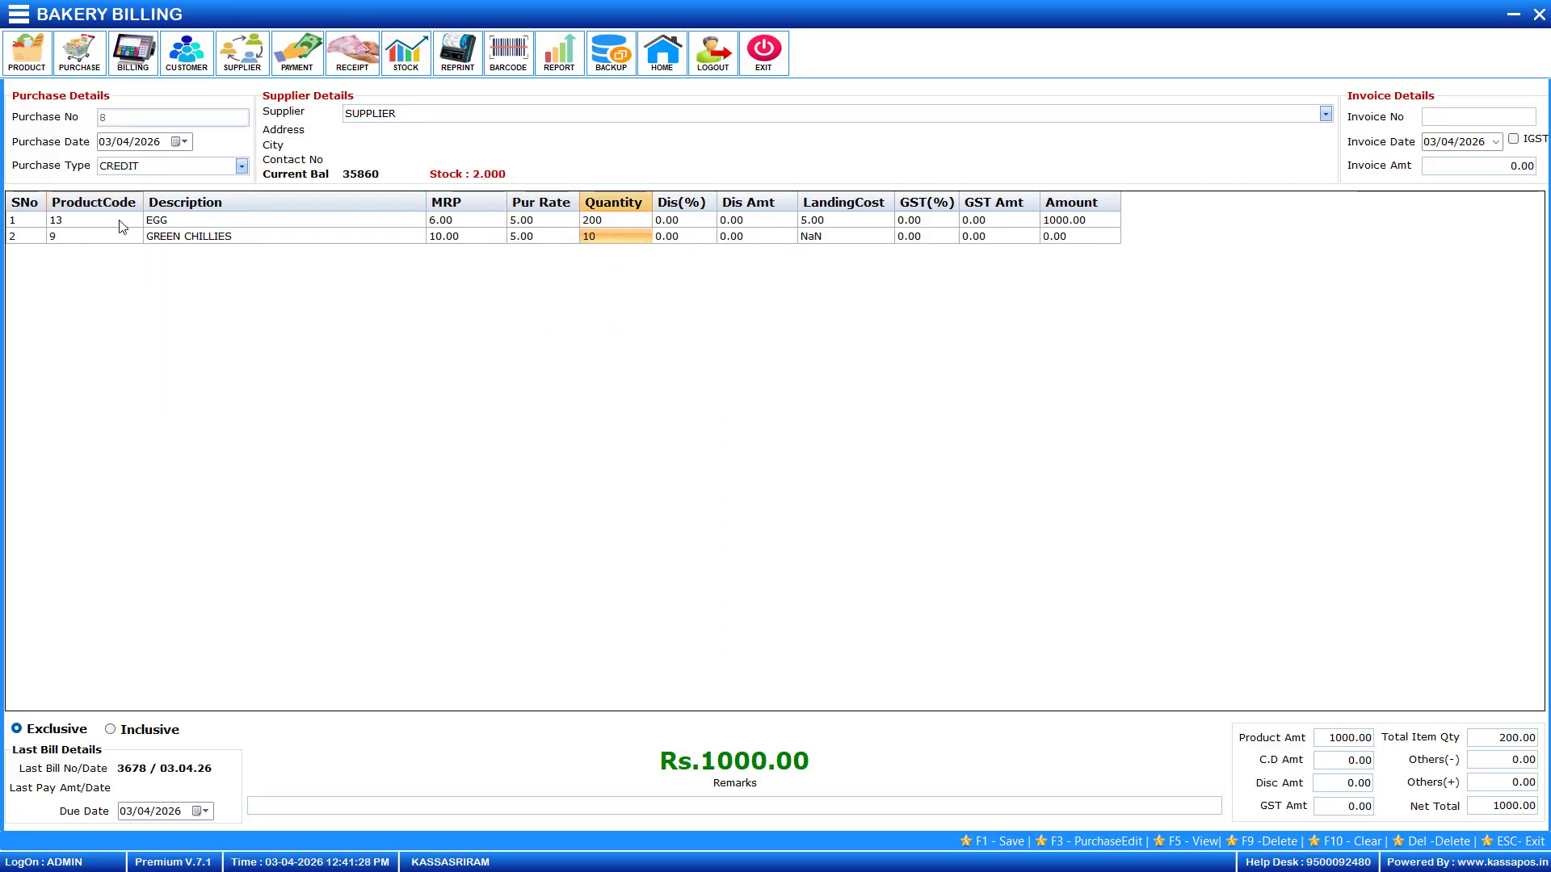
pyautogui.press('Return')
pyautogui.press('Return')
pyautogui.press('Return')
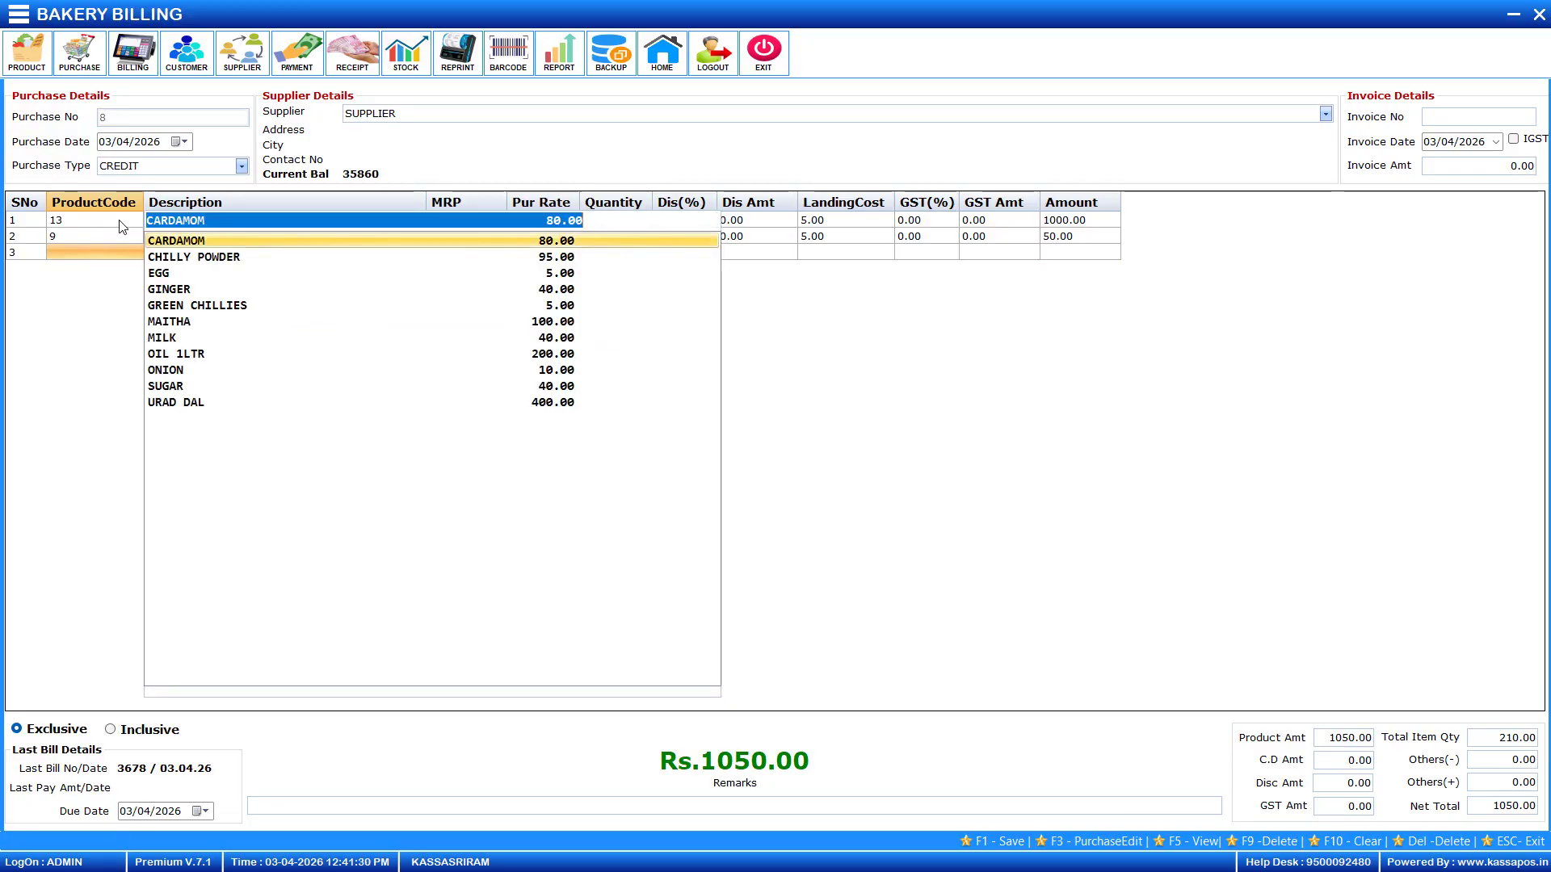
# Add MAITHA as the third purchase line with a quantity of 5, keeping its default rate and discount.
pyautogui.press('Down')
pyautogui.press('Down')
pyautogui.press('Down')
pyautogui.press('Down')
pyautogui.press('Down')
pyautogui.press('Return')
pyautogui.press('Return')
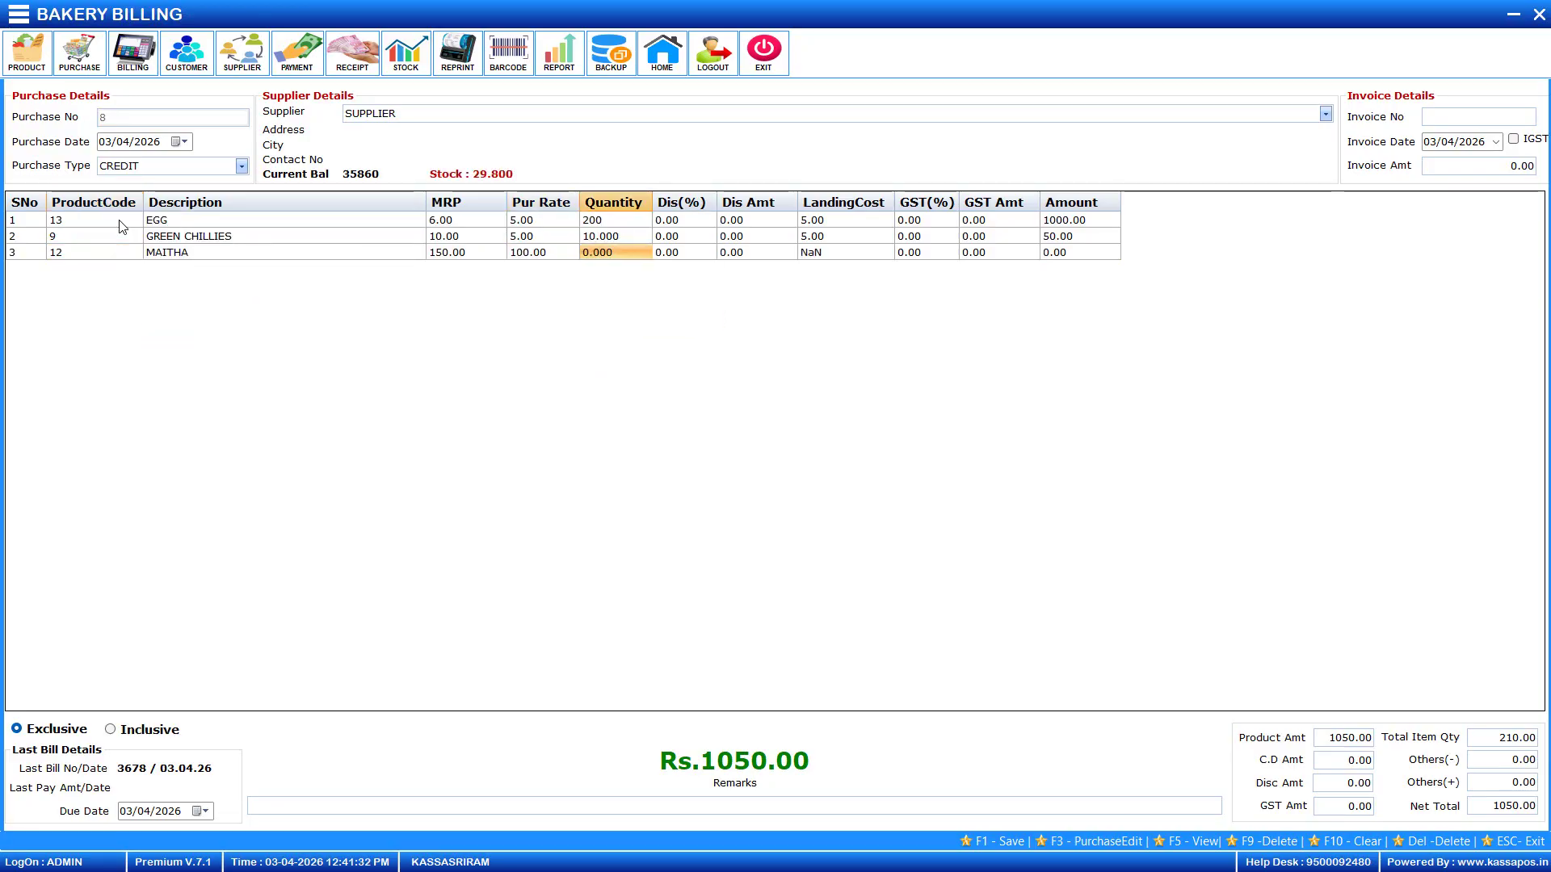
pyautogui.write('5')
pyautogui.press('Return')
pyautogui.press('Return')
pyautogui.press('Return')
# Add SUGAR as the fourth purchase line with a quantity of 30, keeping its default rate and discount.
pyautogui.press('Down')
pyautogui.press('Down')
pyautogui.press('Down')
pyautogui.press('Down')
pyautogui.press('Down')
pyautogui.press('Down')
pyautogui.press('Down')
pyautogui.press('Down')
pyautogui.press('Down')
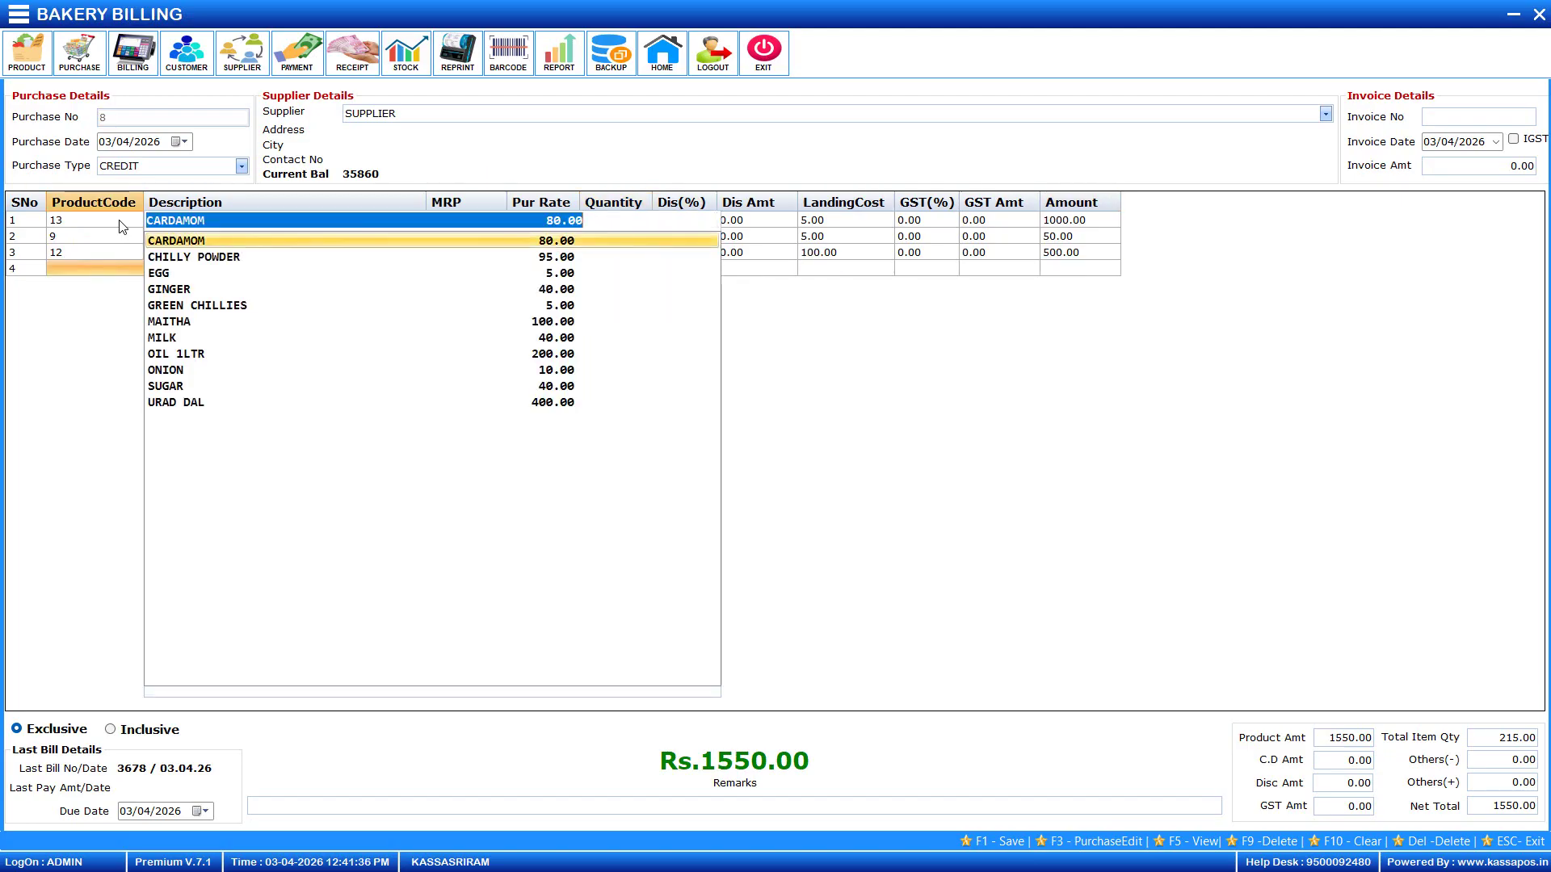
pyautogui.press('Down')
pyautogui.press('Return')
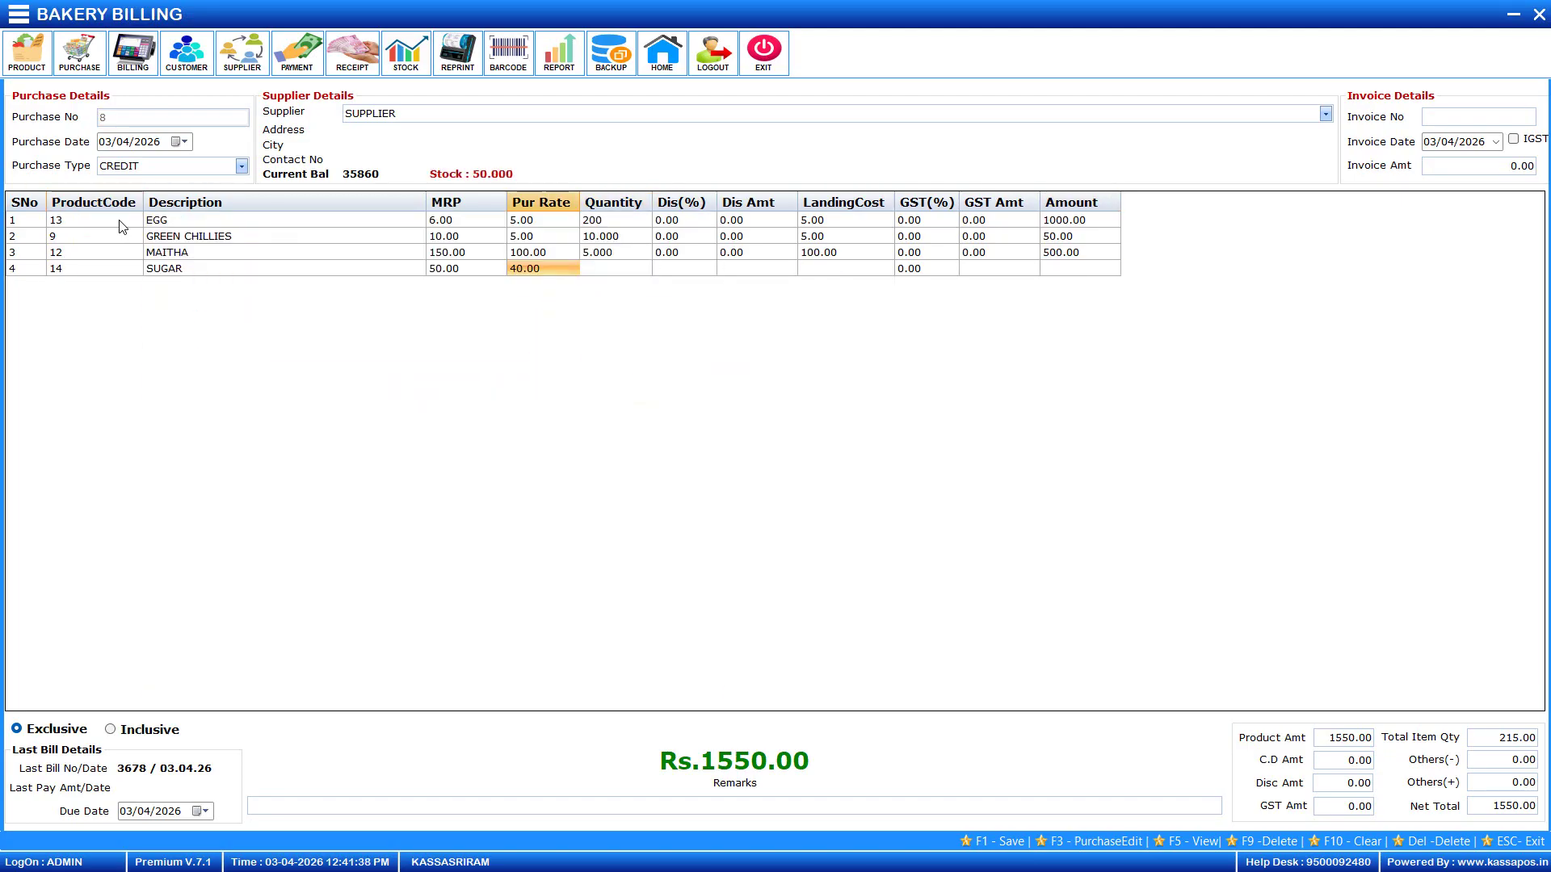
pyautogui.press('Return')
pyautogui.write('30')
pyautogui.press('Return')
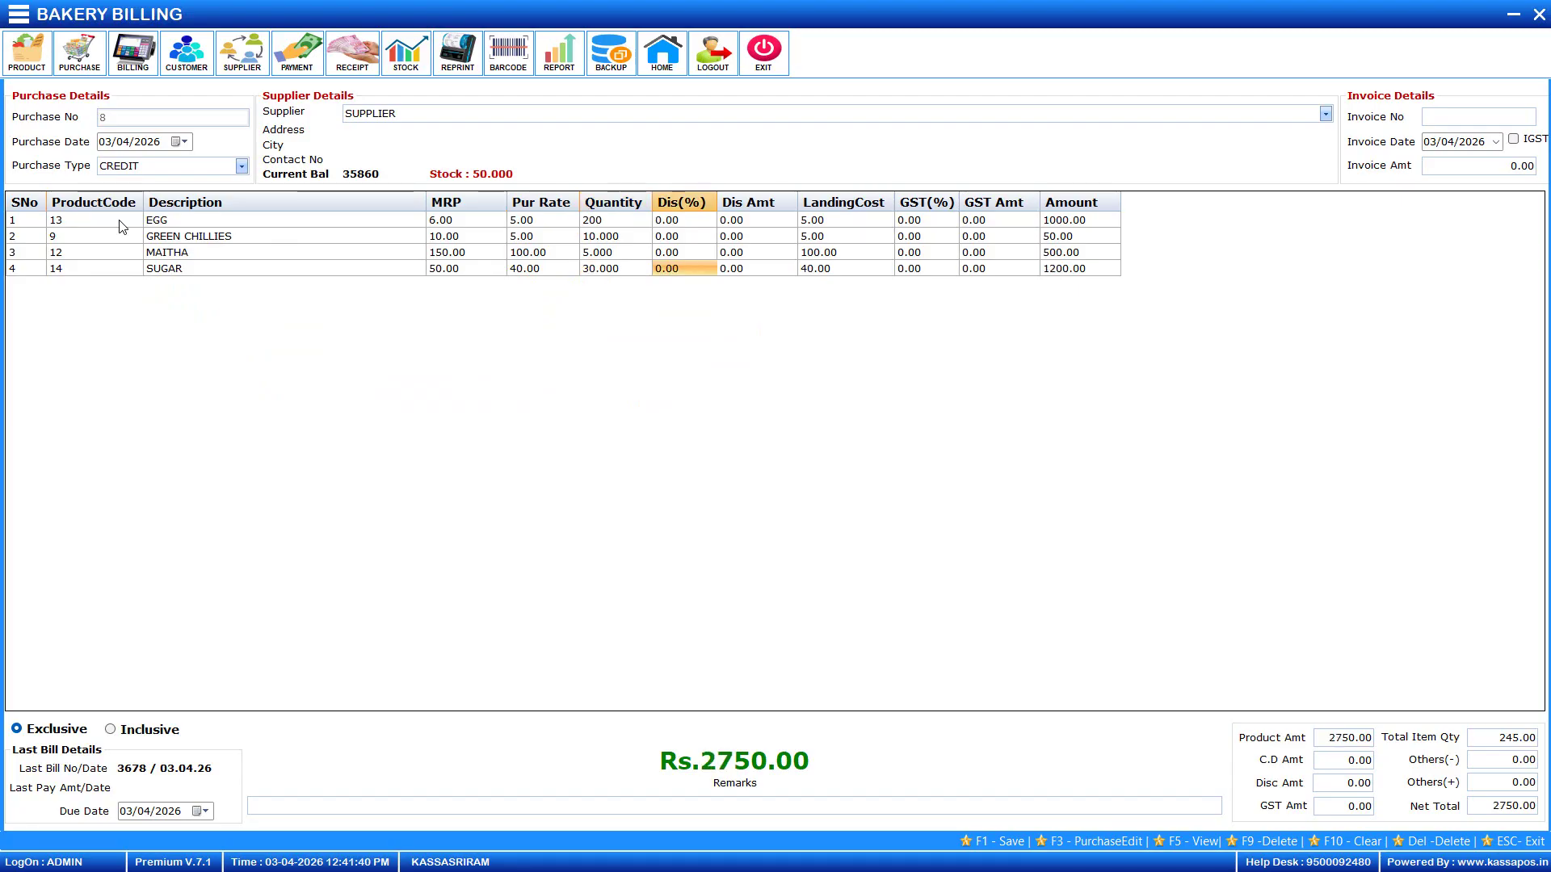
pyautogui.press('Return')
pyautogui.press('Return')
# Add OIL 1LTR as the fifth purchase line with a quantity of 35, accepting its default rate and discount.
pyautogui.press('Down')
pyautogui.press('Down')
pyautogui.press('Down')
pyautogui.press('Down')
pyautogui.press('Down')
pyautogui.press('Down')
pyautogui.press('Down')
pyautogui.press('Down')
pyautogui.press('Down')
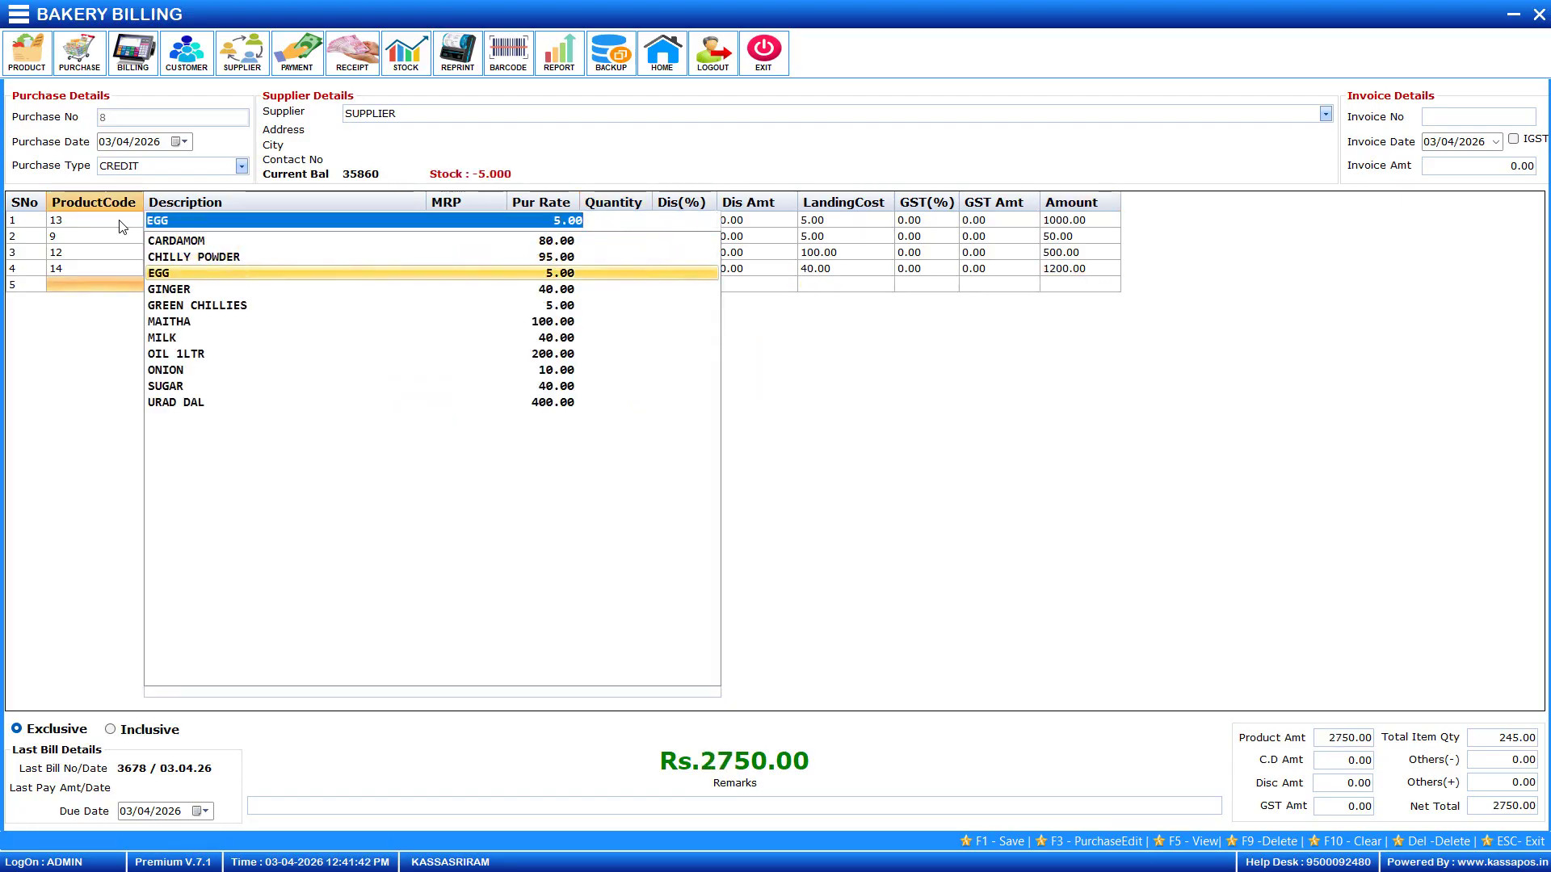
pyautogui.press('Up')
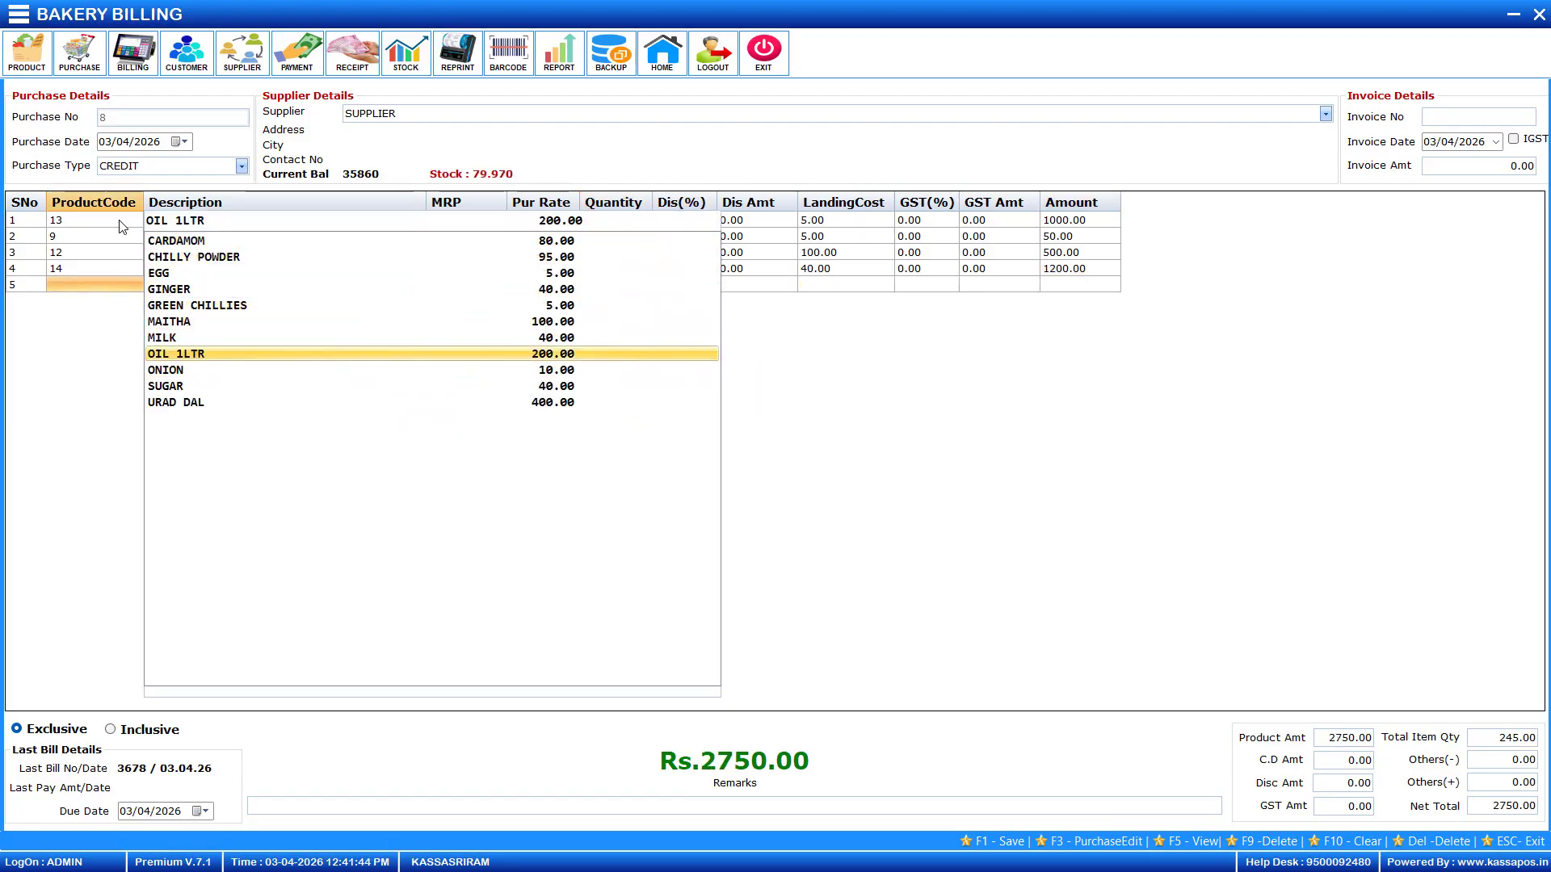
pyautogui.press('Return')
pyautogui.press('Return')
pyautogui.write('3')
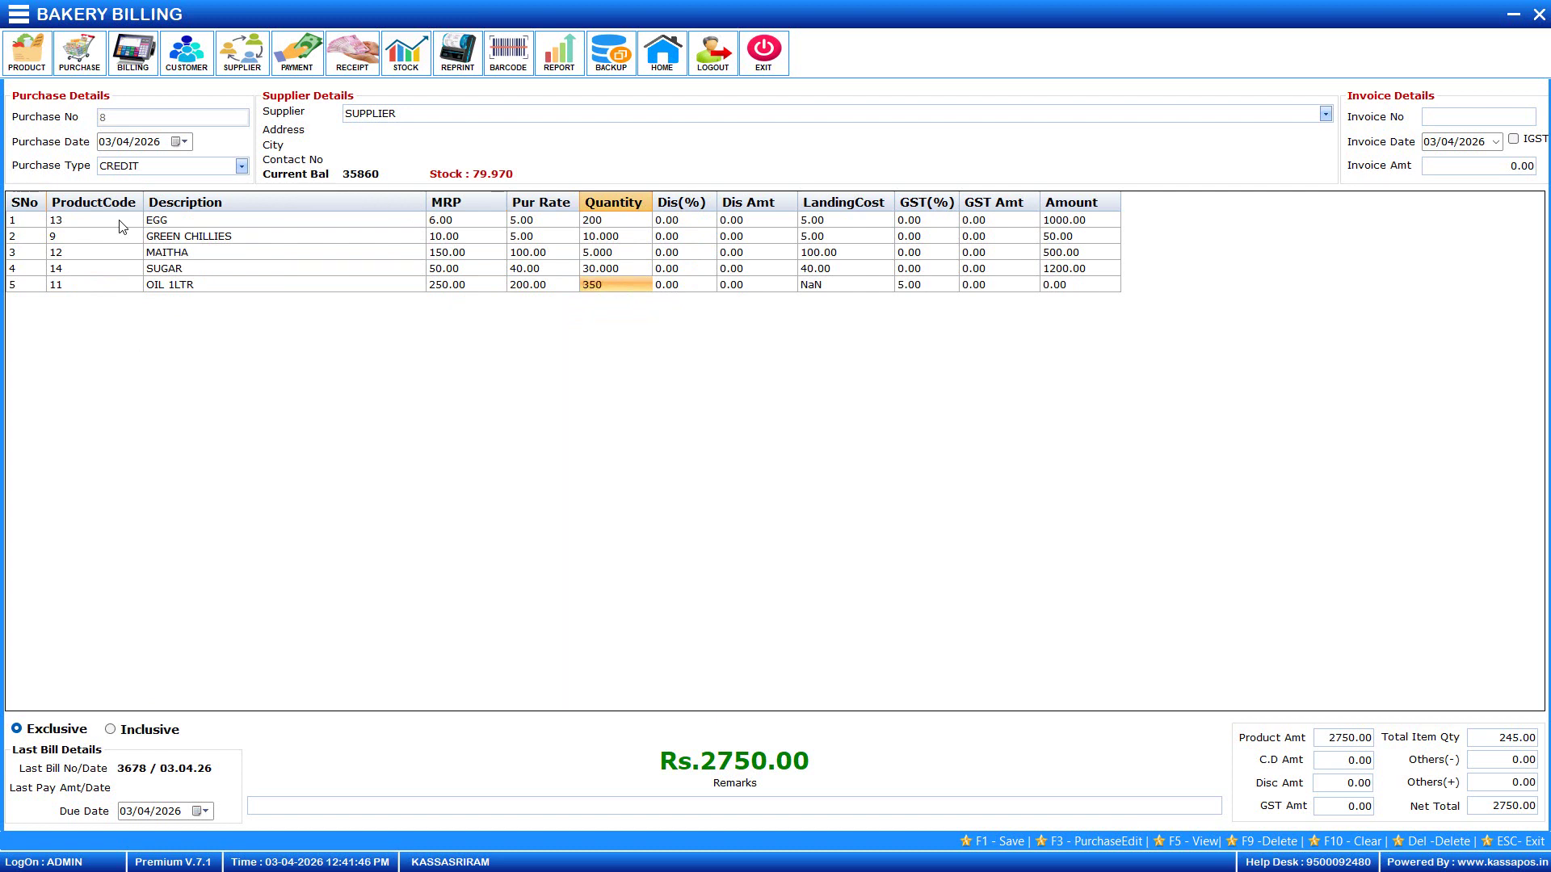
pyautogui.write('5')
pyautogui.press('Return')
pyautogui.press('Return')
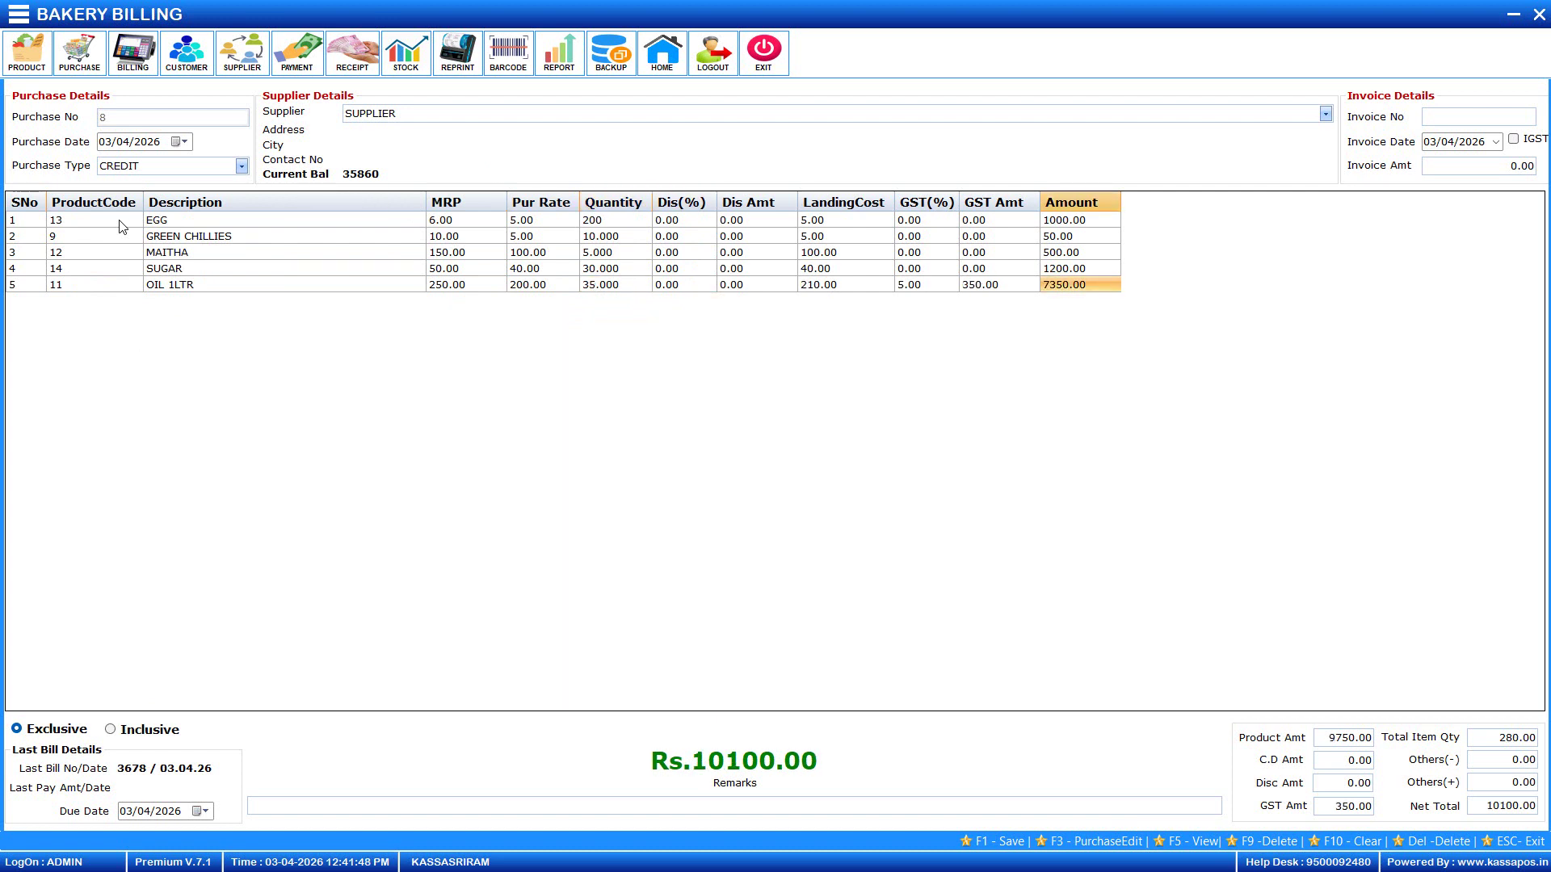
pyautogui.press('Return')
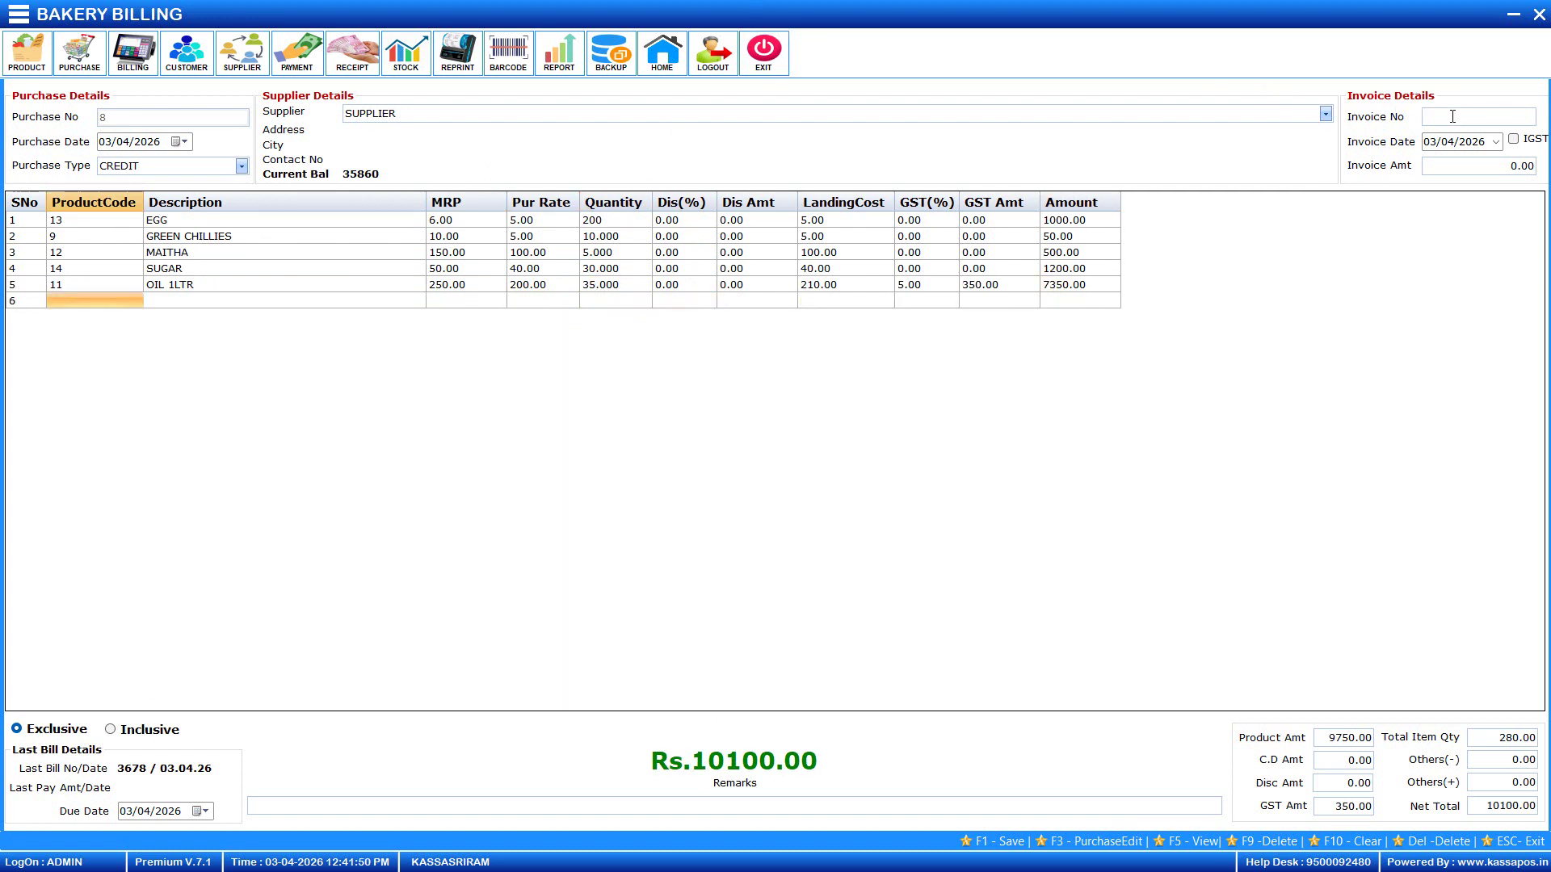
# Enter the supplier's invoice number and an invoice amount of 10100, and save the purchase.
pyautogui.click(1451, 117)
pyautogui.write('32248')
pyautogui.click(1522, 166)
pyautogui.write('10100')
pyautogui.press('F1')
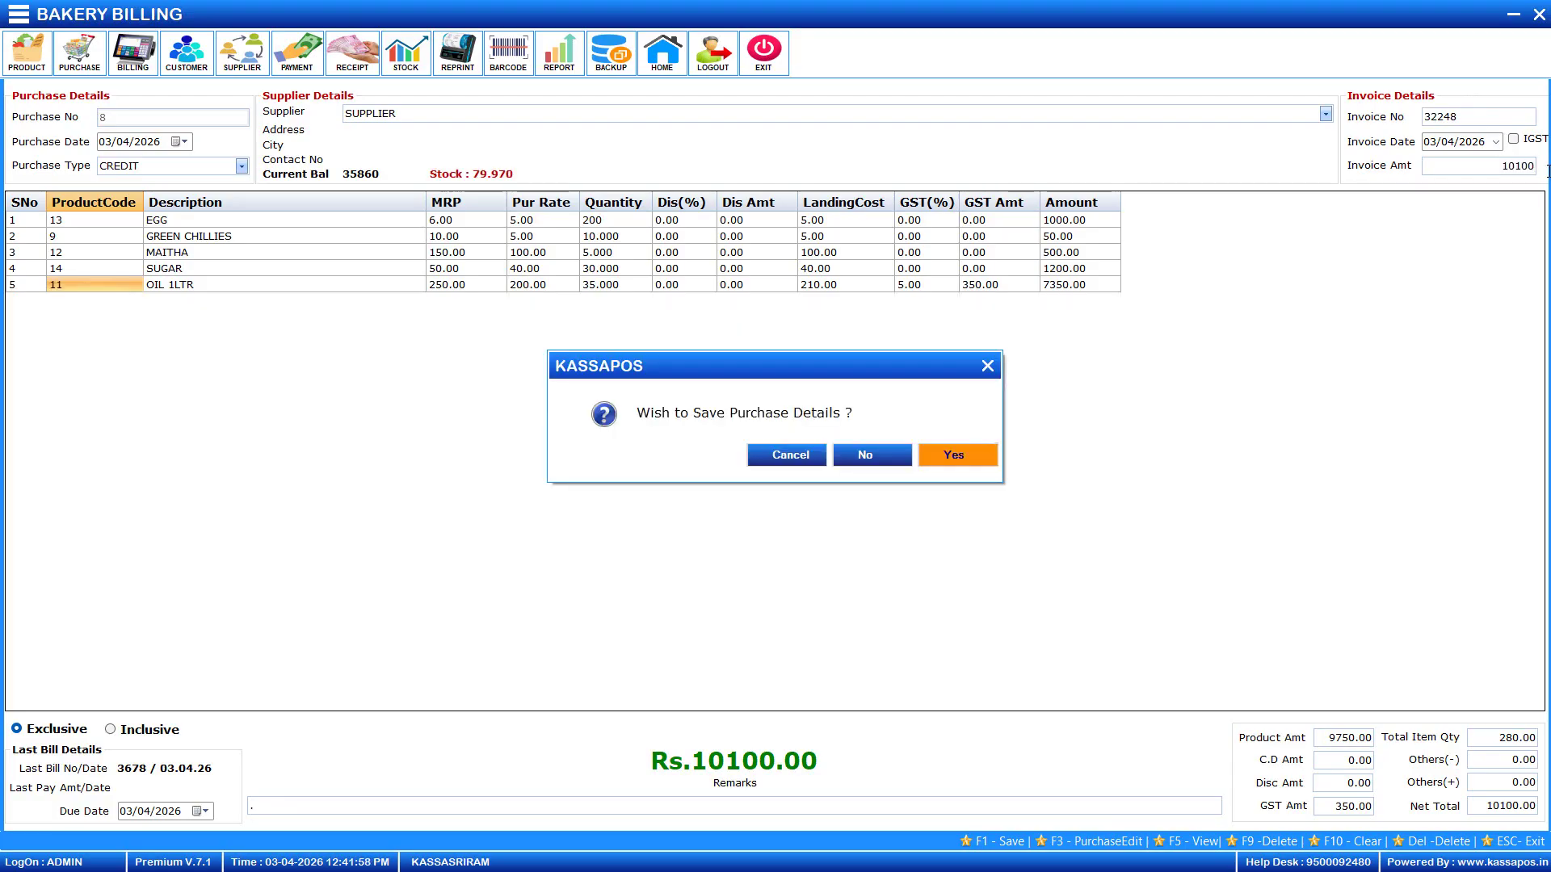
pyautogui.press('Return')
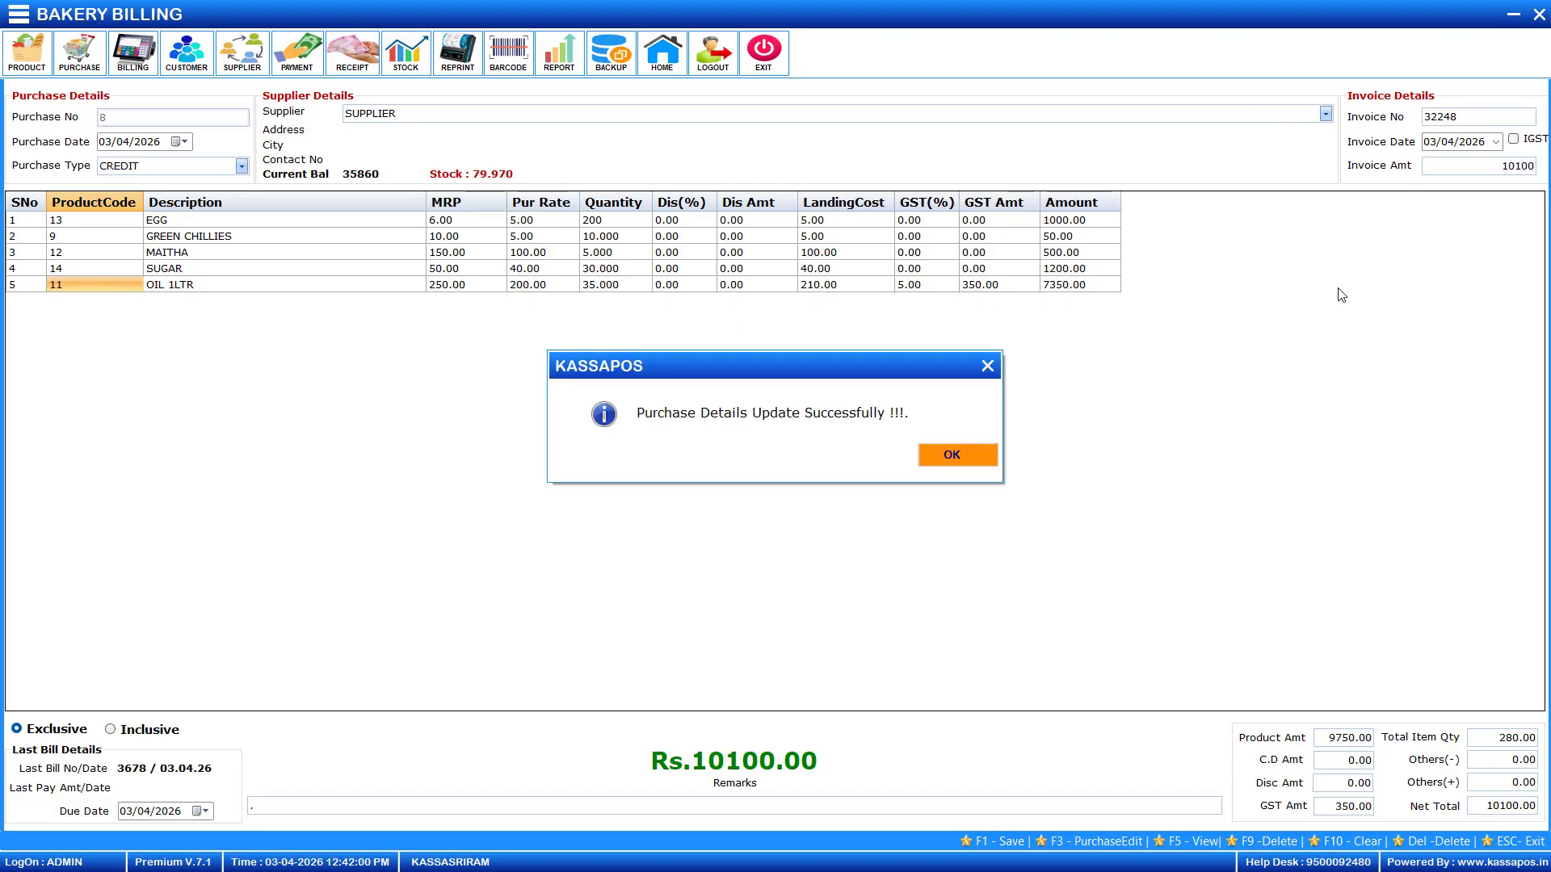
pyautogui.click(970, 456)
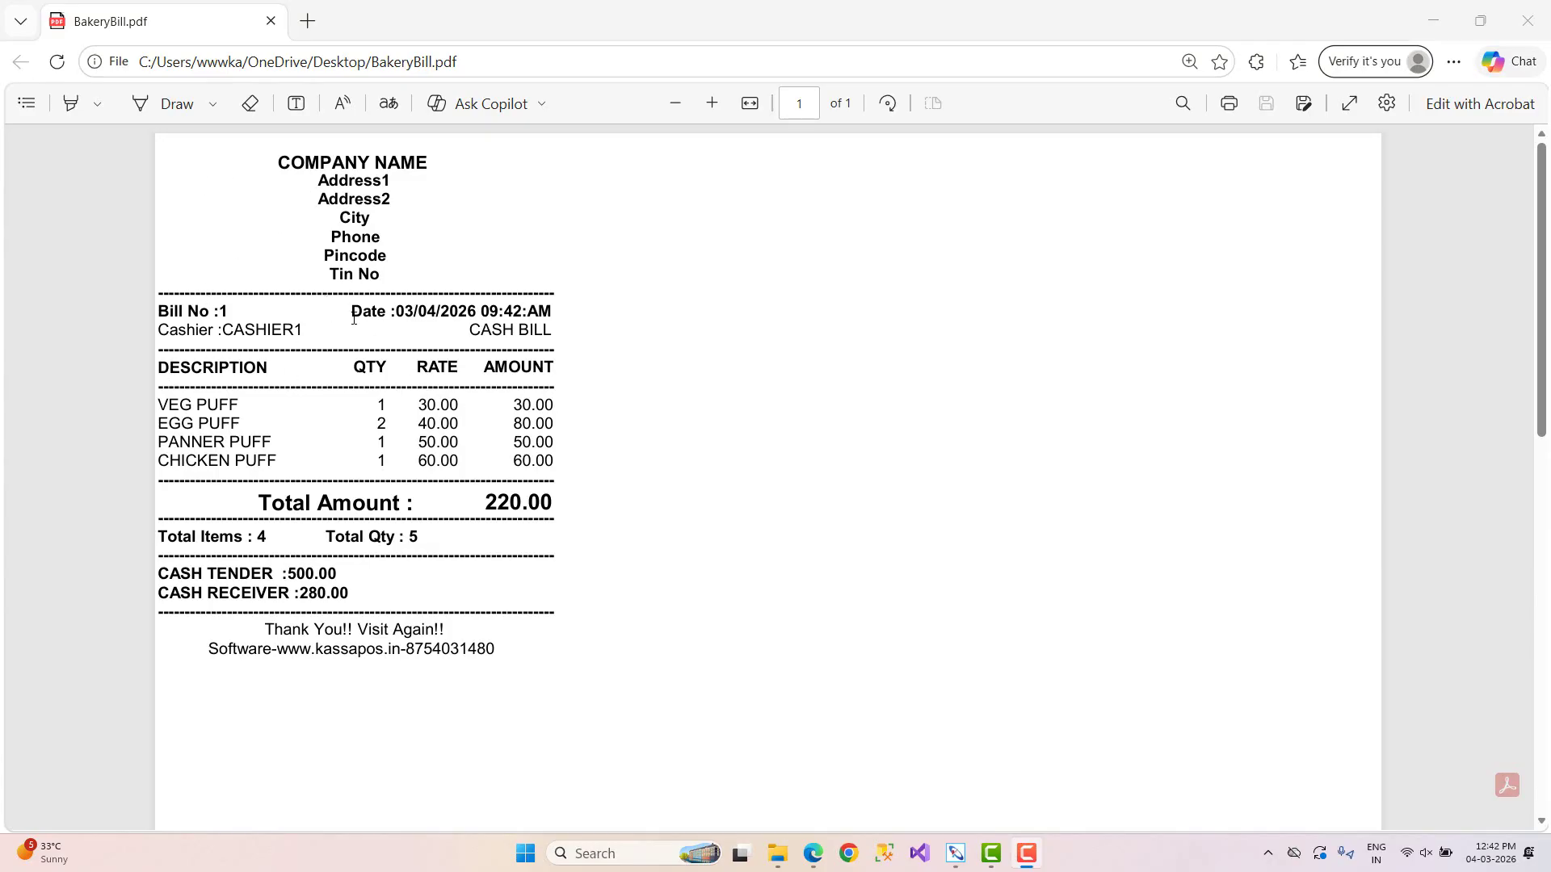
# Review the cash bill in BakeryBill.pdf from its header down to the footer.
pyautogui.scroll(-3, 228, 330)
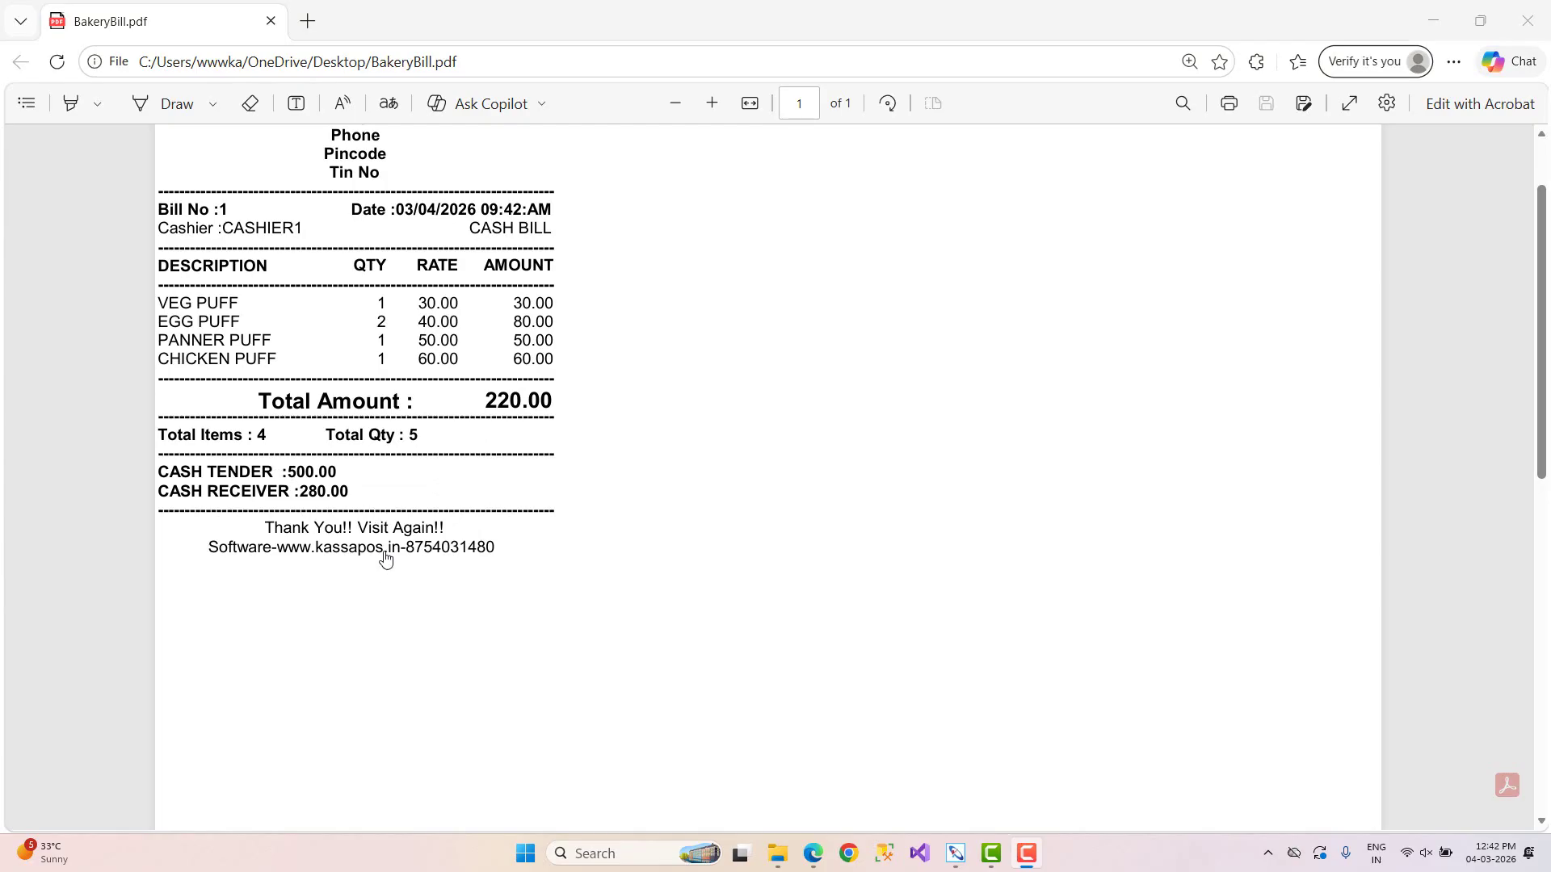
pyautogui.scroll(2, 429, 478)
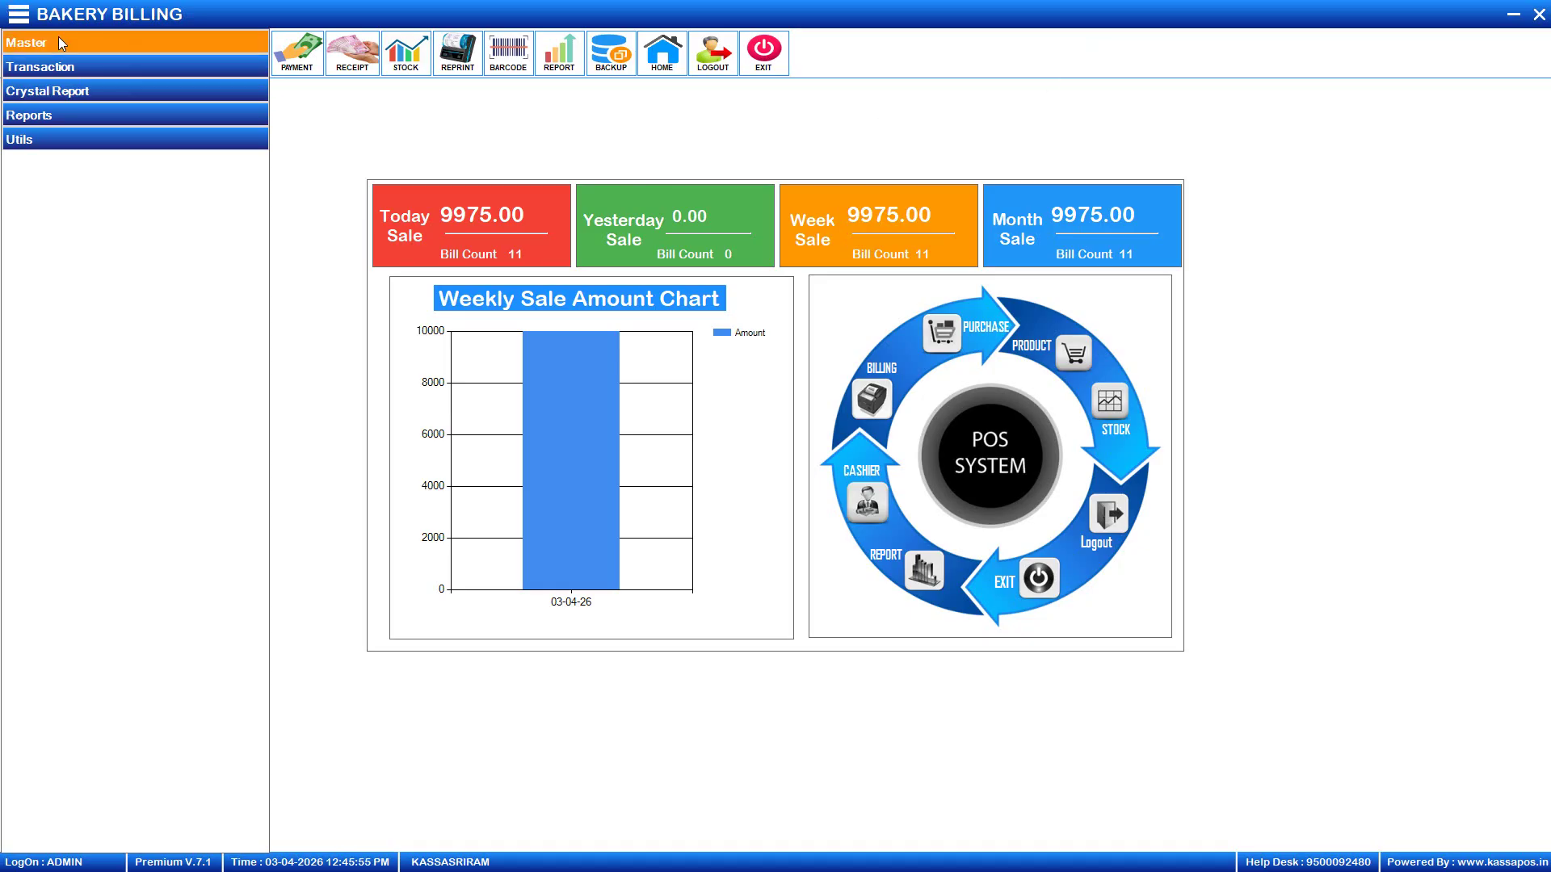
# Open the Food Costing Receipe form from the Store Master group and select EGG PUFF as the item.
pyautogui.click(72, 41)
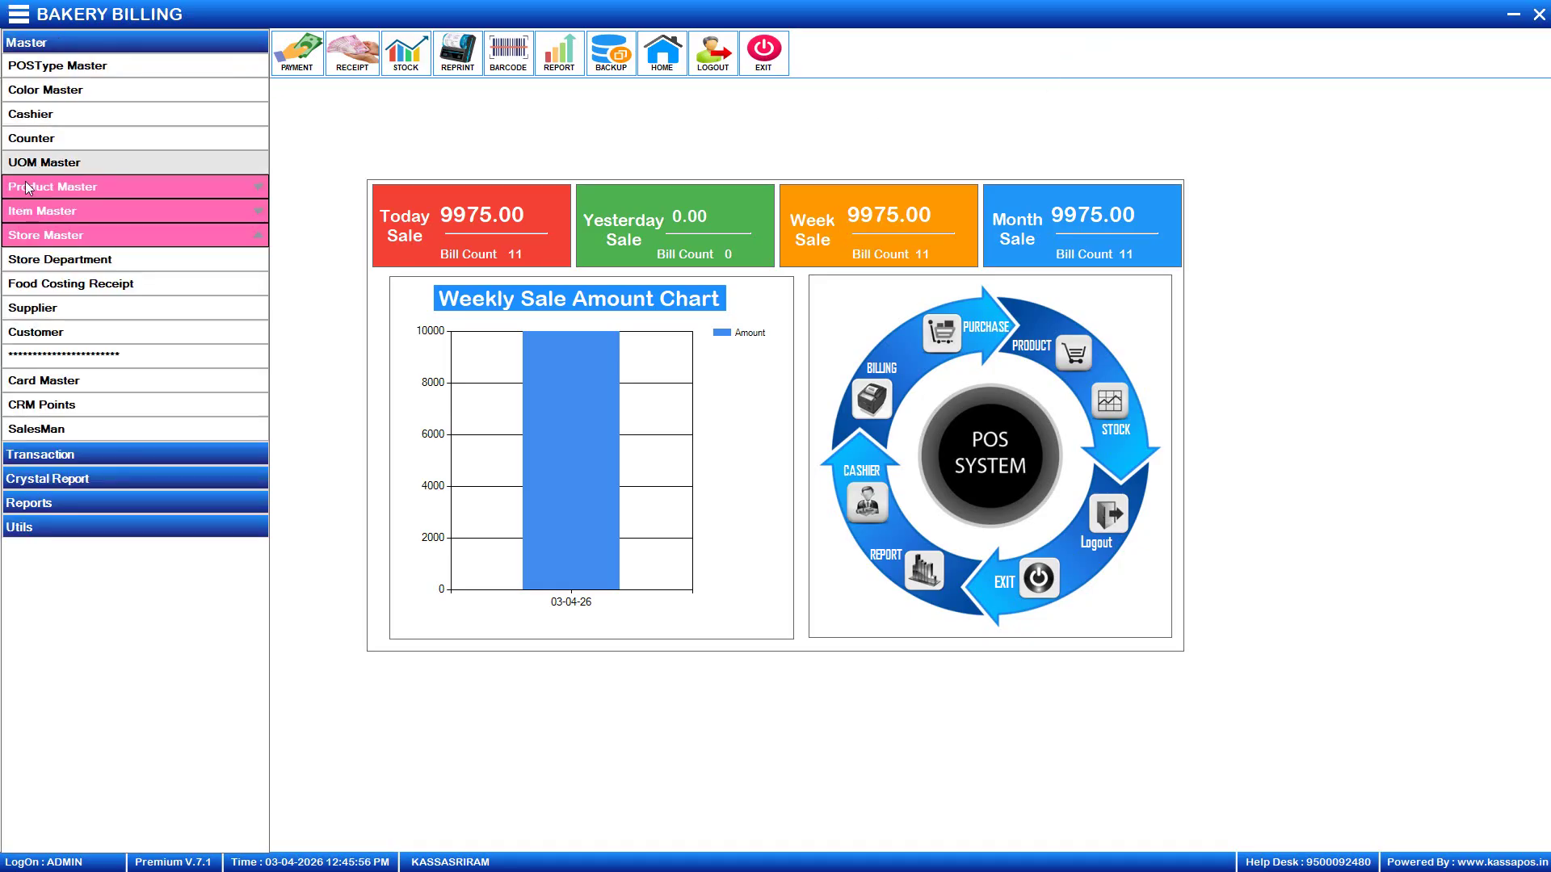
pyautogui.click(31, 235)
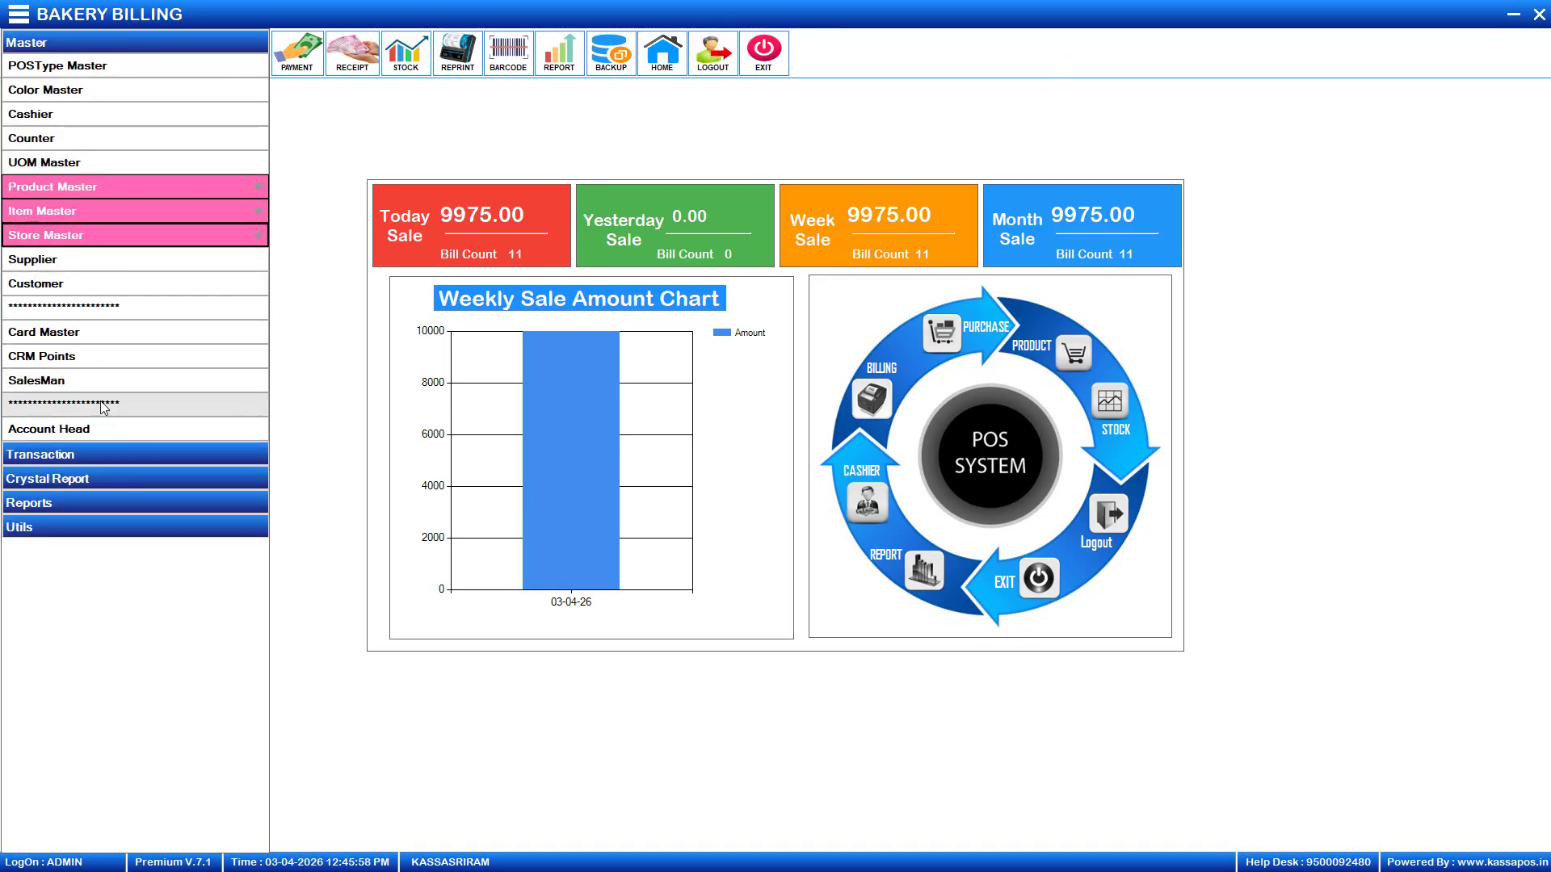
pyautogui.click(130, 235)
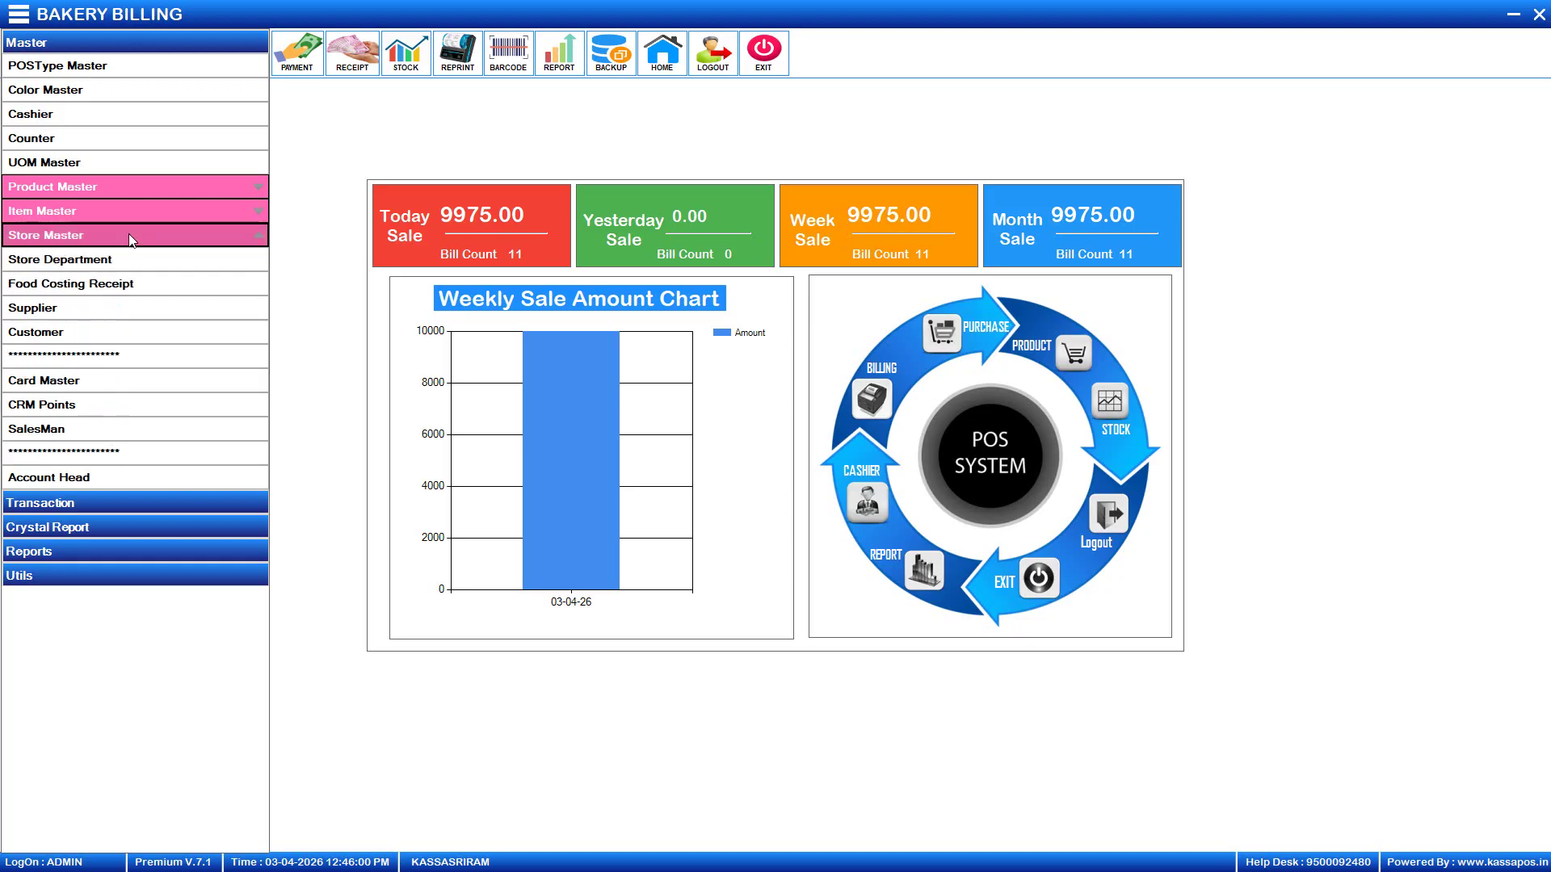
pyautogui.click(88, 291)
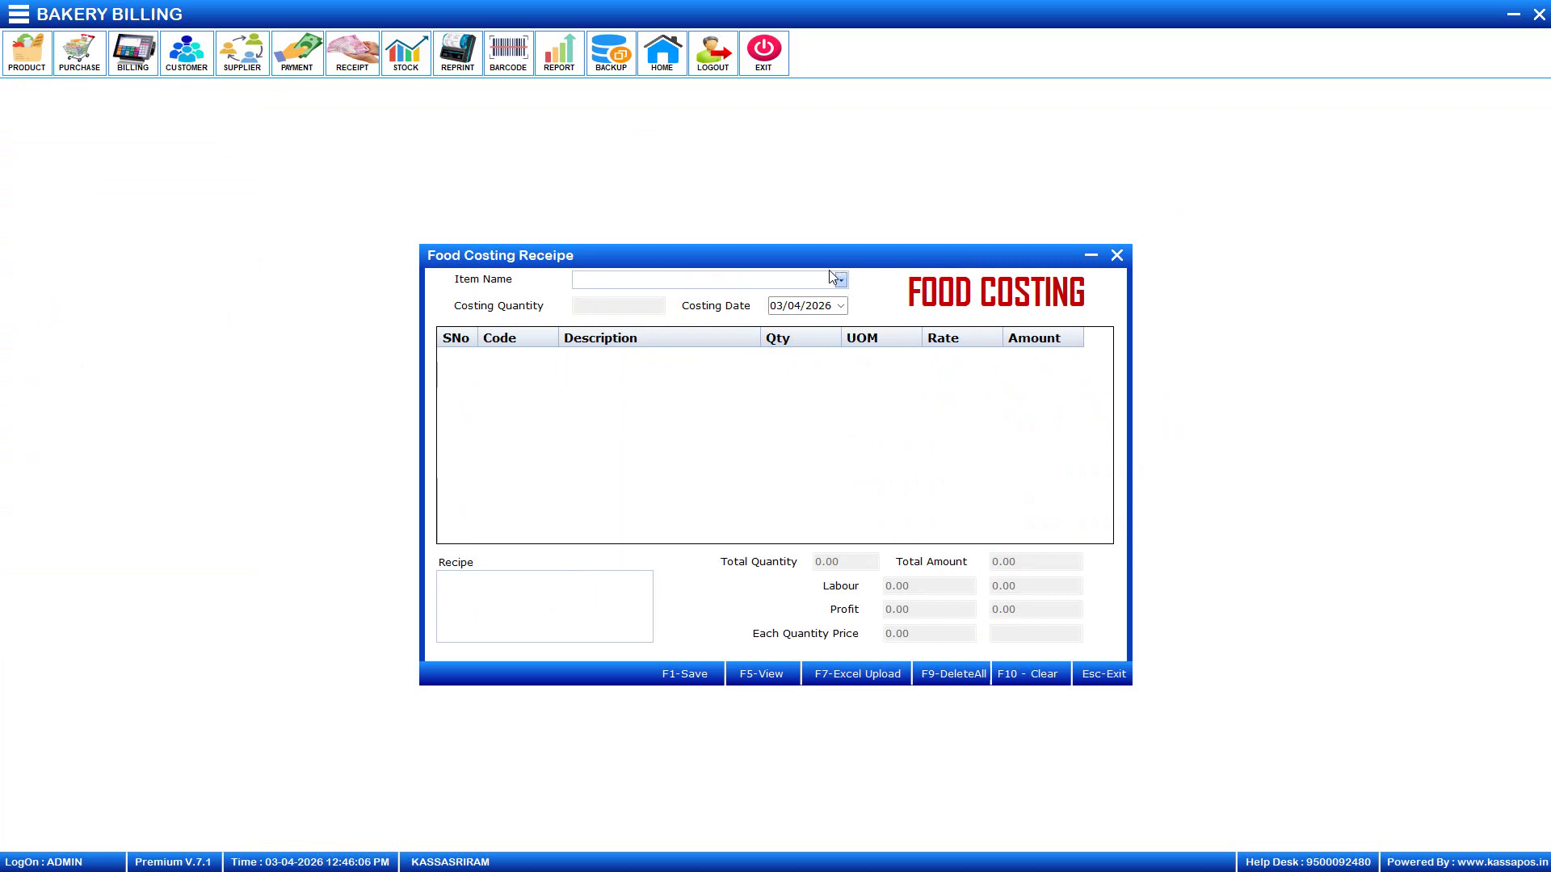
pyautogui.click(841, 279)
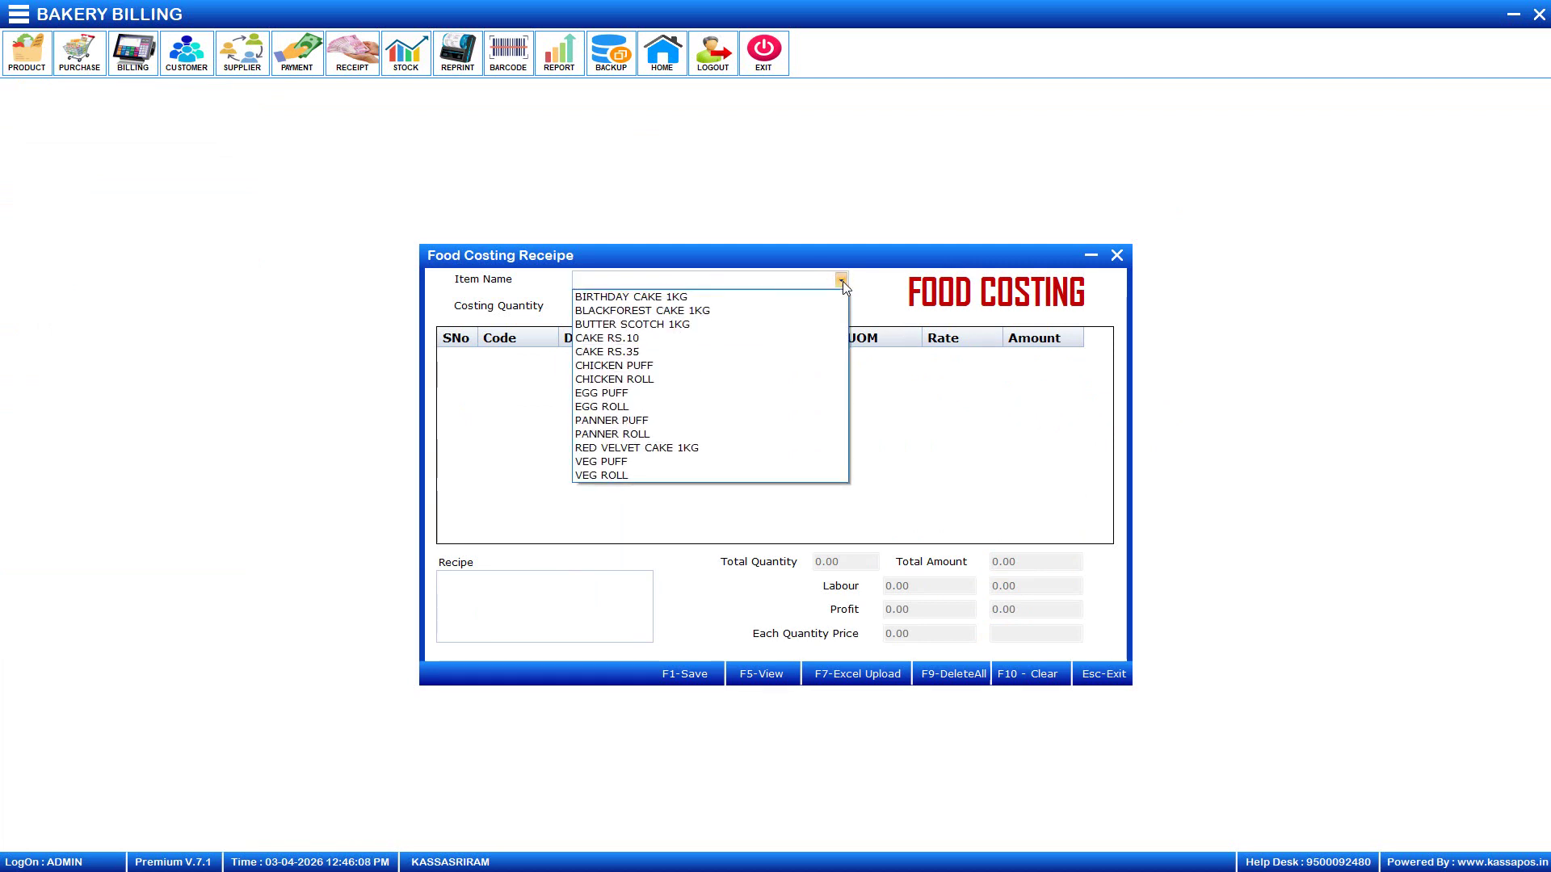
pyautogui.click(719, 401)
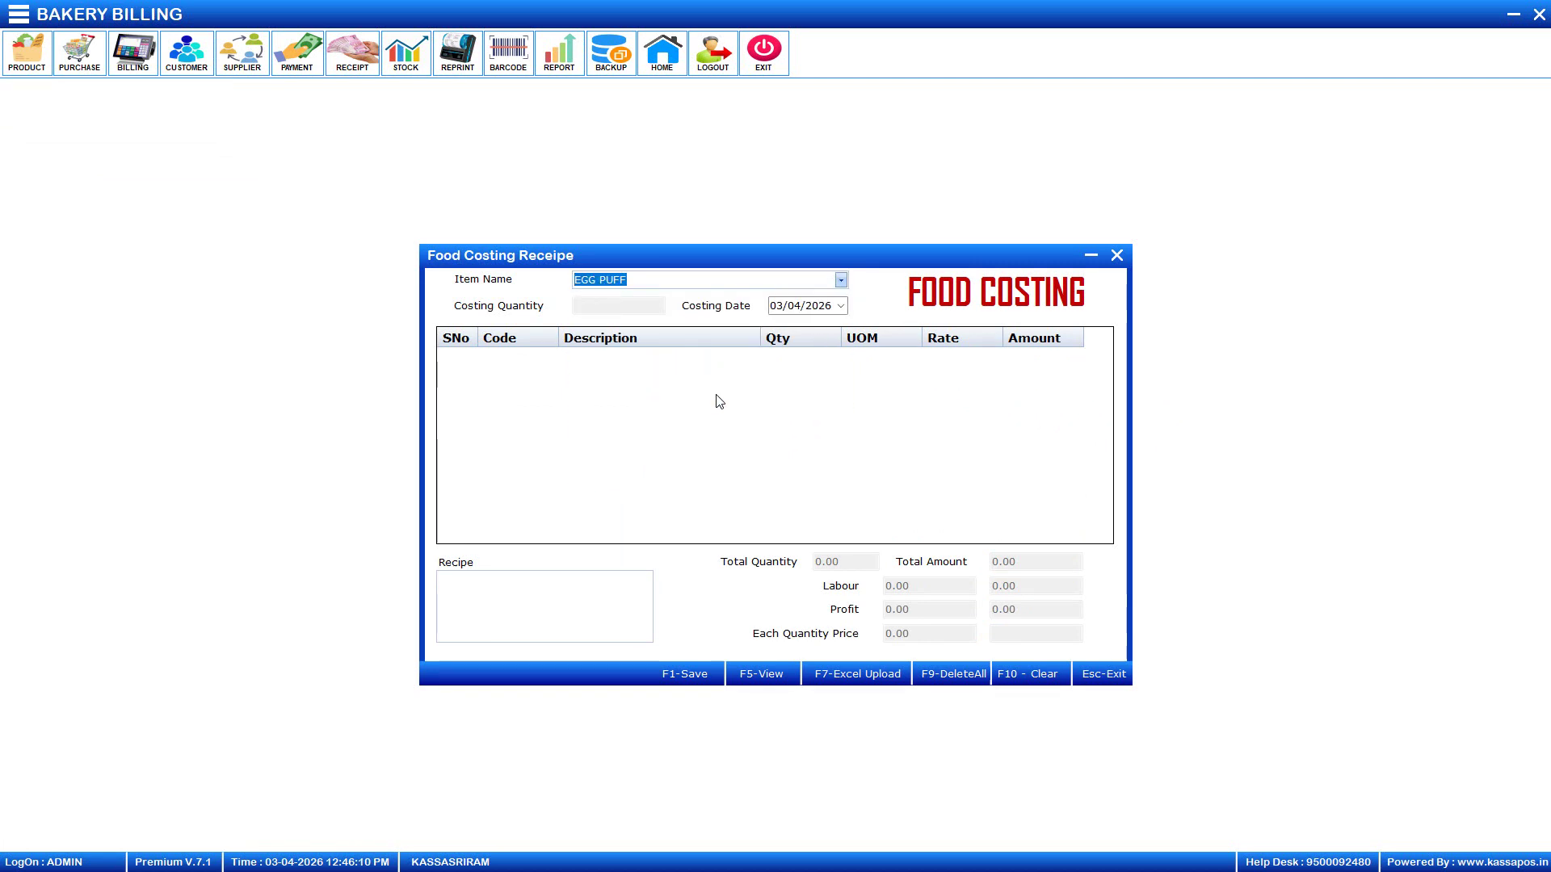
pyautogui.press('Return')
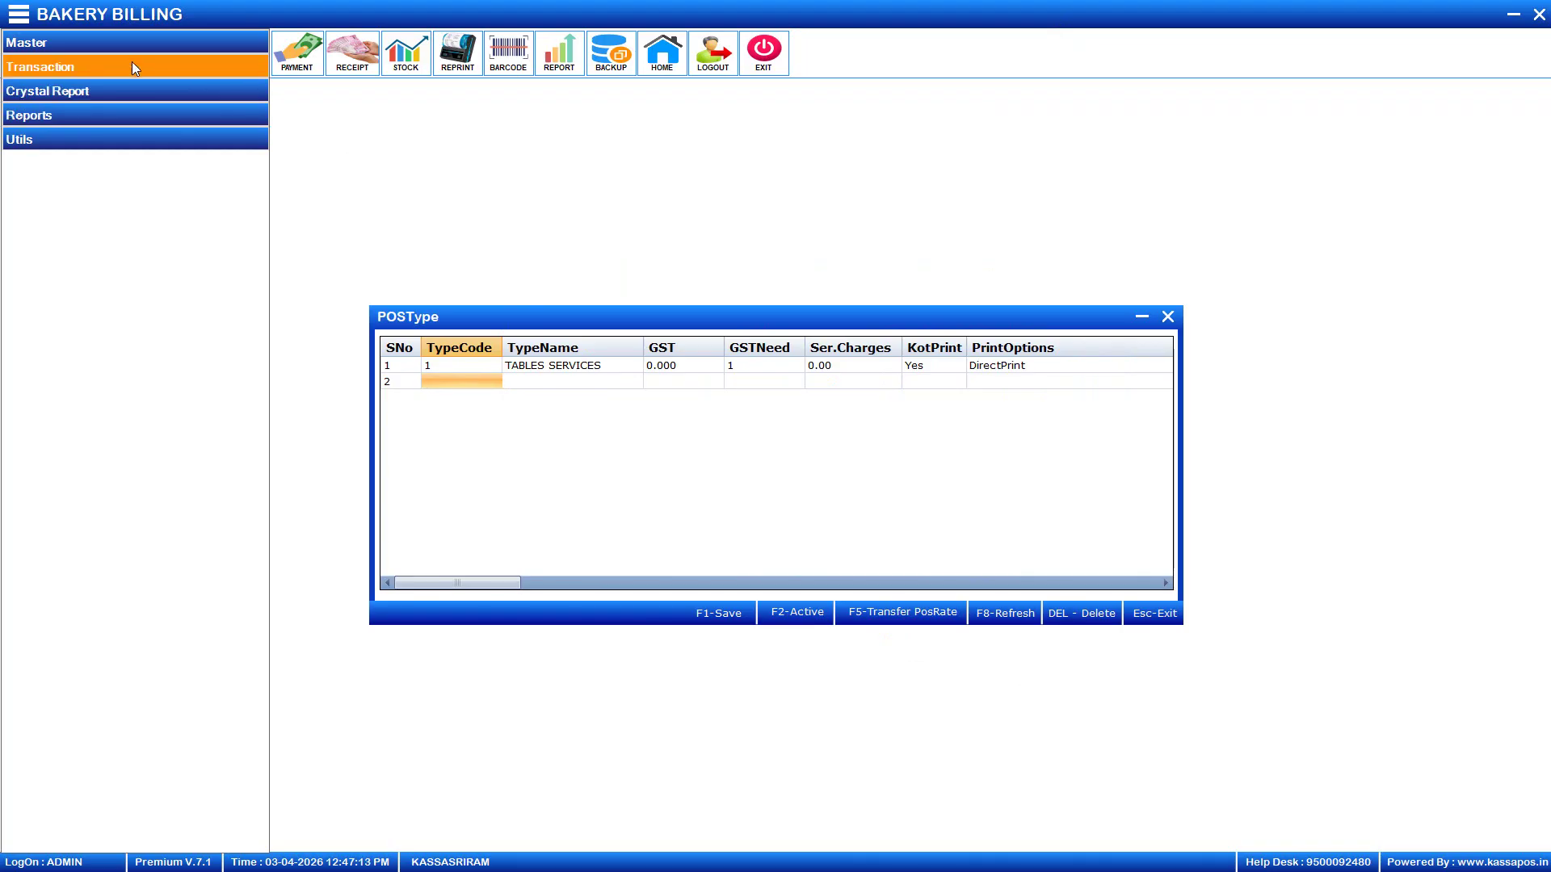
# Open the Production Plan form from the Store Transaction group.
pyautogui.click(134, 65)
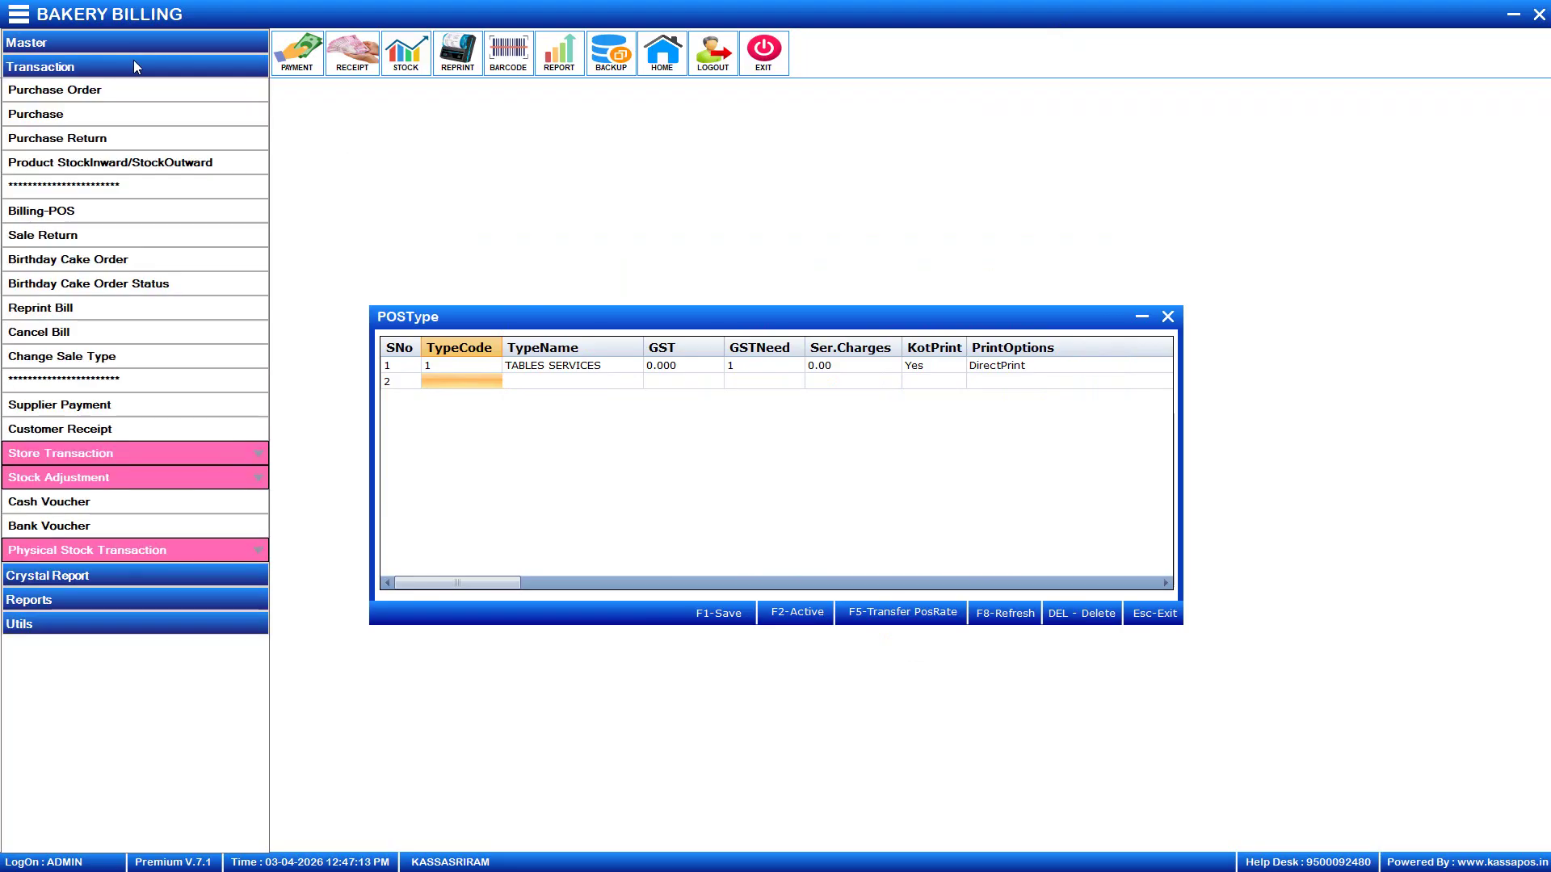
pyautogui.click(117, 452)
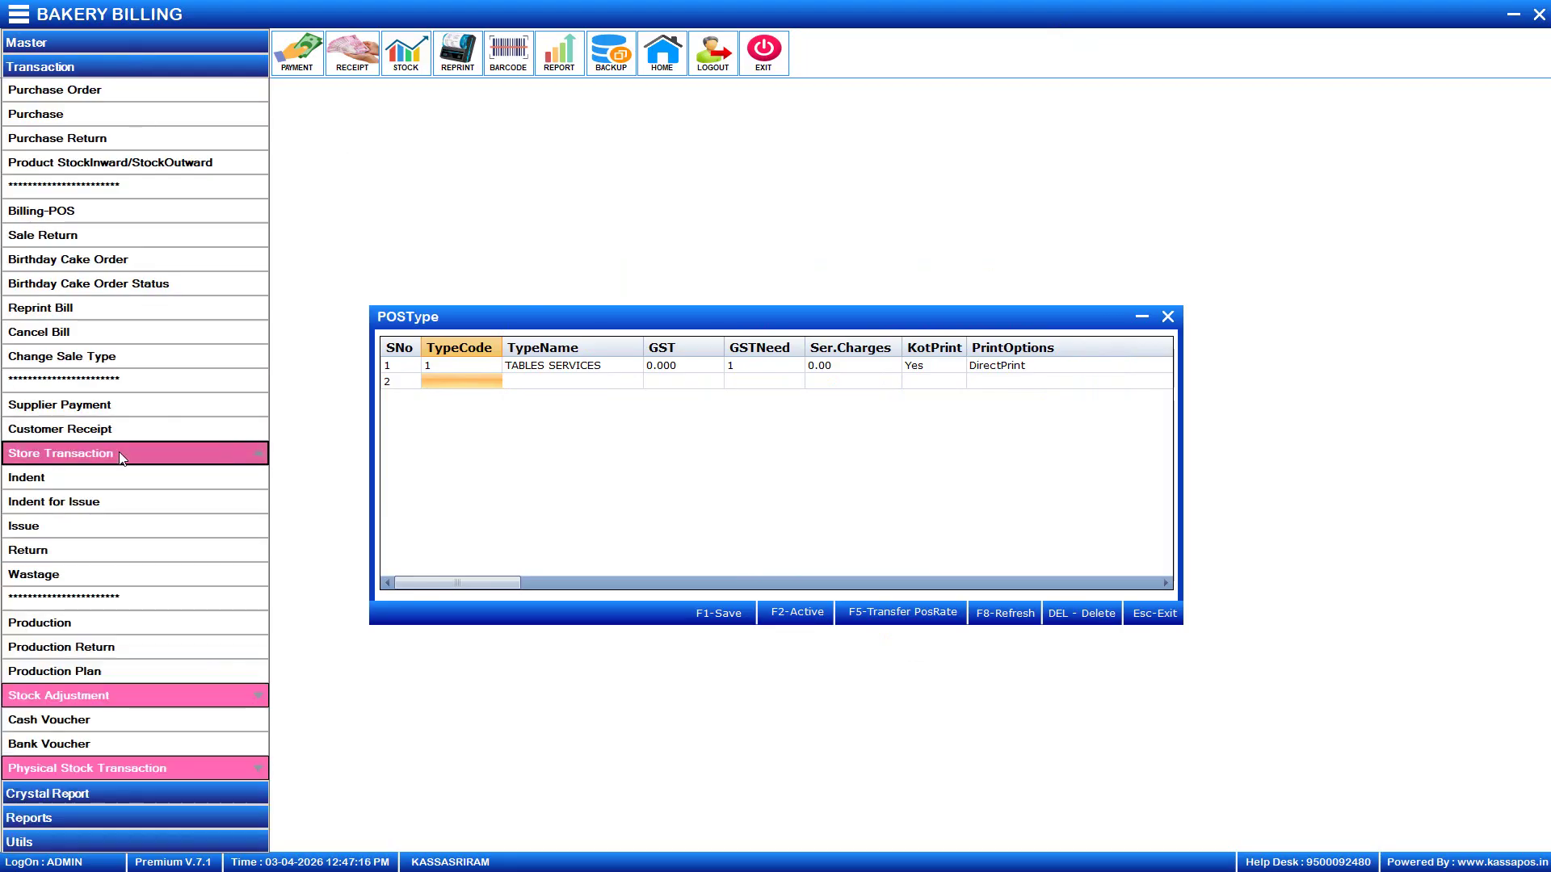
pyautogui.click(111, 670)
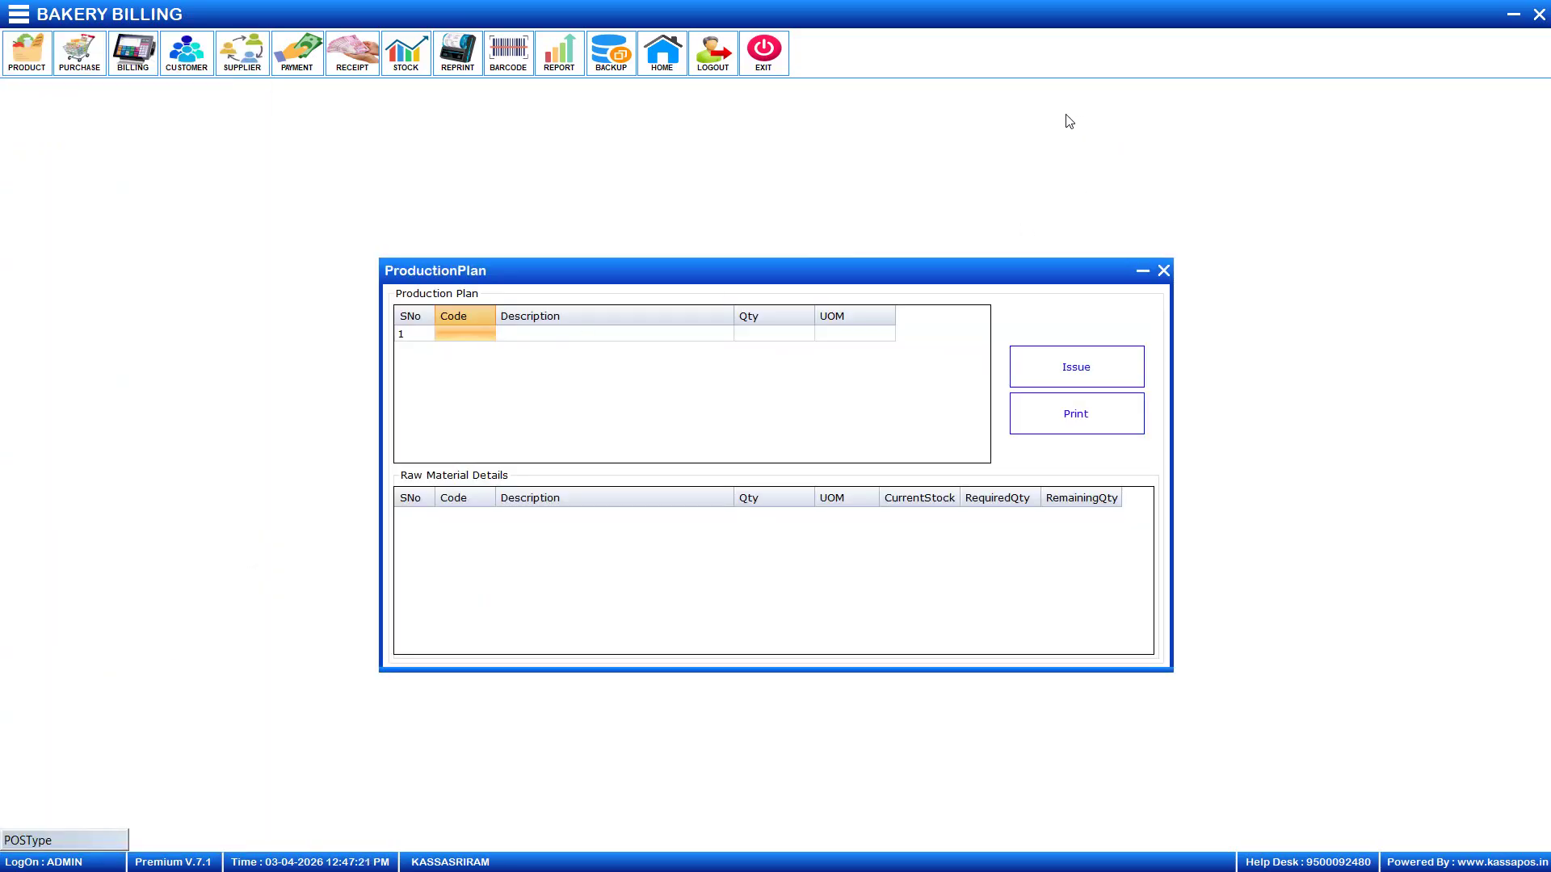
# Add EGG PUFF as the first production plan line with a quantity of 75.
pyautogui.click(502, 335)
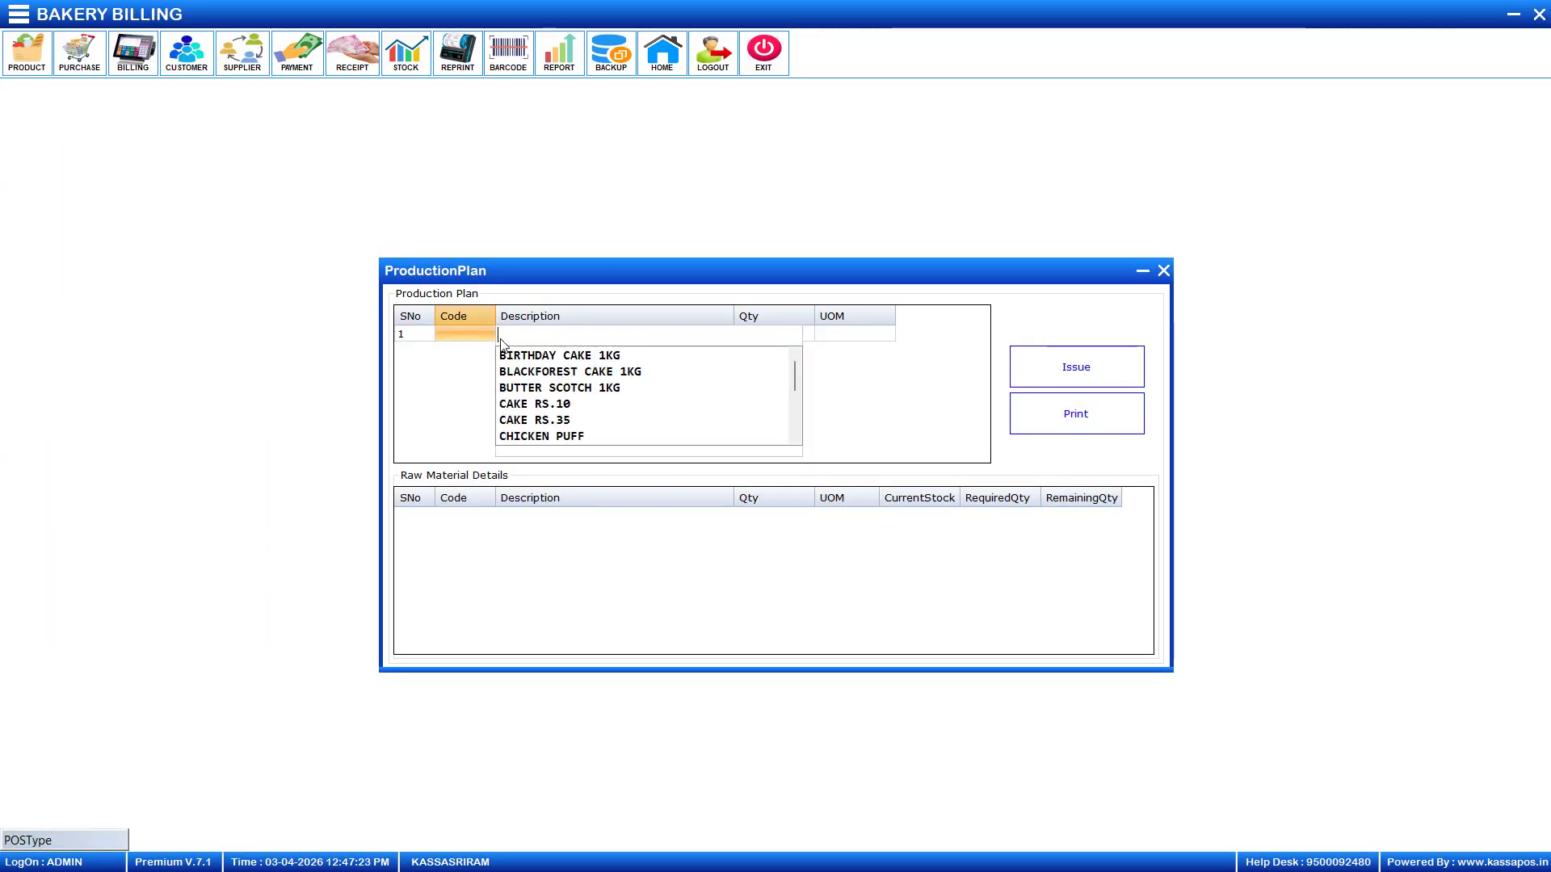
pyautogui.press('Down')
pyautogui.press('Down')
pyautogui.press('Down')
pyautogui.press('Down')
pyautogui.press('Down')
pyautogui.press('Down')
pyautogui.press('Down')
pyautogui.press('Down')
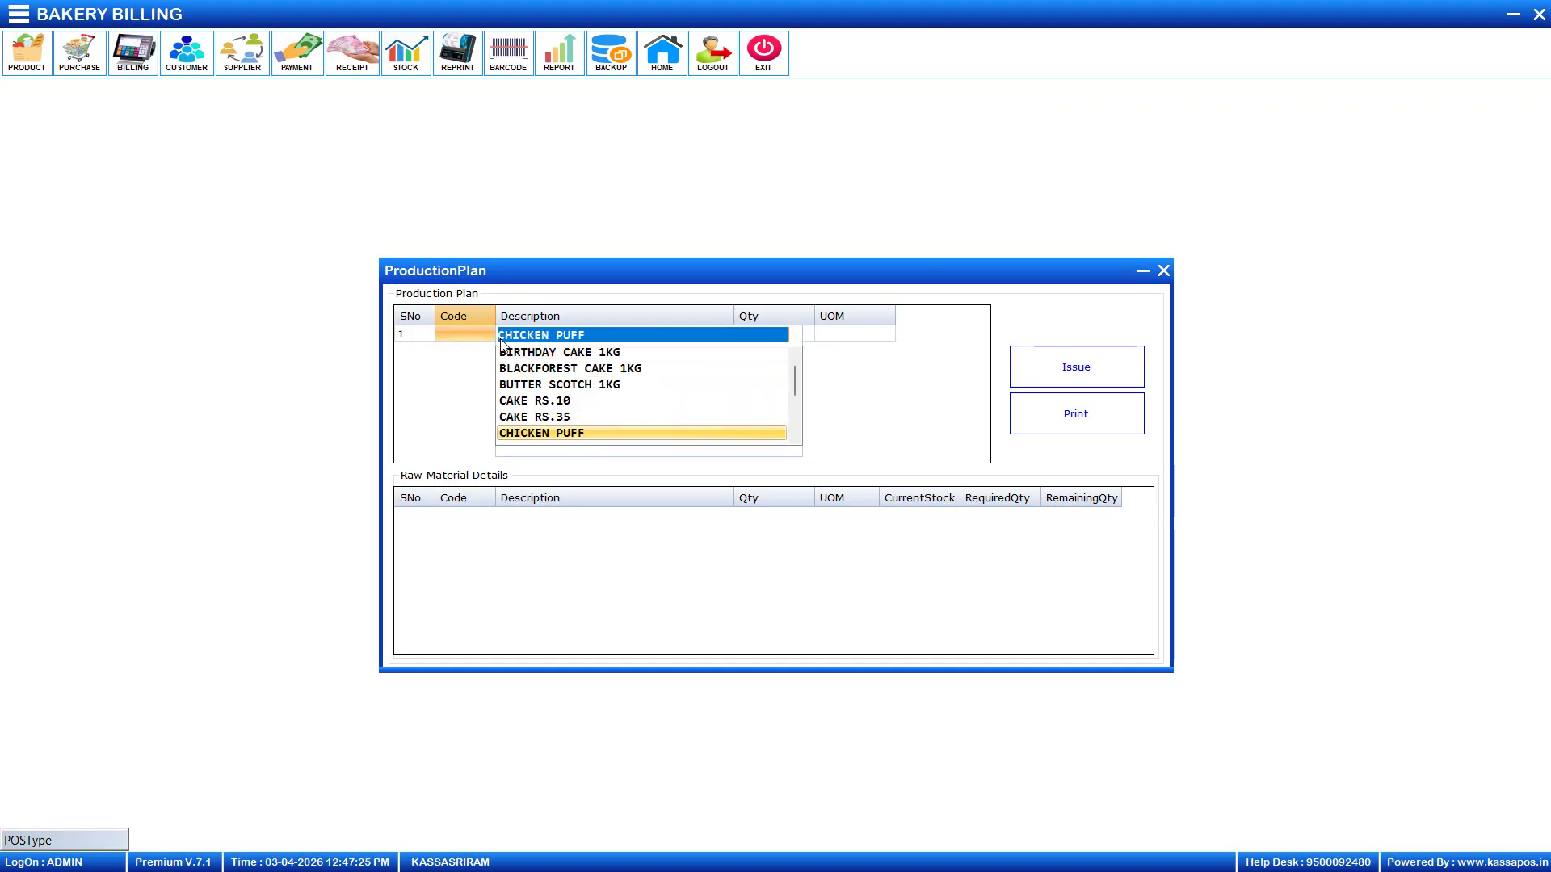
pyautogui.press('Return')
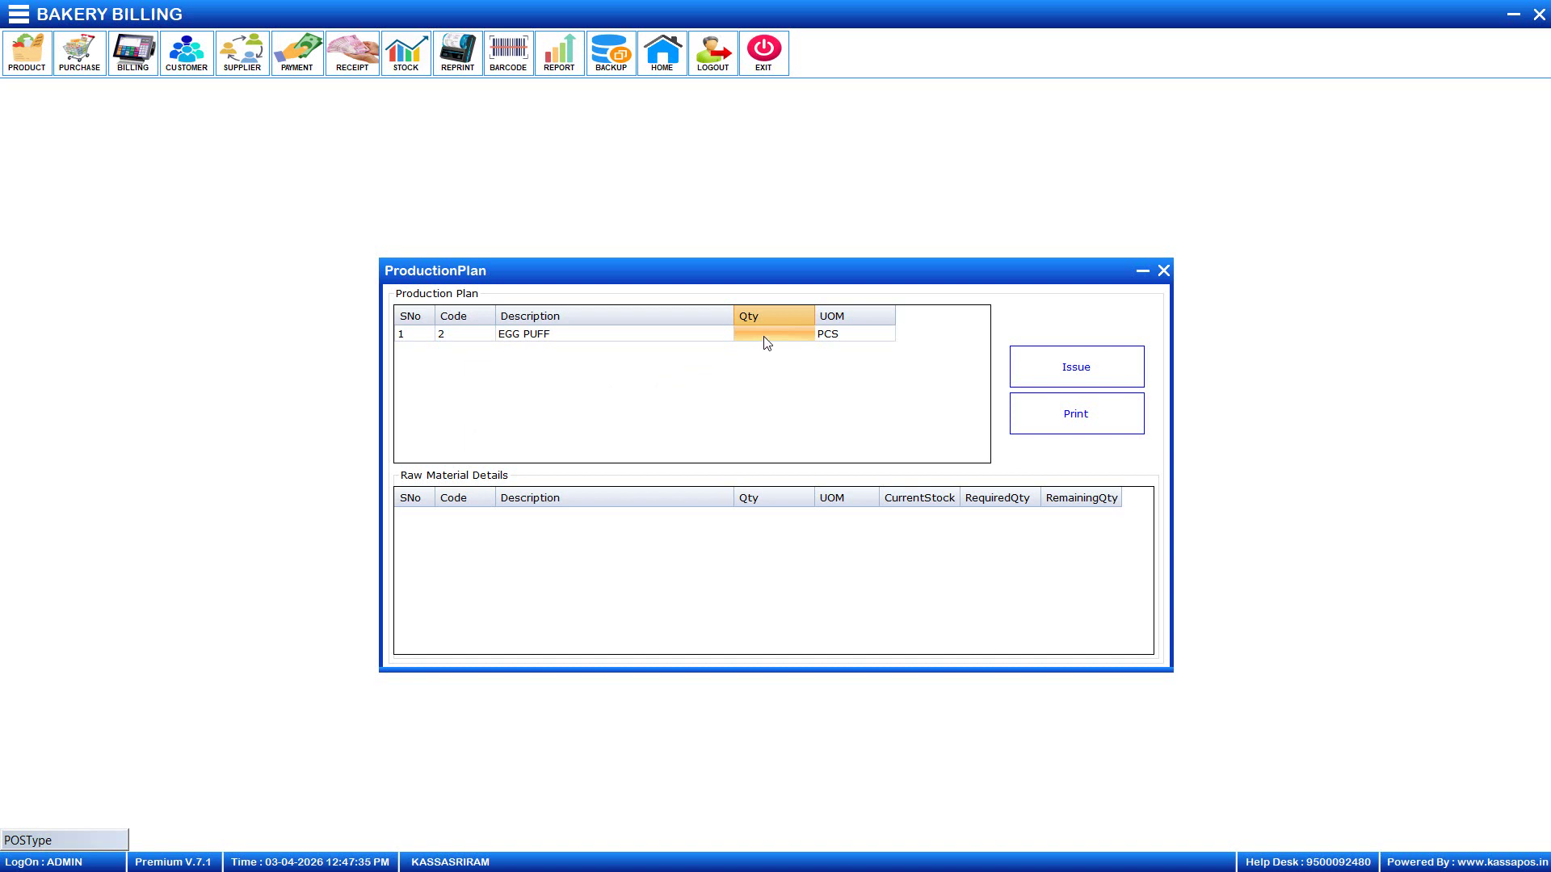
pyautogui.press('Return')
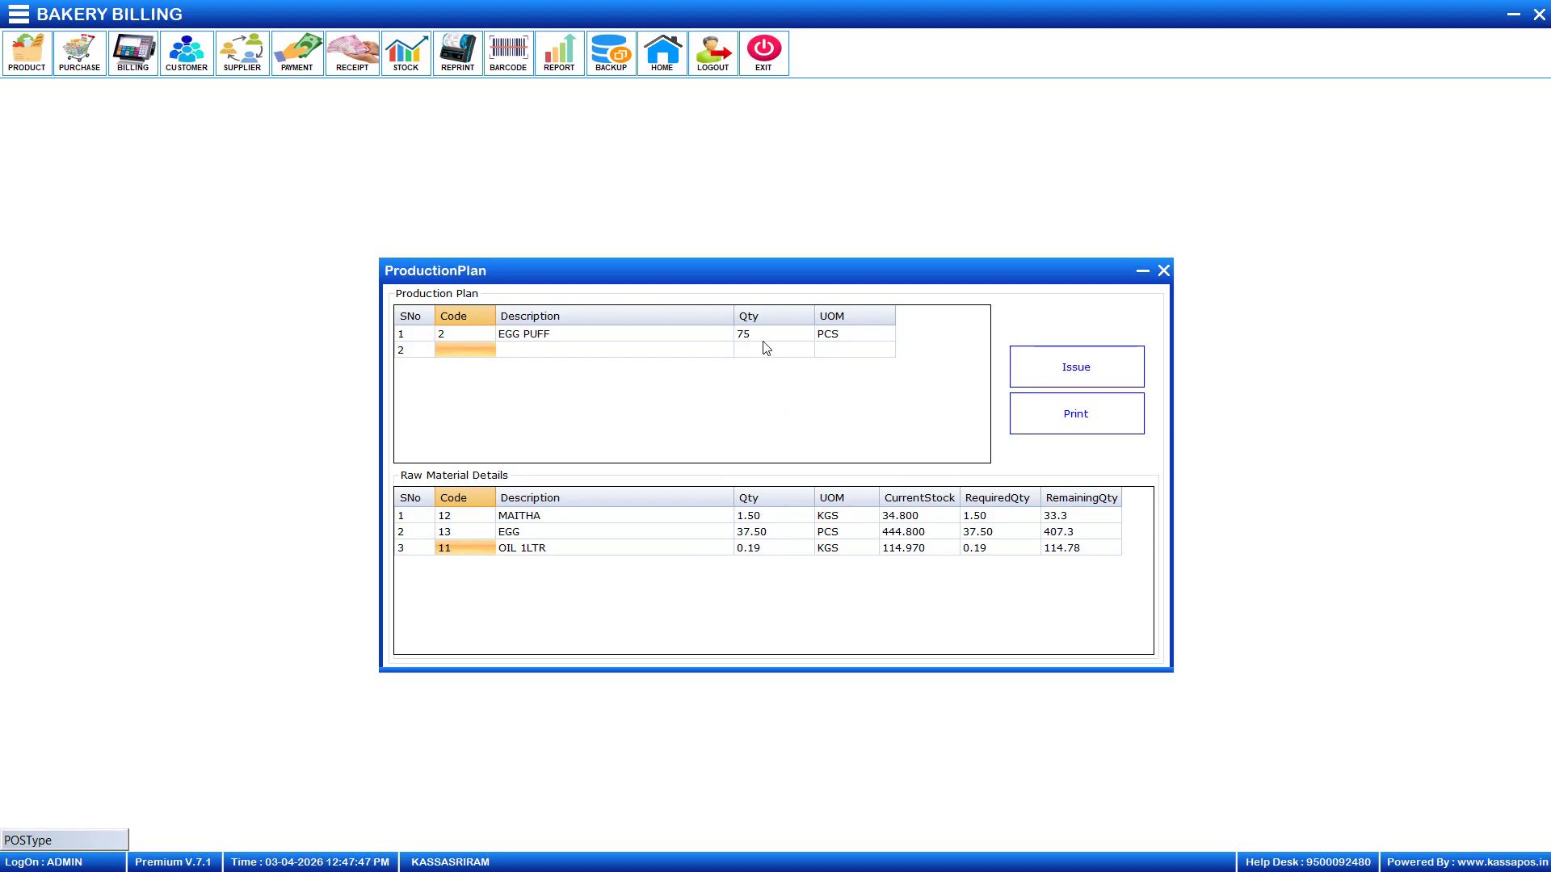
# Set the planned EGG PUFF quantity to 200.
pyautogui.click(739, 334)
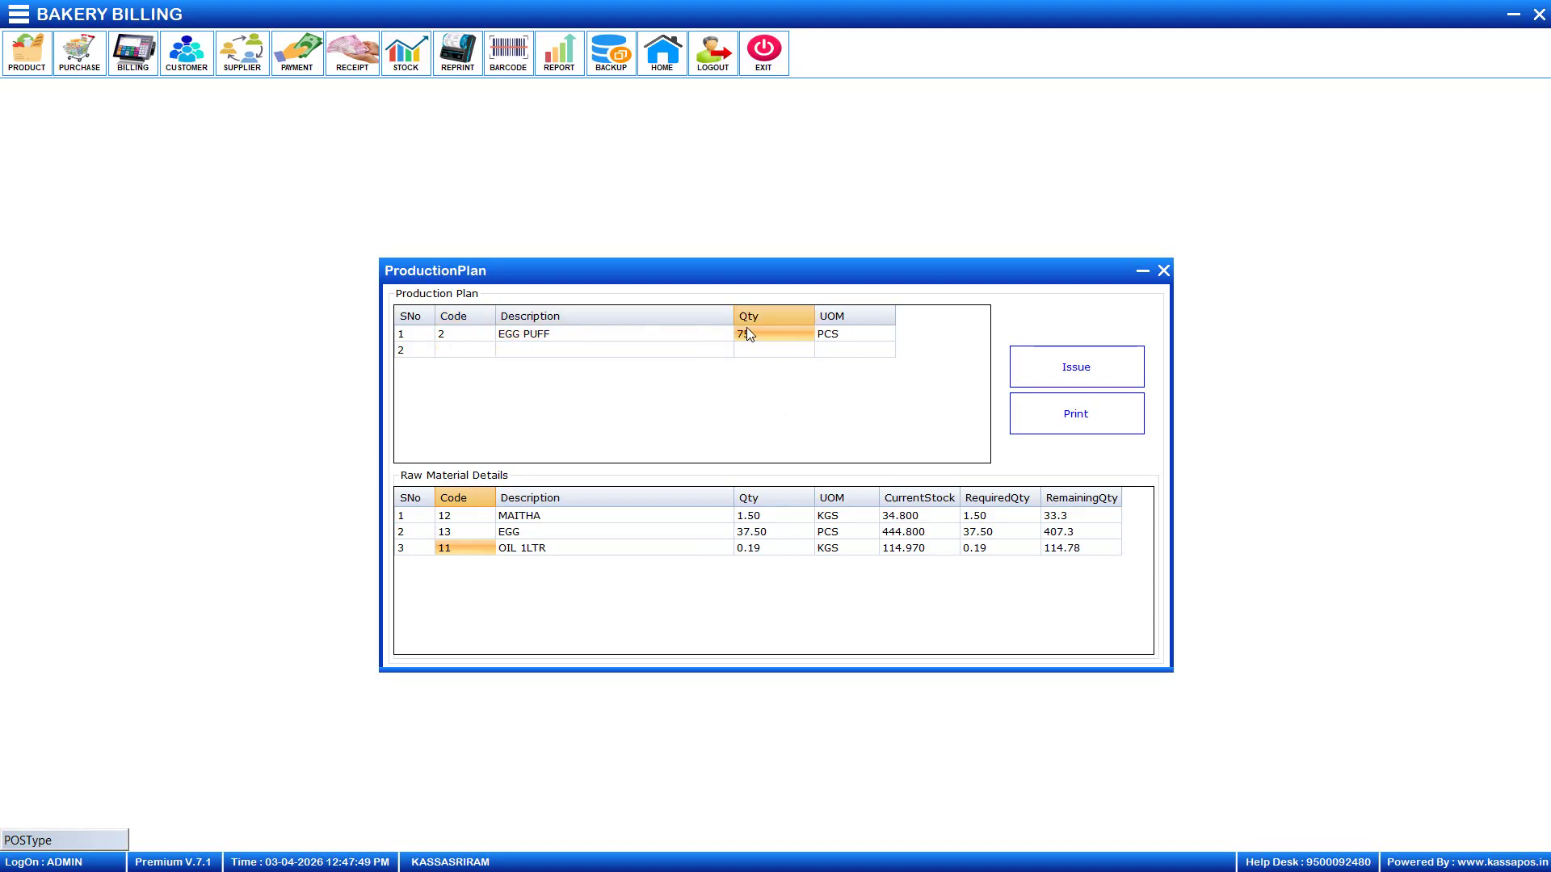
pyautogui.write('.00')
pyautogui.press('Return')
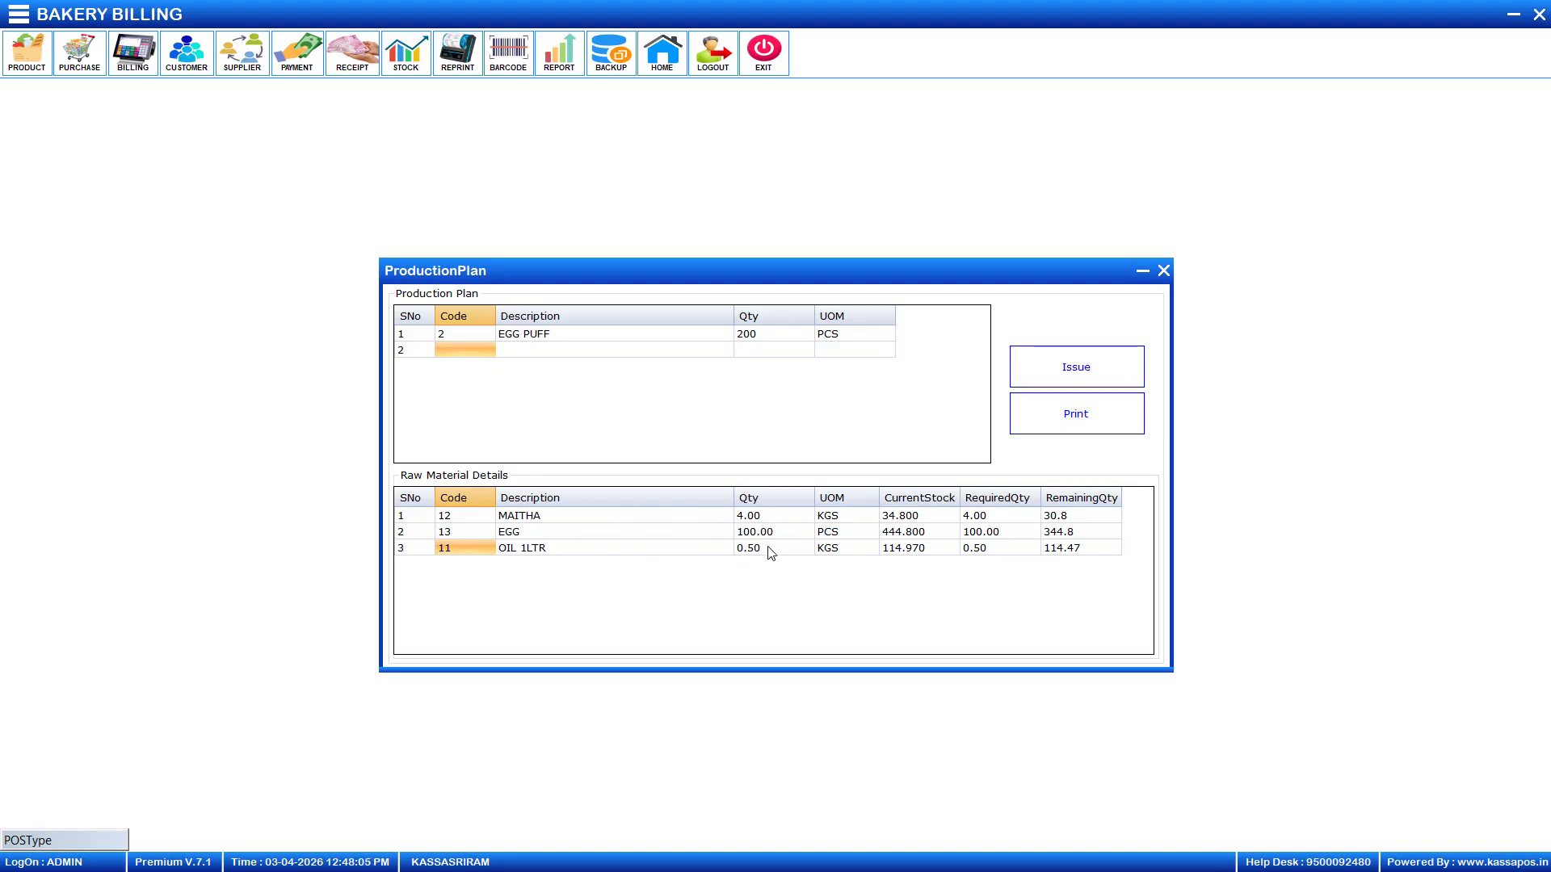
# Preview and close the kitchen issue printout for the plan, and open the issue details for its raw materials.
pyautogui.click(1095, 433)
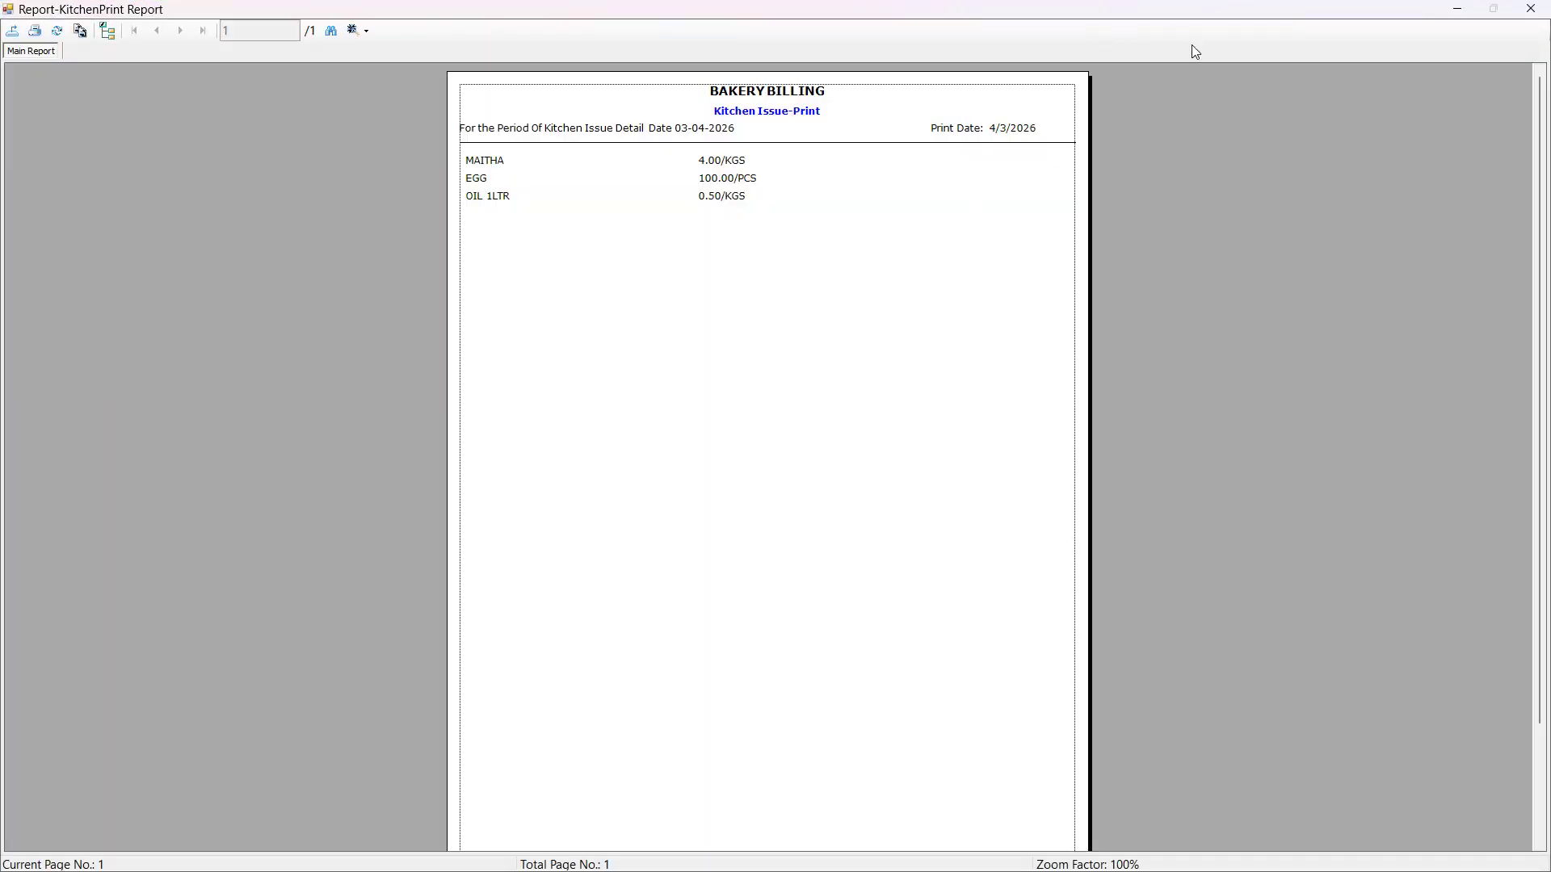
pyautogui.click(1528, 9)
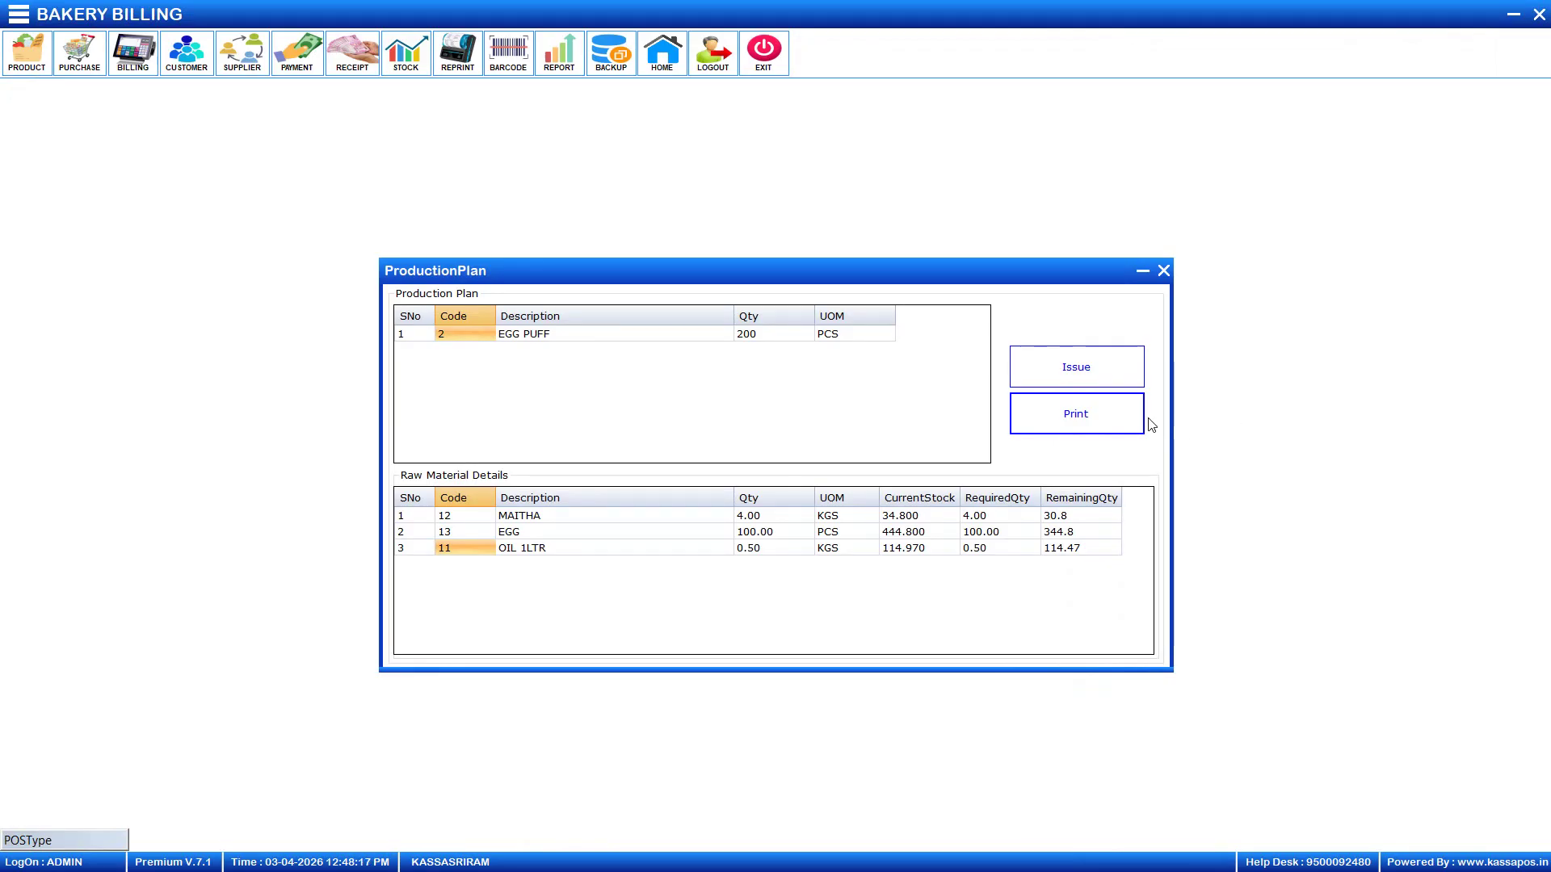
pyautogui.click(1115, 370)
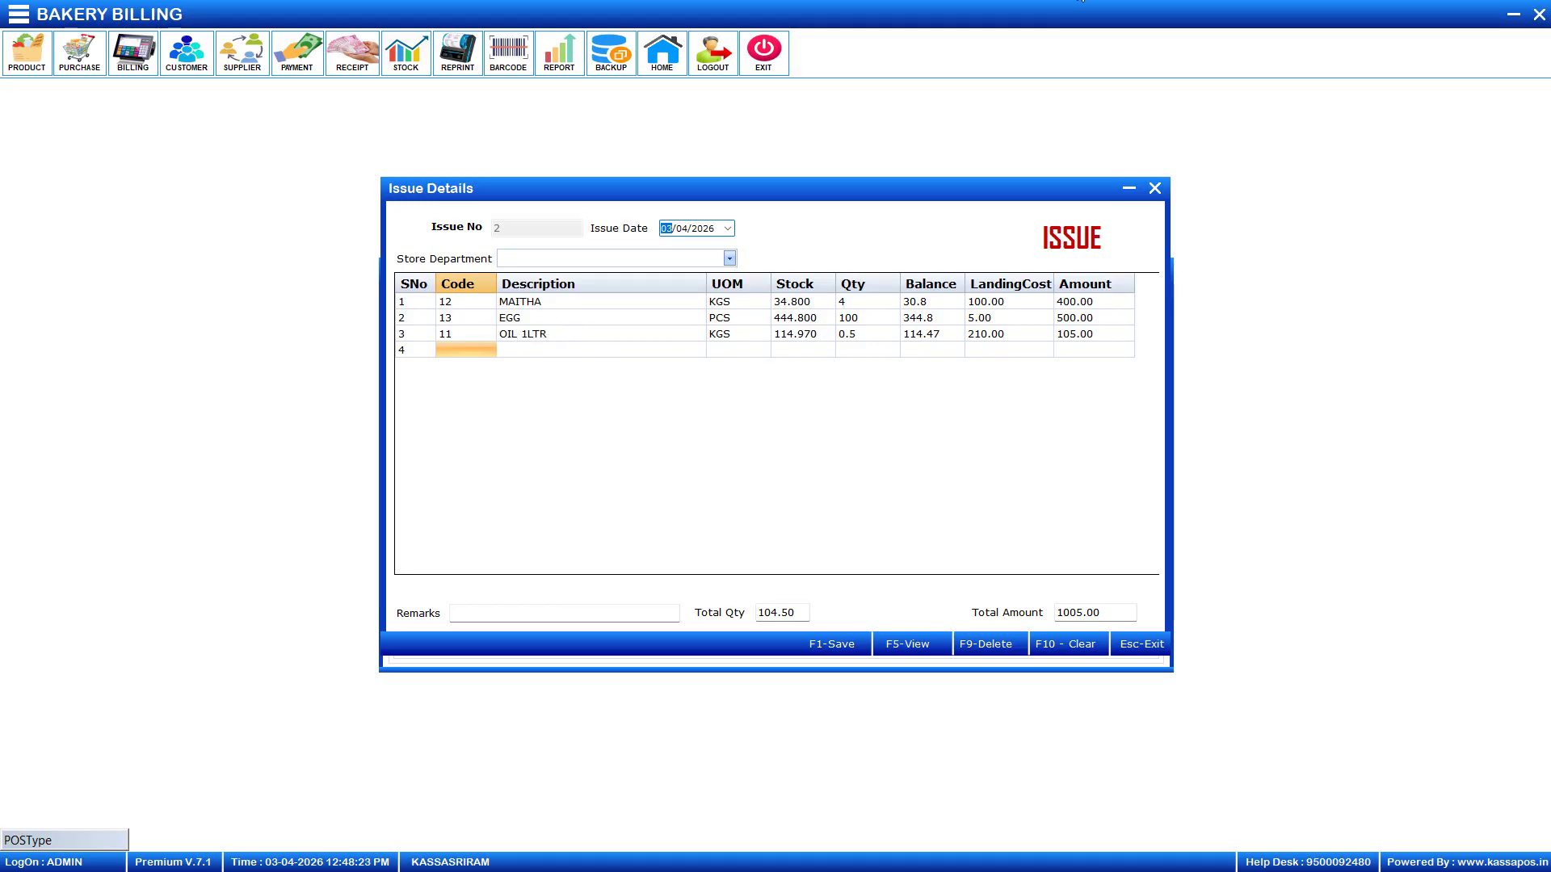
pyautogui.click(1082, 35)
pyautogui.click(785, 306)
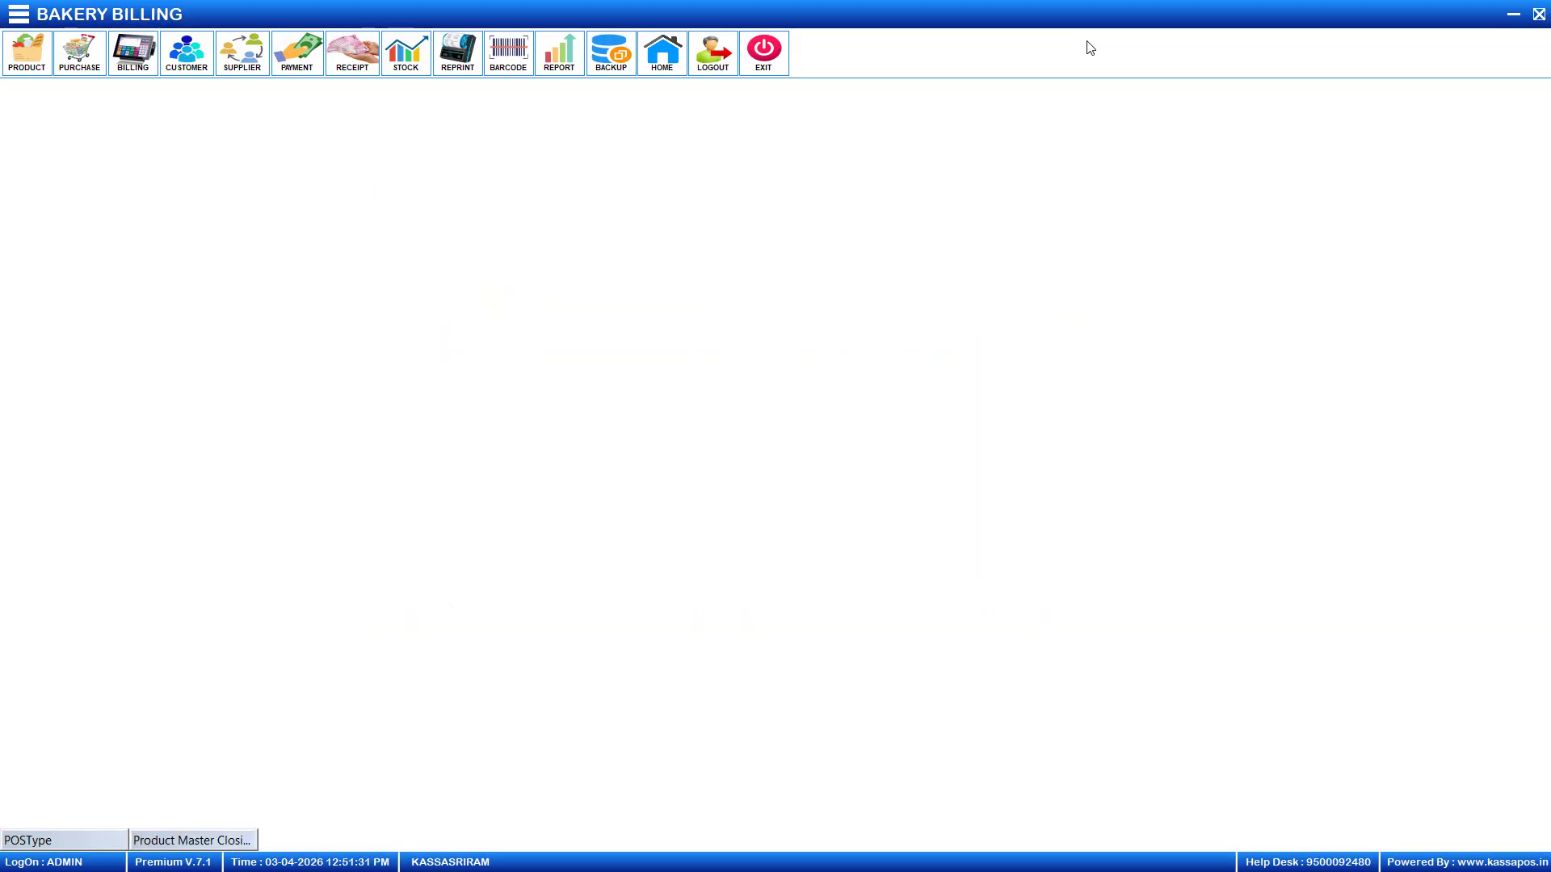
# Open the Product Master-Inventory Qty Wise report from the Stock Master reports under Crystal Report.
pyautogui.click(26, 34)
pyautogui.click(18, 17)
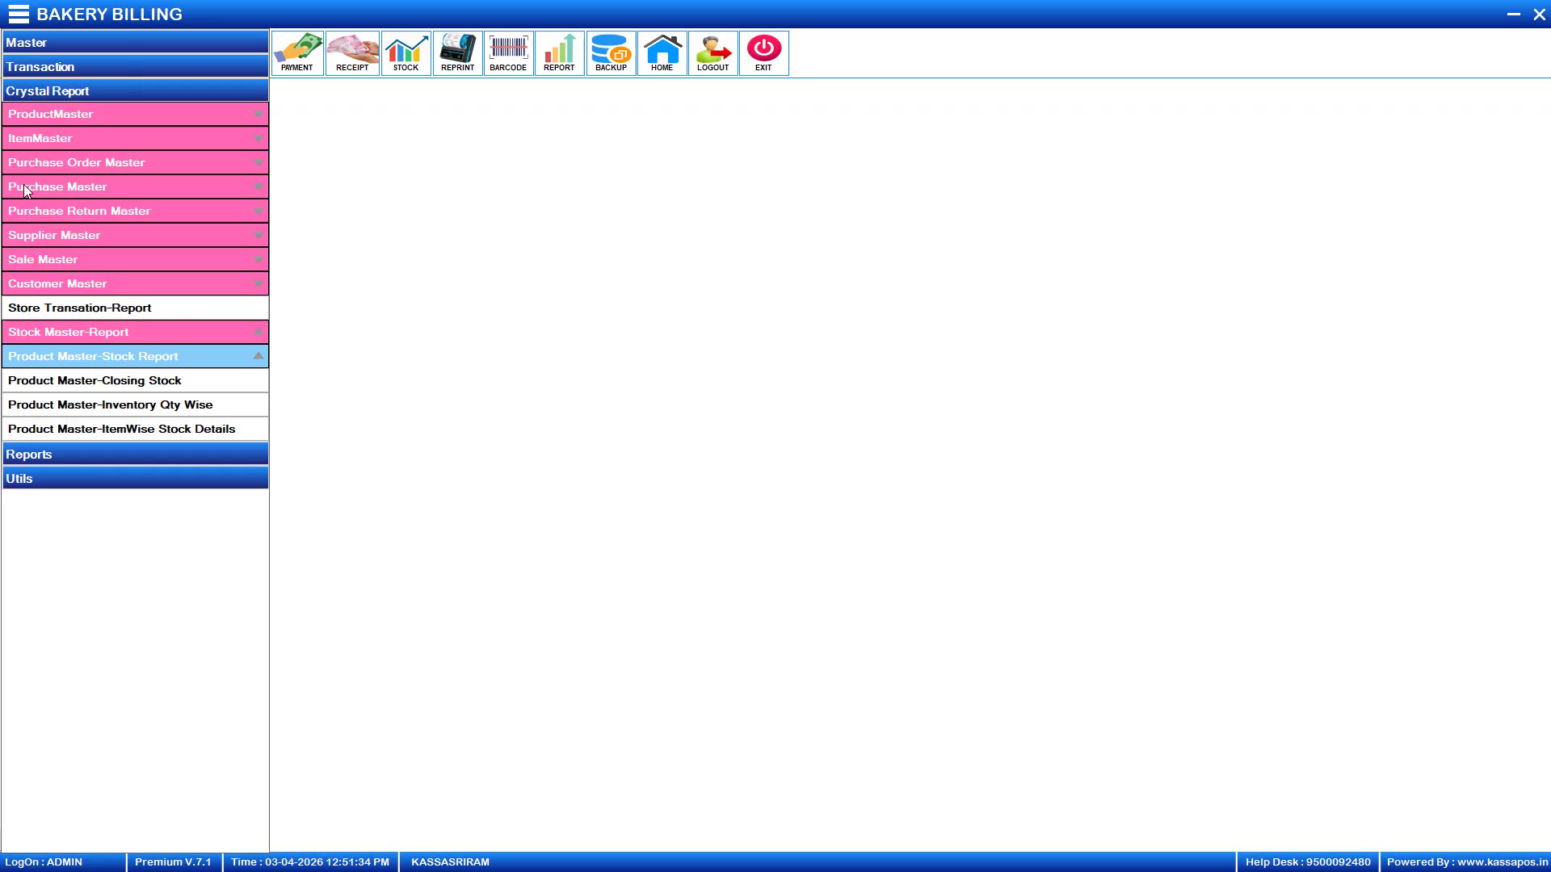
pyautogui.click(99, 90)
pyautogui.click(99, 90)
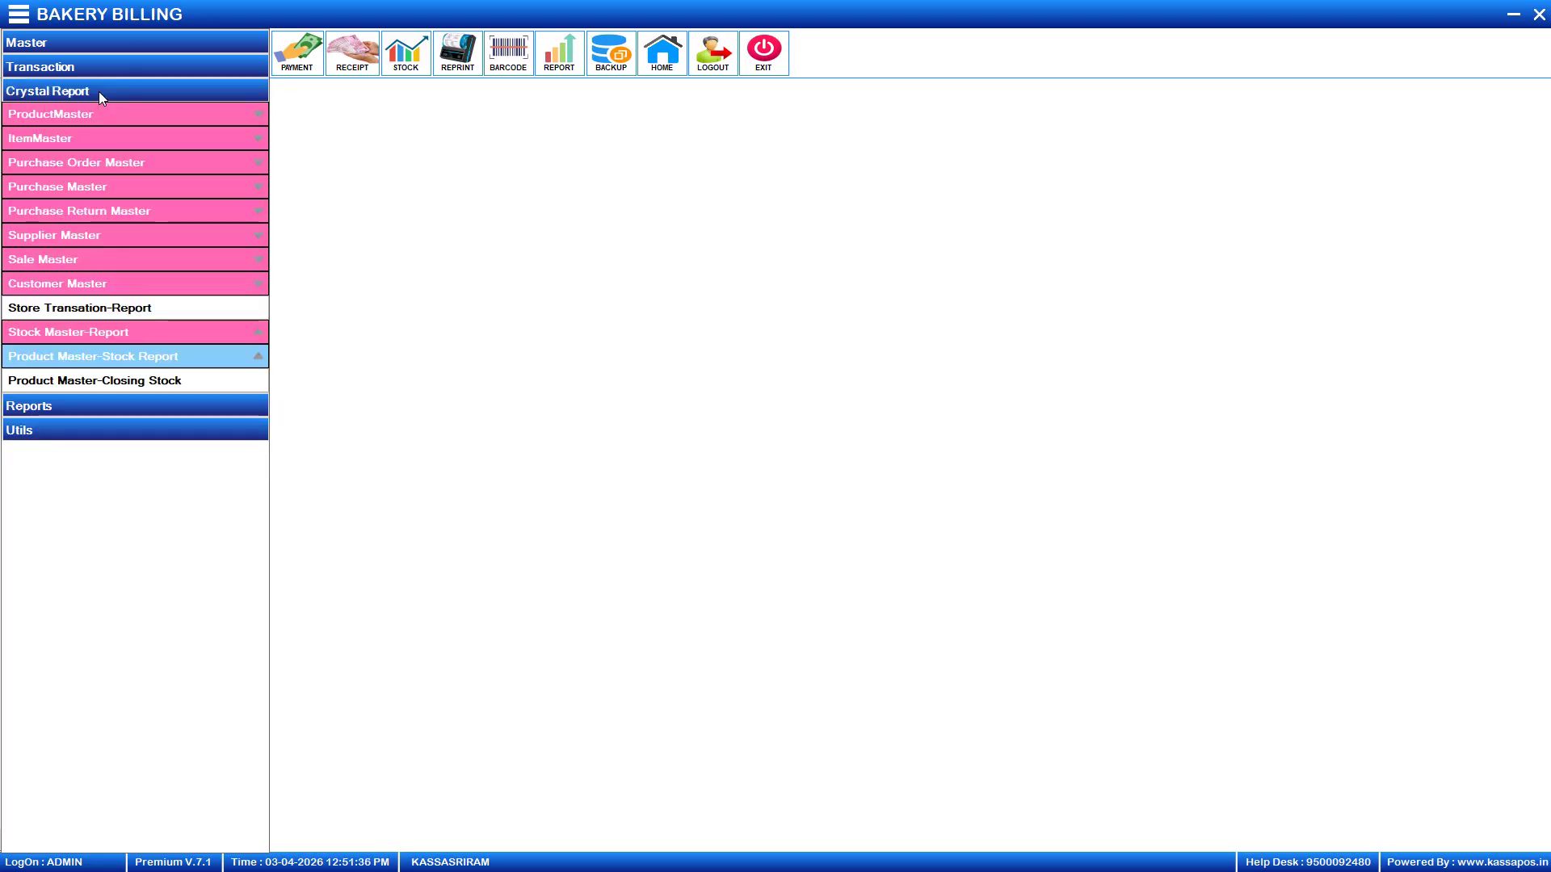
pyautogui.click(134, 332)
pyautogui.click(134, 332)
pyautogui.click(134, 332)
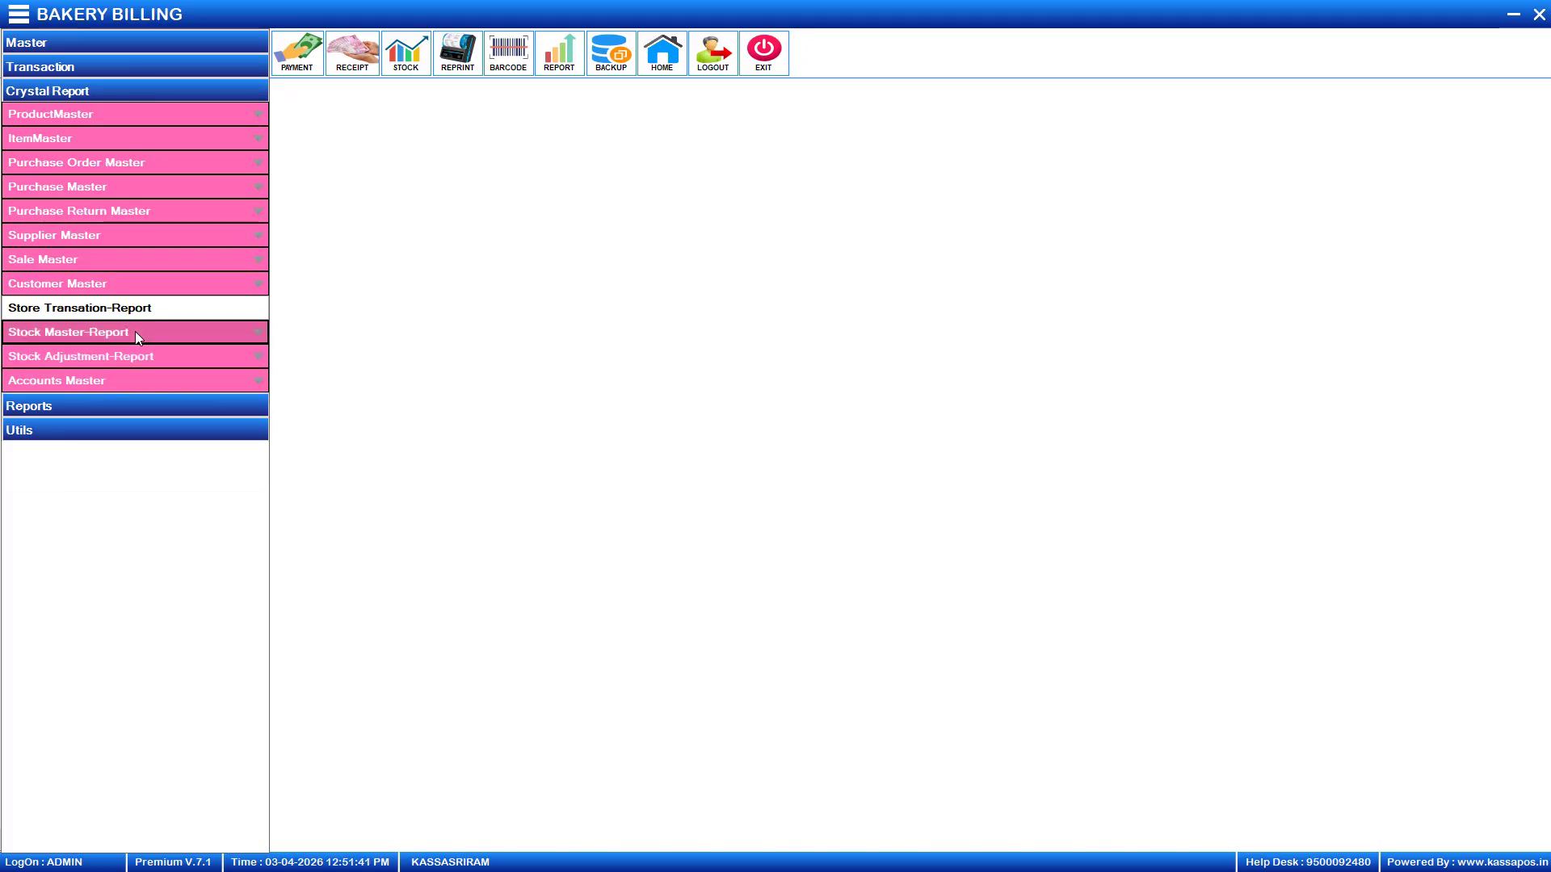
pyautogui.click(134, 332)
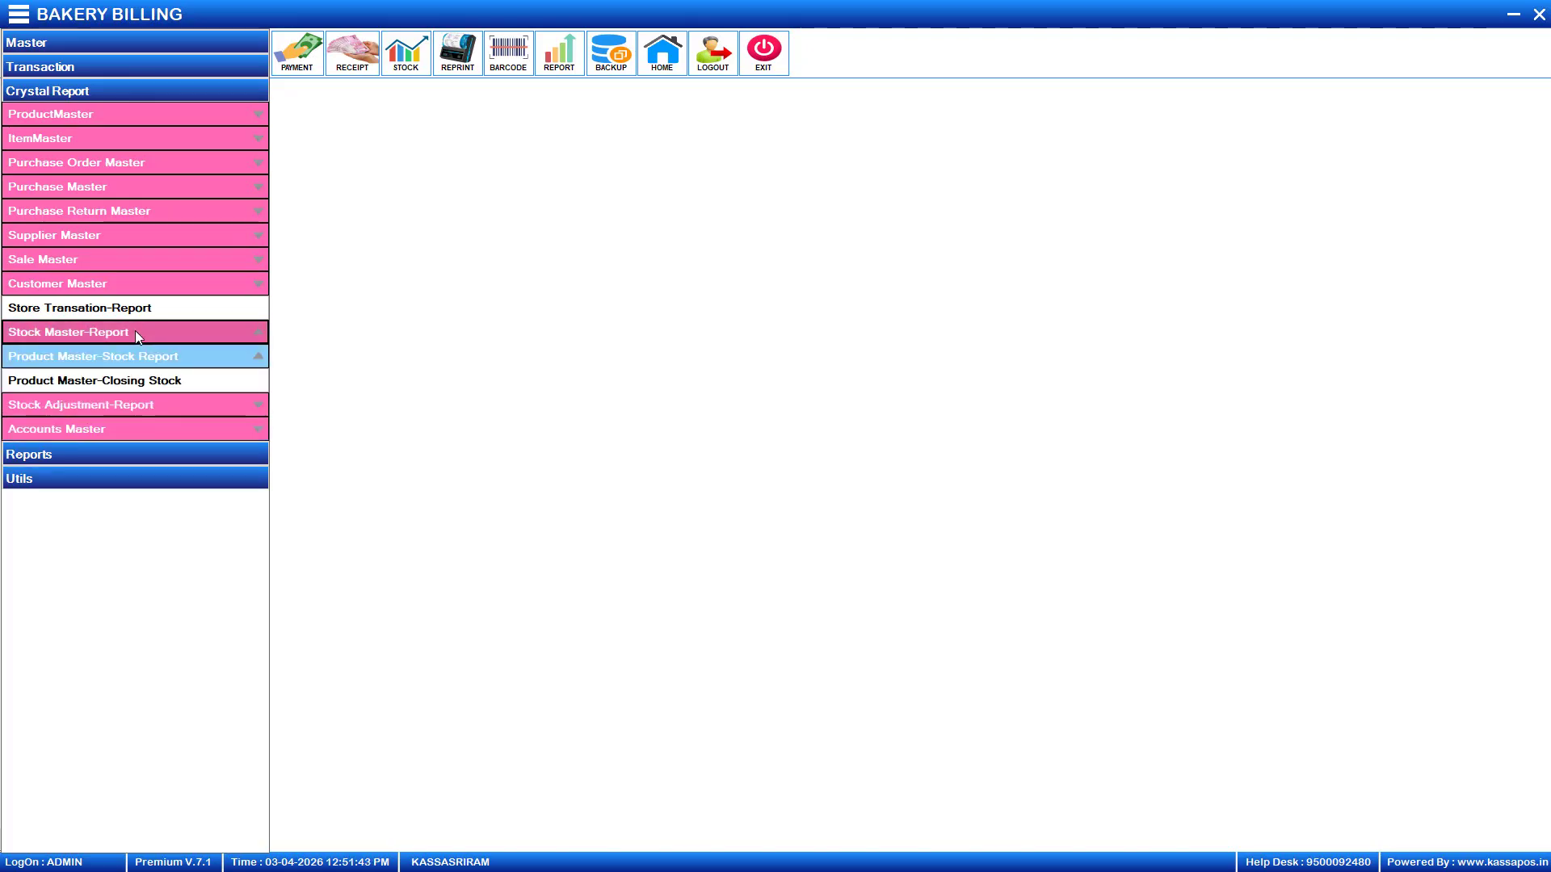
pyautogui.click(134, 332)
pyautogui.click(113, 358)
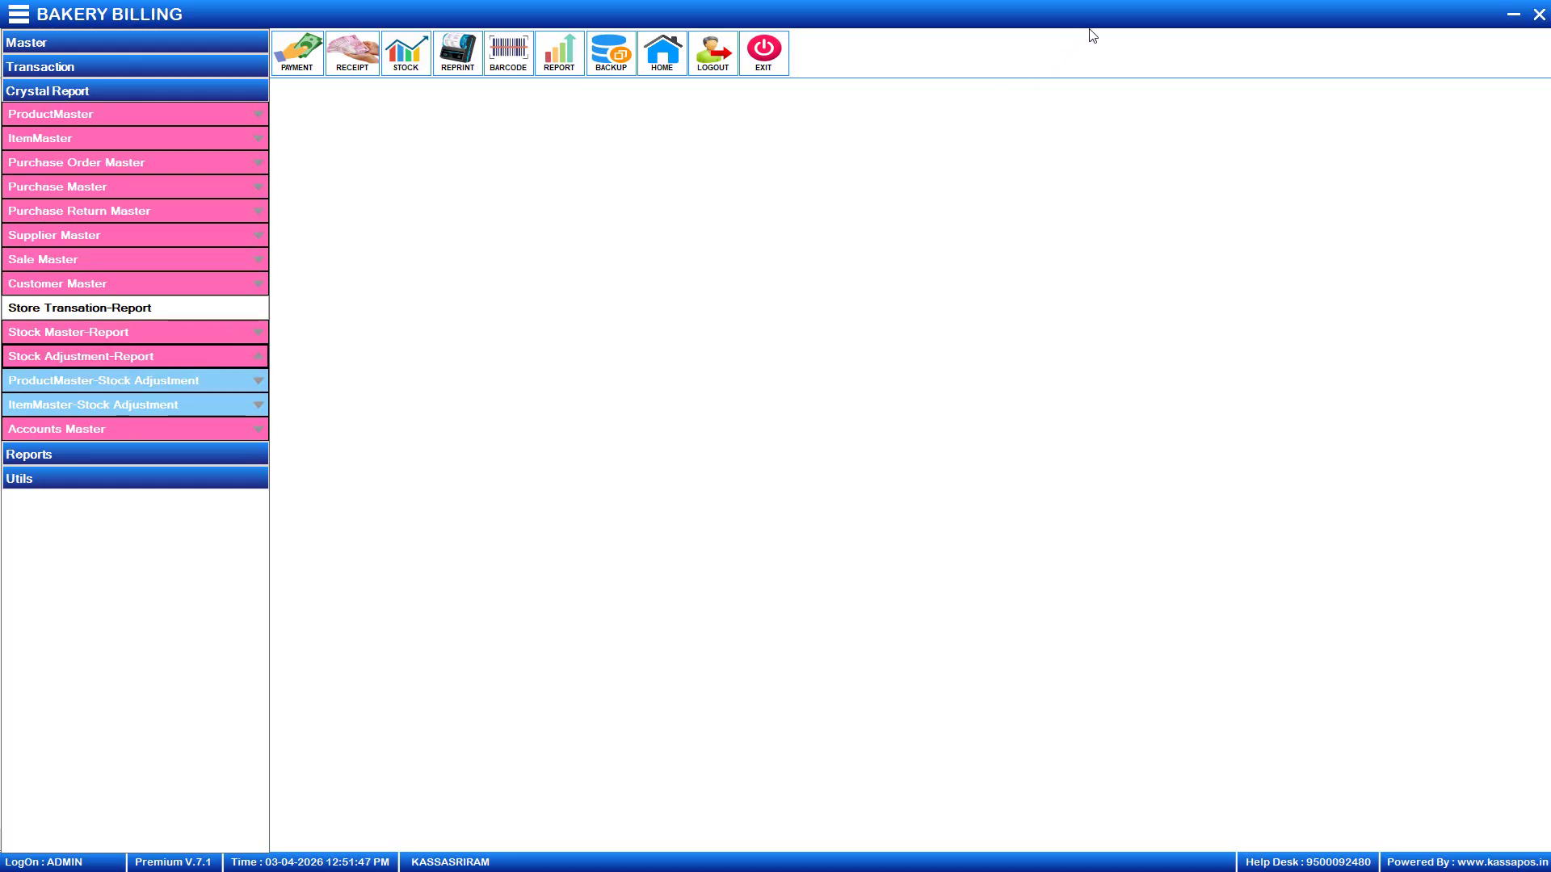
pyautogui.click(94, 381)
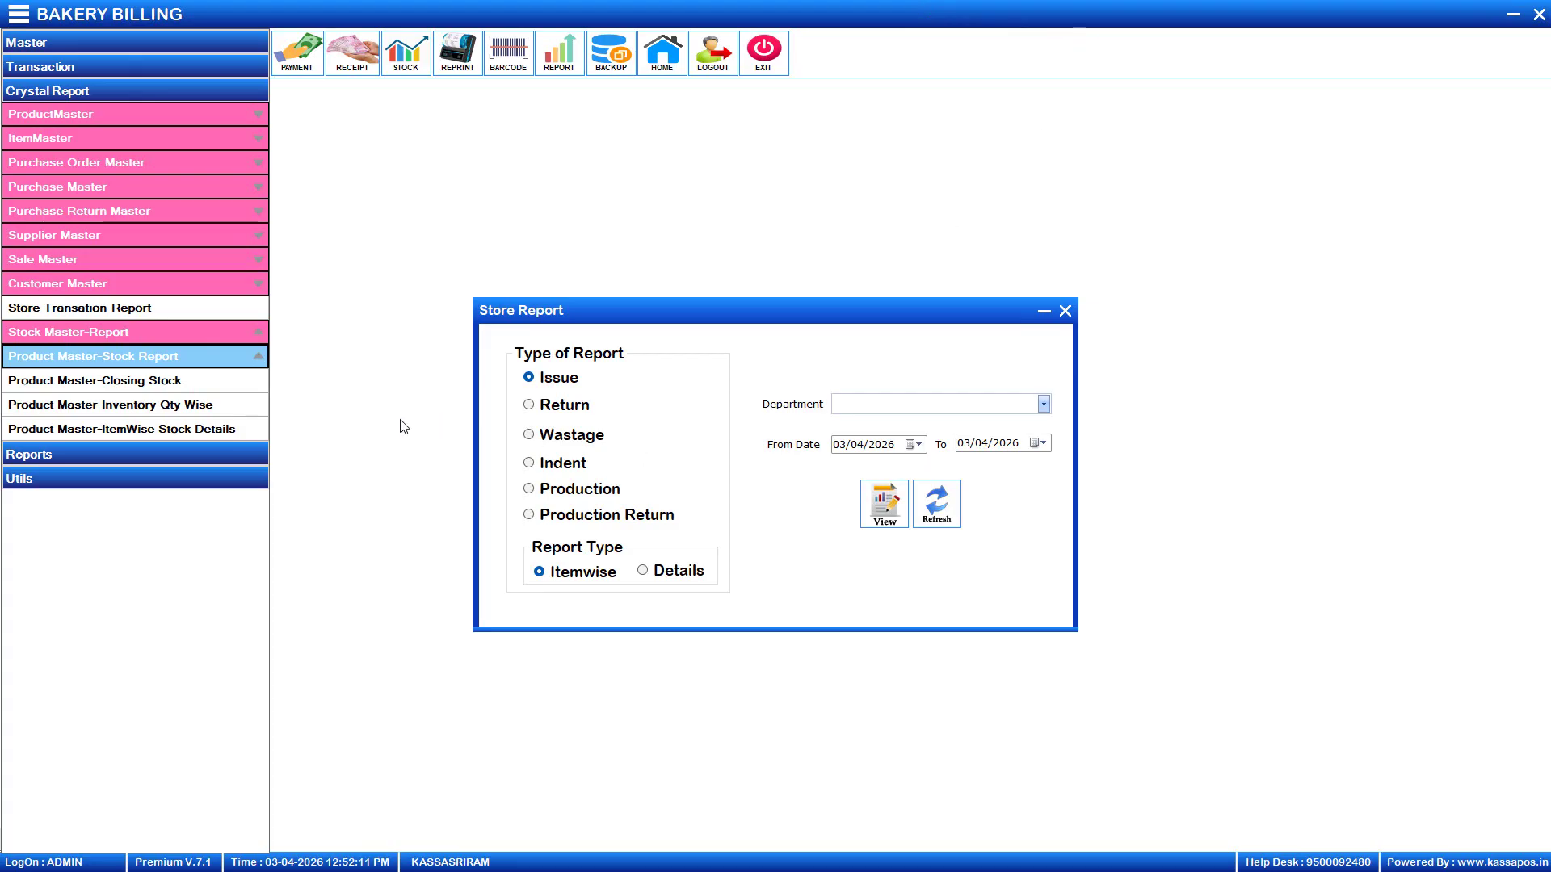
pyautogui.click(127, 404)
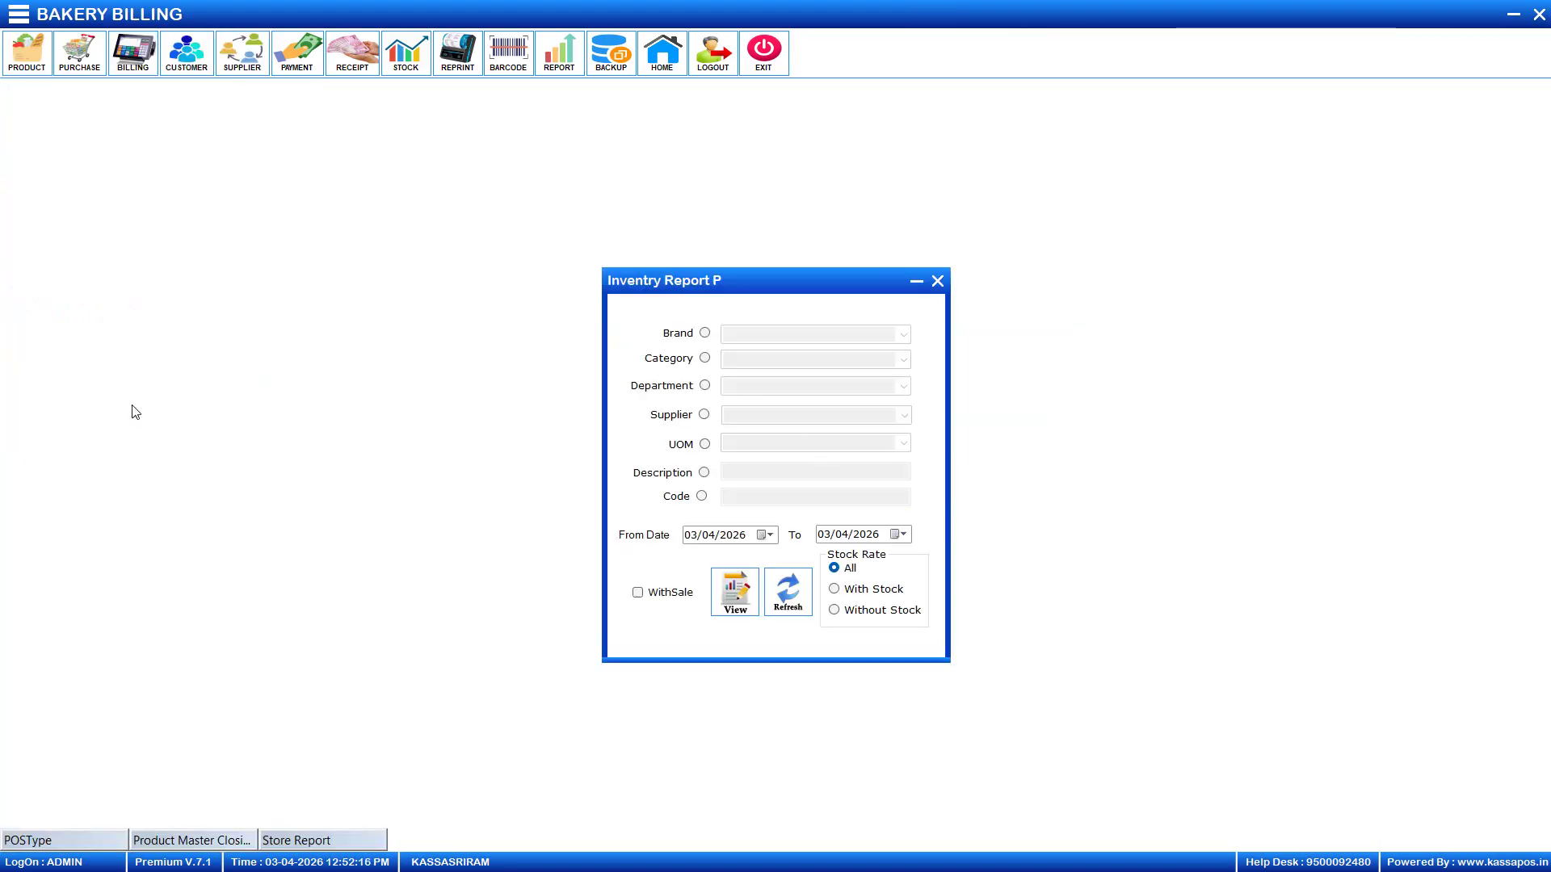
# View the product inventory report filtered by the description EGG, and close it.
pyautogui.click(703, 472)
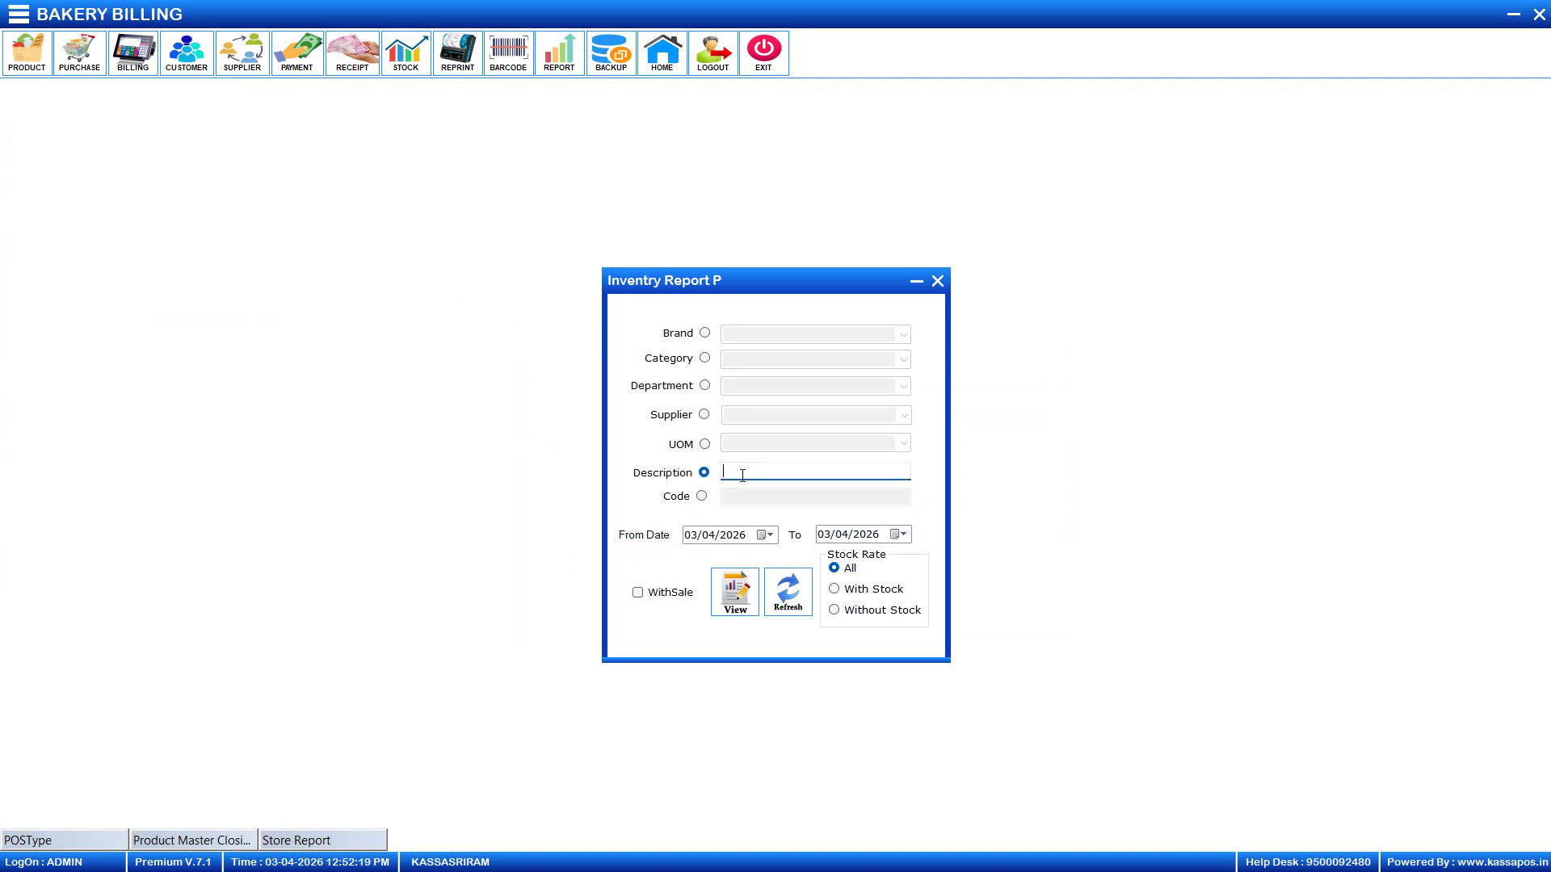
pyautogui.write('EG')
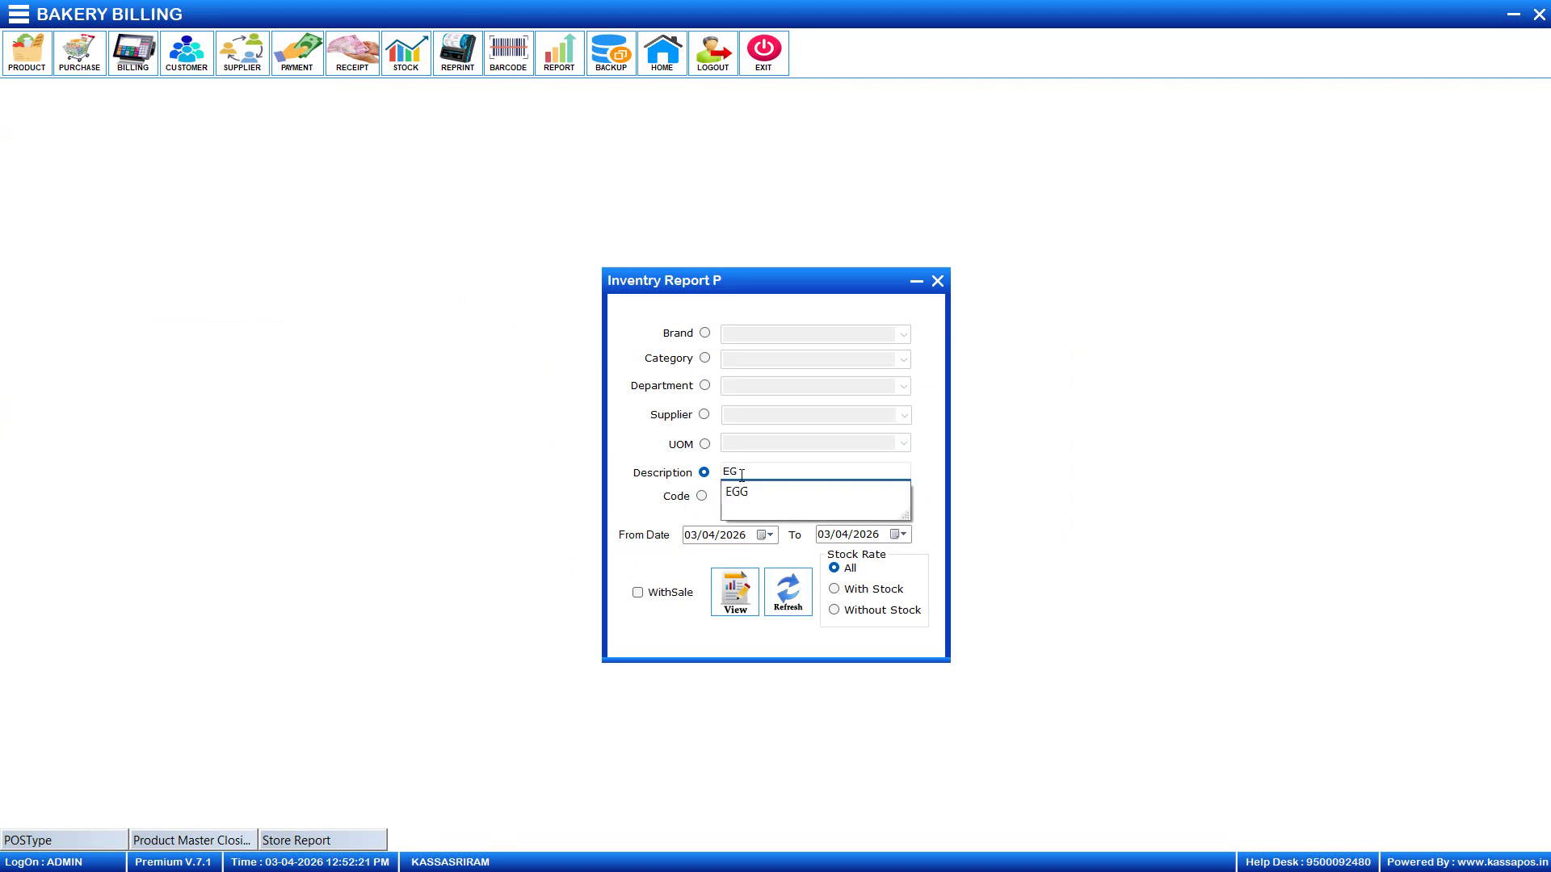
pyautogui.press('Down')
pyautogui.press('Return')
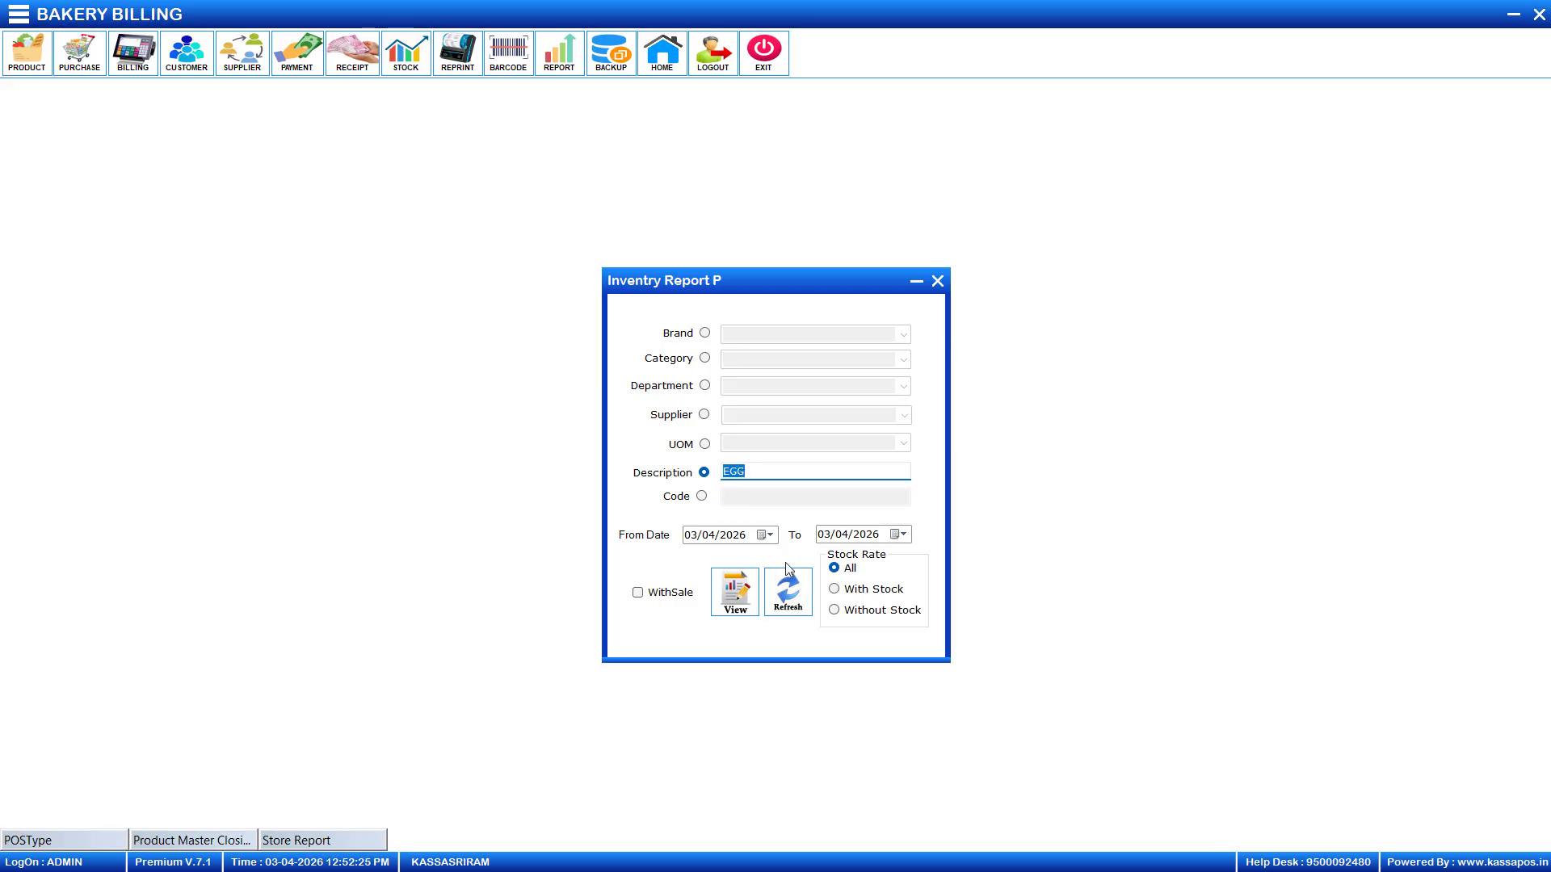
pyautogui.click(735, 592)
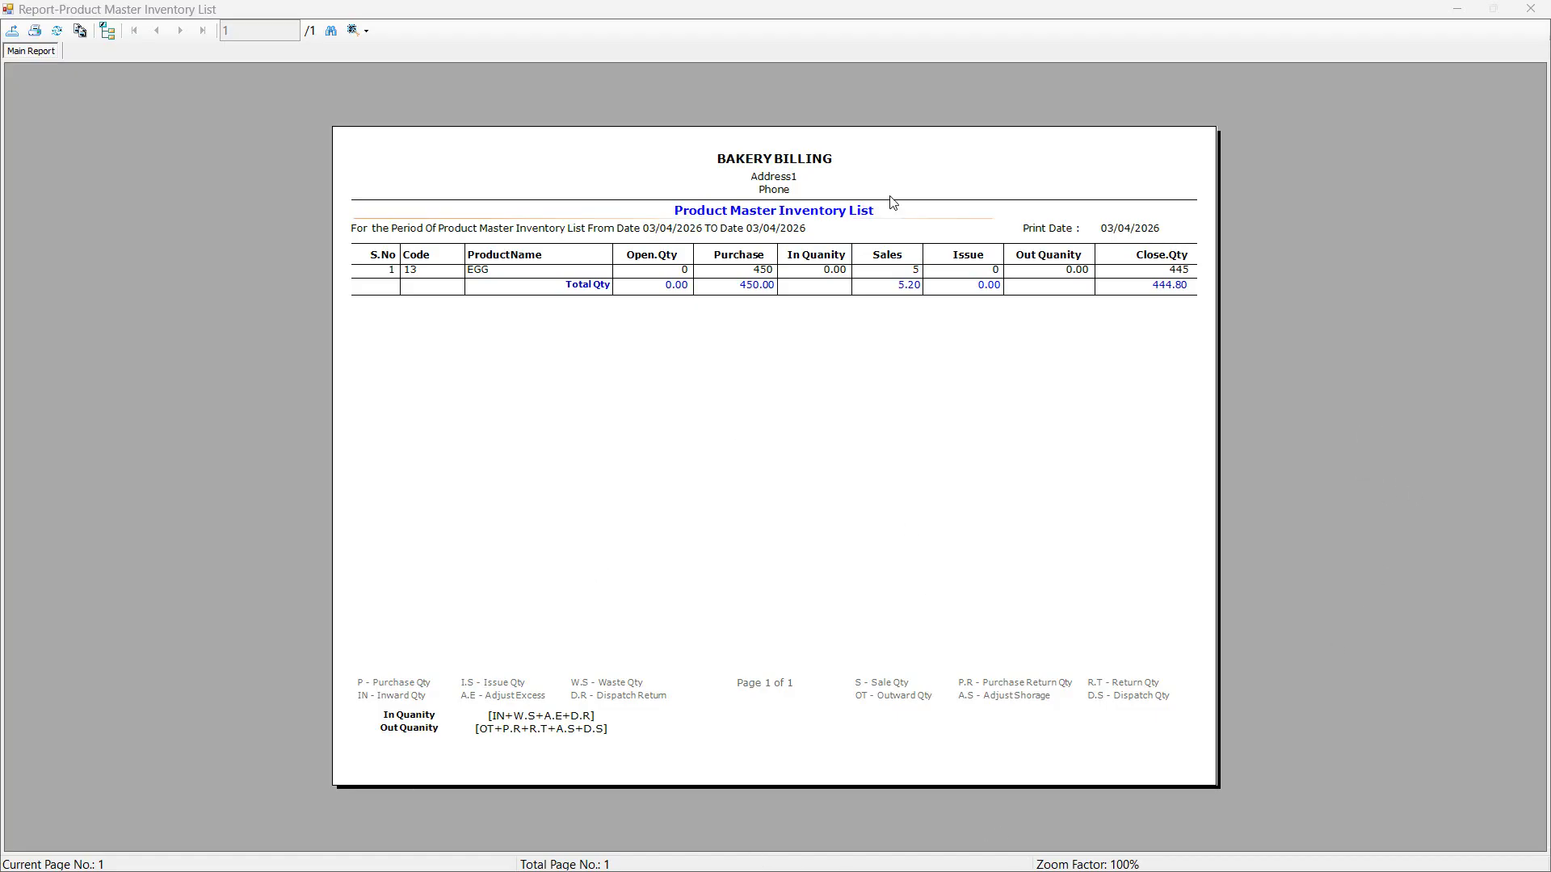
pyautogui.click(1530, 9)
# Open the Item Master-Inventory Qty Wise report from the Item Master stock reports.
pyautogui.click(19, 14)
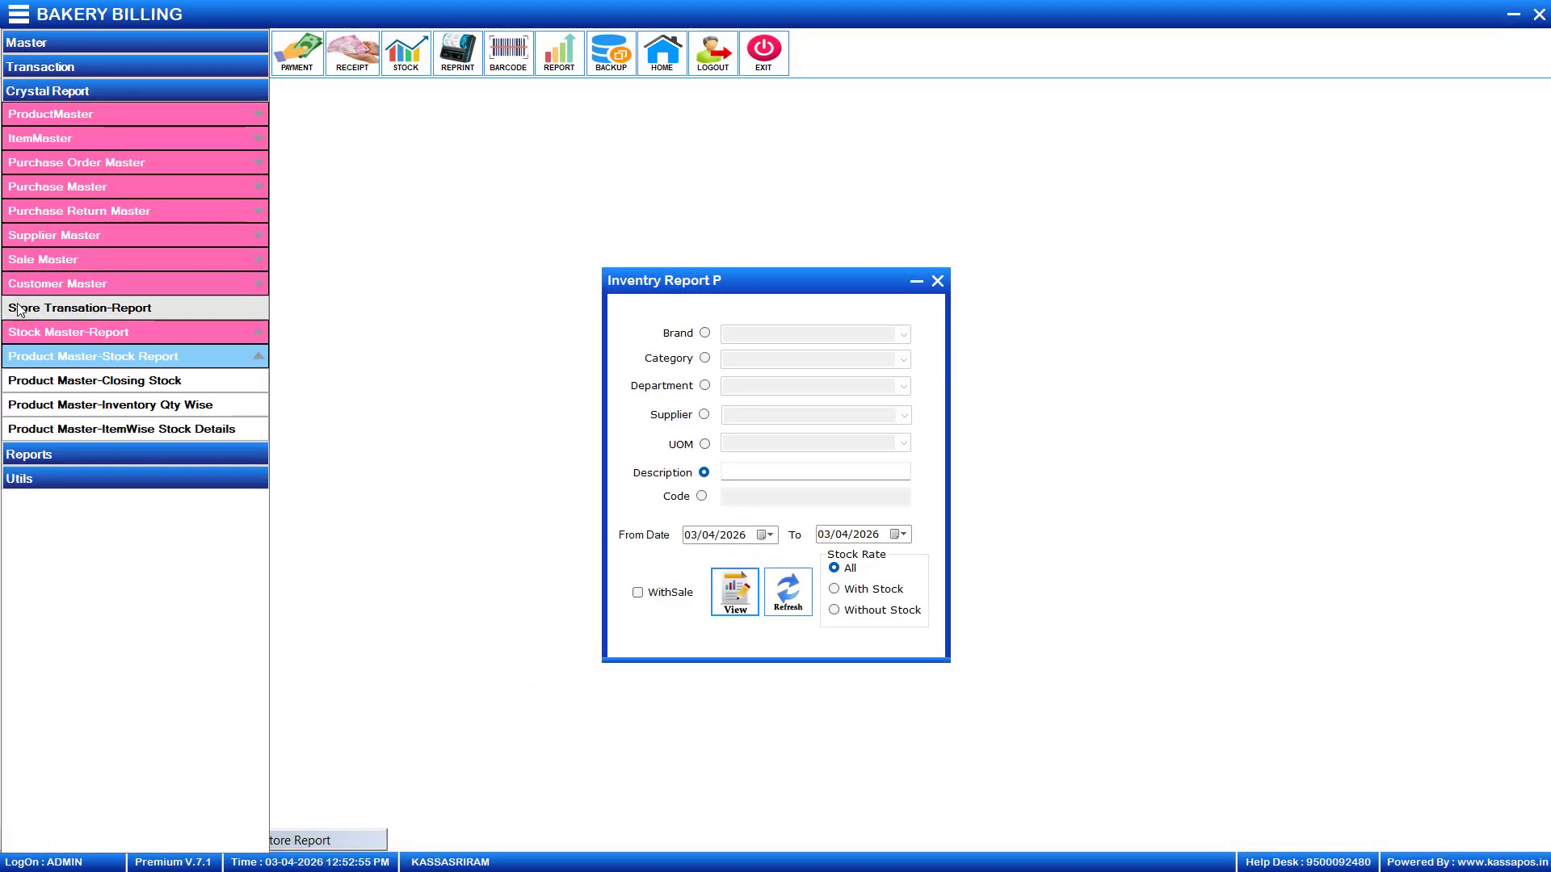
pyautogui.click(52, 354)
pyautogui.click(75, 380)
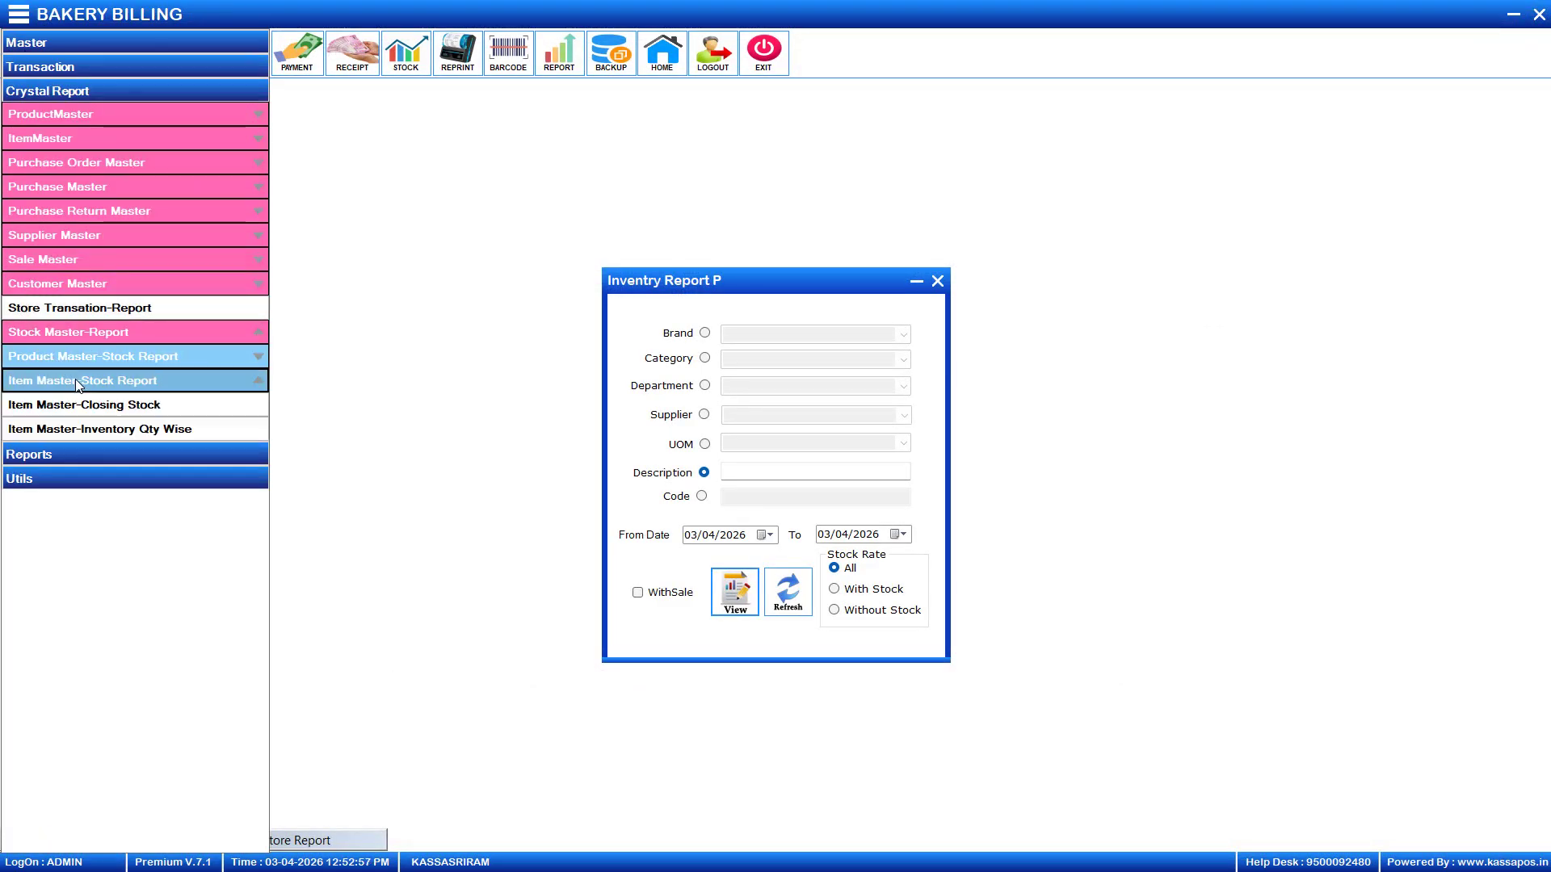
pyautogui.click(202, 381)
pyautogui.click(202, 382)
pyautogui.click(160, 360)
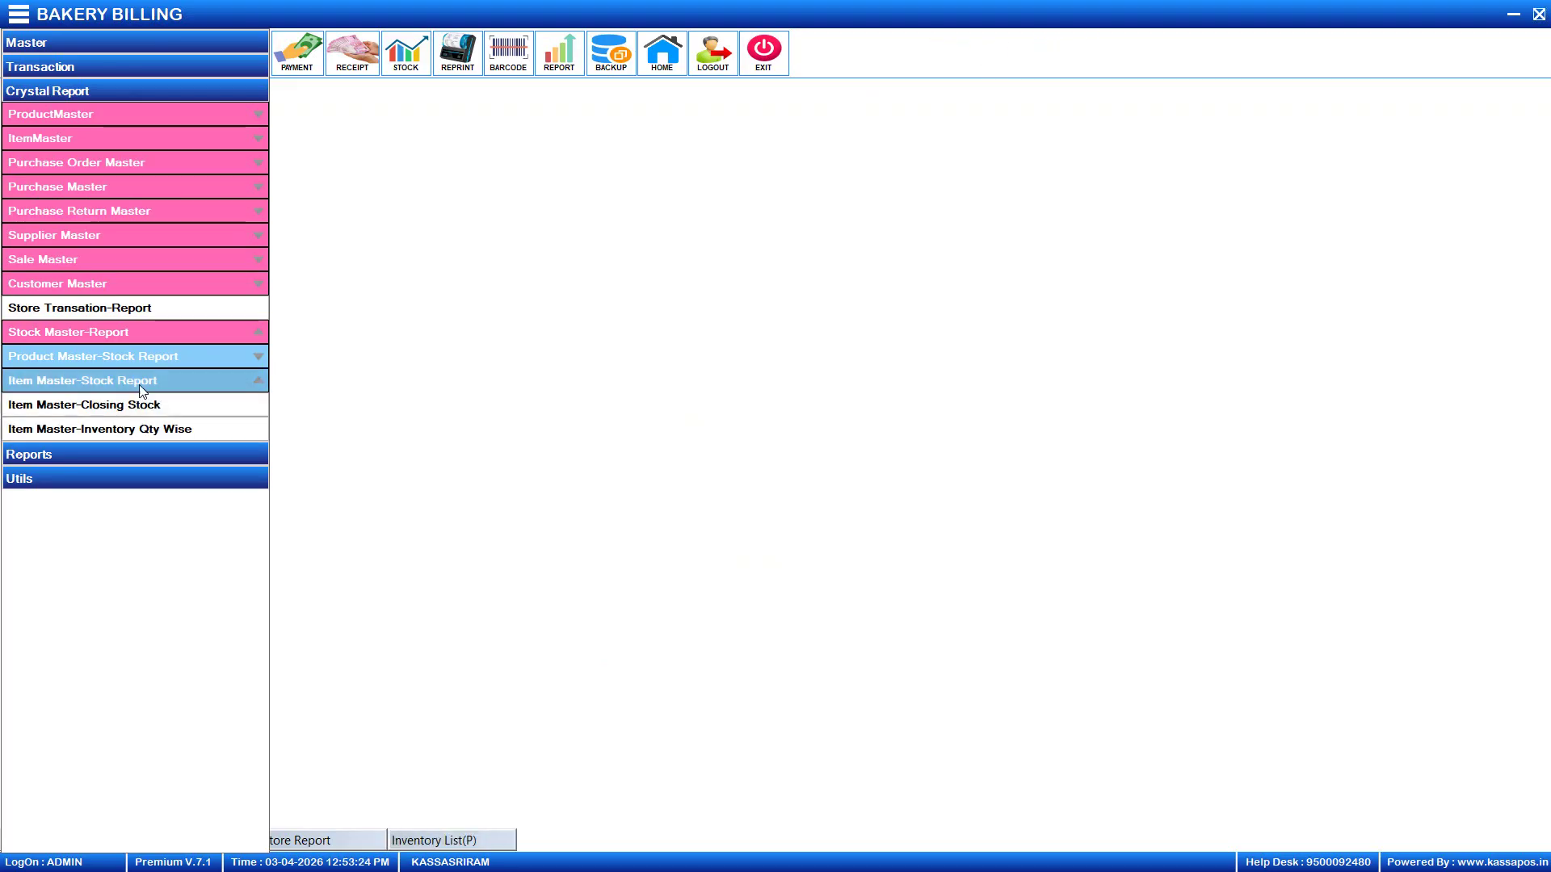
pyautogui.click(158, 365)
pyautogui.click(159, 370)
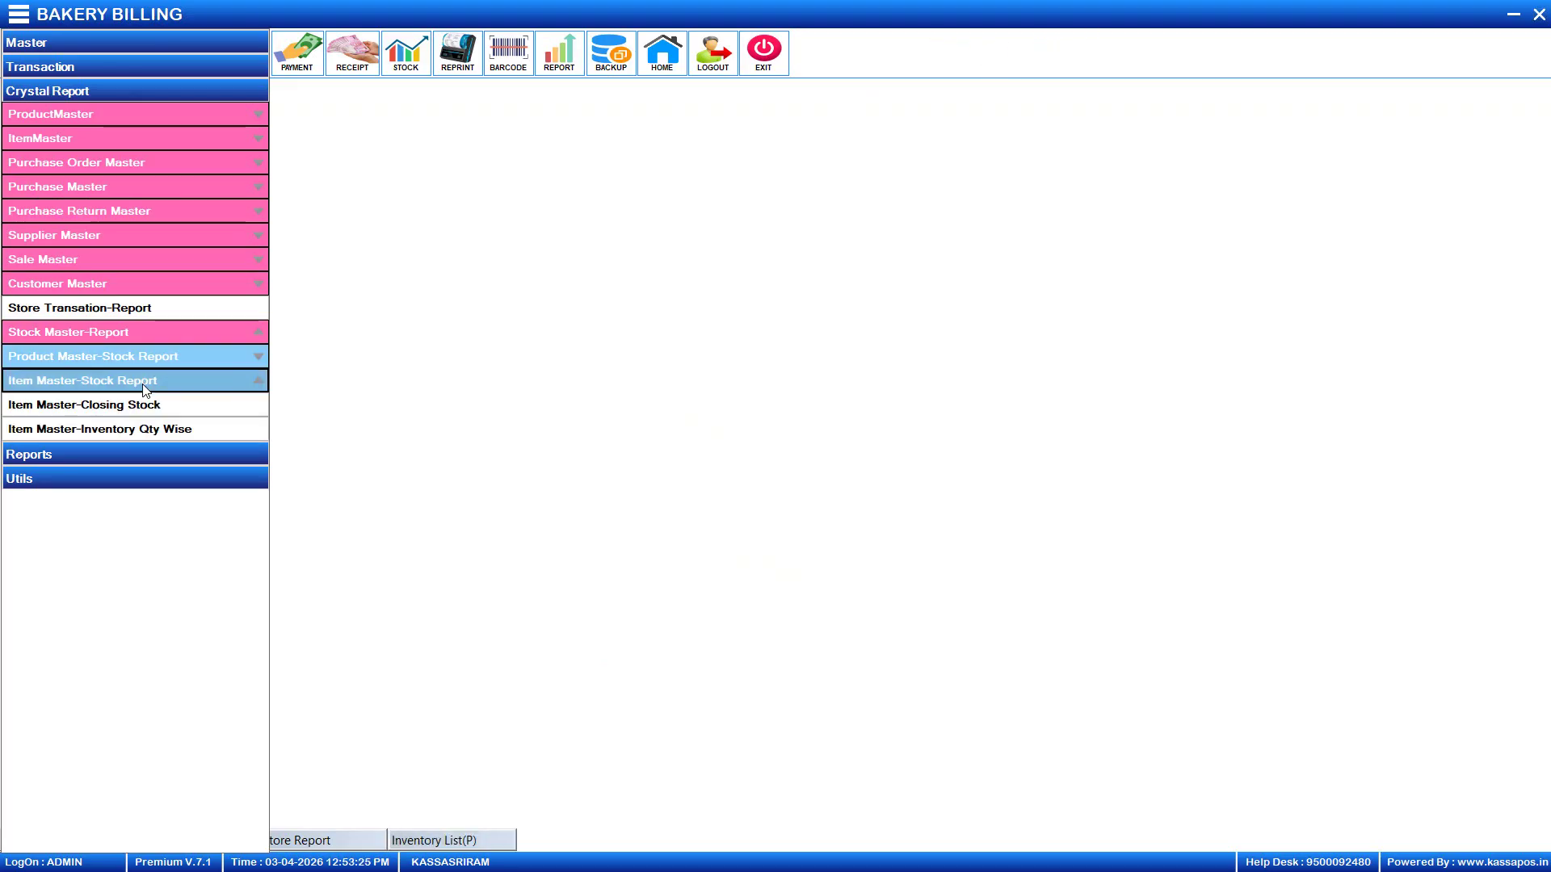
pyautogui.click(118, 430)
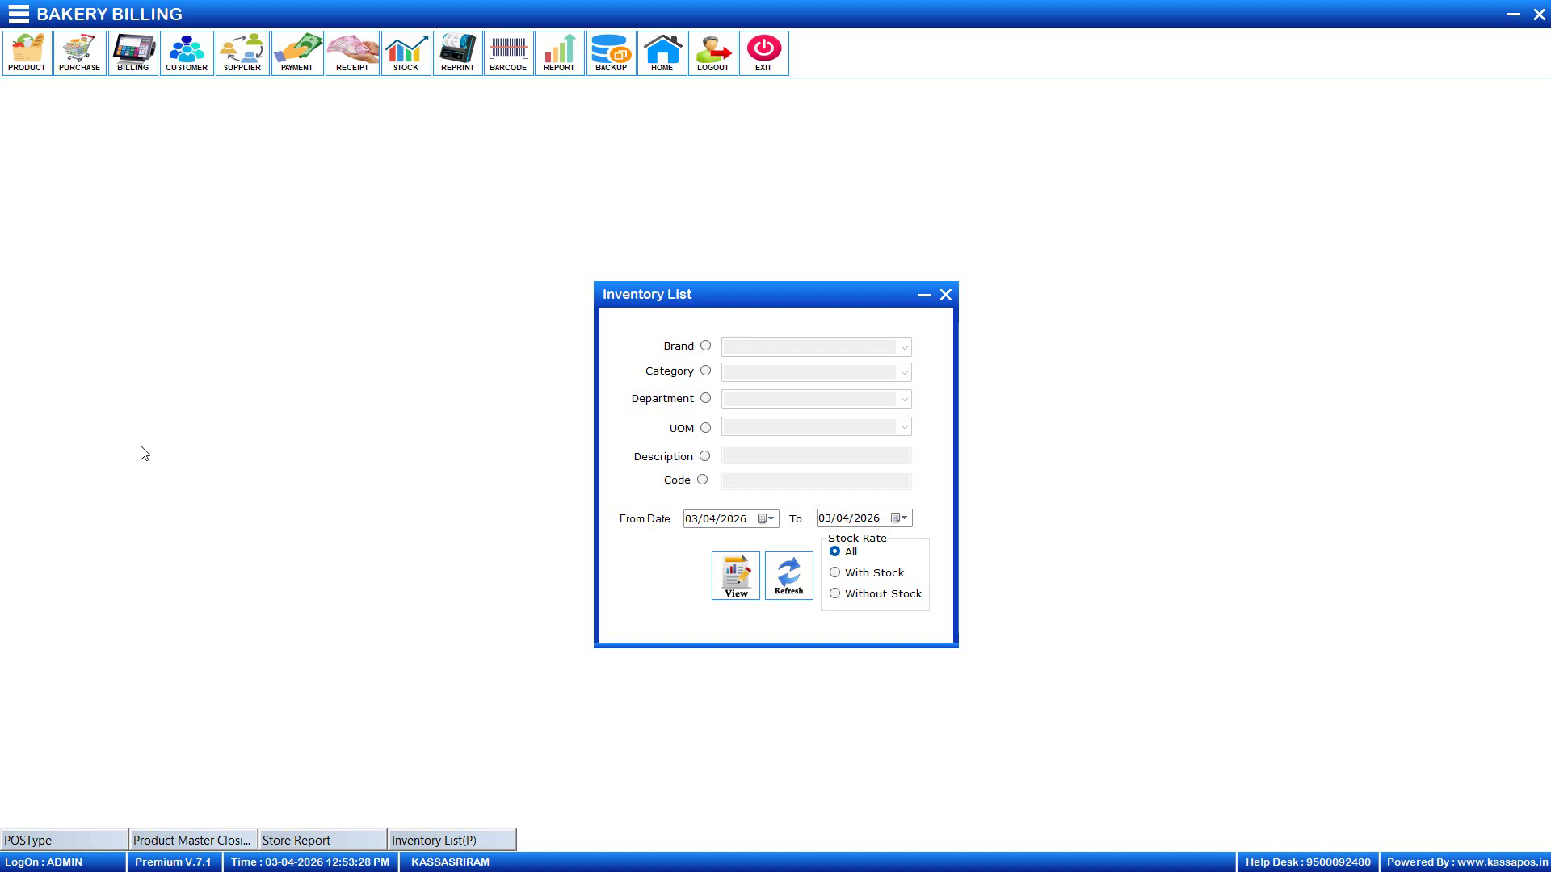
# View the item inventory list filtered by the description CHICKEN ROLL, and close it.
pyautogui.click(706, 456)
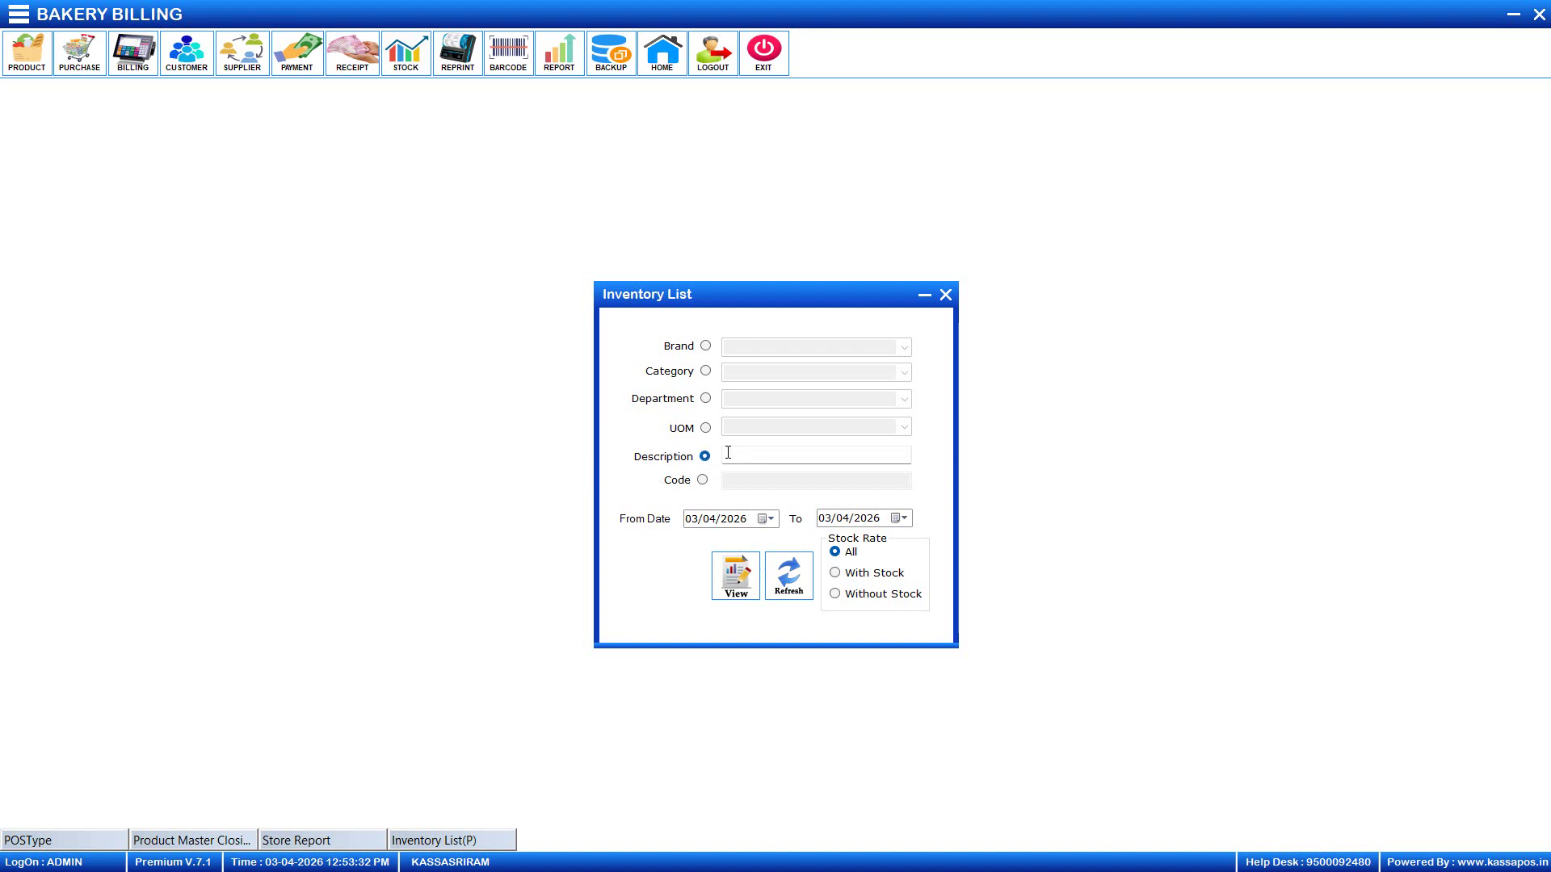
pyautogui.click(728, 453)
pyautogui.write('CAKE RS.10')
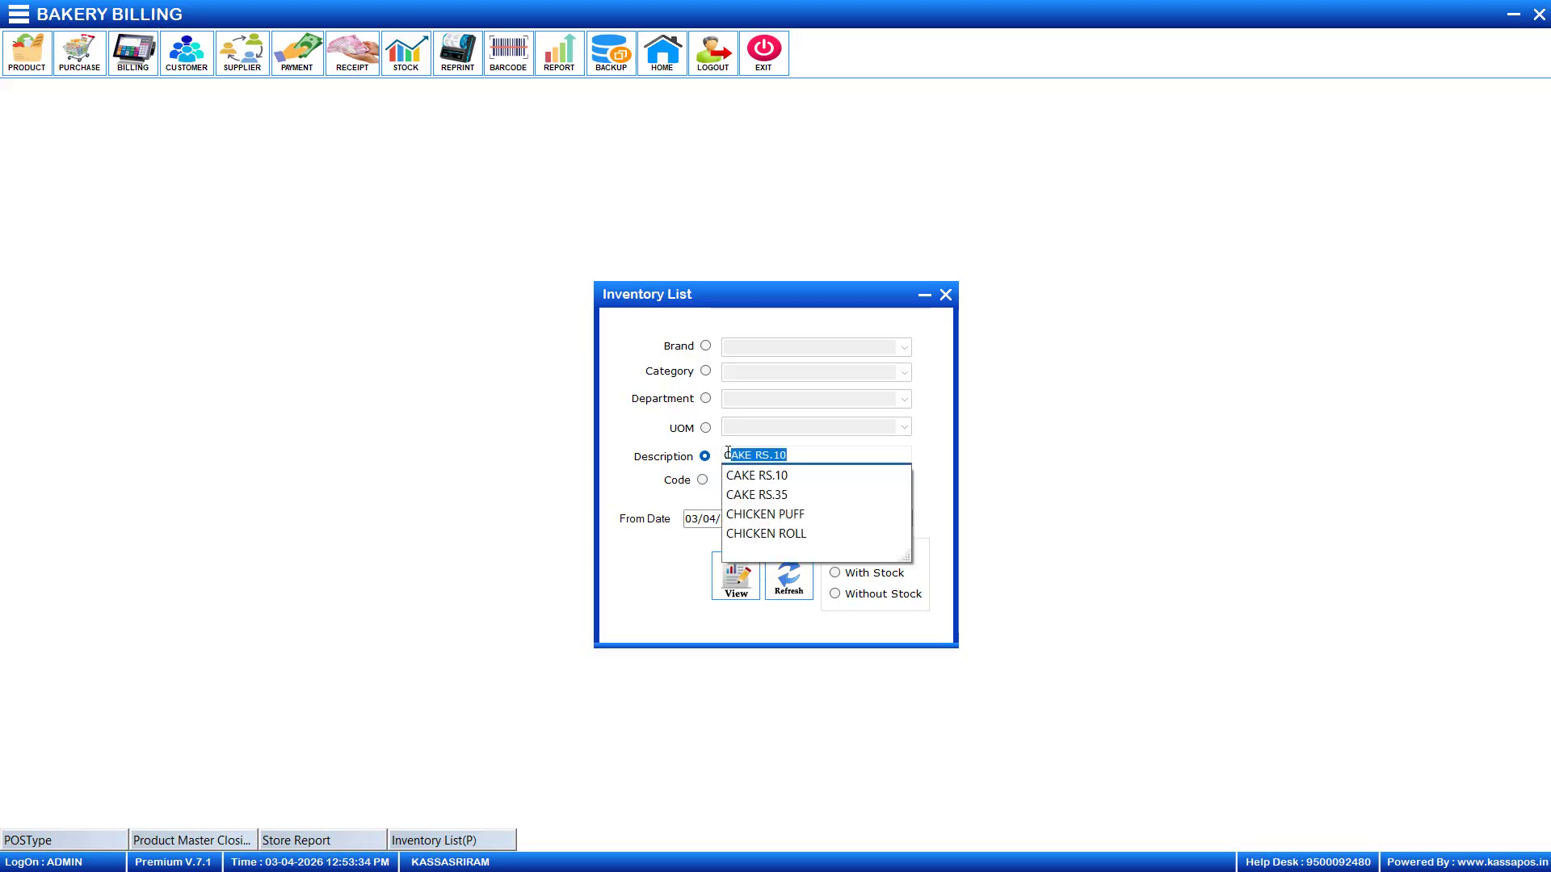
pyautogui.press('Down')
pyautogui.press('Down')
pyautogui.press('Down')
pyautogui.press('Down')
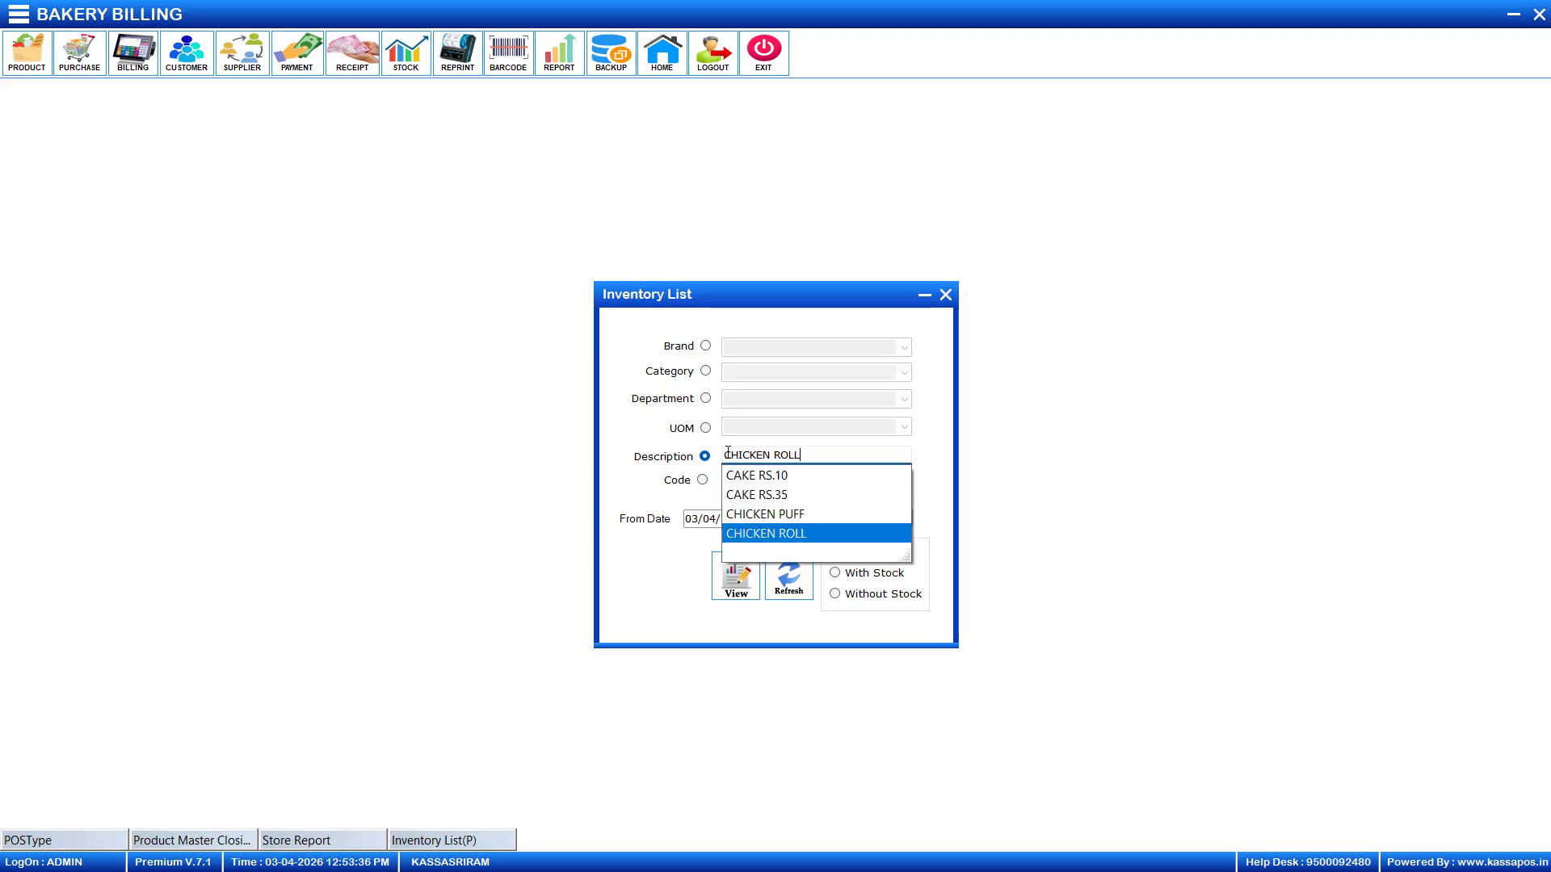
pyautogui.press('Return')
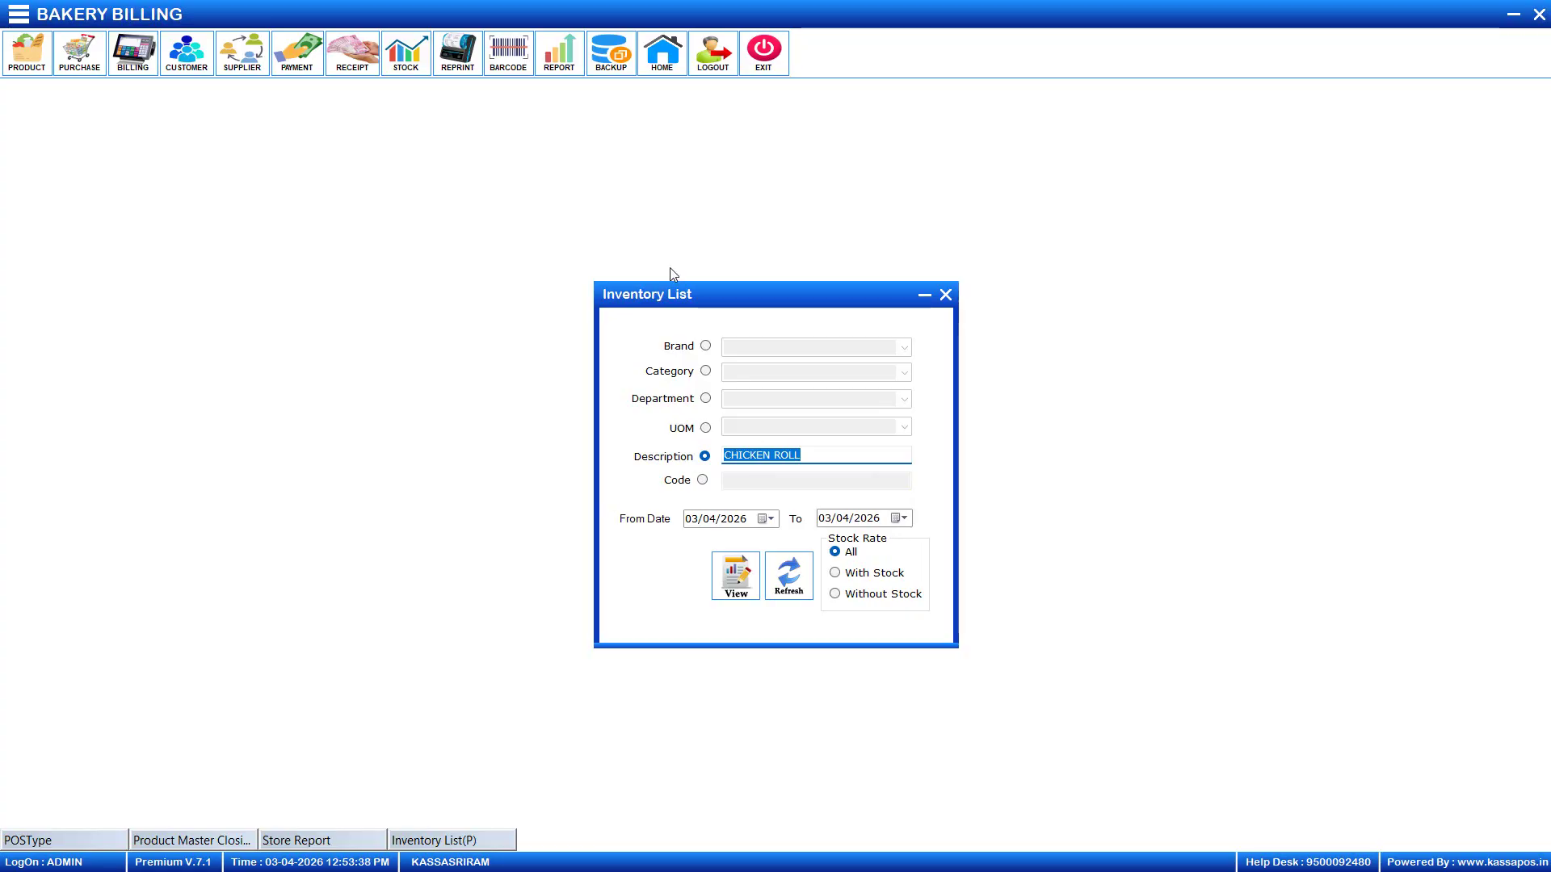
pyautogui.click(734, 588)
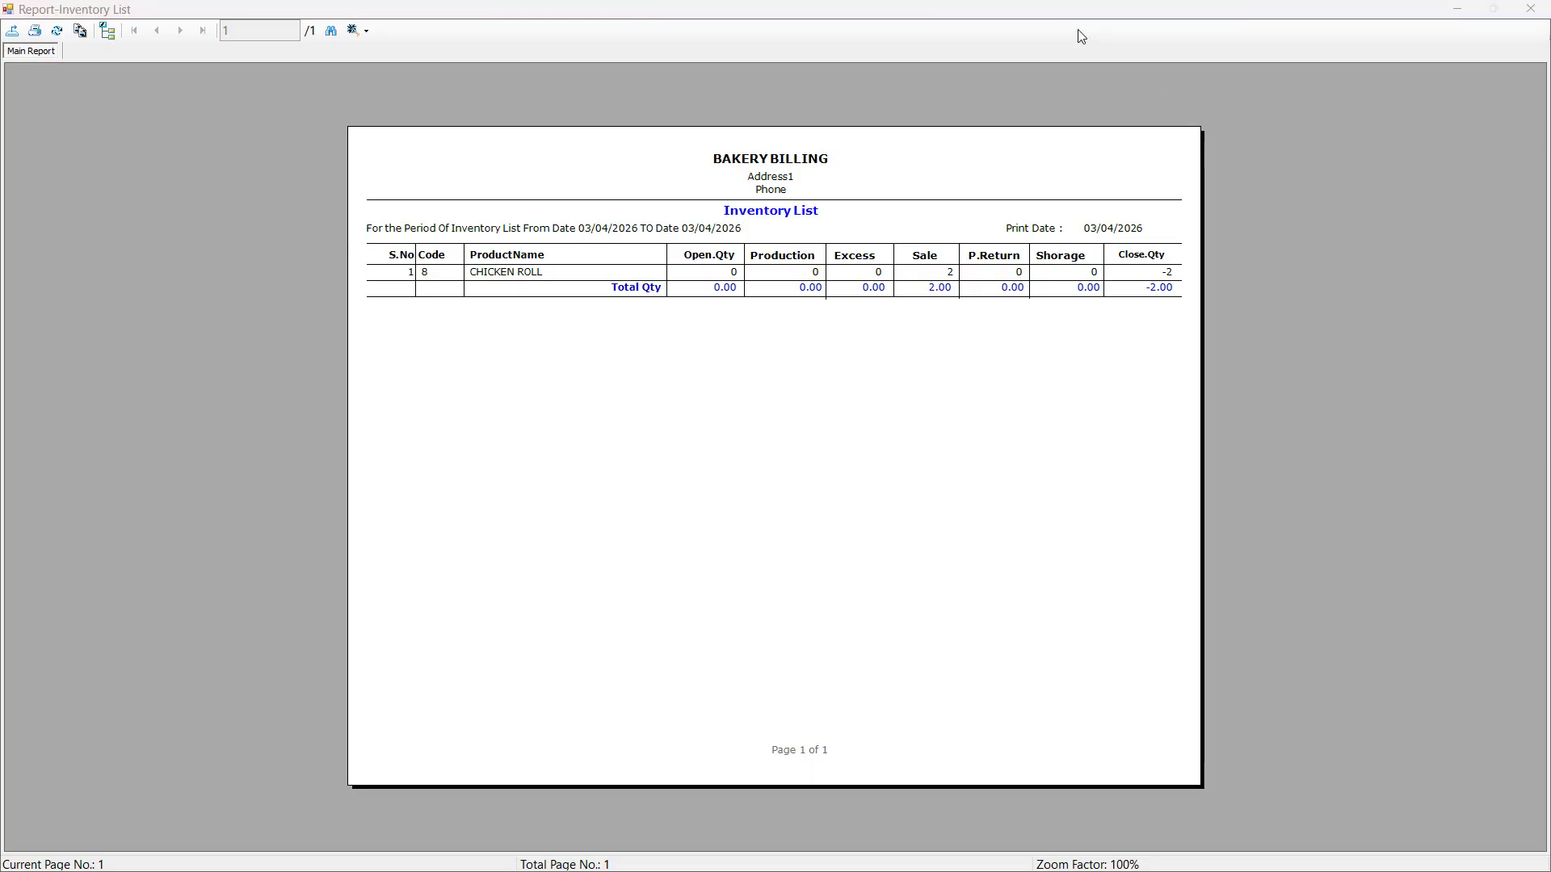
pyautogui.hotkey('alt', 'F4')
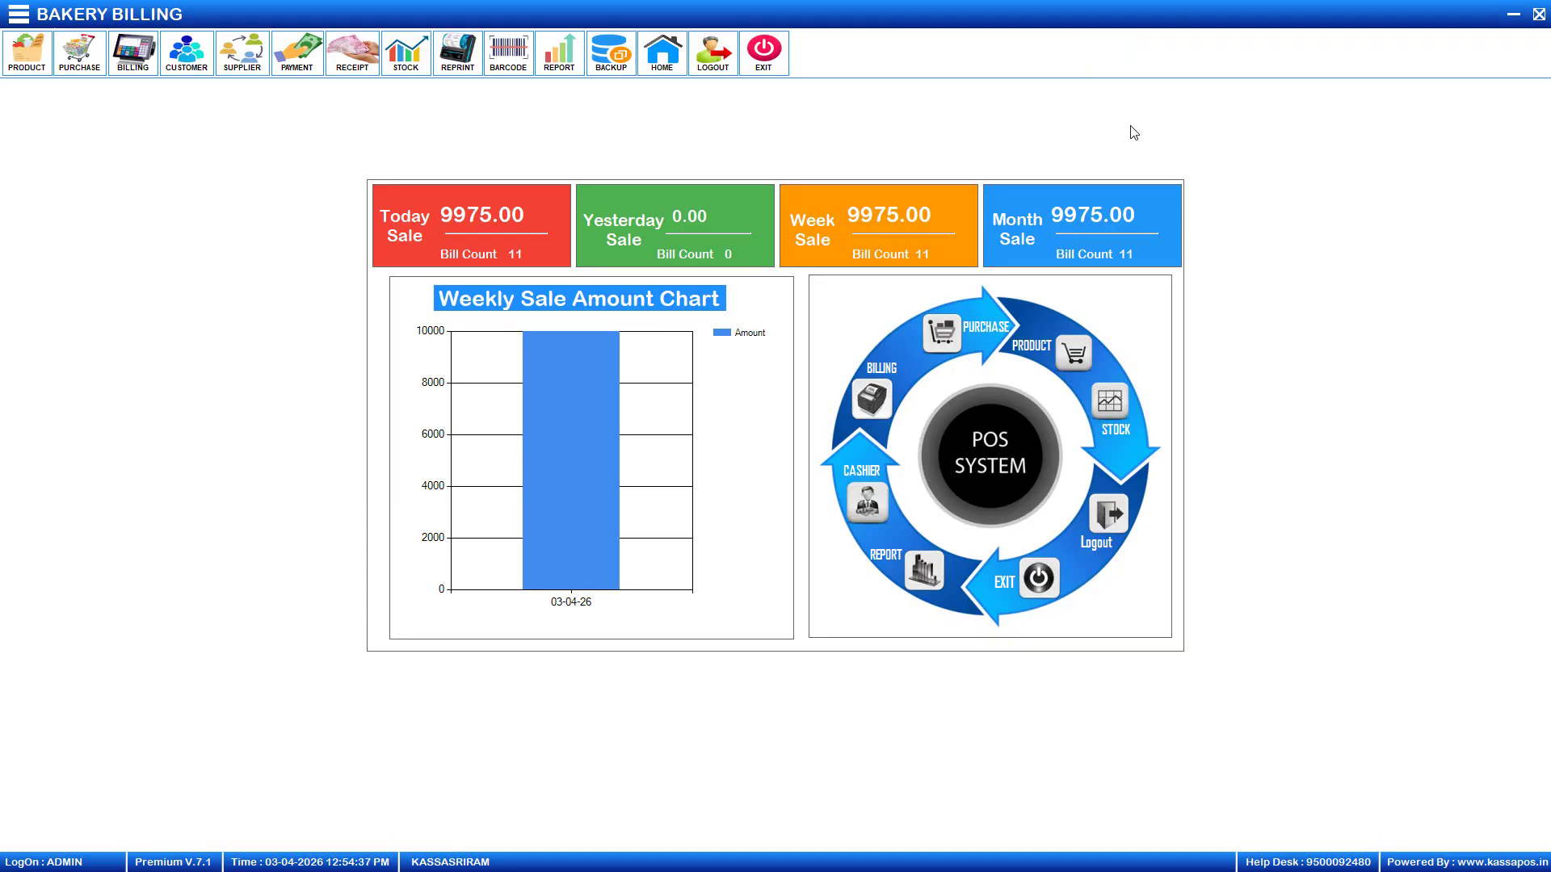
# Review the BILLING user's Transaction permissions in Menu Control under Utils, and close it.
pyautogui.click(18, 14)
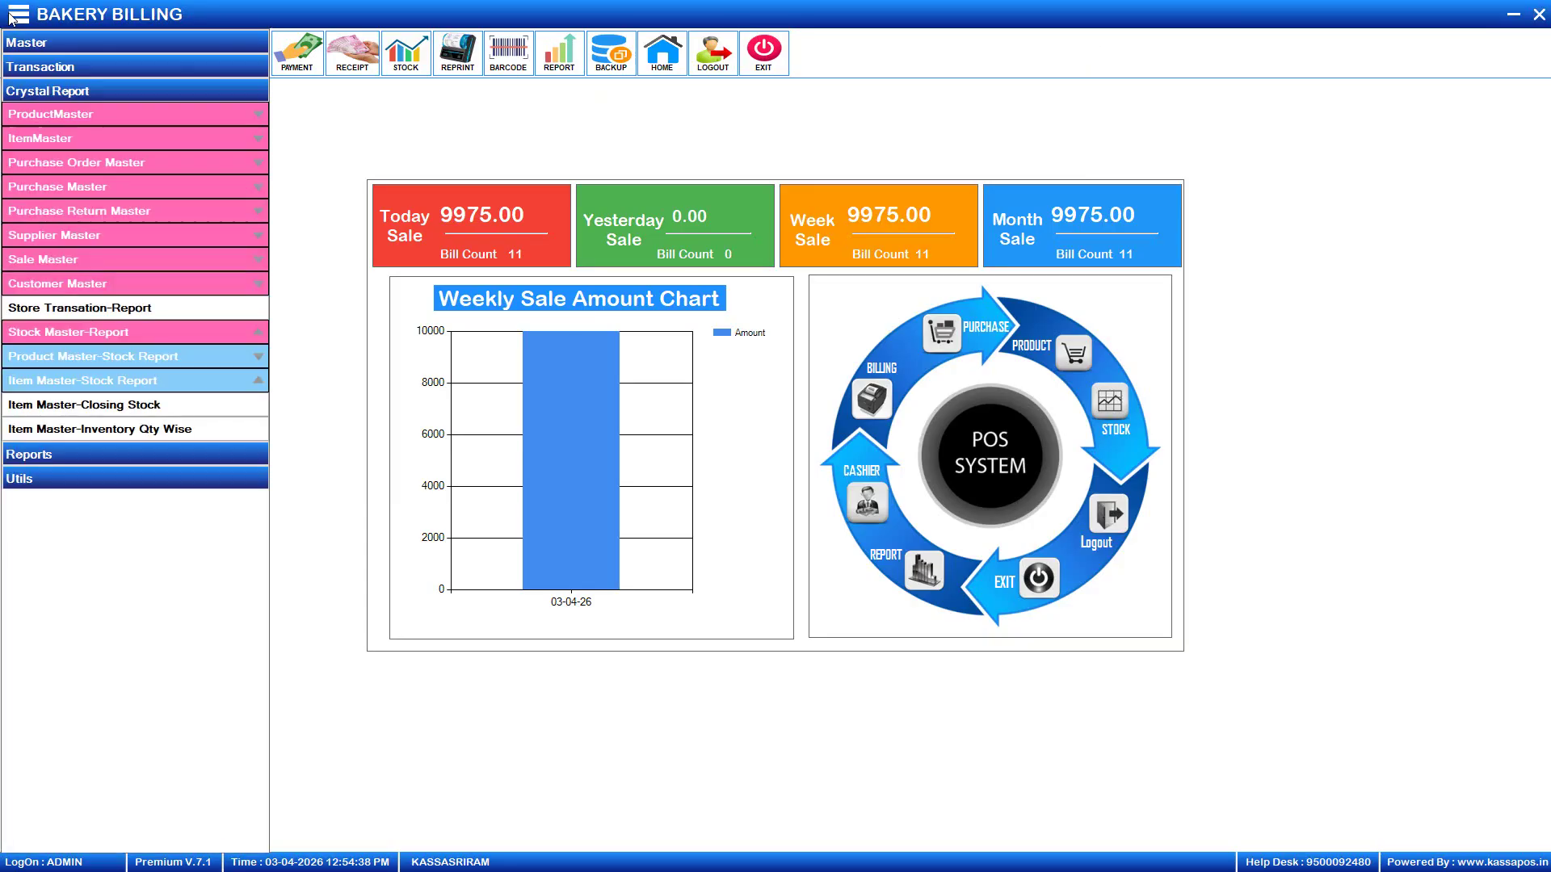
pyautogui.click(121, 91)
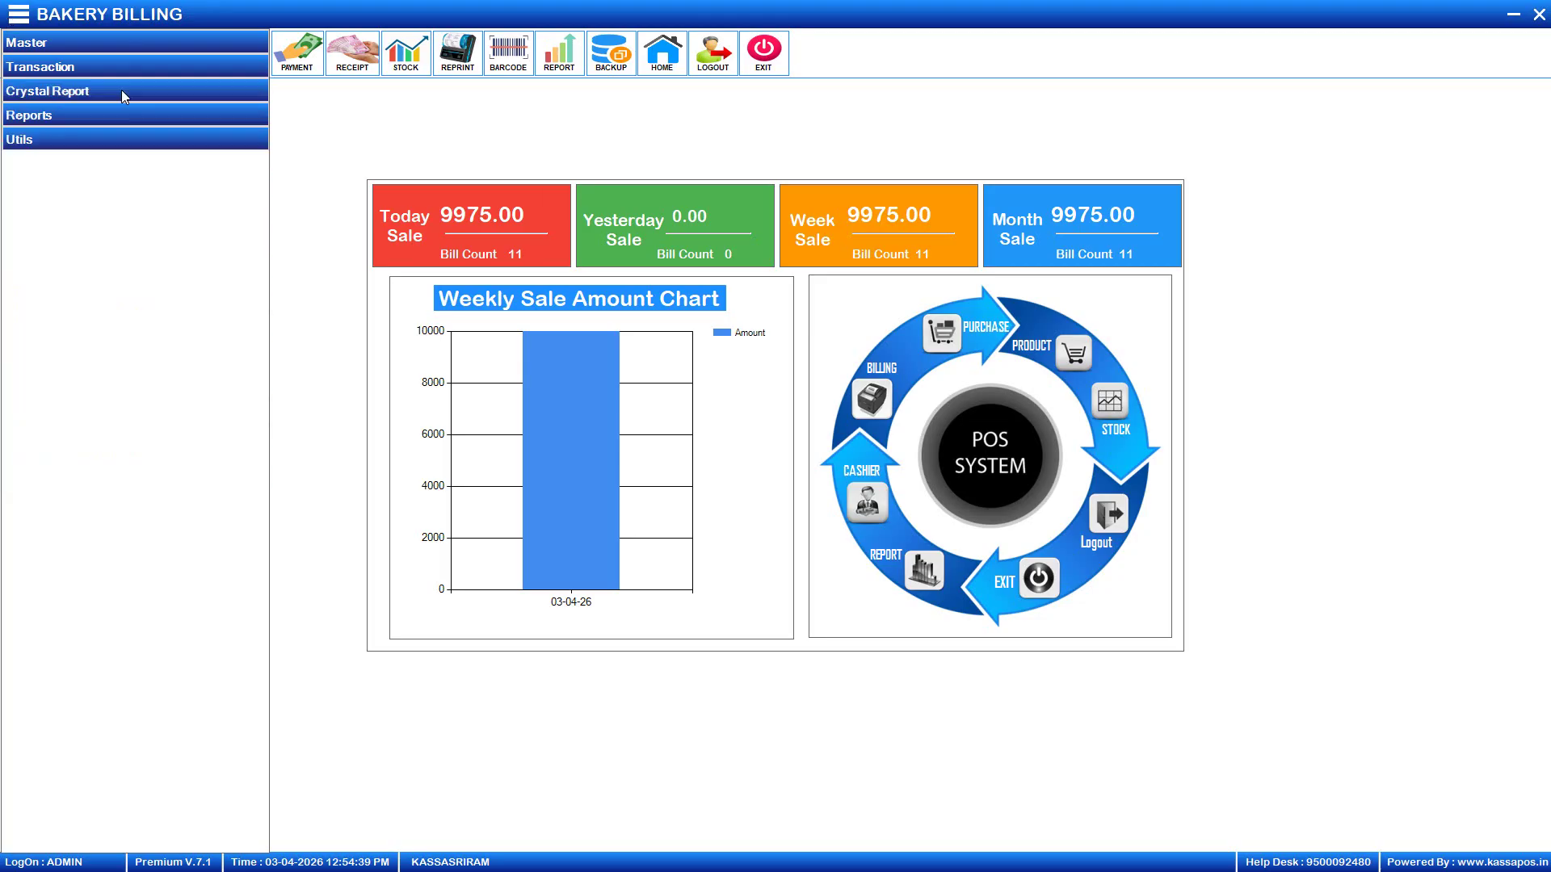
pyautogui.click(110, 139)
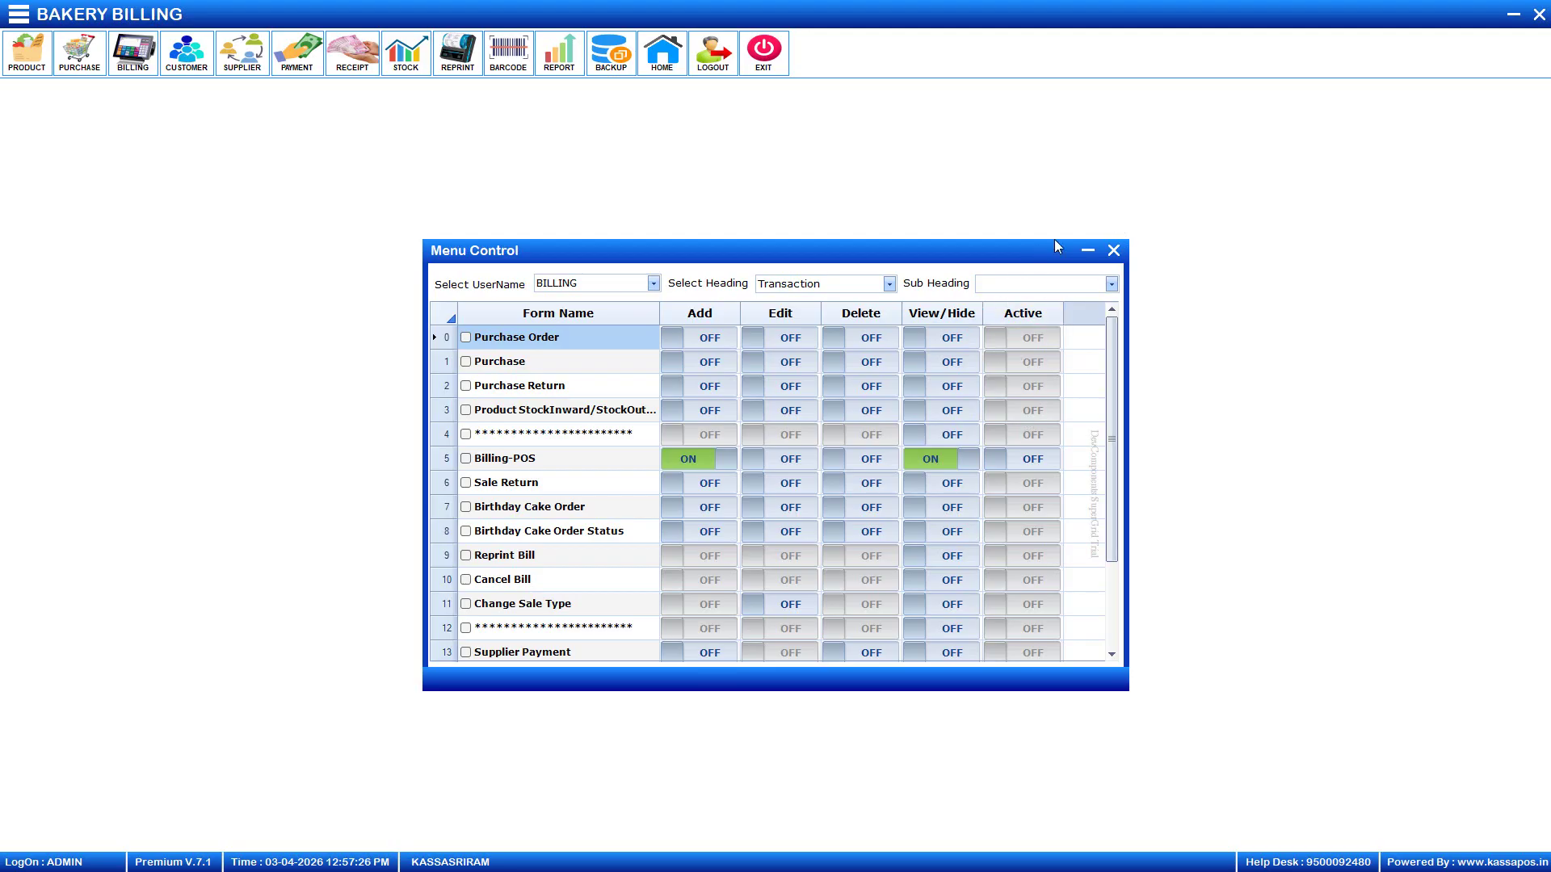
pyautogui.click(1114, 251)
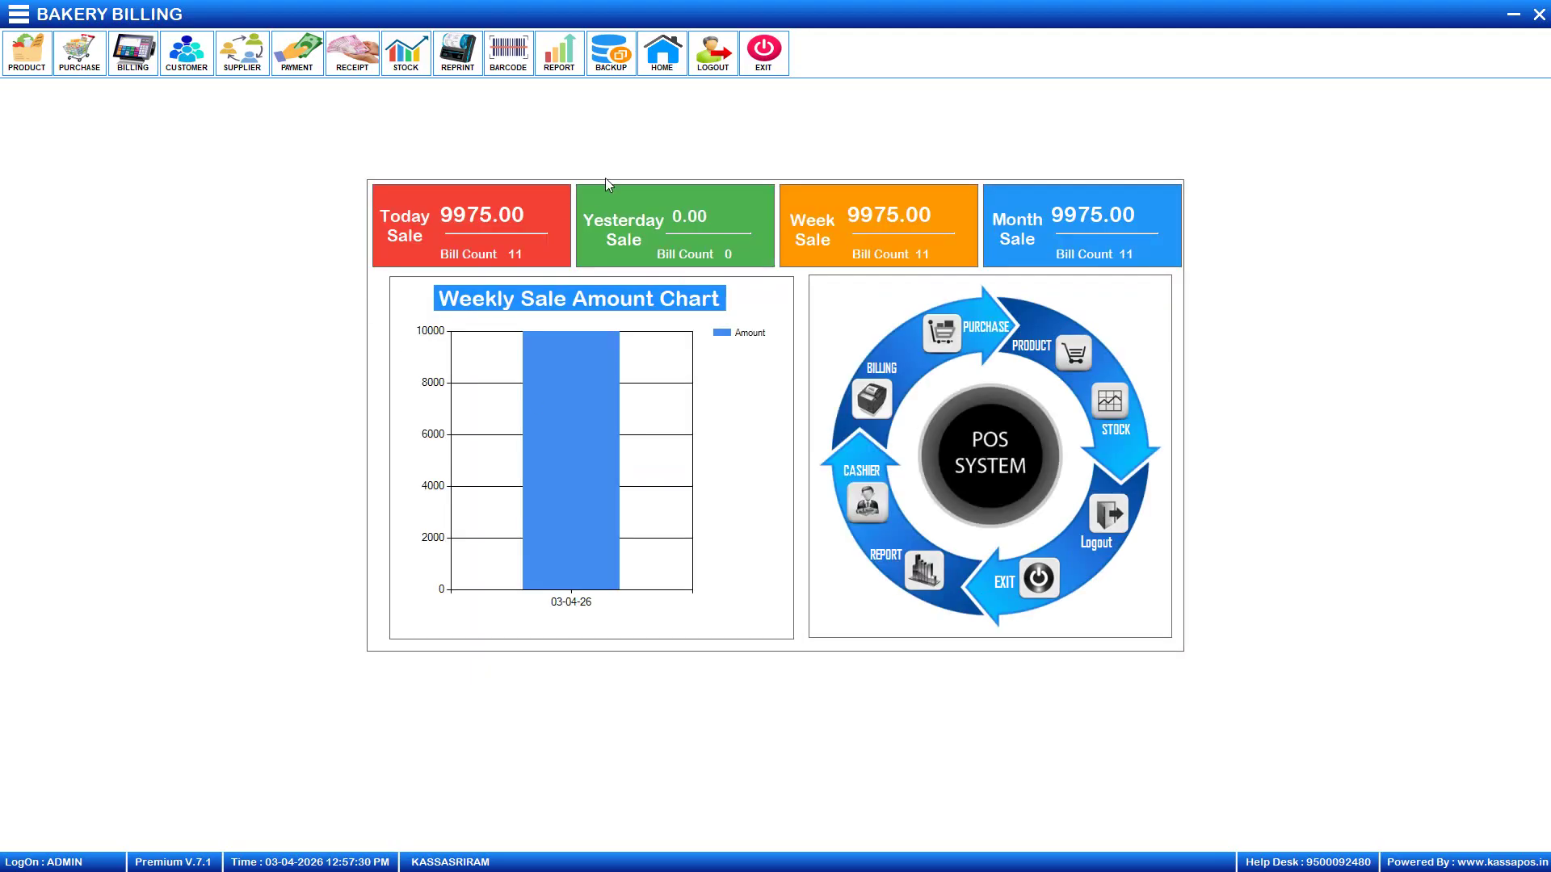
# Log out of the current account and log in as the BILLING user with the account password.
pyautogui.click(717, 52)
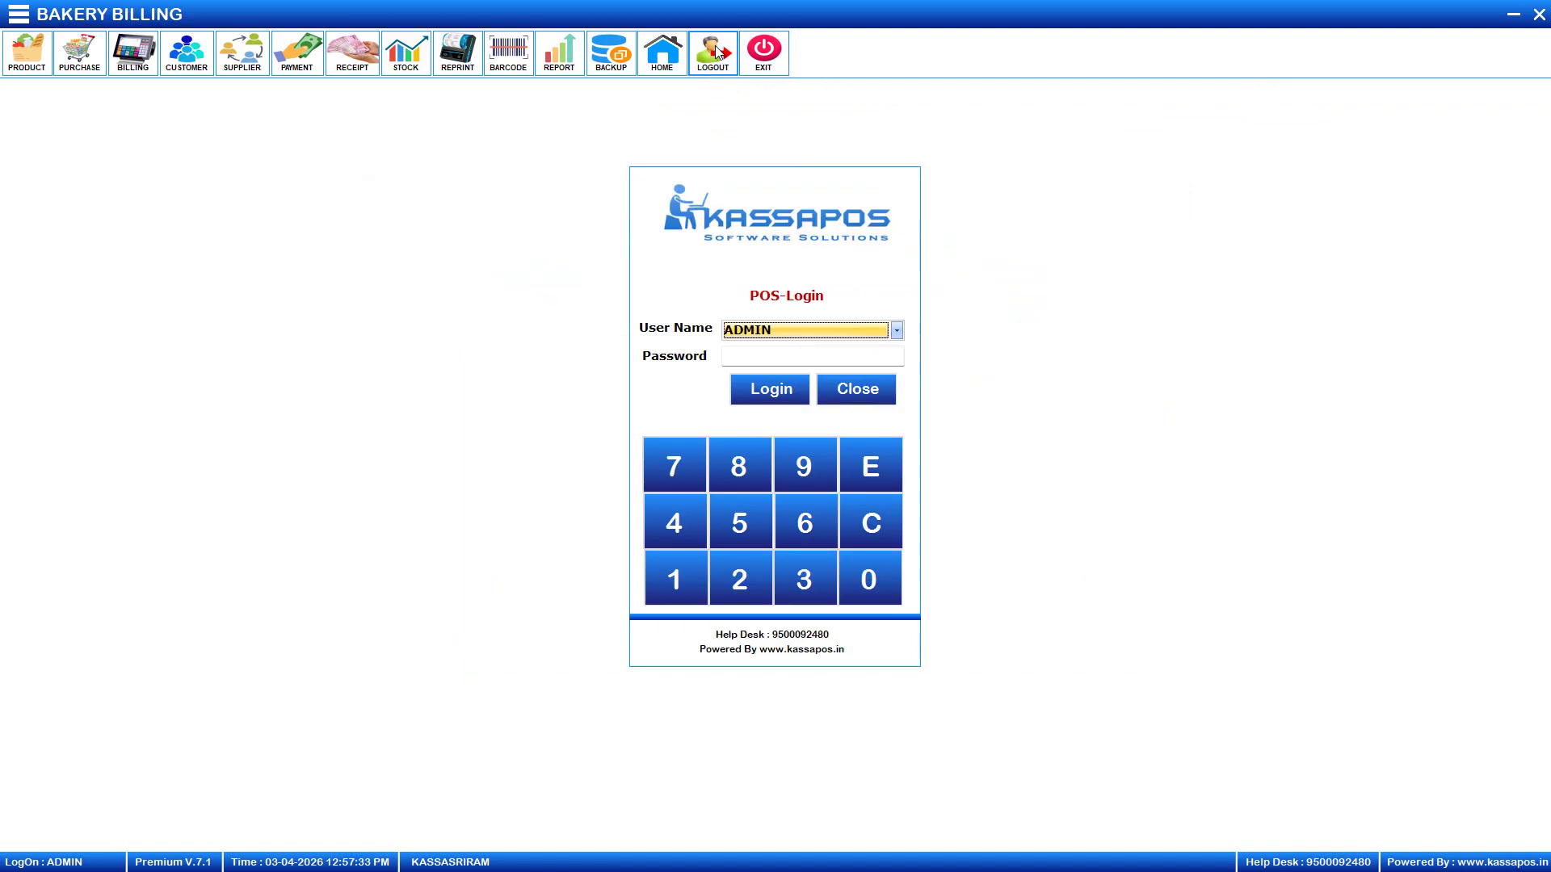
pyautogui.click(896, 331)
pyautogui.click(839, 365)
pyautogui.click(832, 357)
pyautogui.write('1')
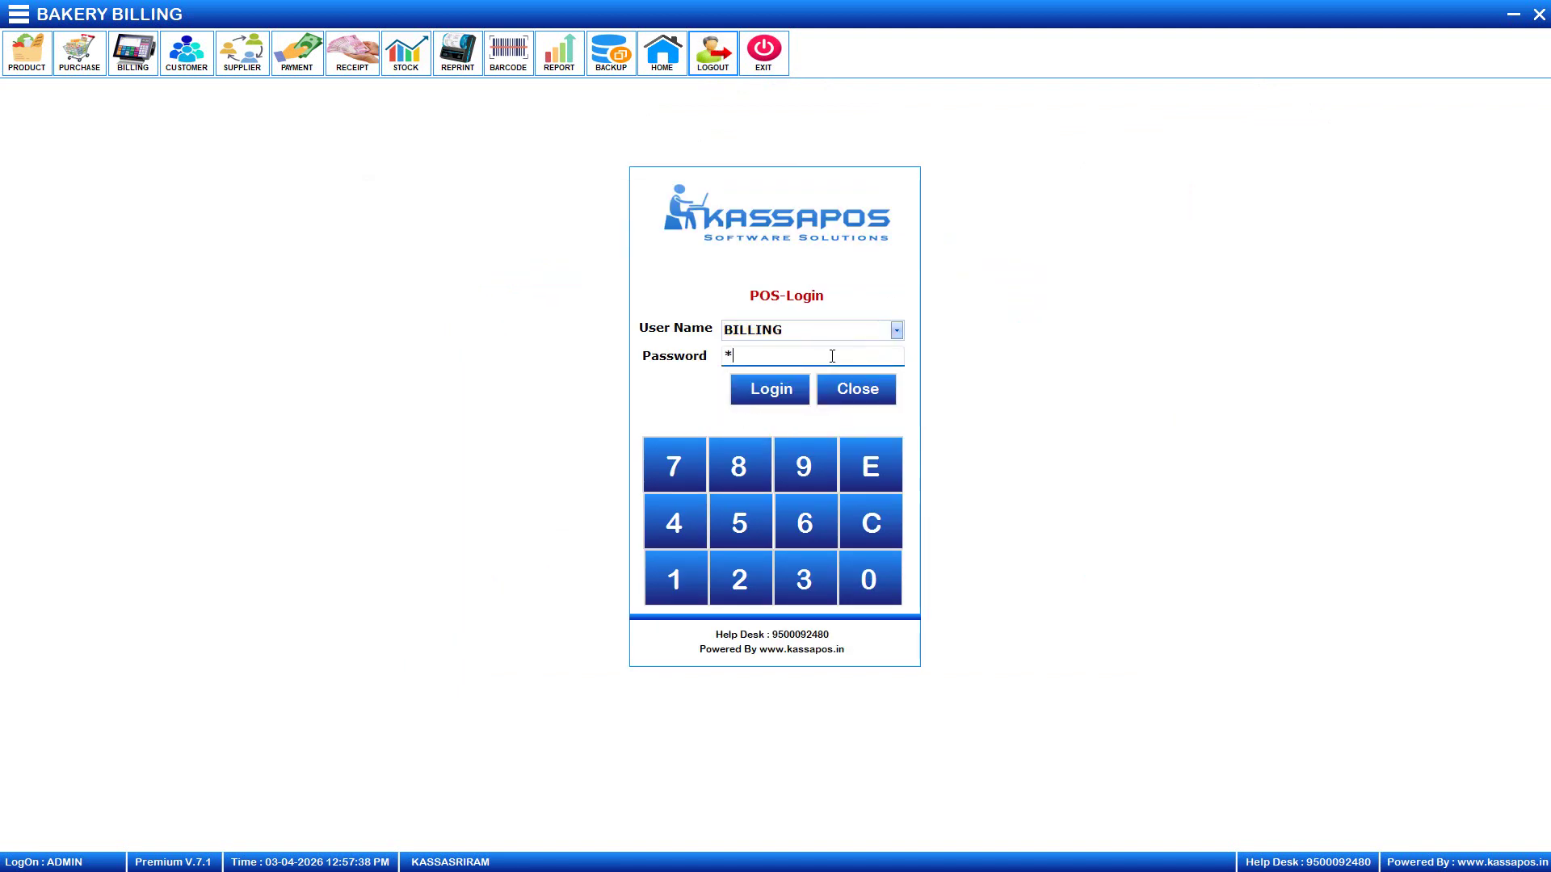
pyautogui.click(777, 382)
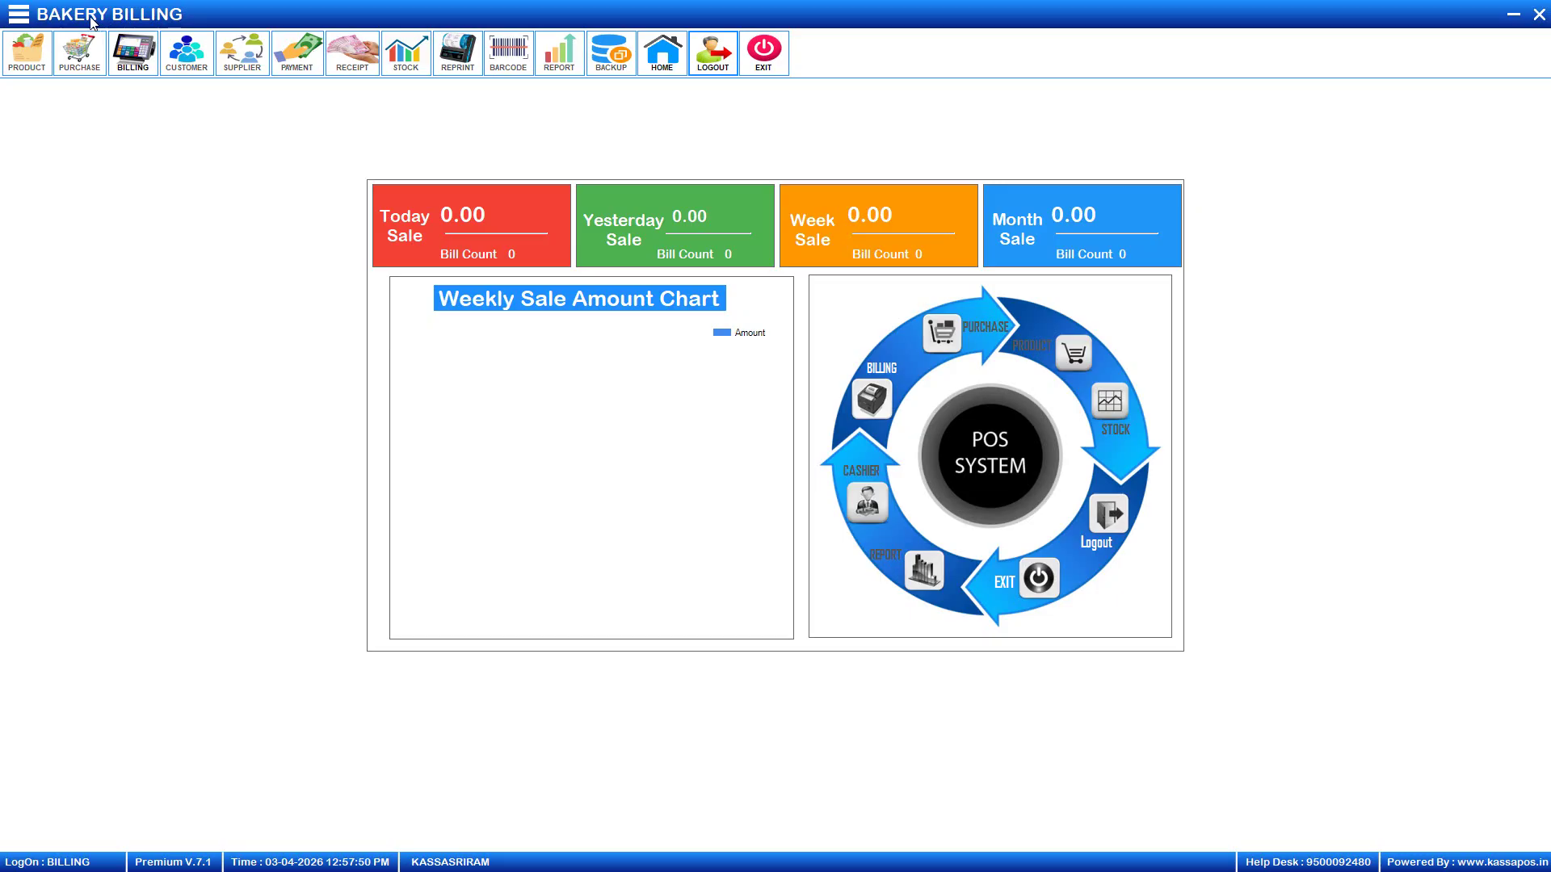
# View the Billing-POS screen while logged in as the BILLING user, and close it.
pyautogui.click(132, 45)
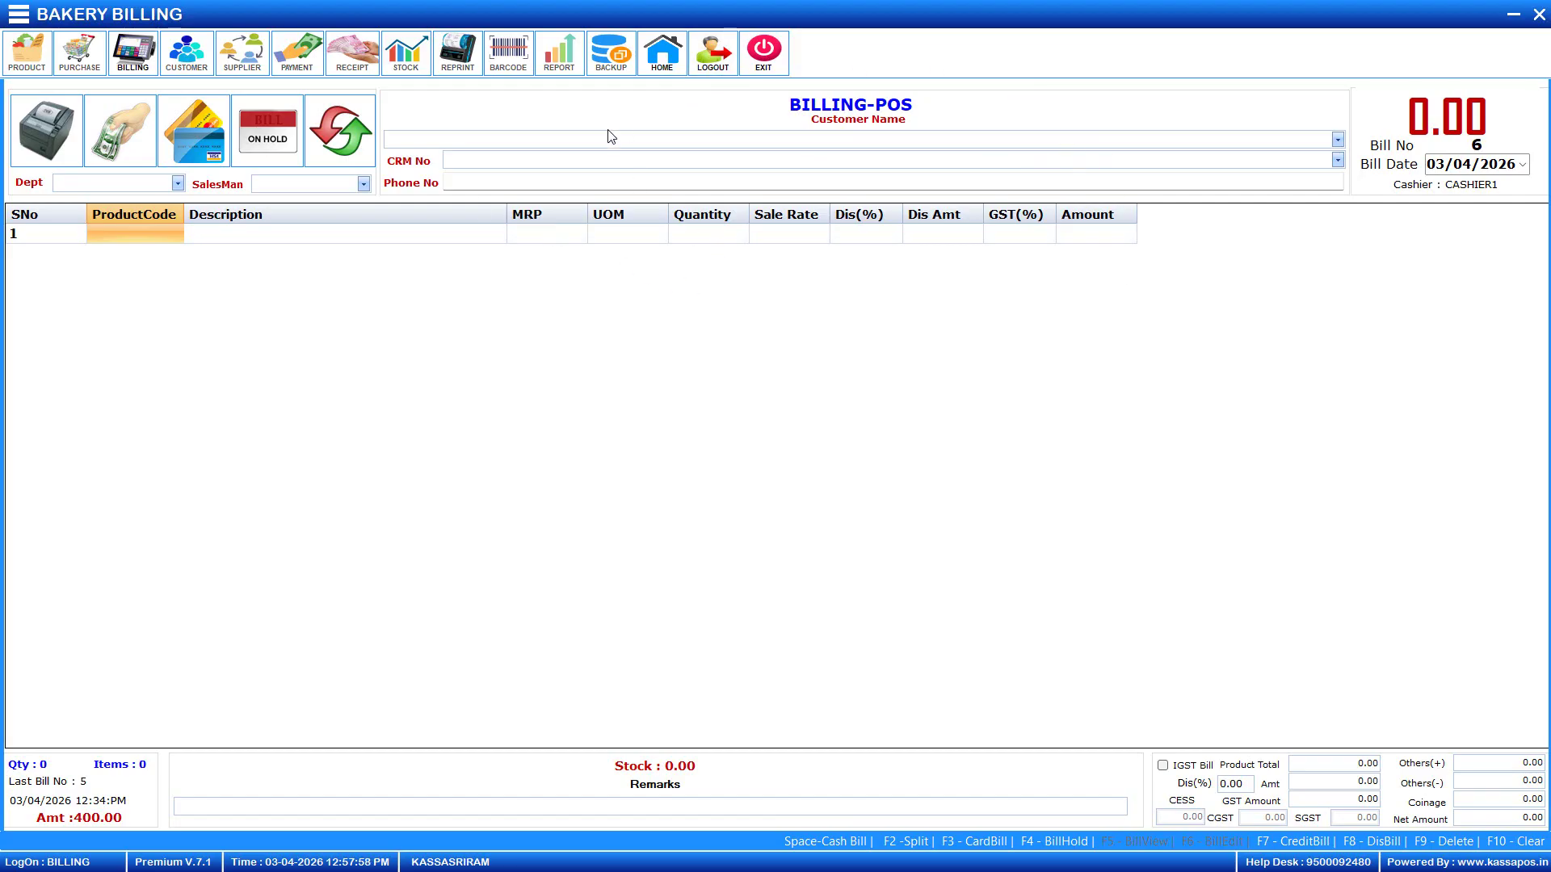
pyautogui.press('Escape')
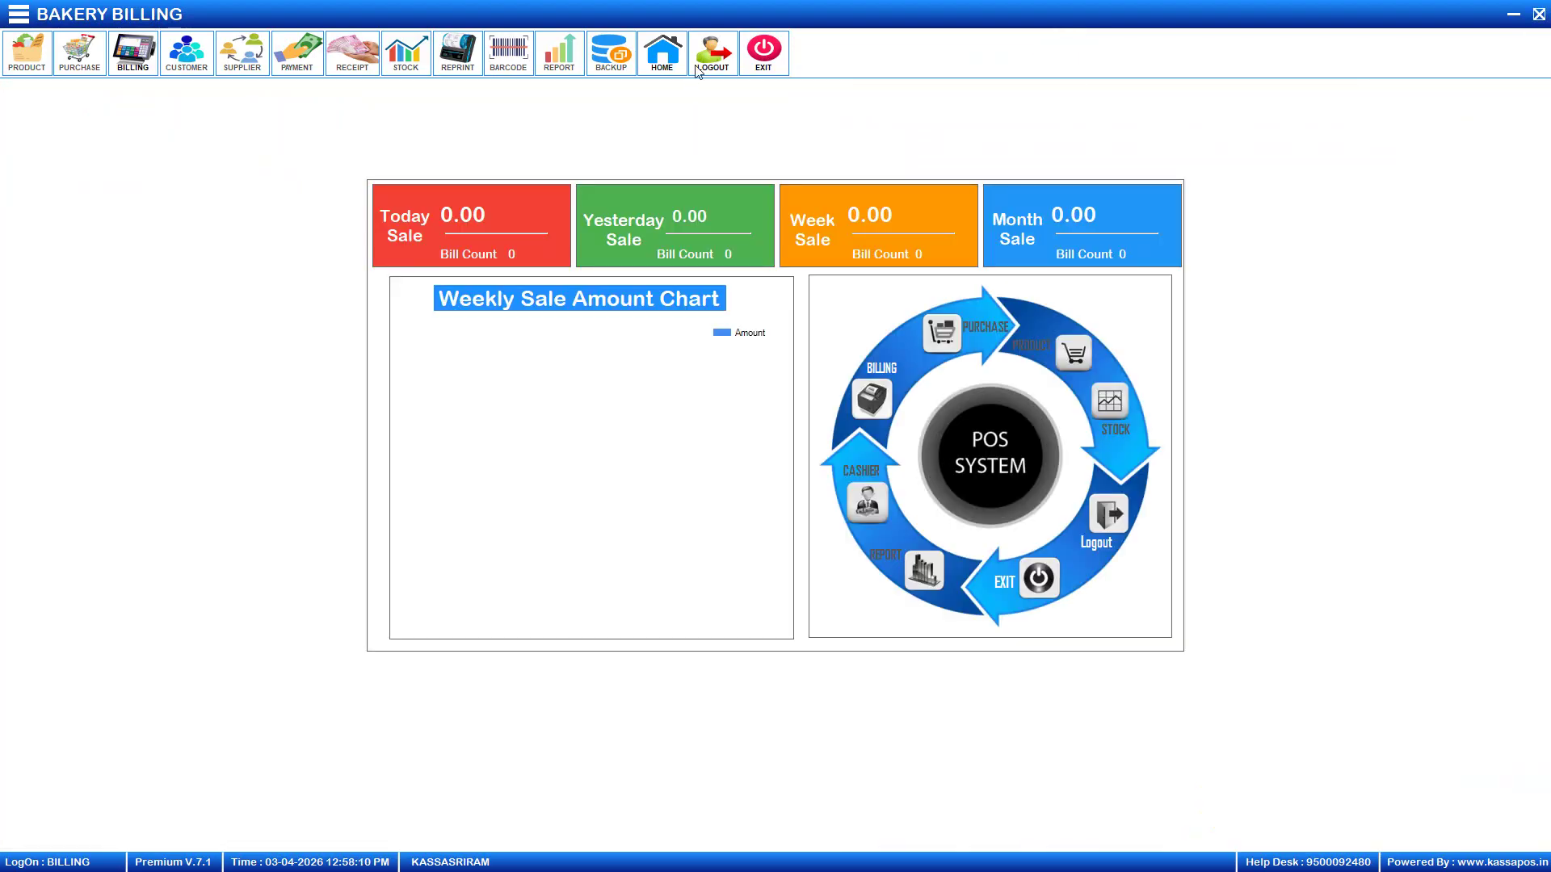
# Log out of the BILLING account and log back in as ADMIN with the account password.
pyautogui.click(696, 50)
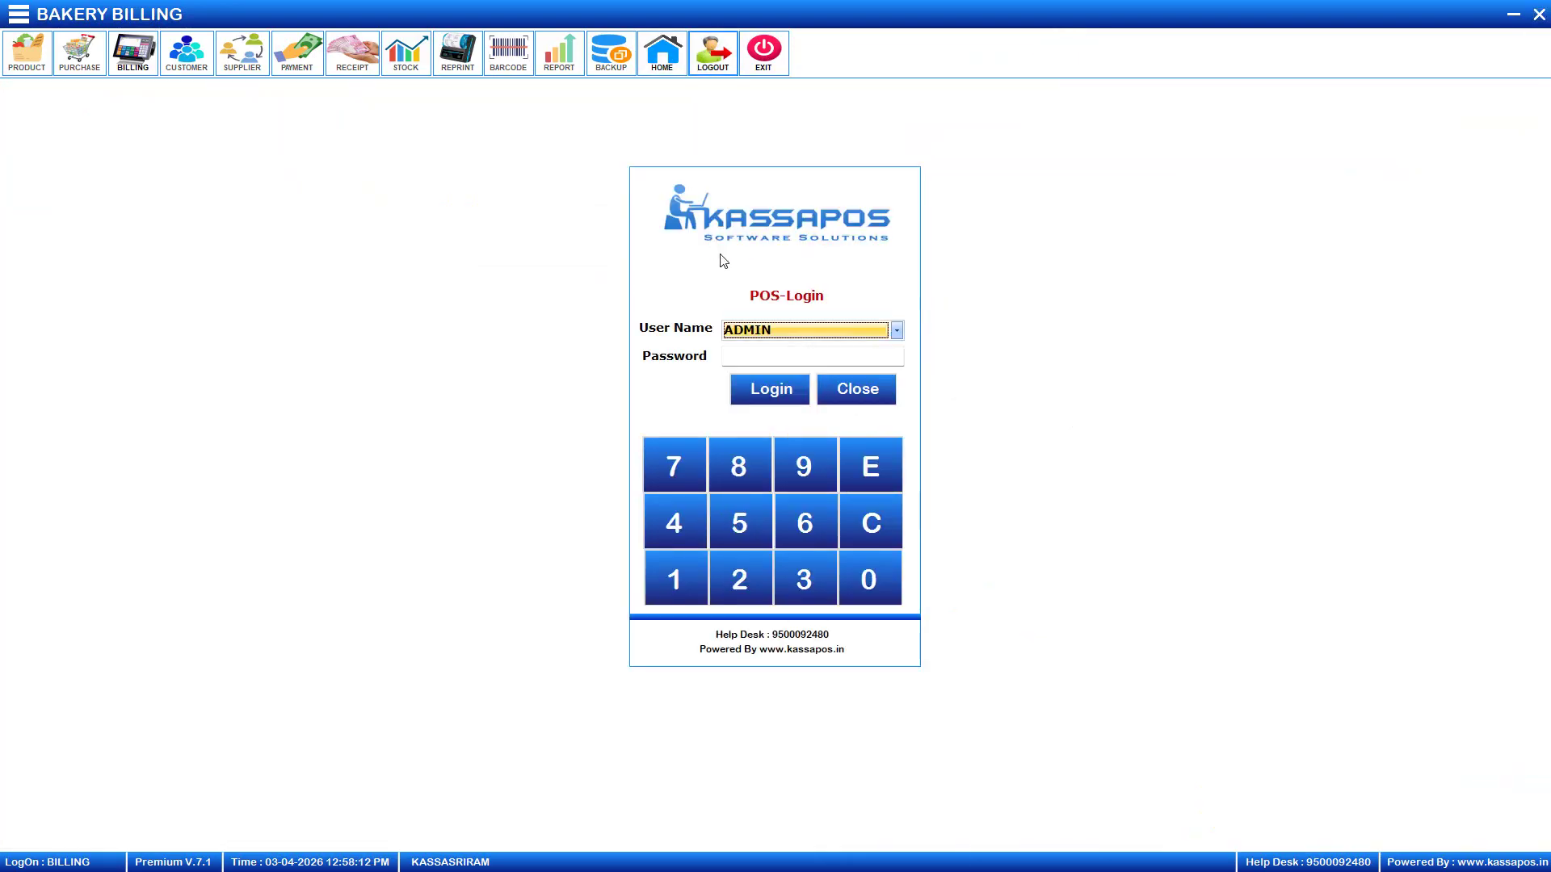
pyautogui.click(745, 357)
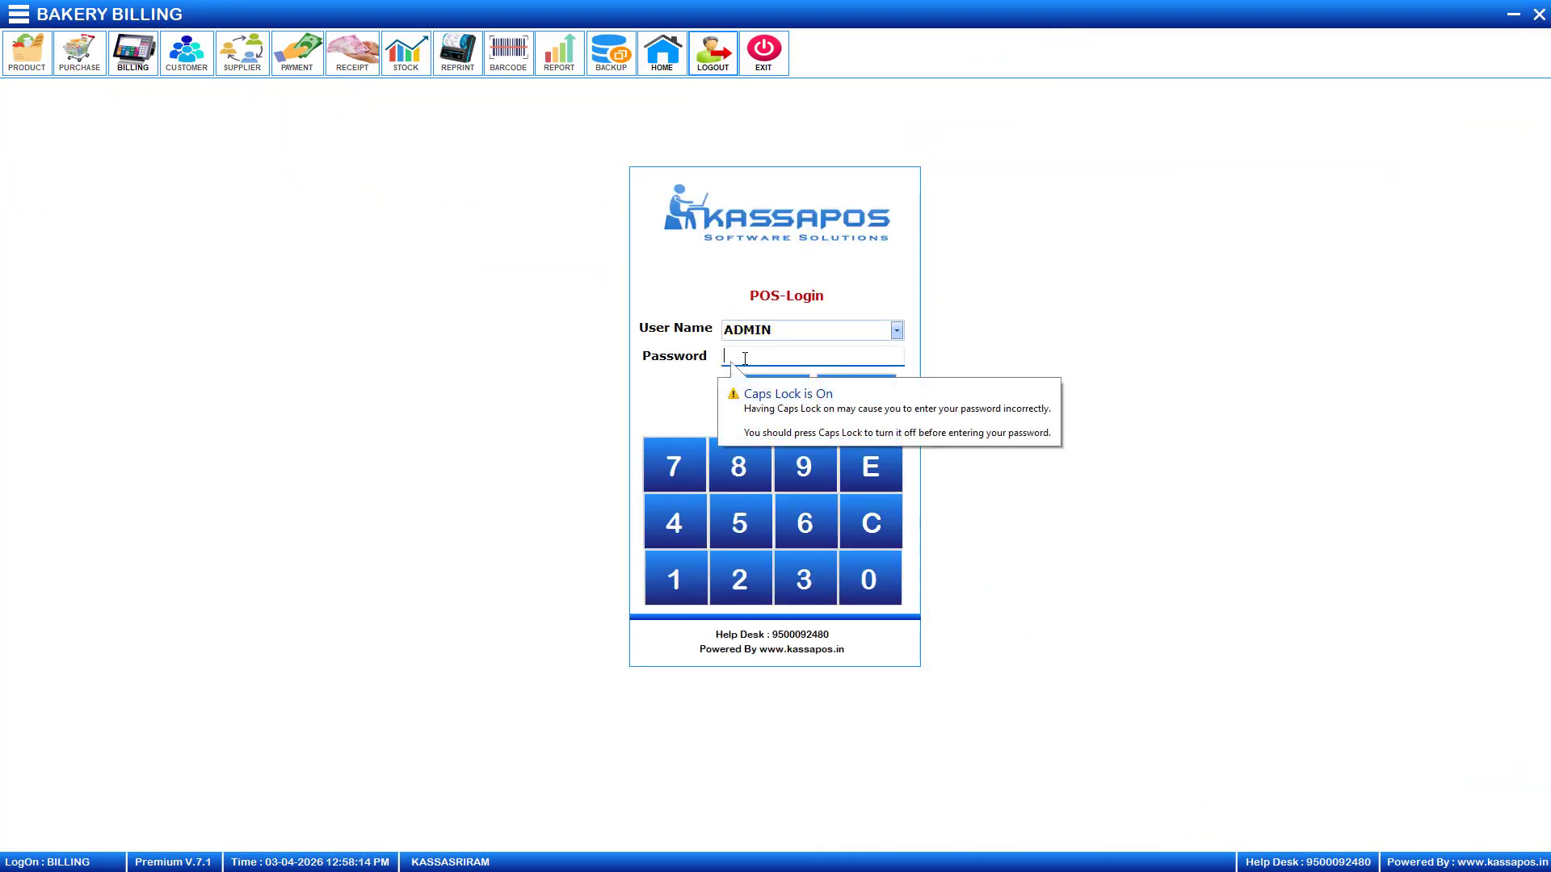
pyautogui.write('***')
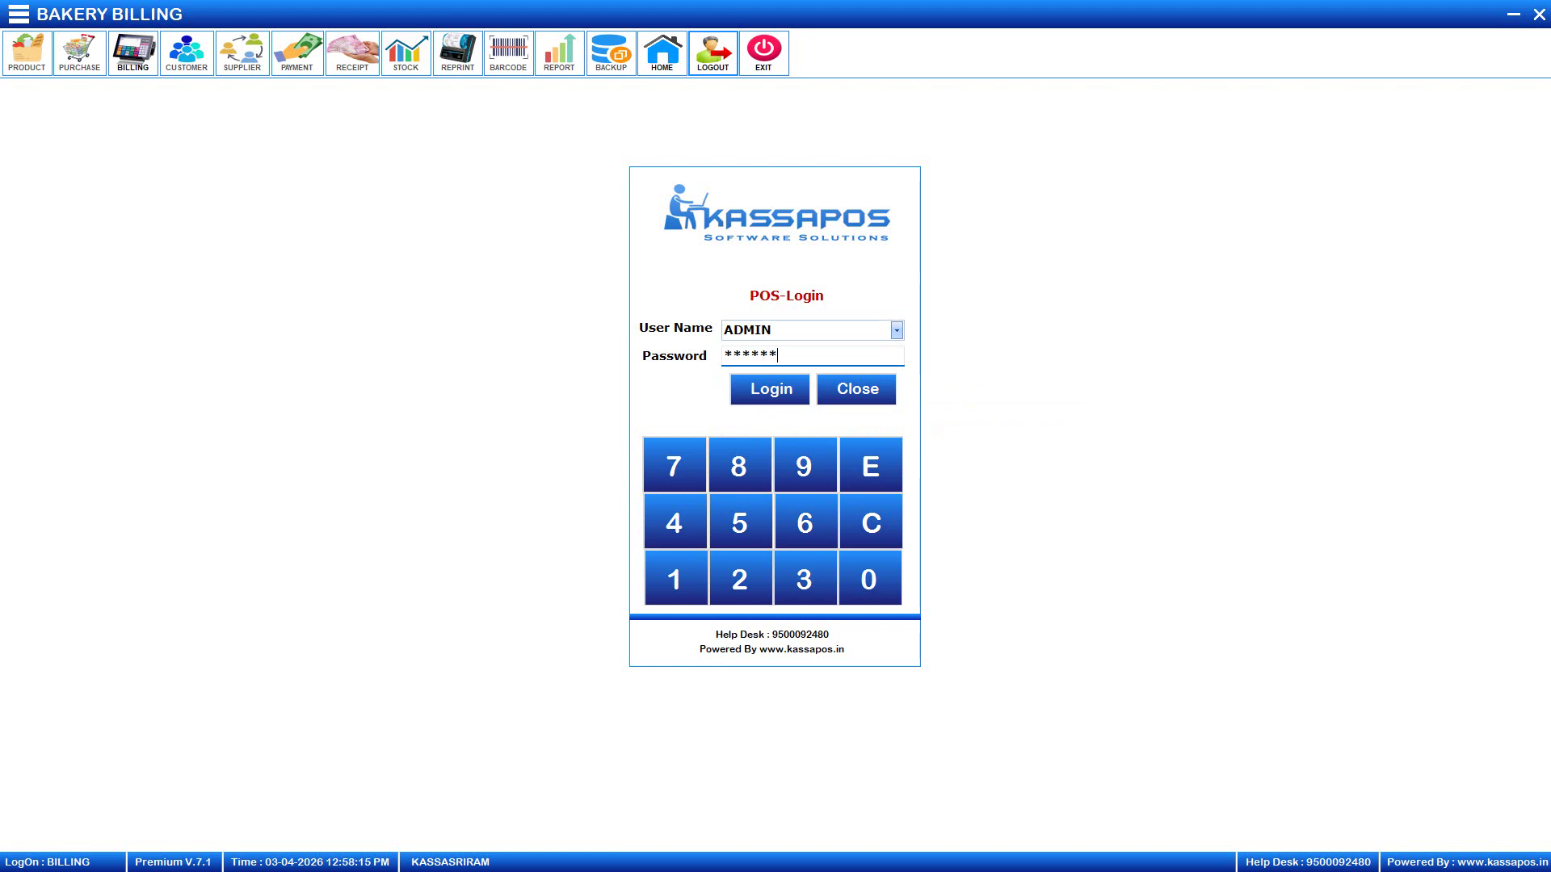
pyautogui.press('Return')
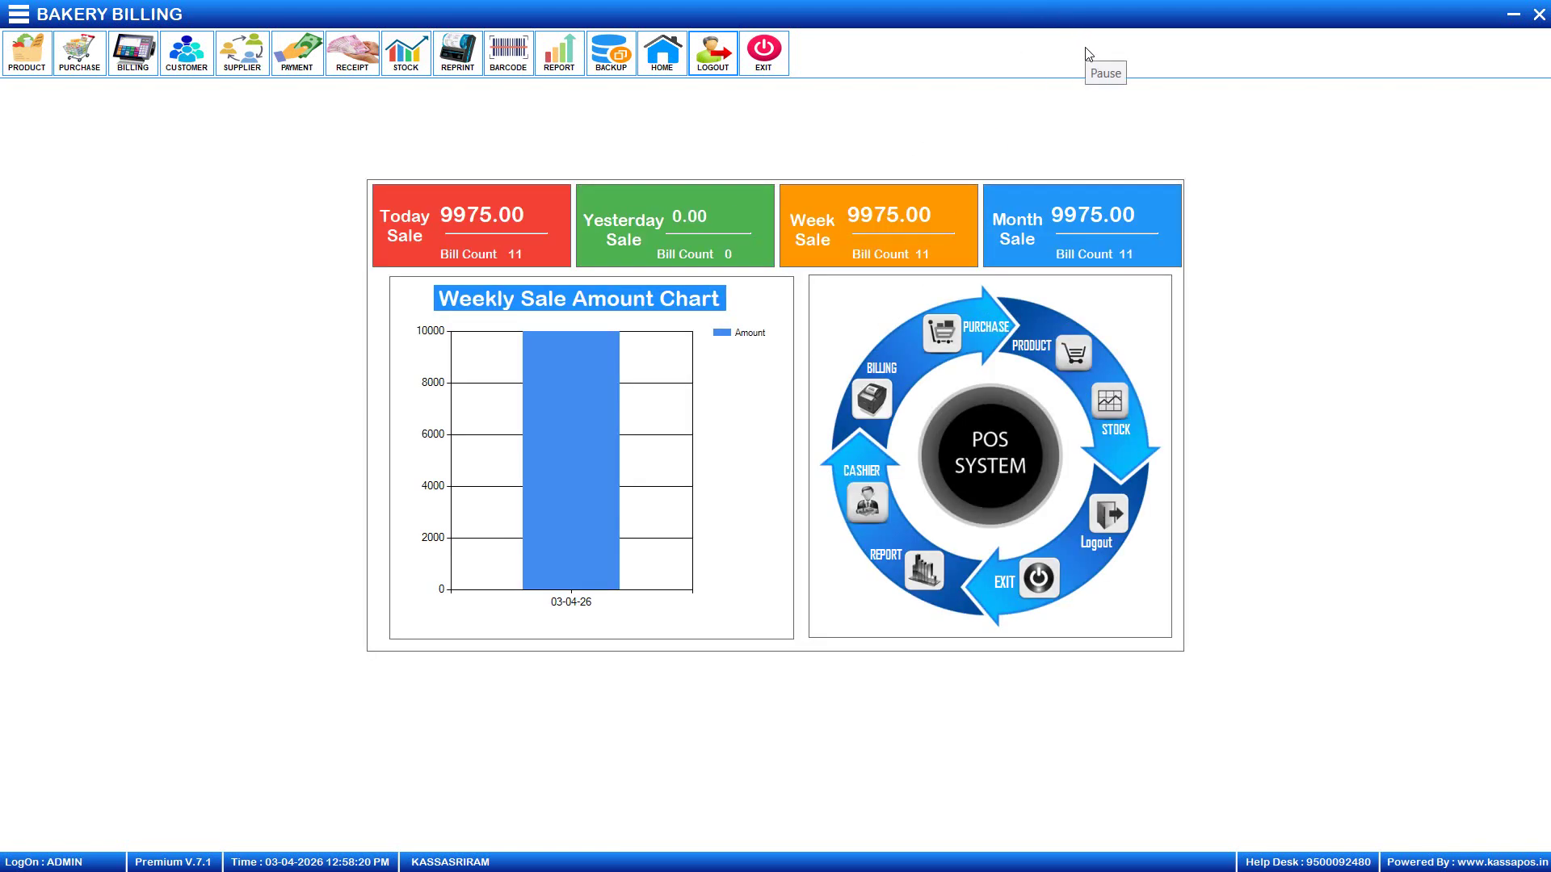
# View the report types in Sales Report Part1 from the Sale Master reports under Crystal Report, and close it.
pyautogui.click(19, 14)
pyautogui.click(186, 91)
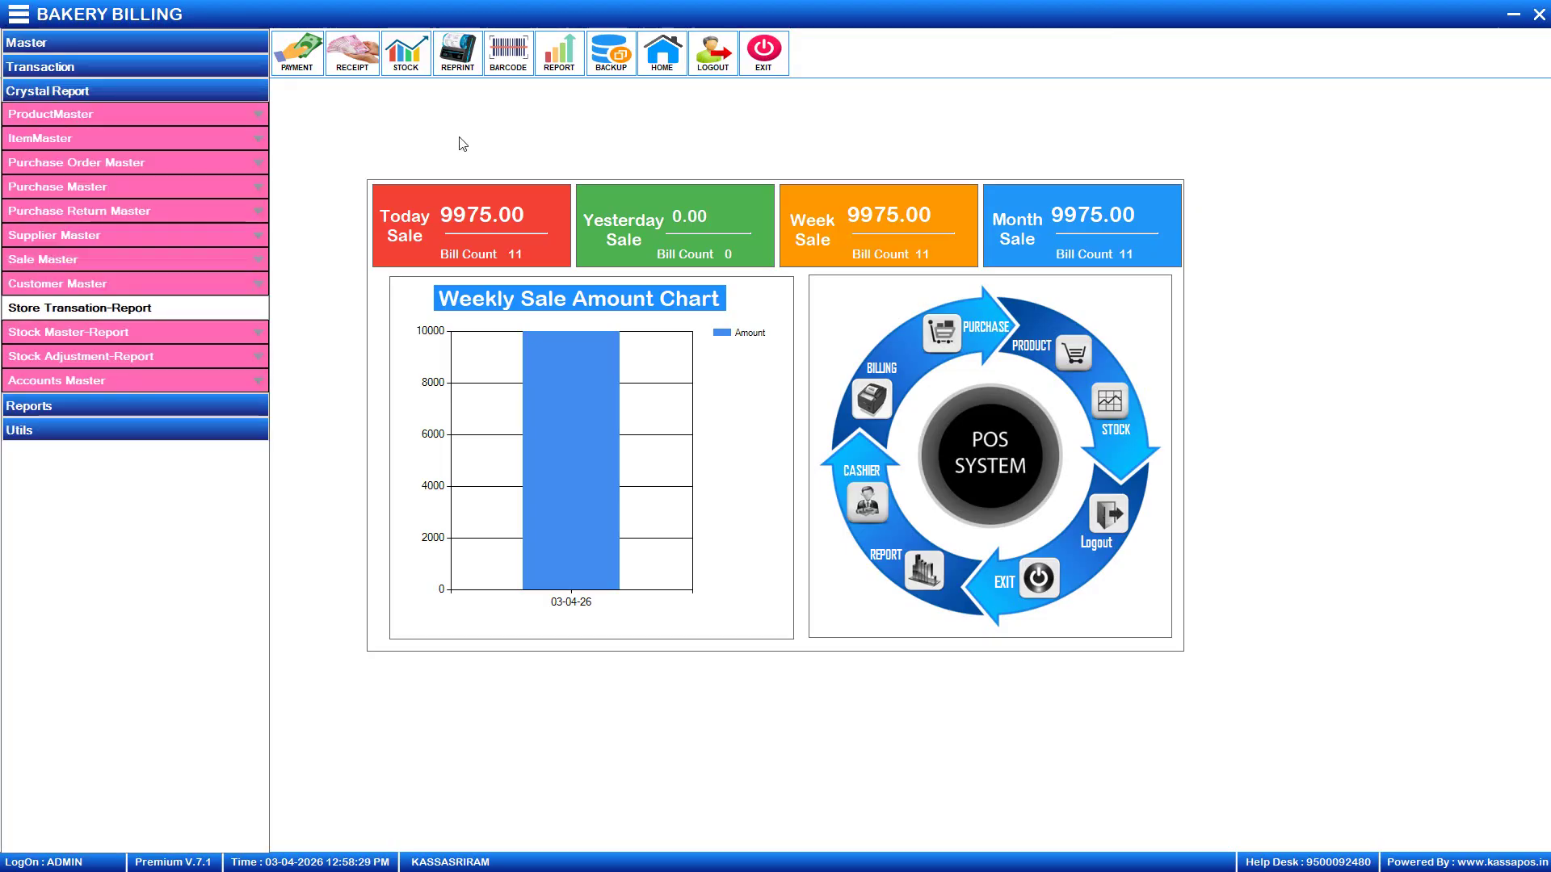
pyautogui.click(103, 332)
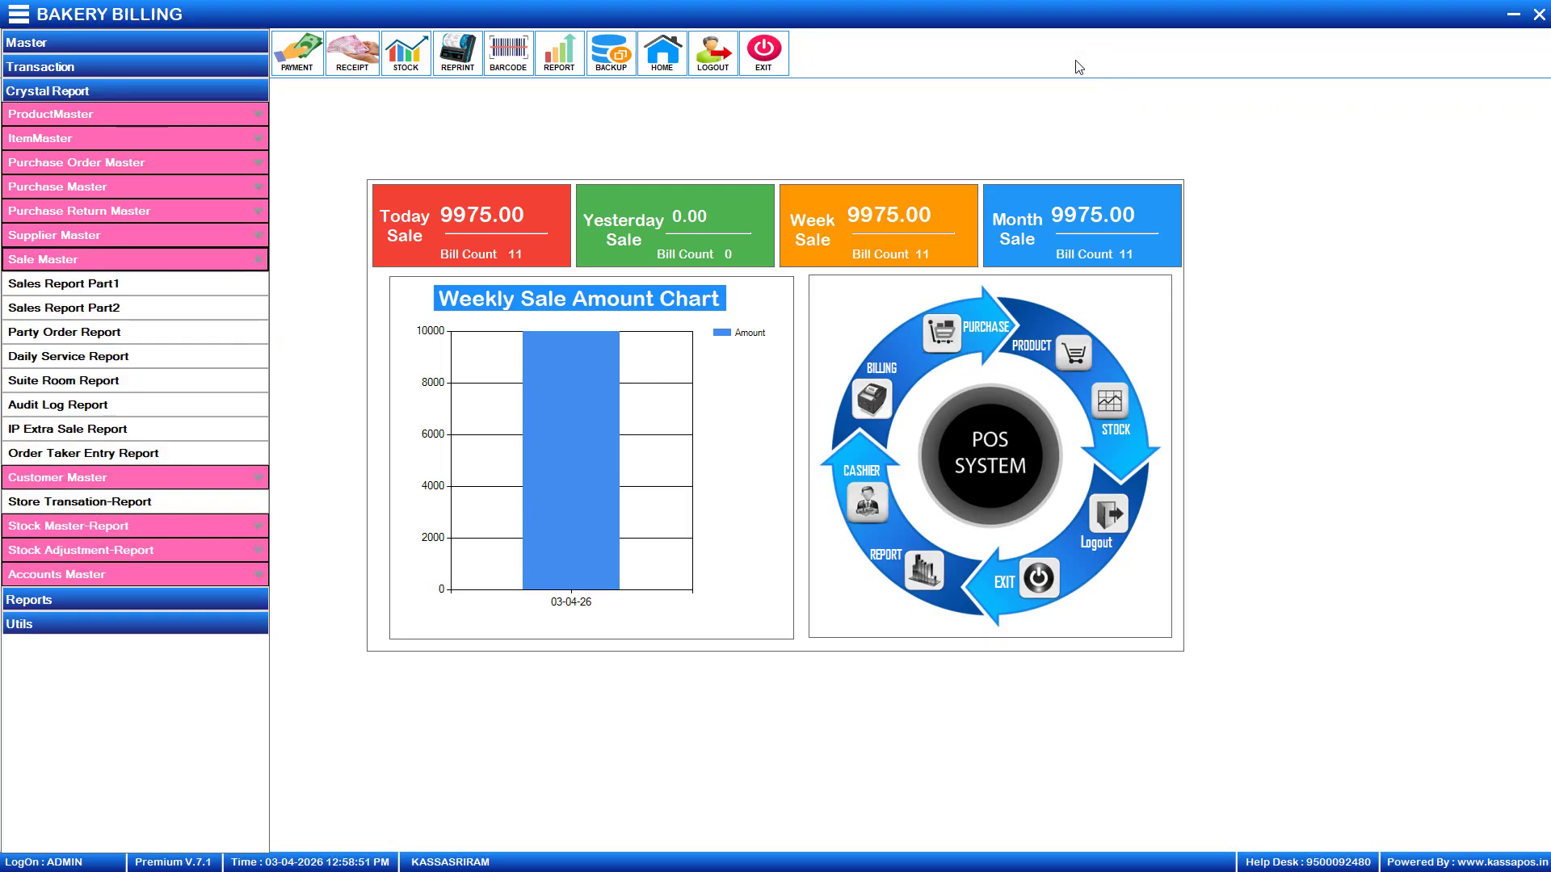
pyautogui.click(32, 284)
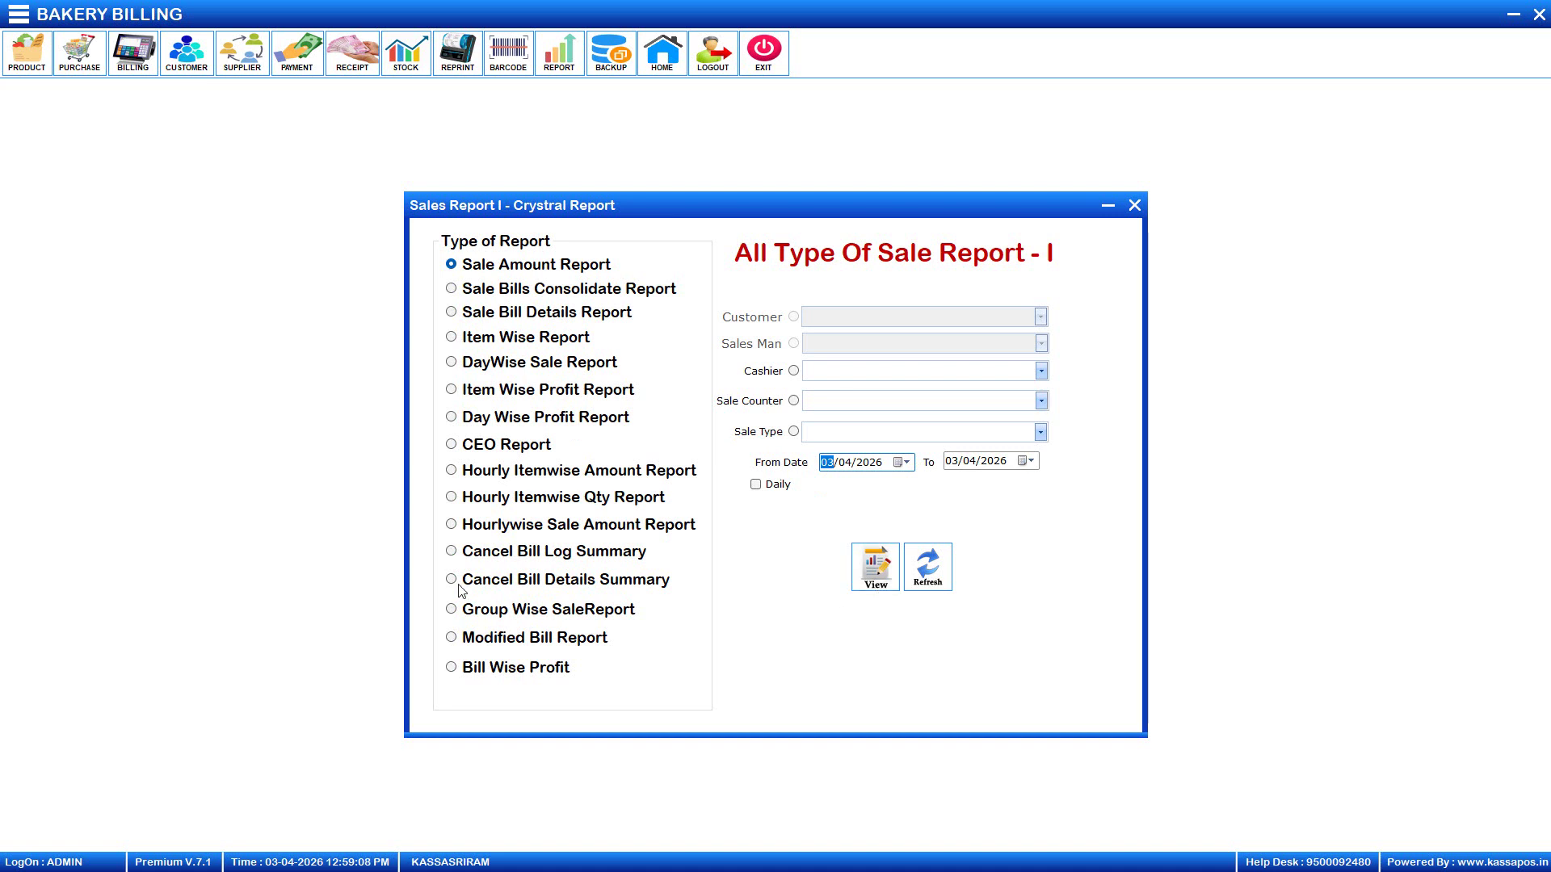
pyautogui.click(1135, 207)
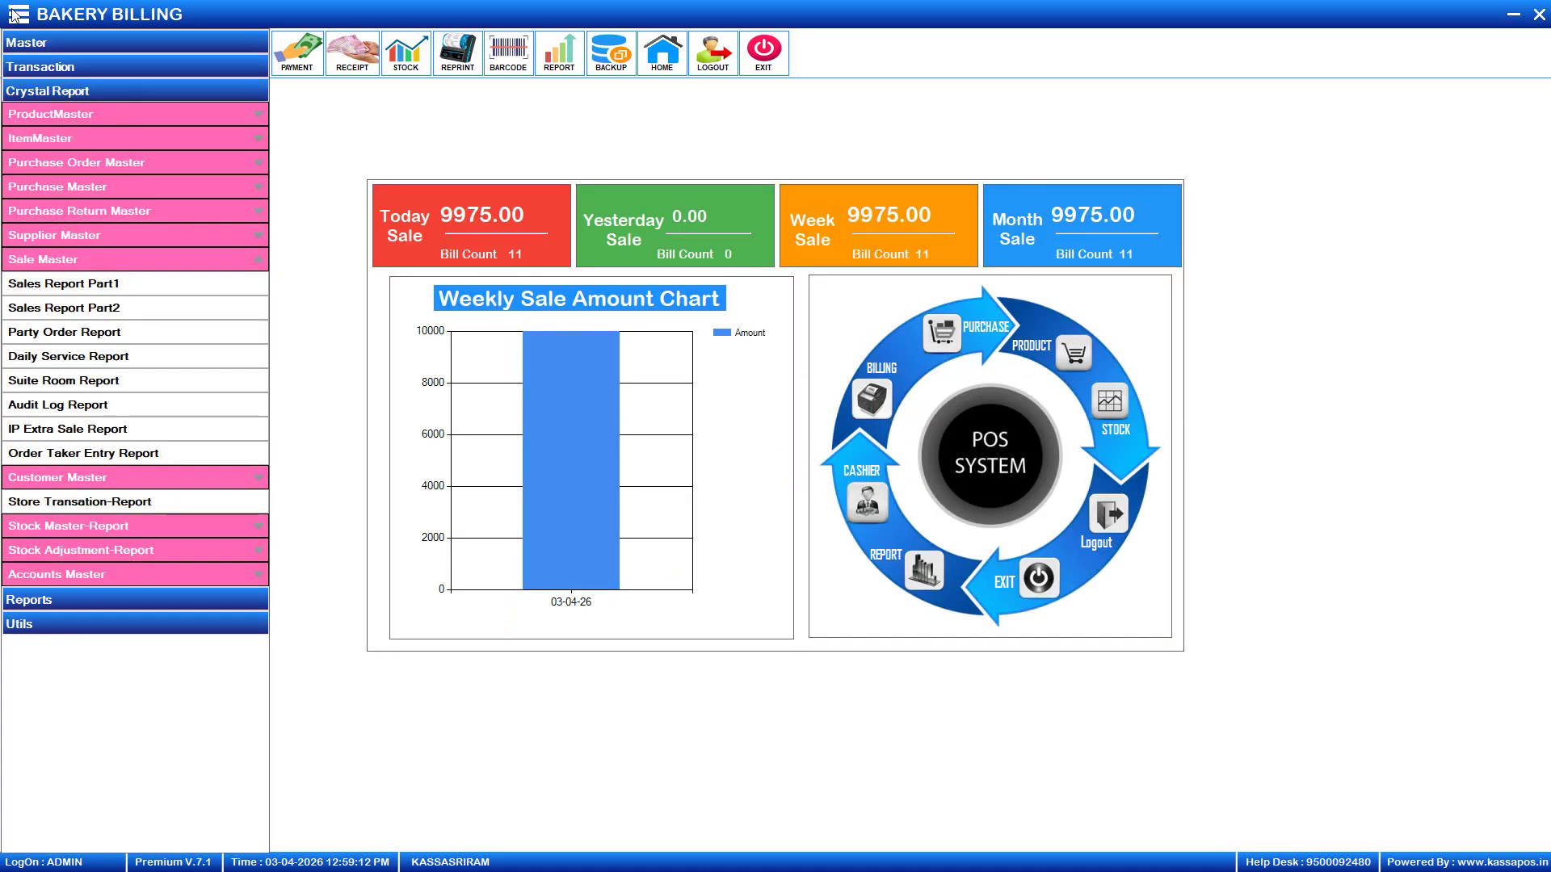
# Open the GST Report from the Accounts Master reports under Crystal Report.
pyautogui.click(17, 14)
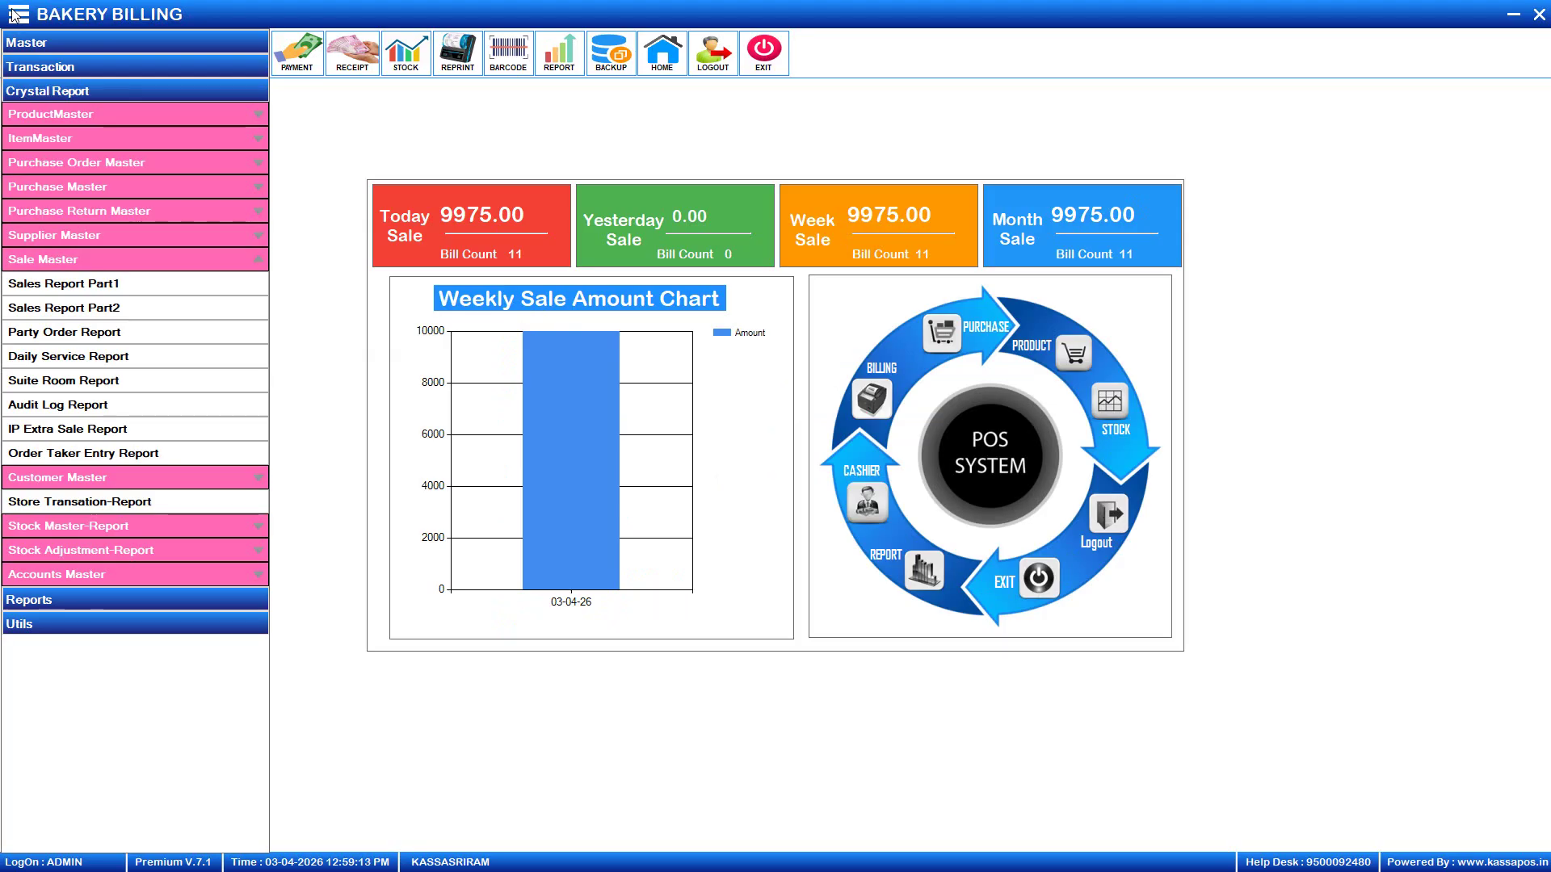
pyautogui.click(58, 260)
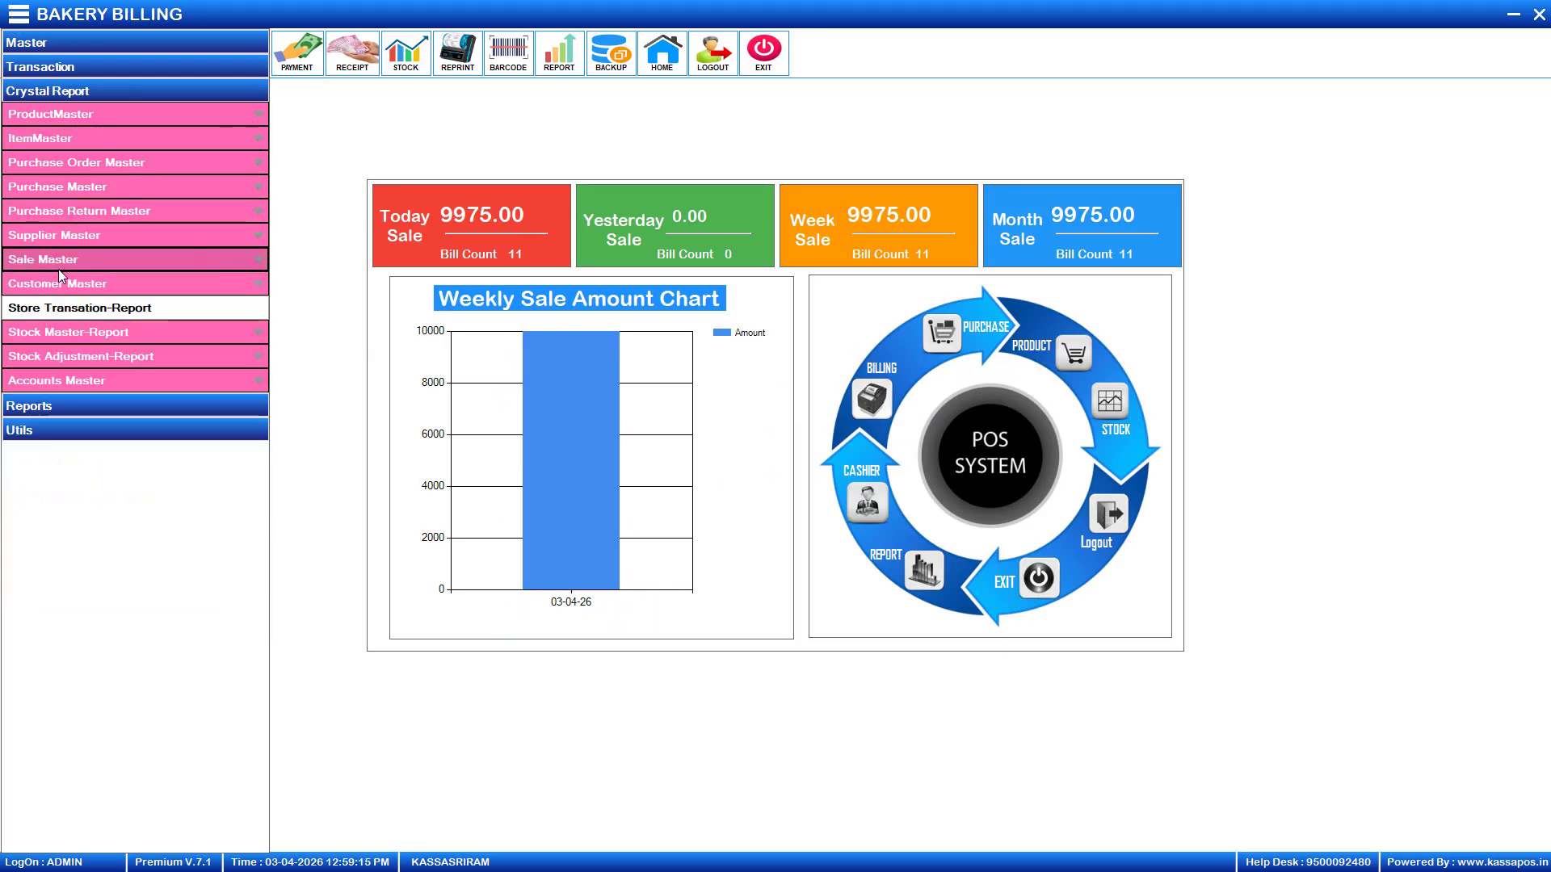
pyautogui.click(125, 381)
pyautogui.click(119, 409)
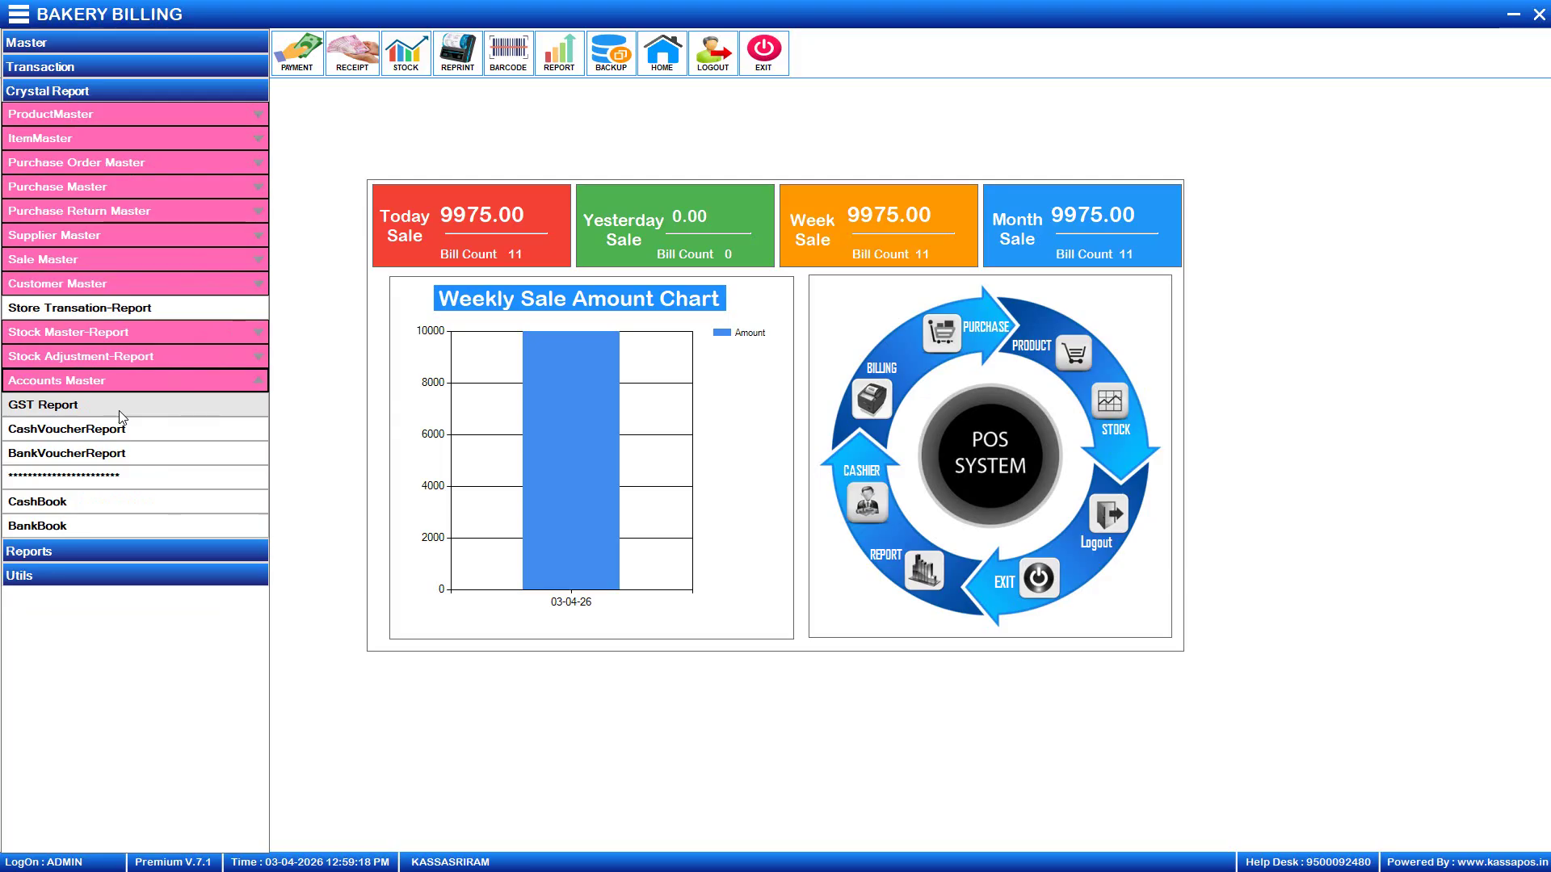